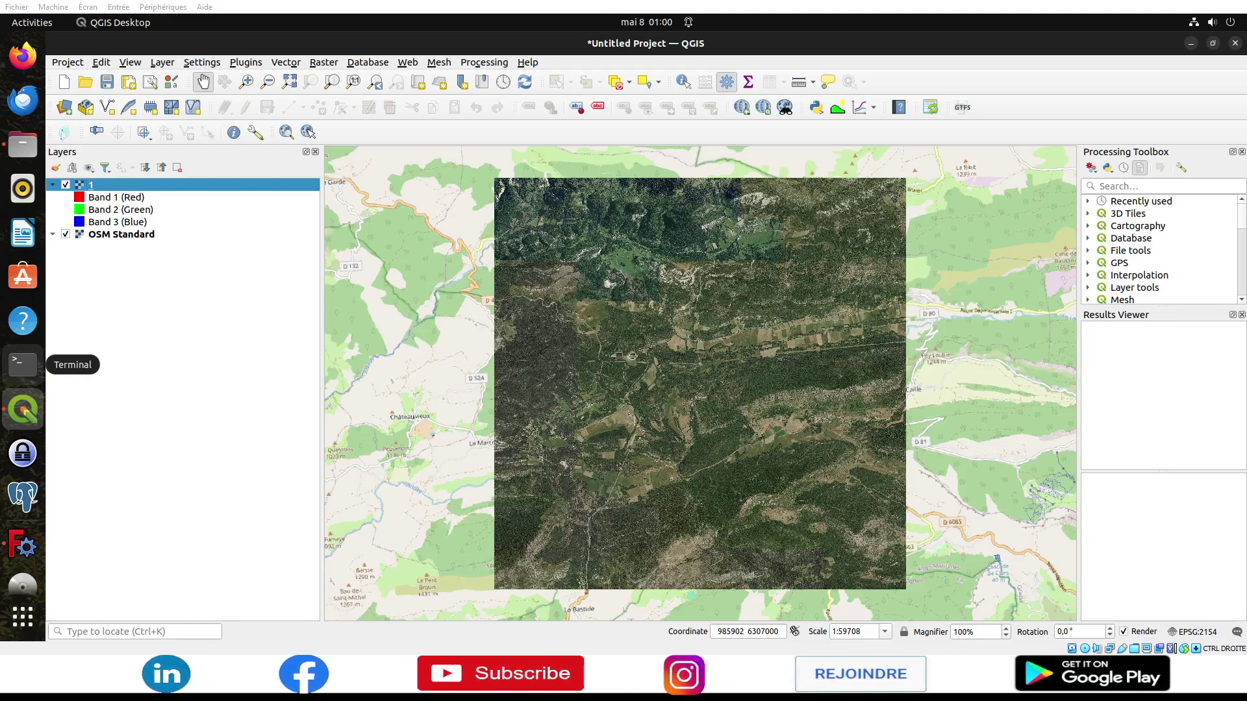
Step: Close the Results Viewer and Processing Toolbox panels so the QGIS map fills the width
click(1241, 315)
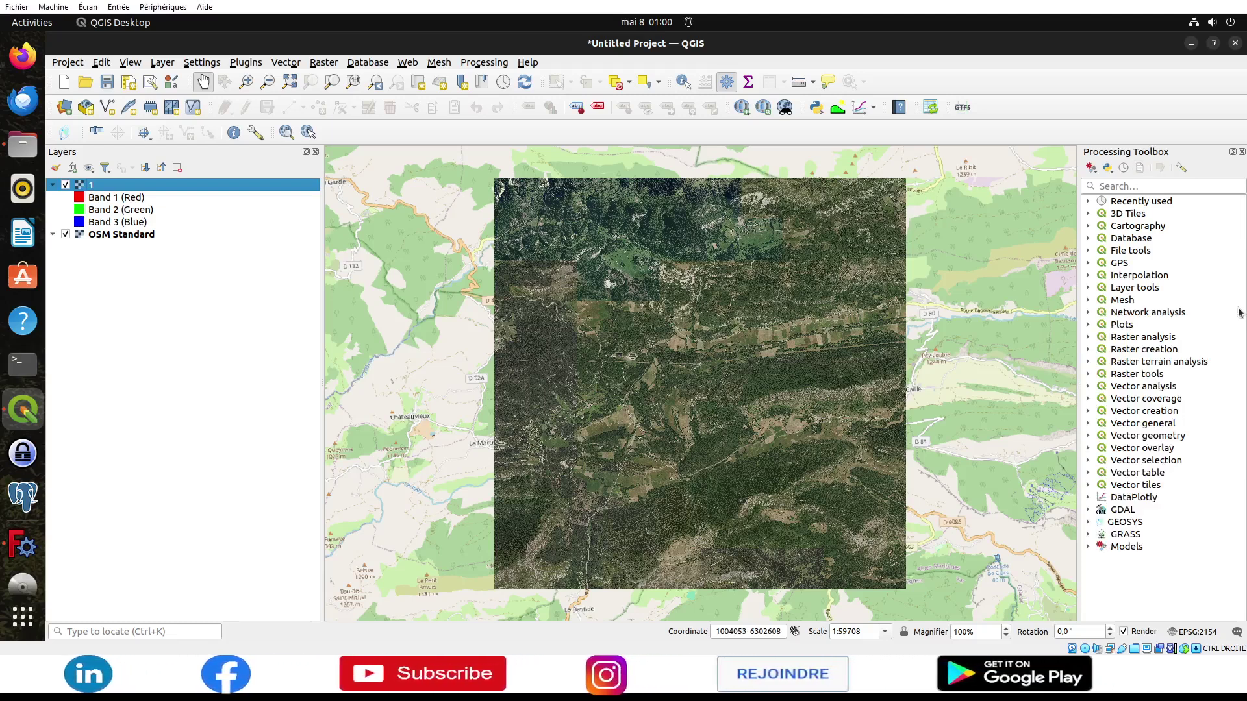
click(1241, 151)
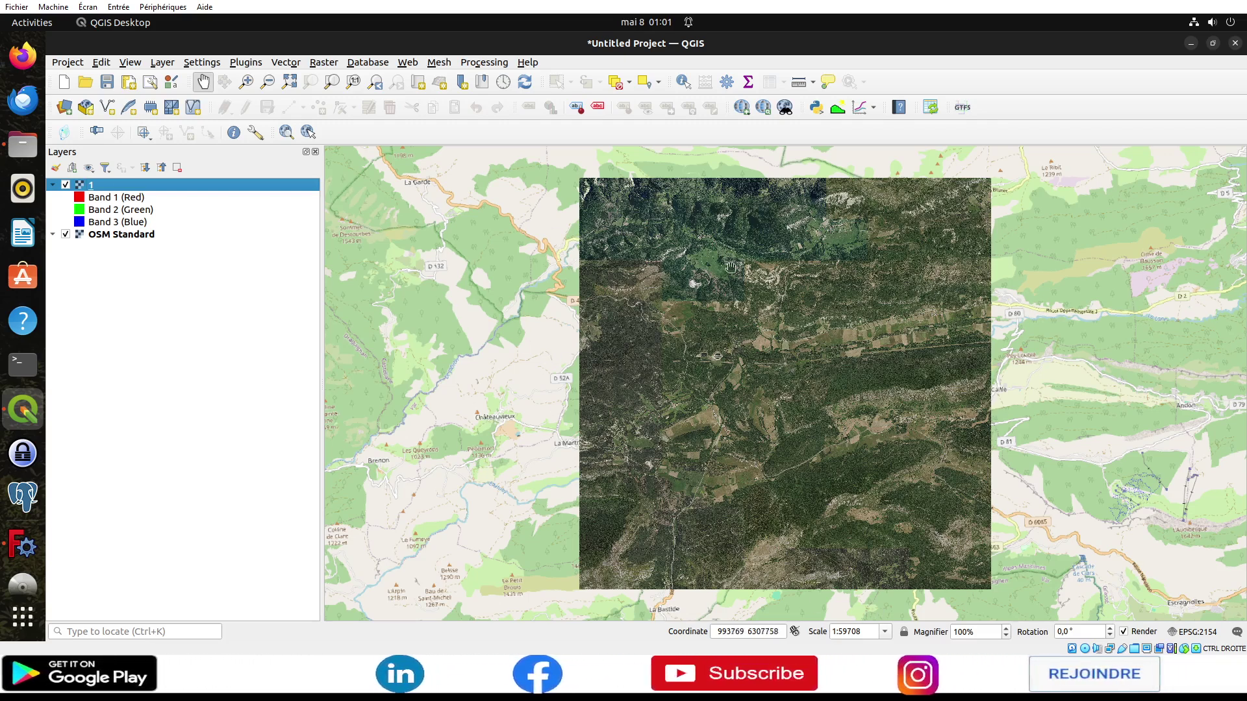
Step: Zoom and pan the QGIS map to recentre the aerial image
scroll(730, 267, up, 1)
scroll(734, 292, up, 1)
scroll(740, 338, up, 1)
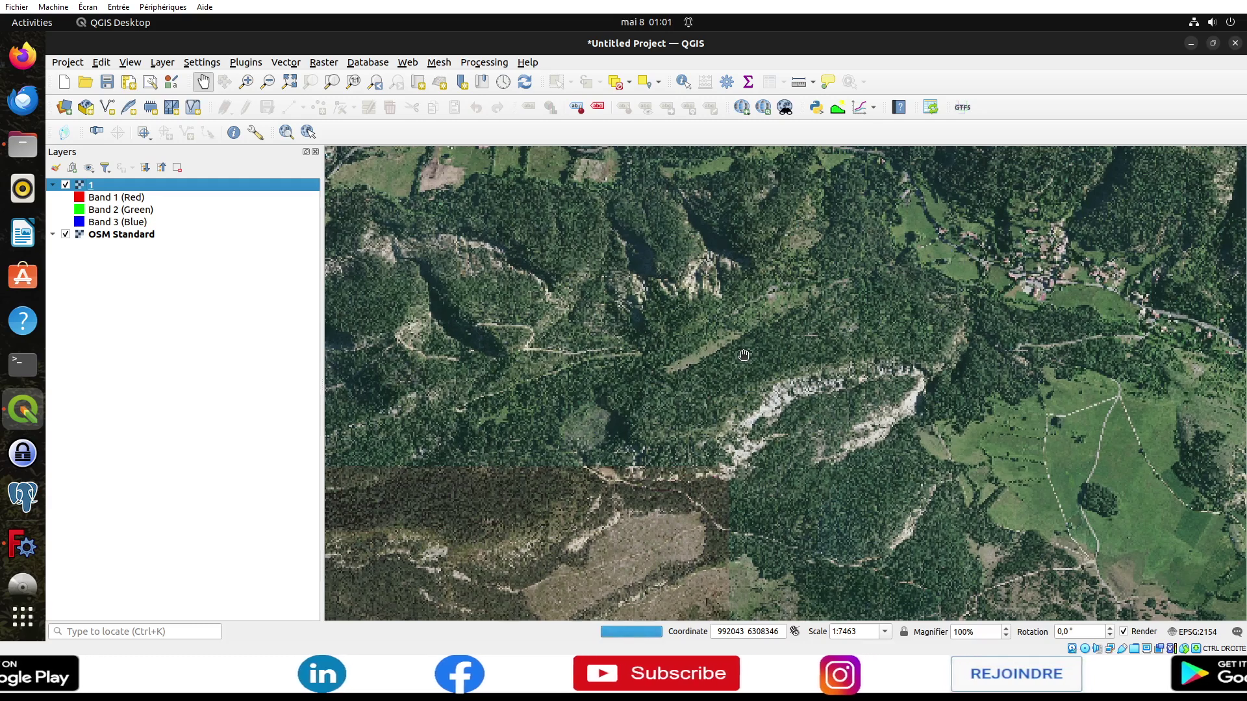
scroll(744, 355, down, 1)
scroll(731, 351, down, 1)
scroll(722, 346, down, 1)
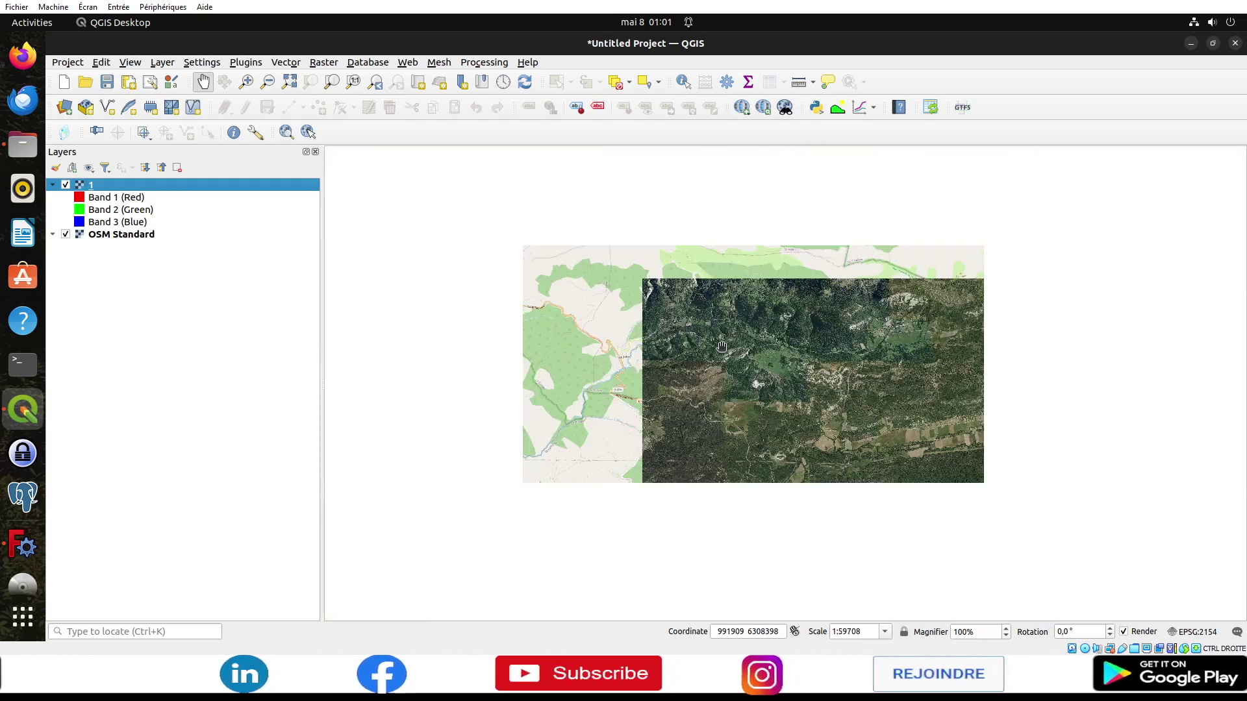
drag(722, 346, 647, 216)
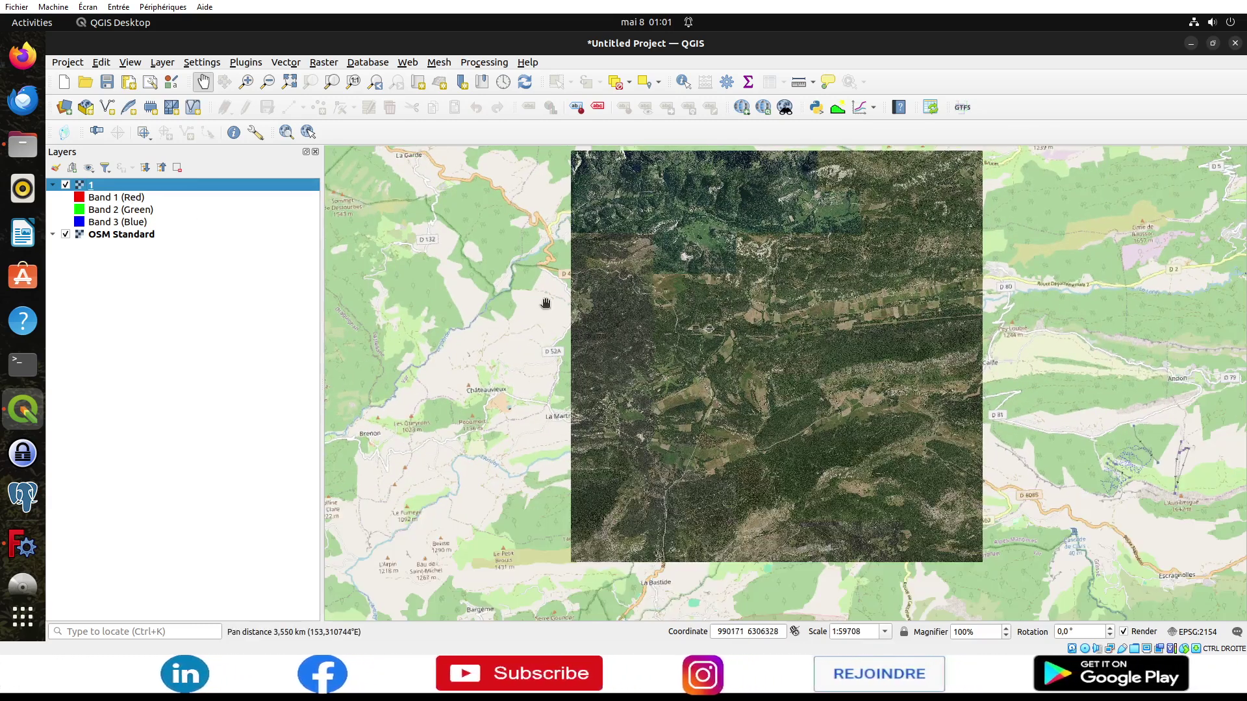
Step: Confirm layer 1's source CRS is EPSG:2154 RGF93 v1 / Lambert-93
right_click(210, 185)
click(258, 453)
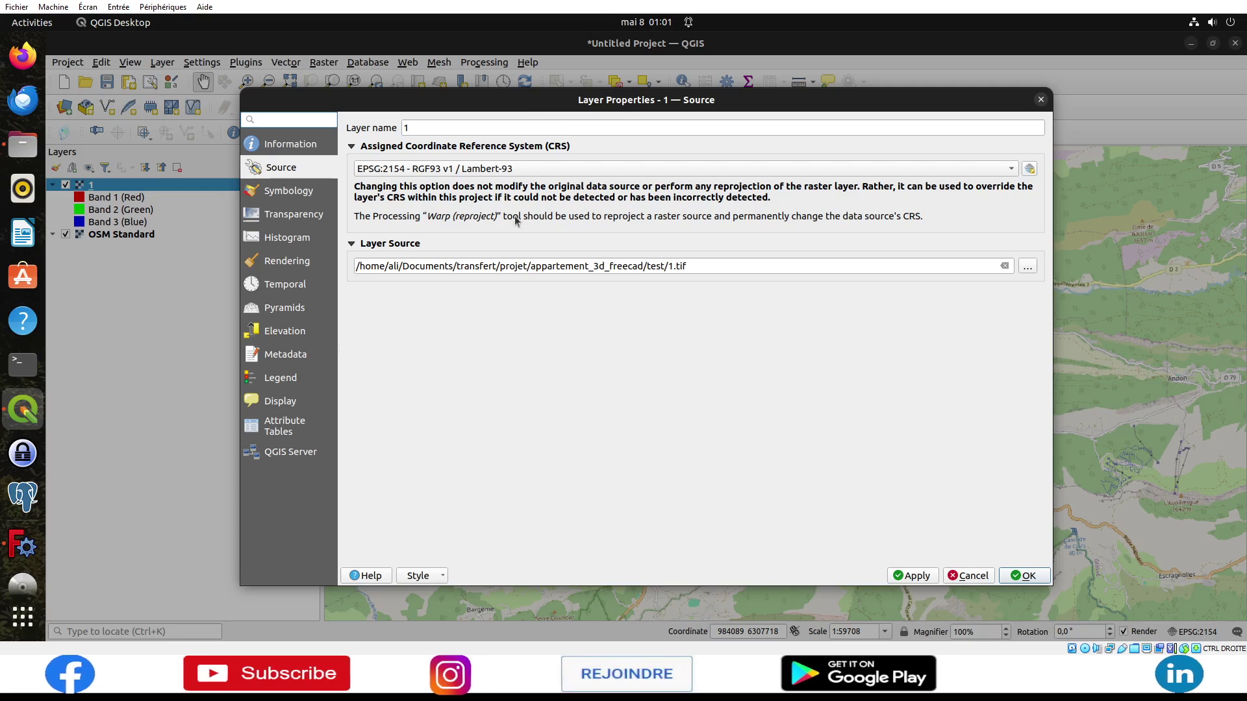
click(1040, 99)
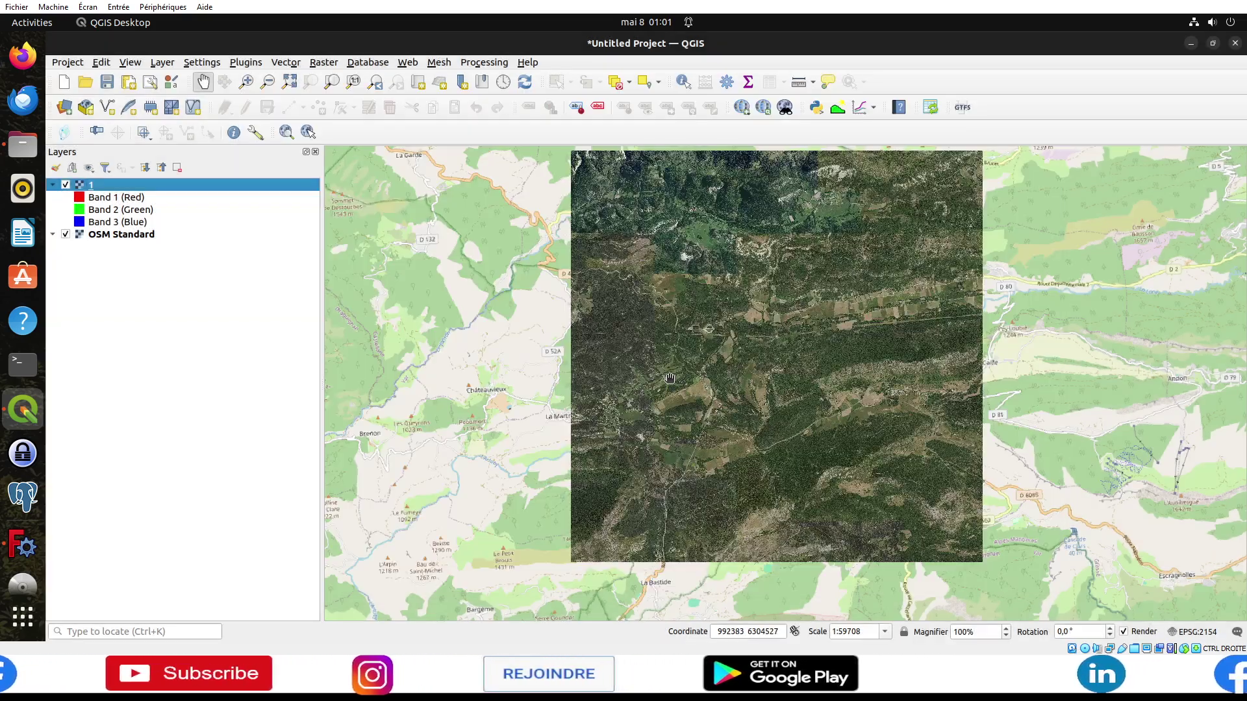
drag(730, 234, 738, 267)
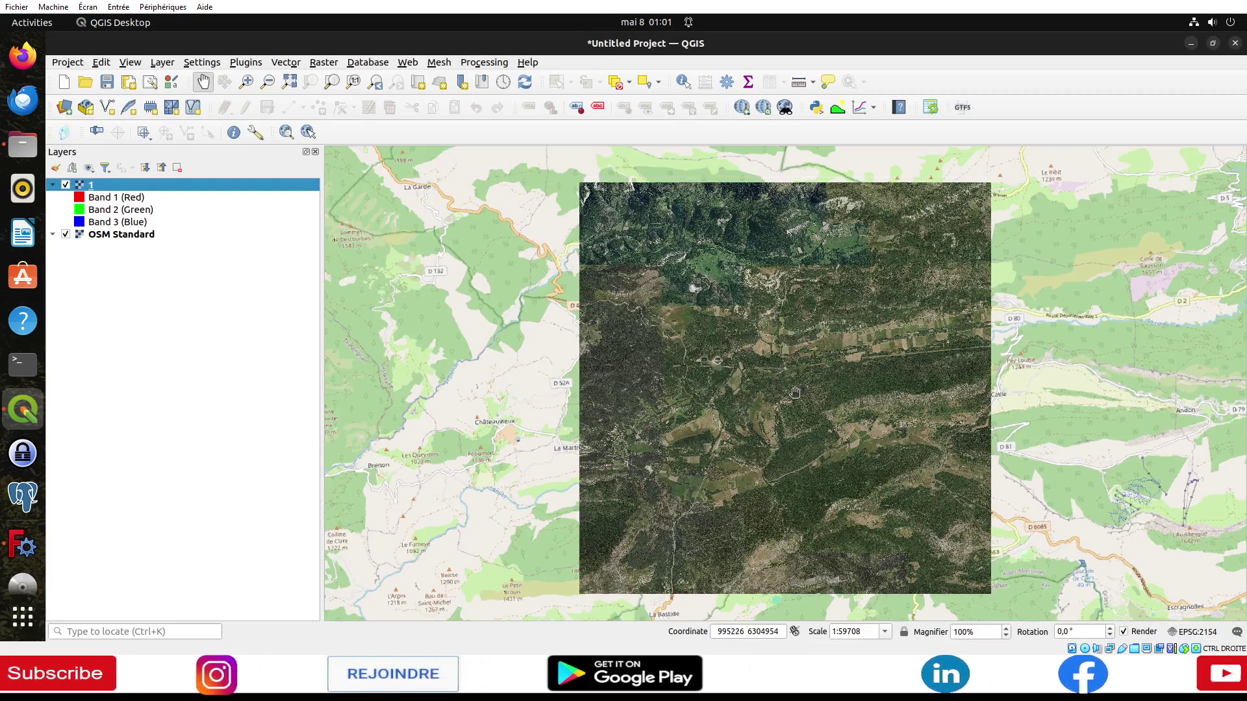
Step: Import 1.tif as an image plane into a new FreeCAD document, viewed from the top
click(23, 545)
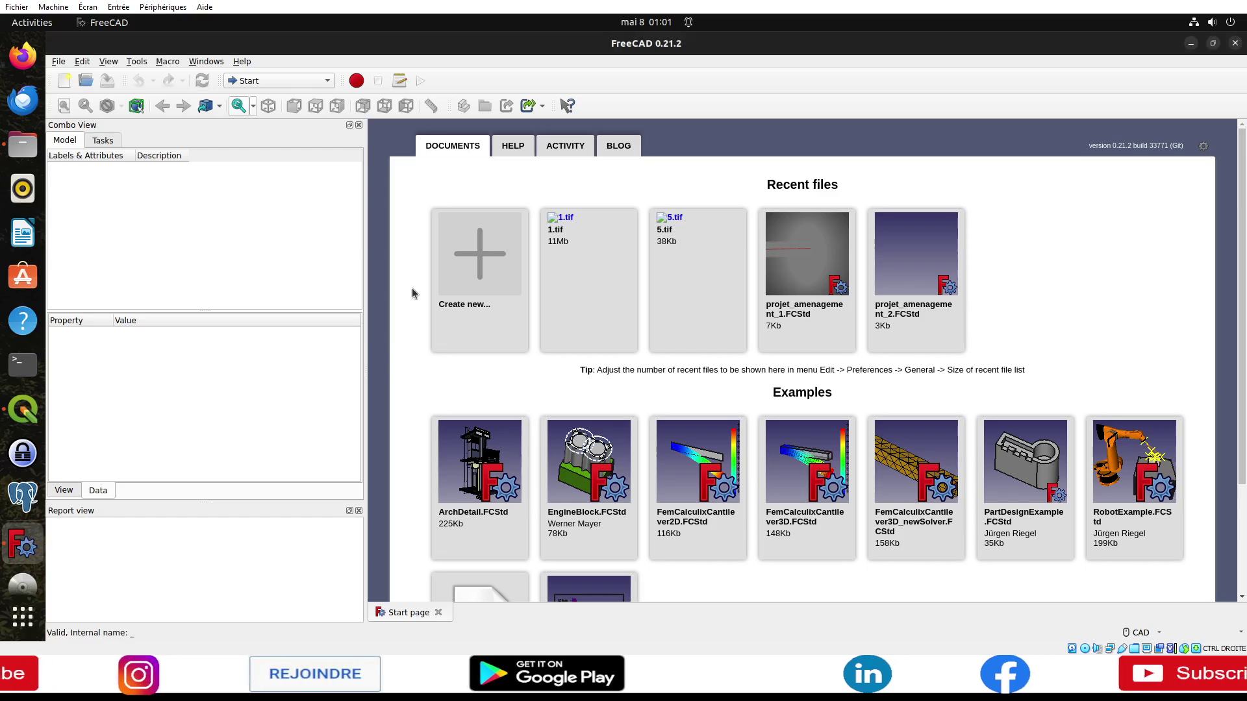
click(461, 291)
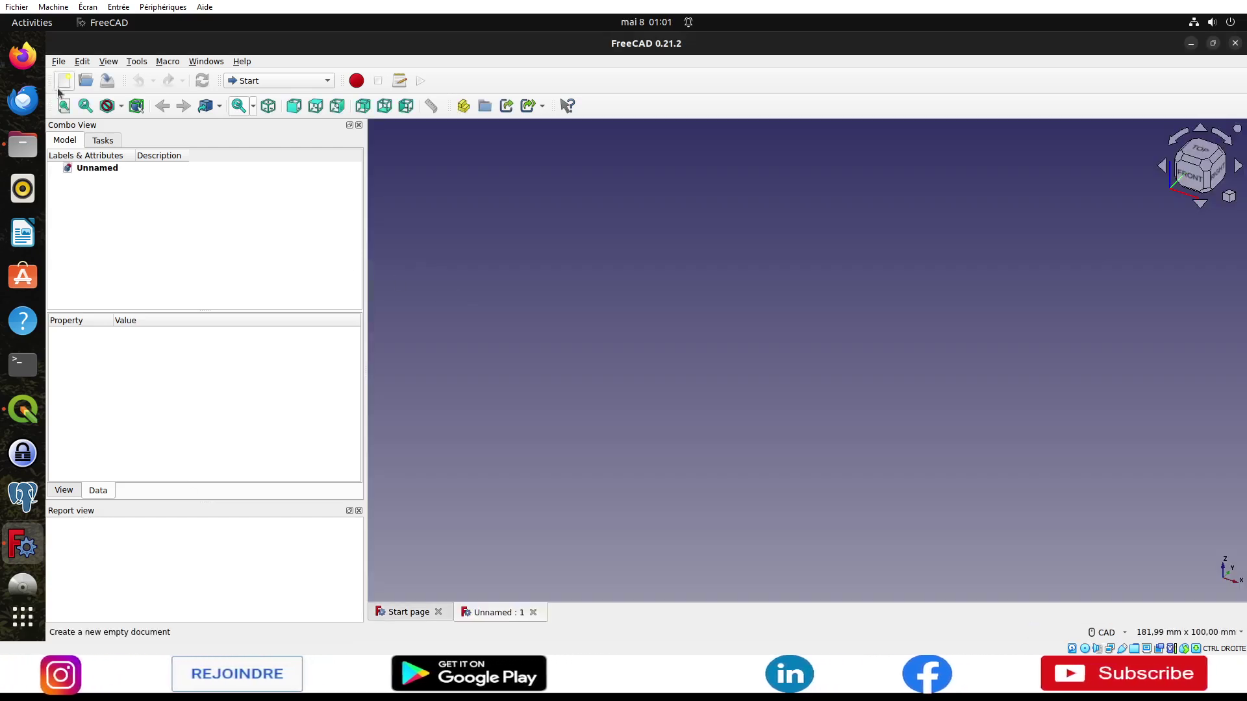
click(58, 63)
mouse_move(93, 105)
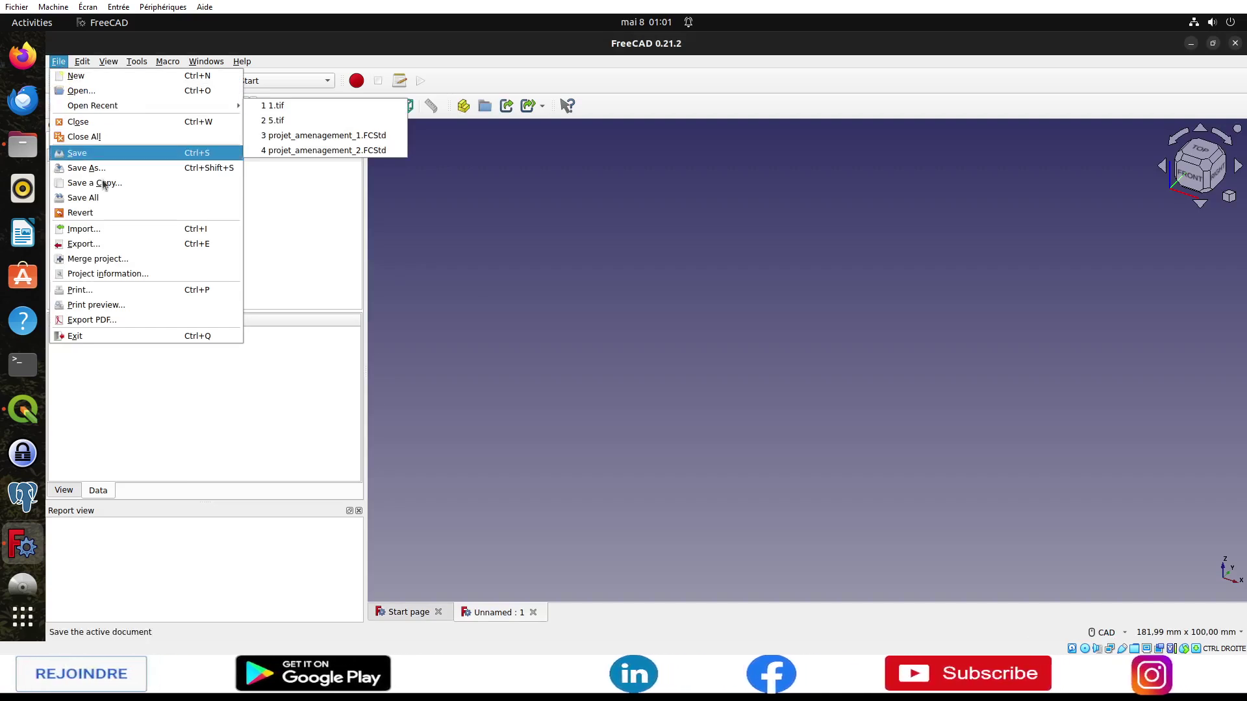
click(114, 236)
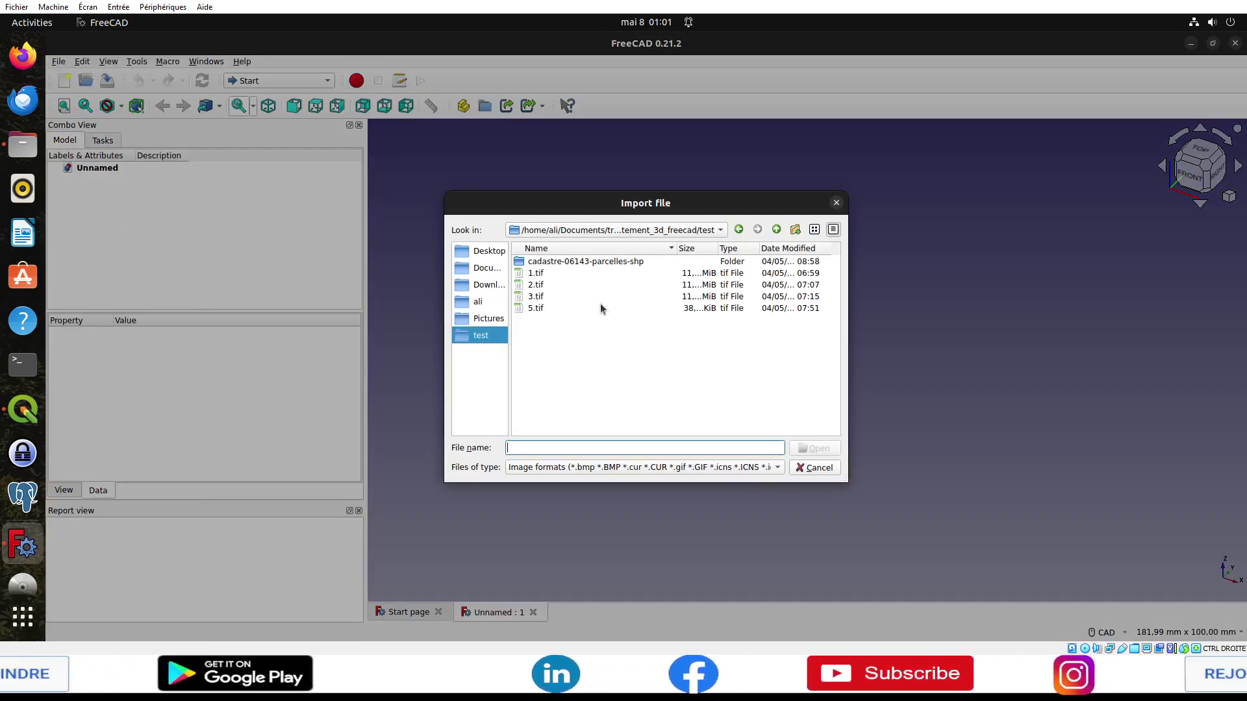
click(682, 468)
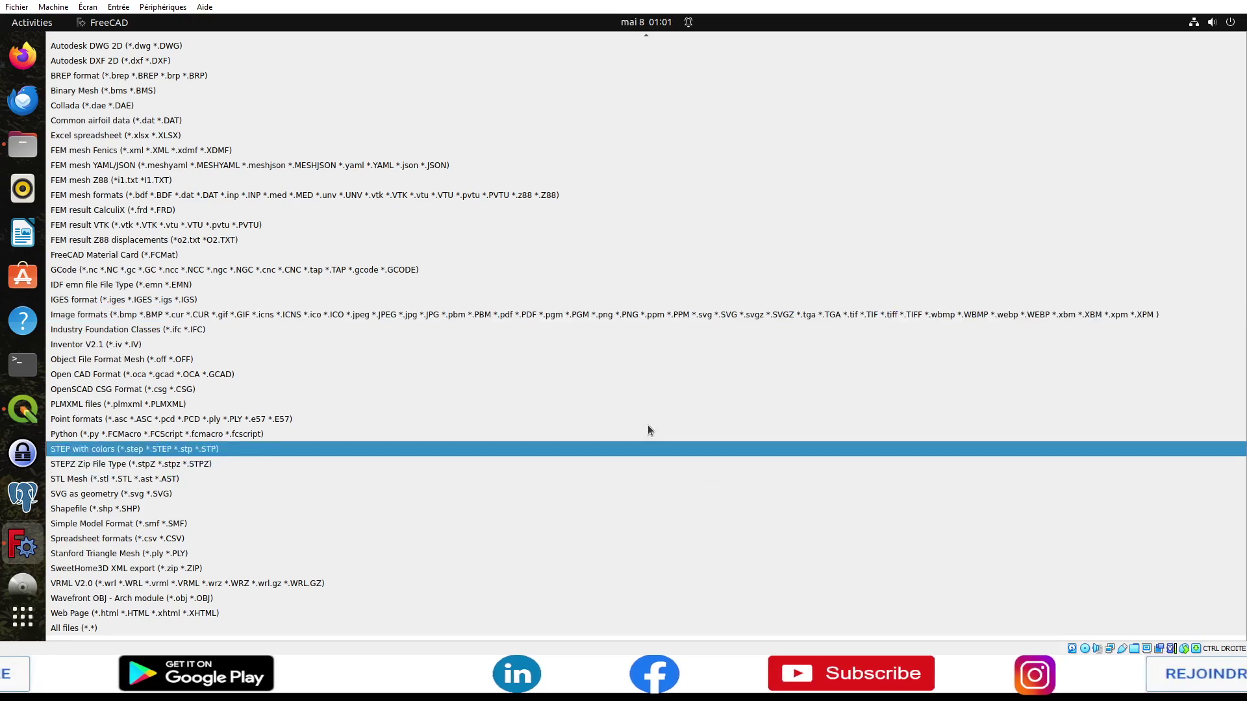
click(313, 310)
click(533, 277)
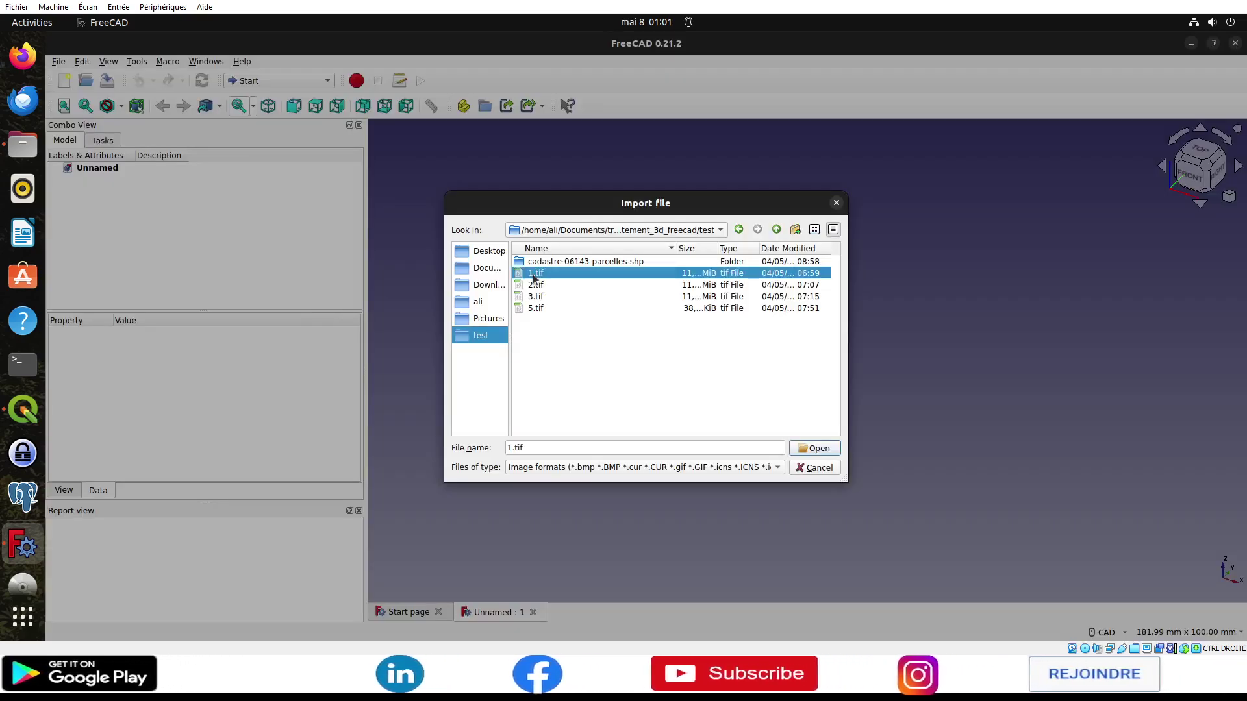
click(814, 448)
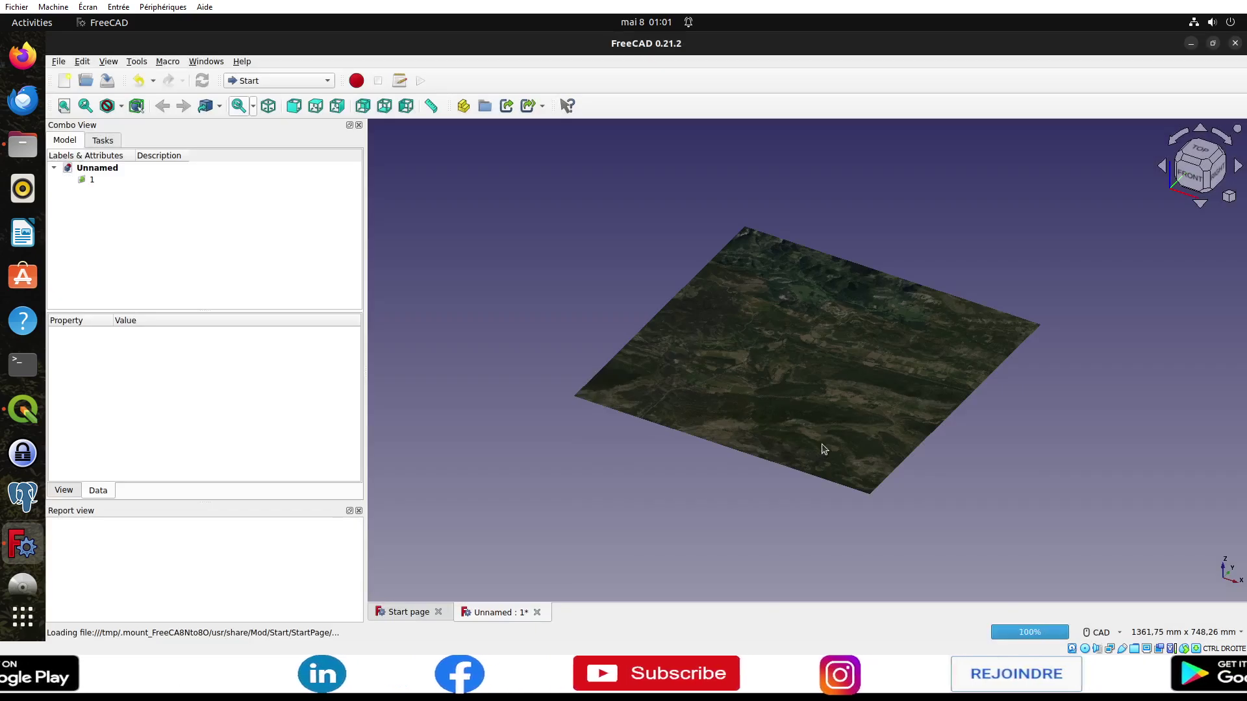
click(1200, 153)
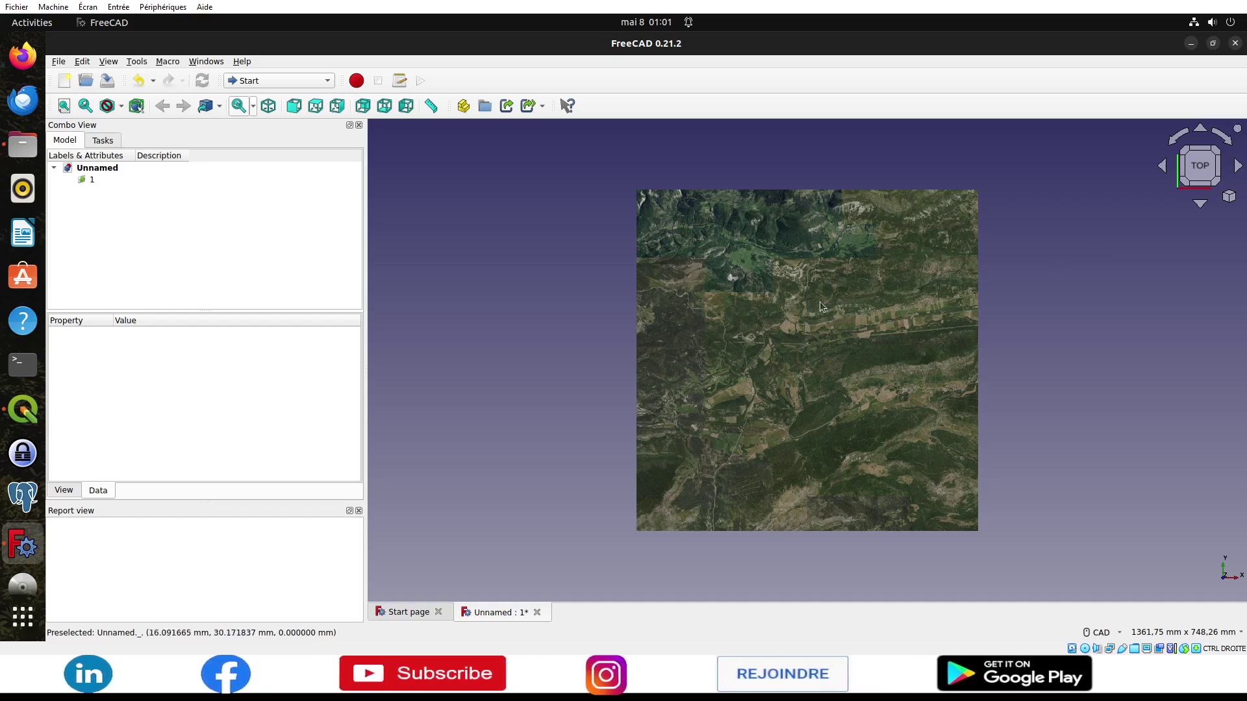
click(23, 410)
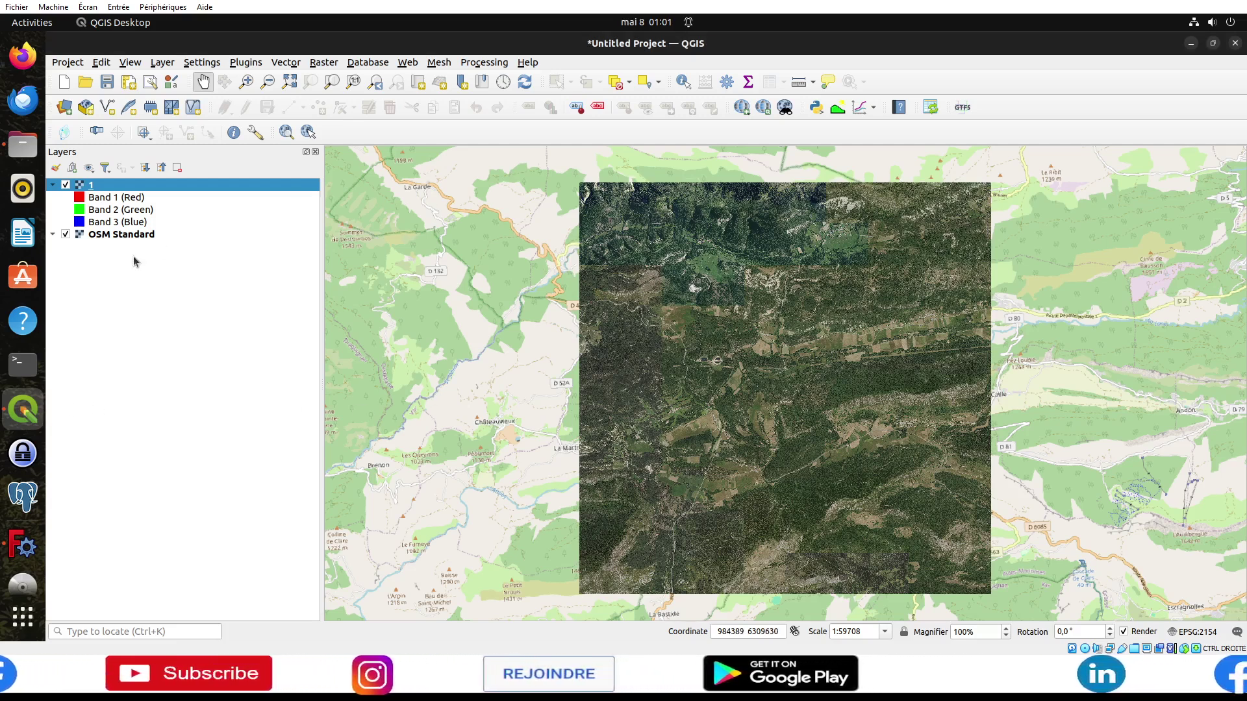
Step: Bring FreeCAD back to the front with the imported aerial image plane
click(31, 529)
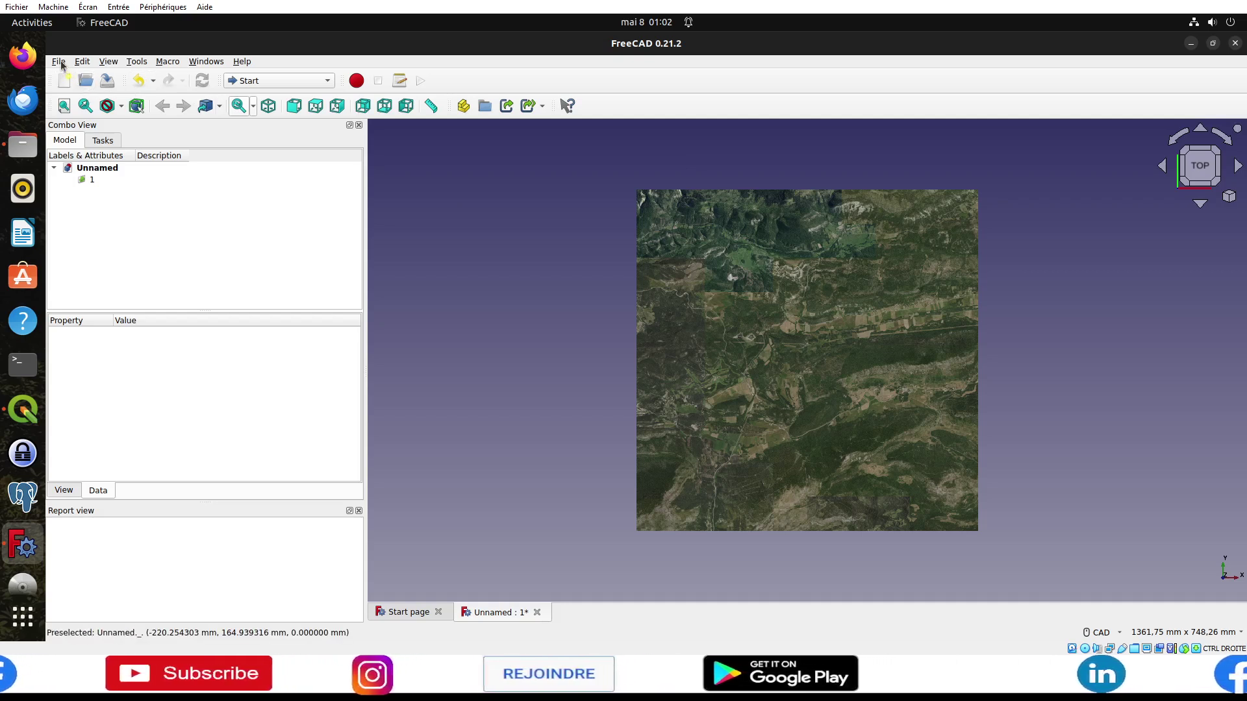
Step: Switch to the Arch workbench and draw a 129.70 cm² rectangle on the aerial image
click(290, 80)
click(280, 42)
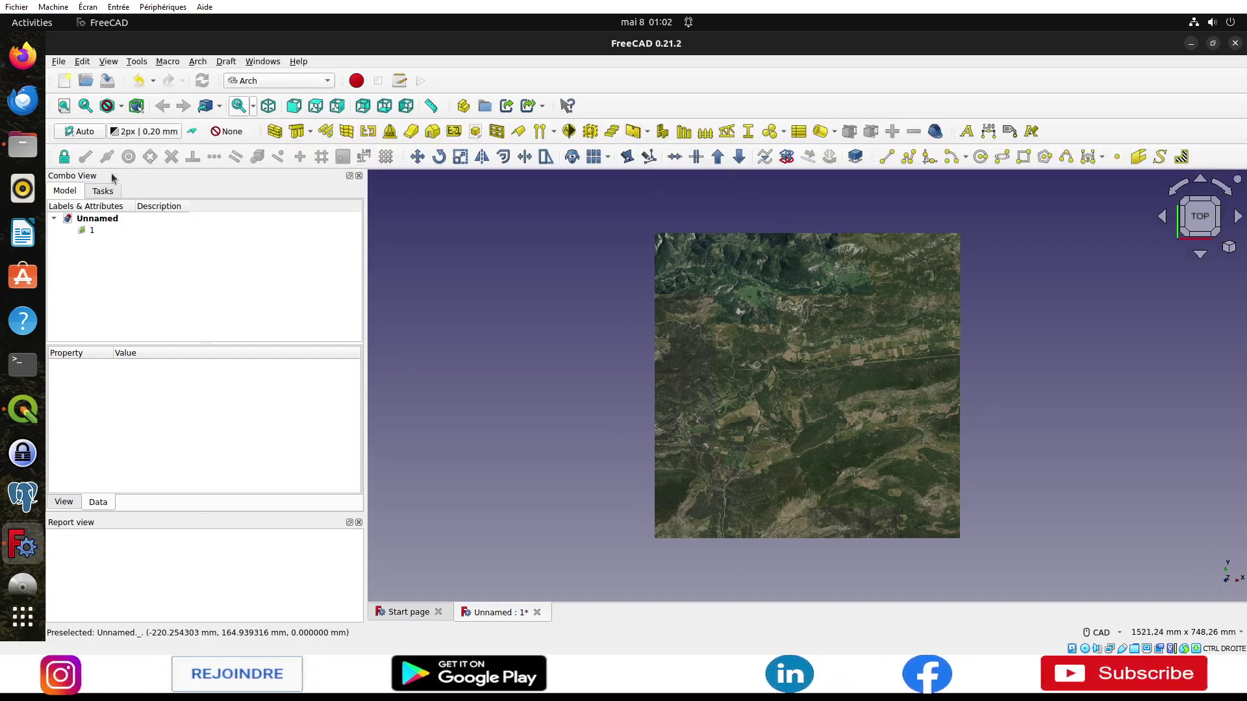
click(110, 267)
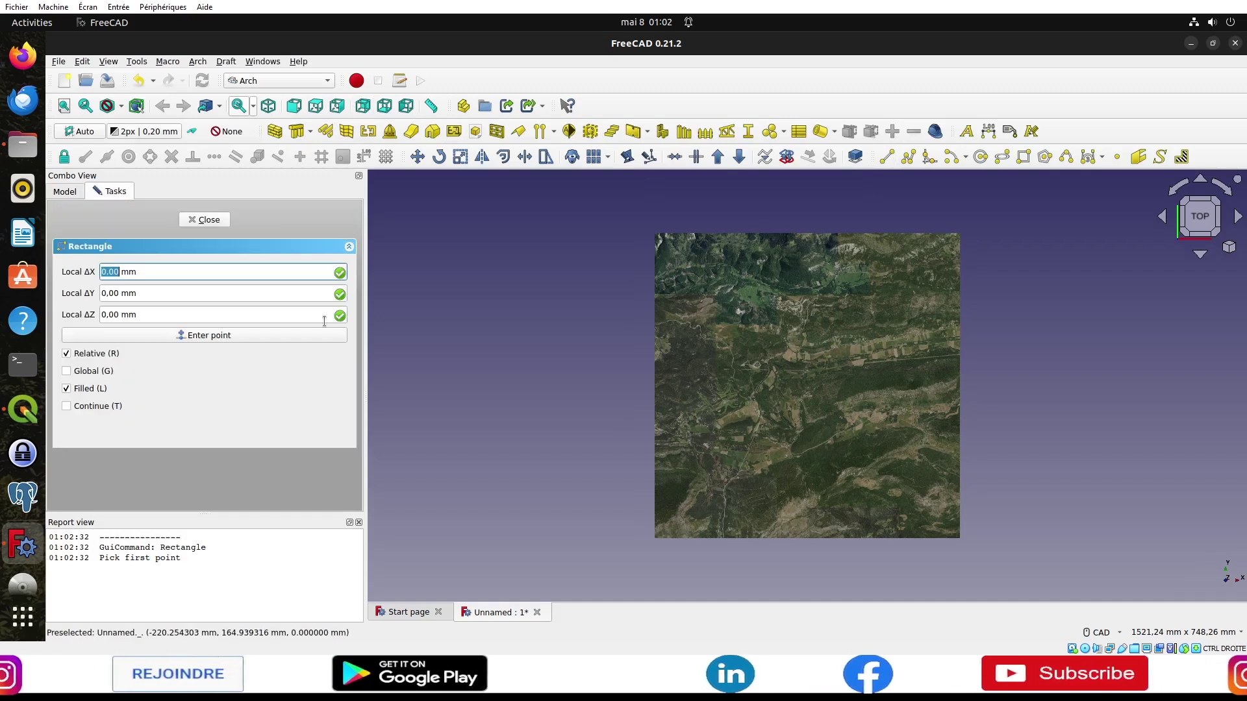
click(721, 312)
click(810, 358)
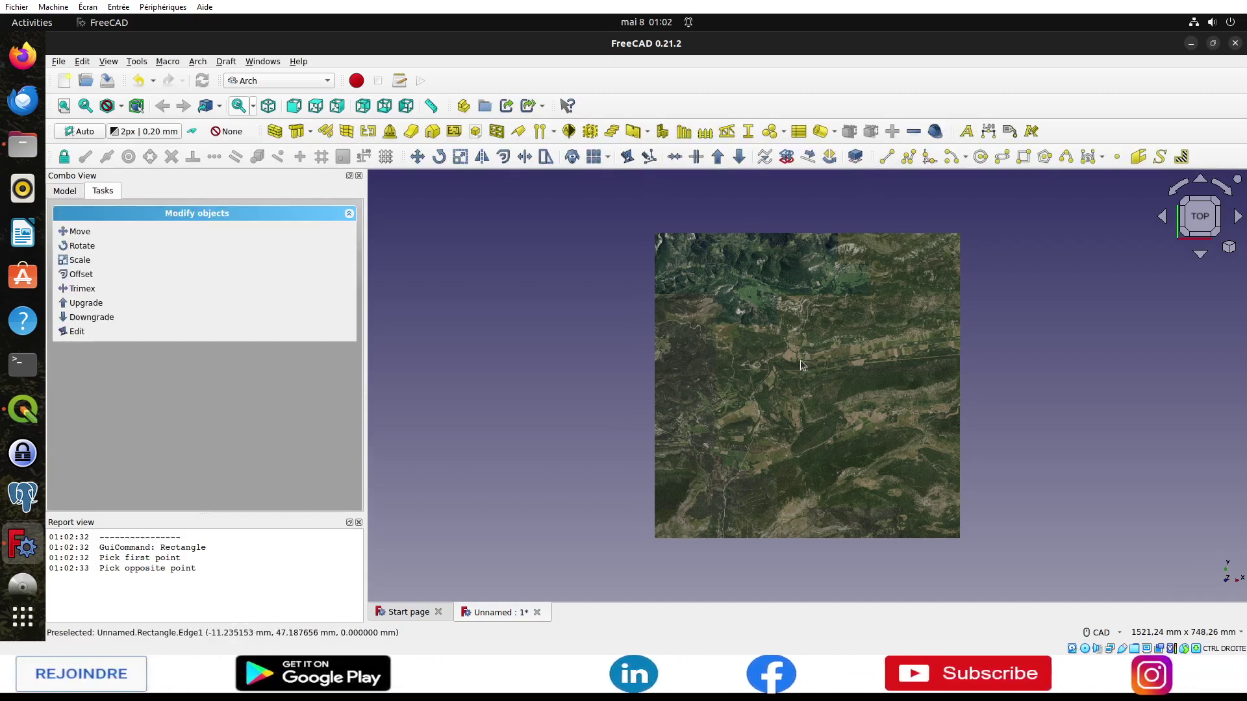
click(66, 190)
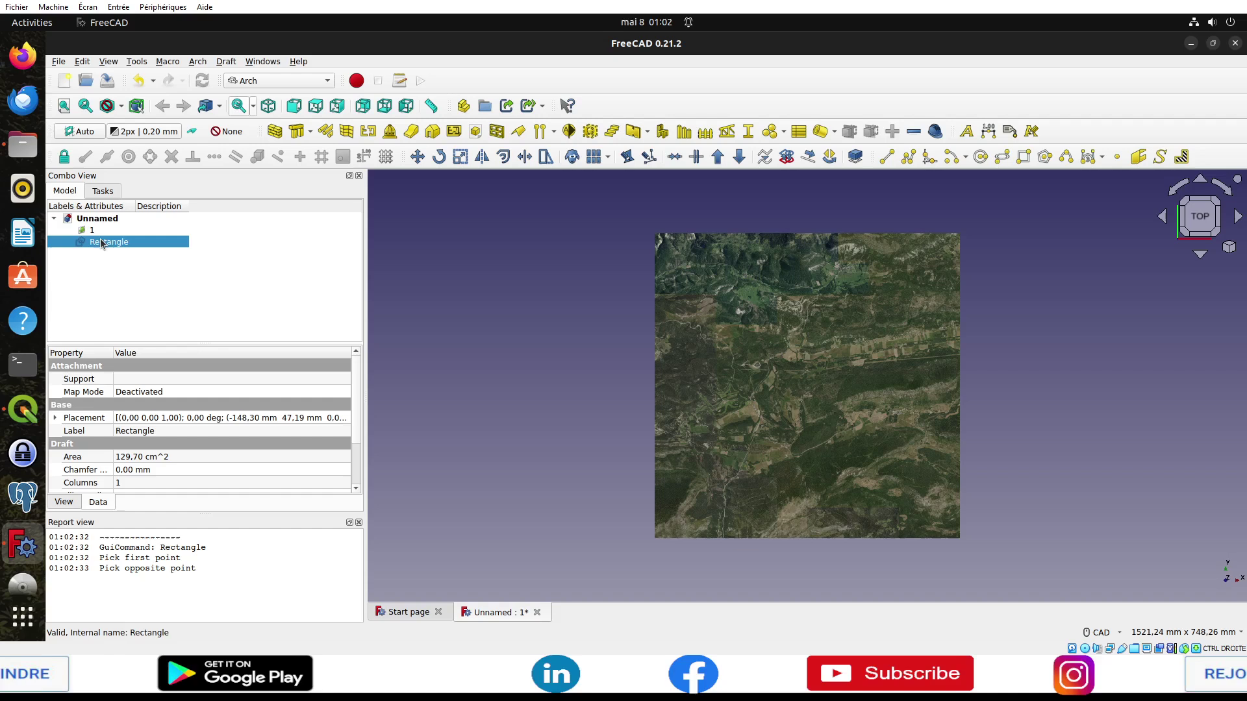
click(91, 230)
Step: Set image plane 1's transparency to 20 so the rectangle shows through
right_click(97, 230)
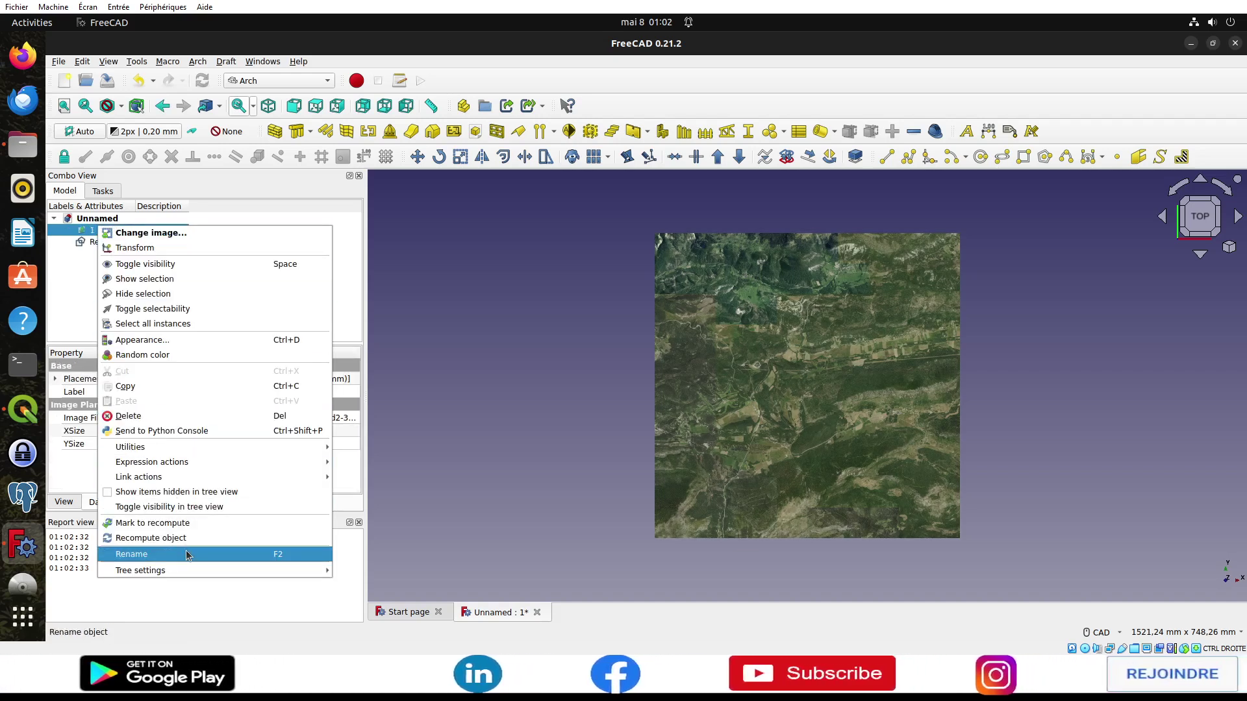
mouse_move(130, 446)
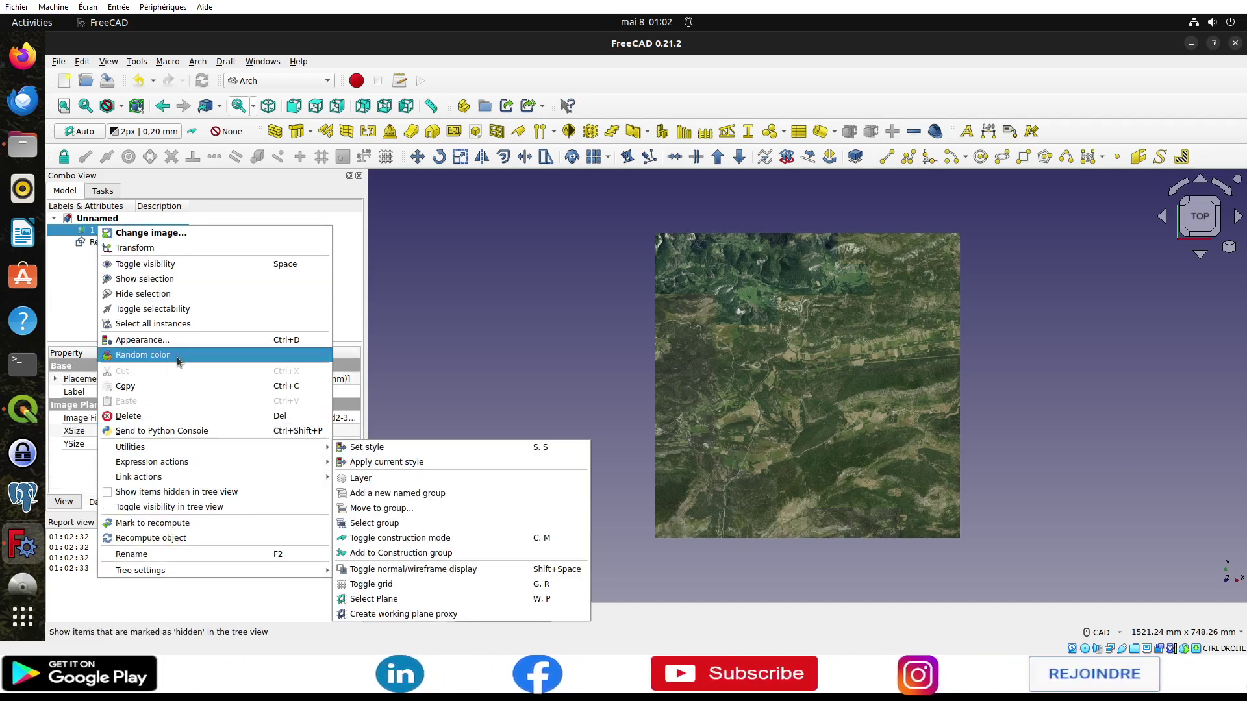
click(170, 339)
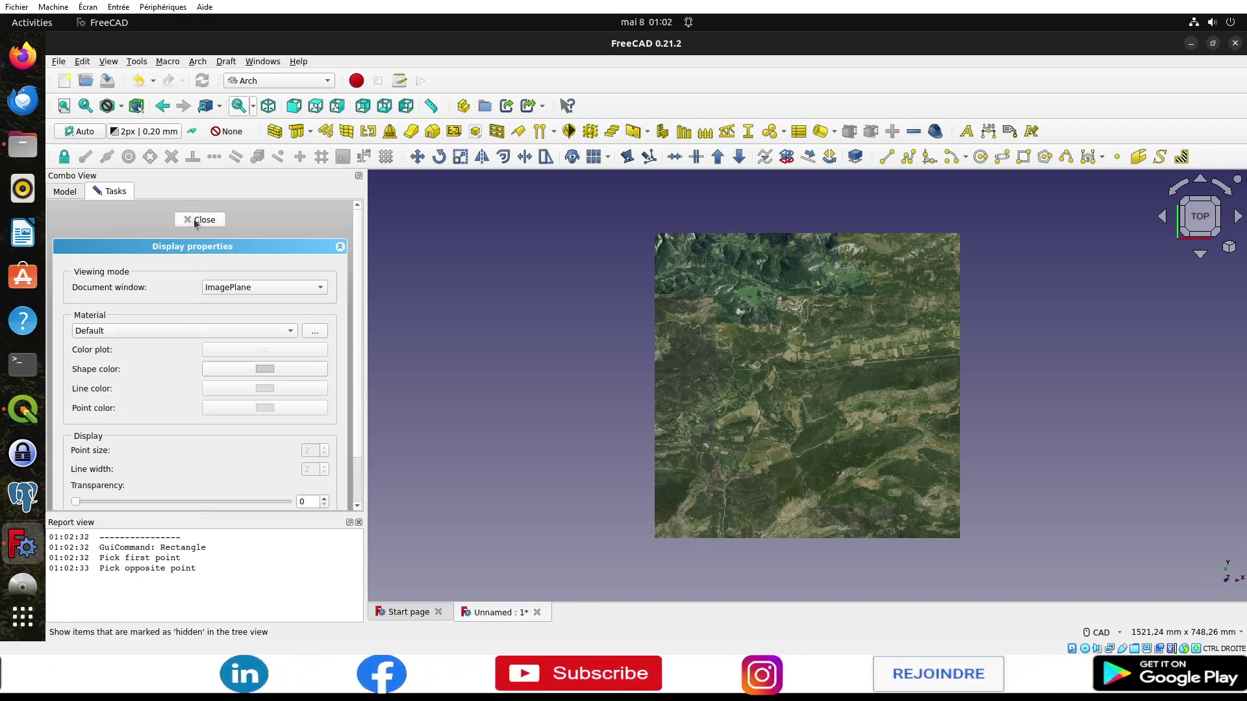
click(195, 224)
right_click(105, 236)
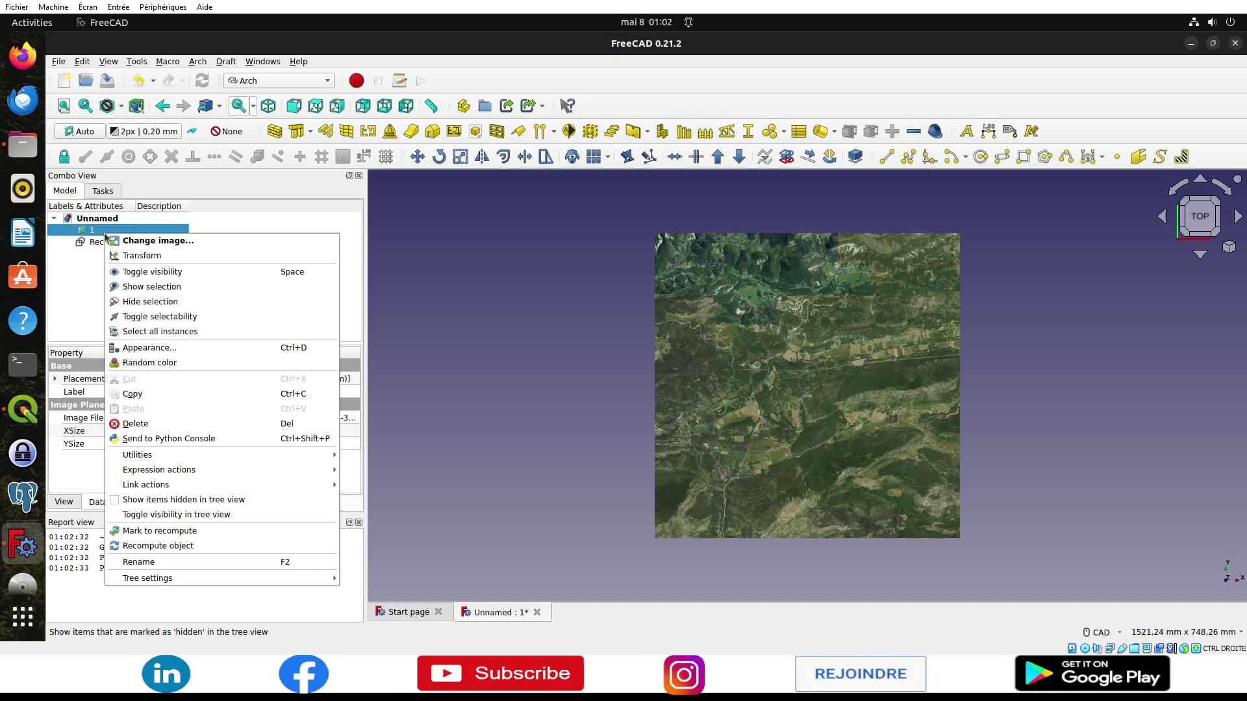
click(147, 350)
click(173, 446)
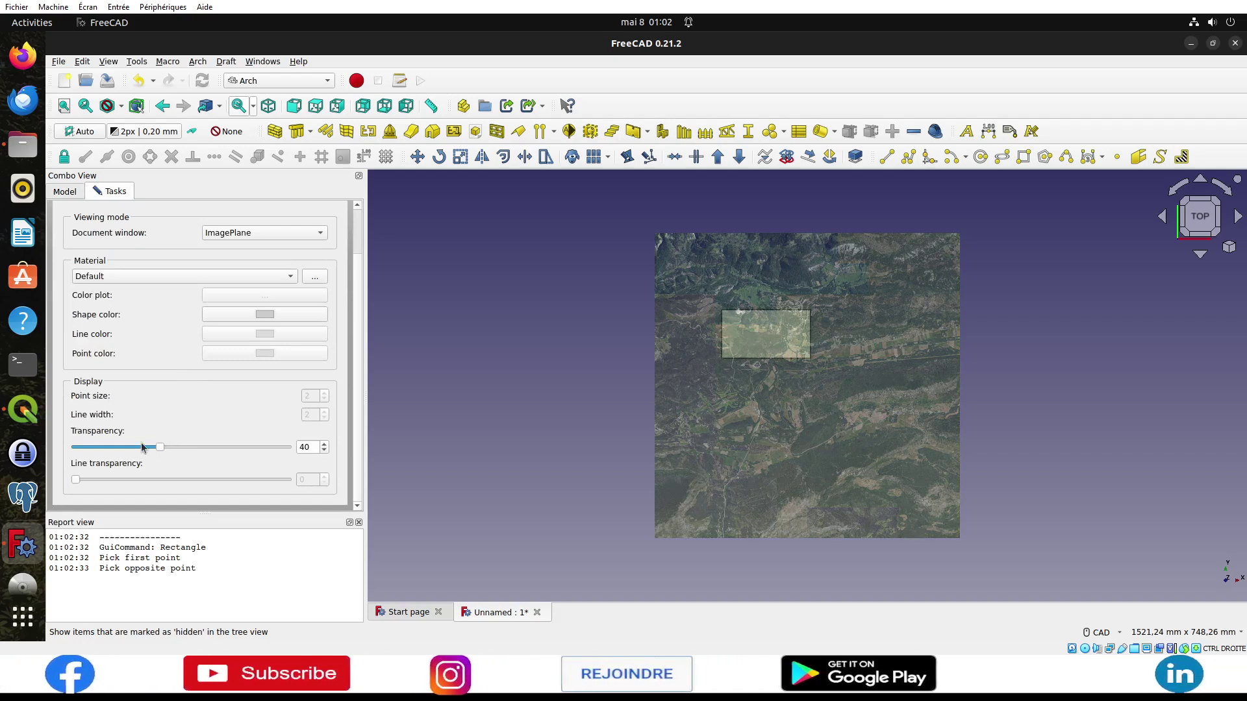
drag(142, 447, 118, 447)
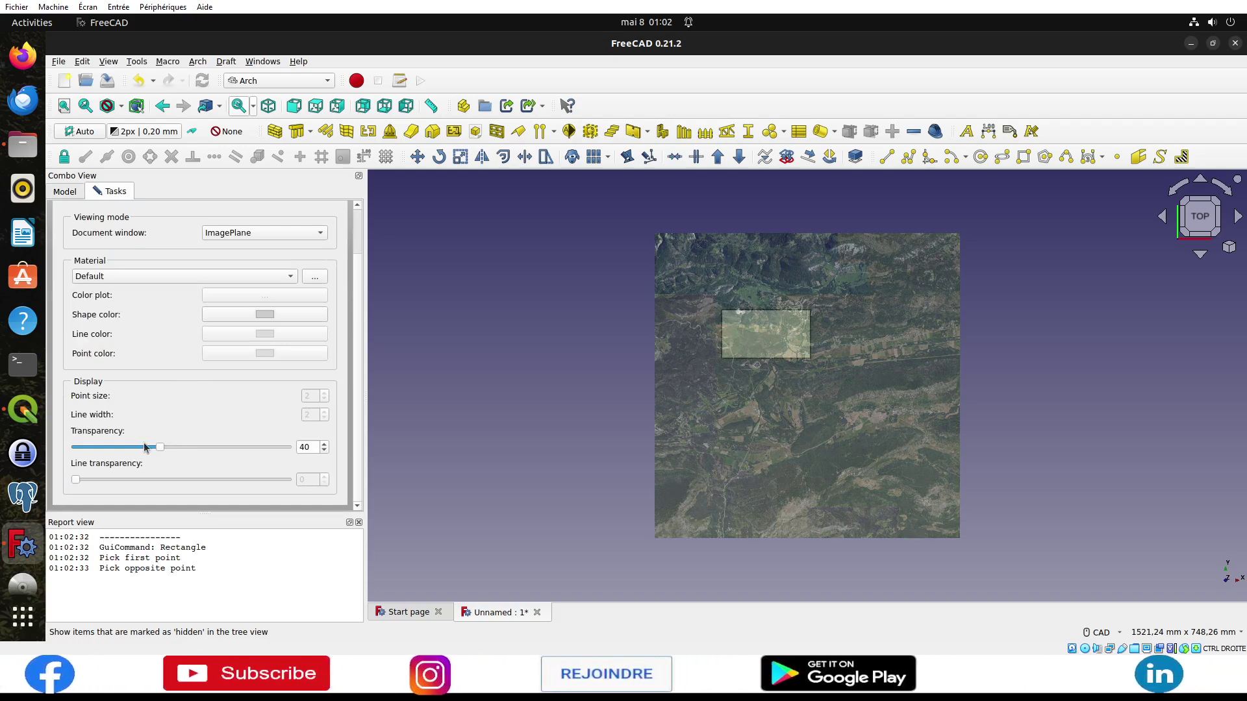
click(446, 364)
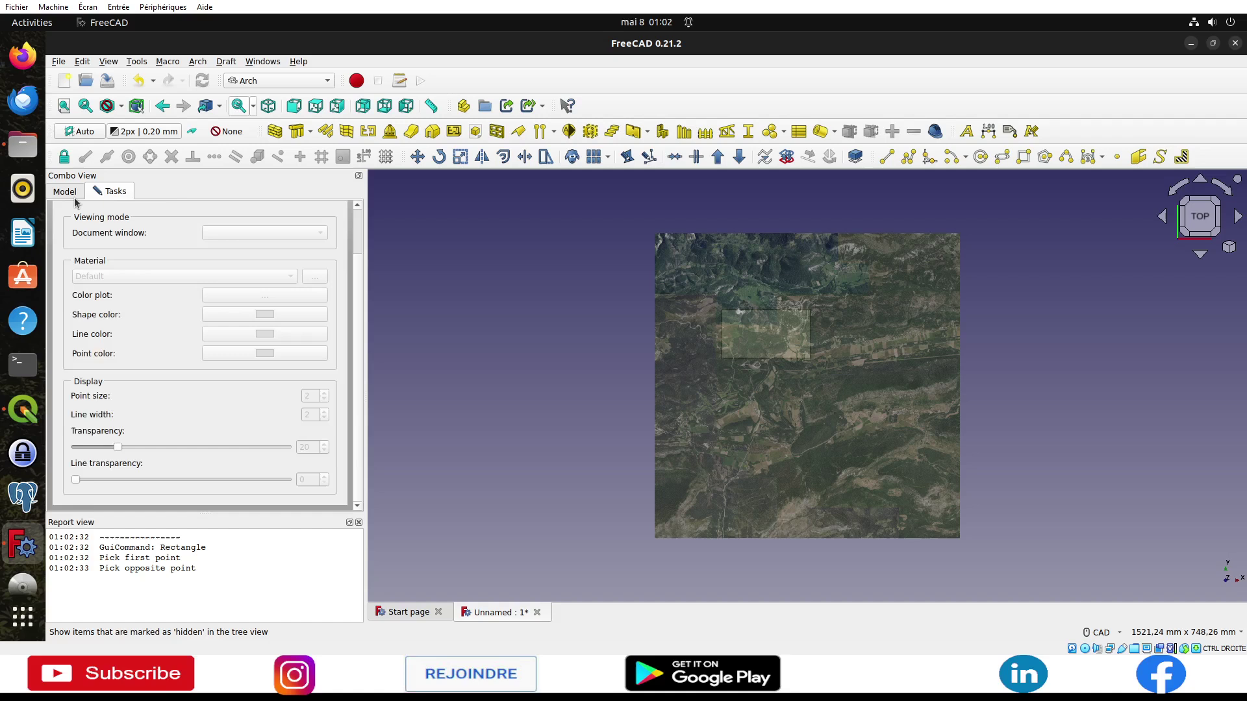
click(64, 192)
click(91, 230)
right_click(110, 234)
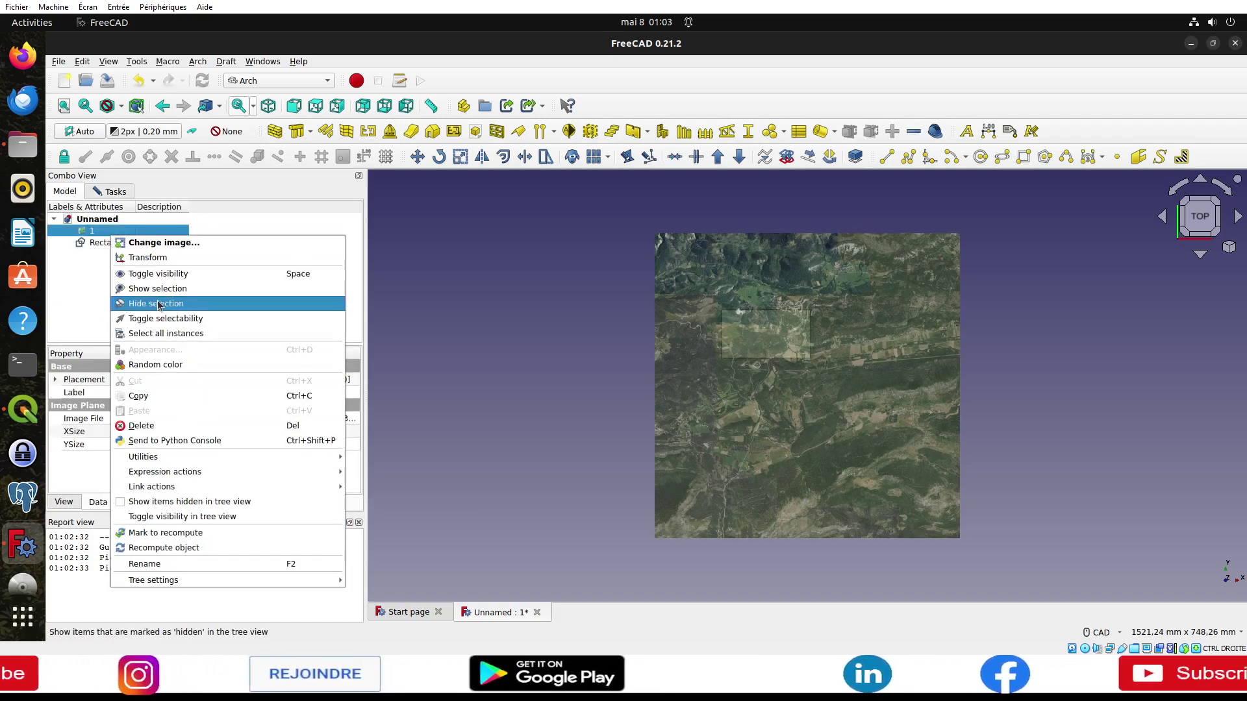
Step: Export the drawing as rec1.dxf (Autodesk DXF 2D) into the test folder
click(58, 62)
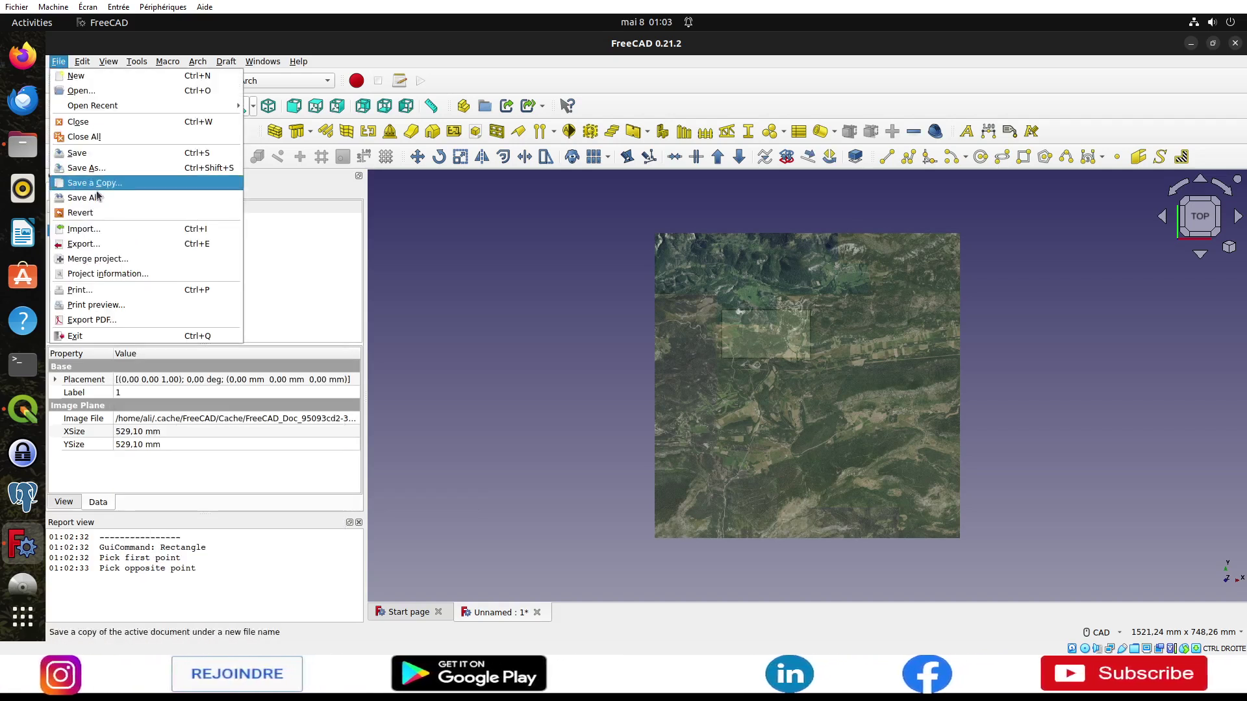
click(83, 243)
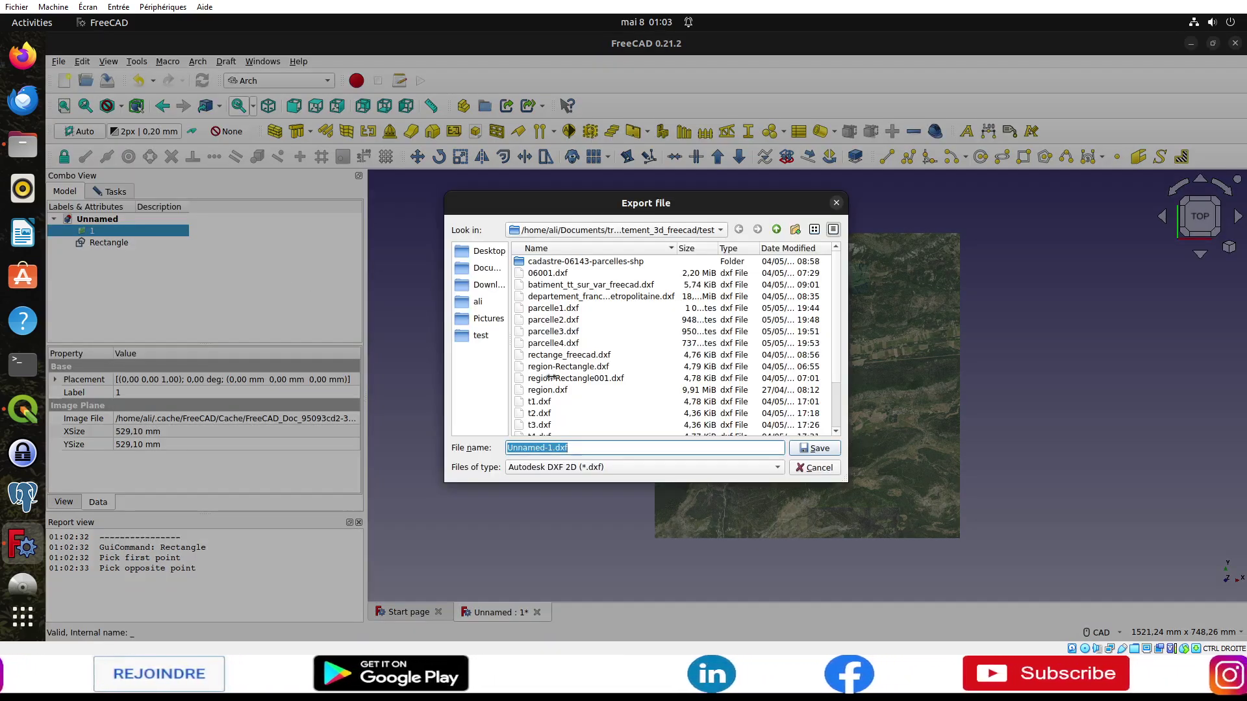
click(550, 447)
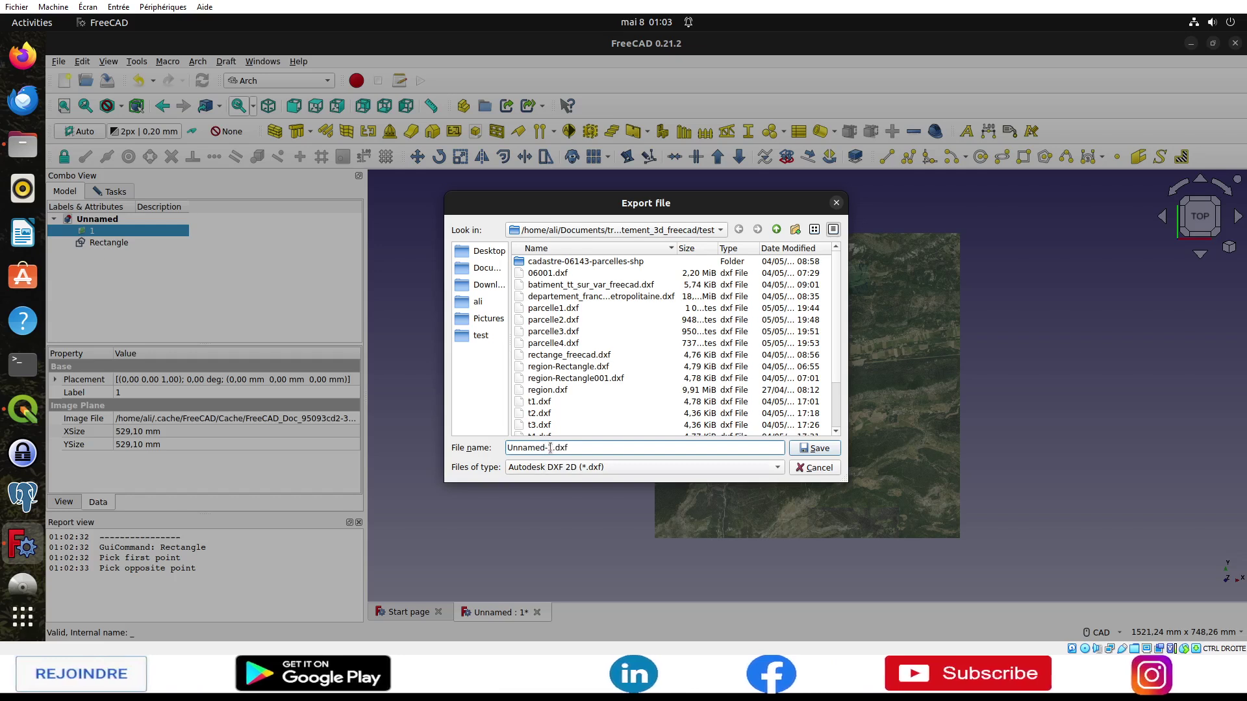
drag(550, 447, 472, 431)
text(re)
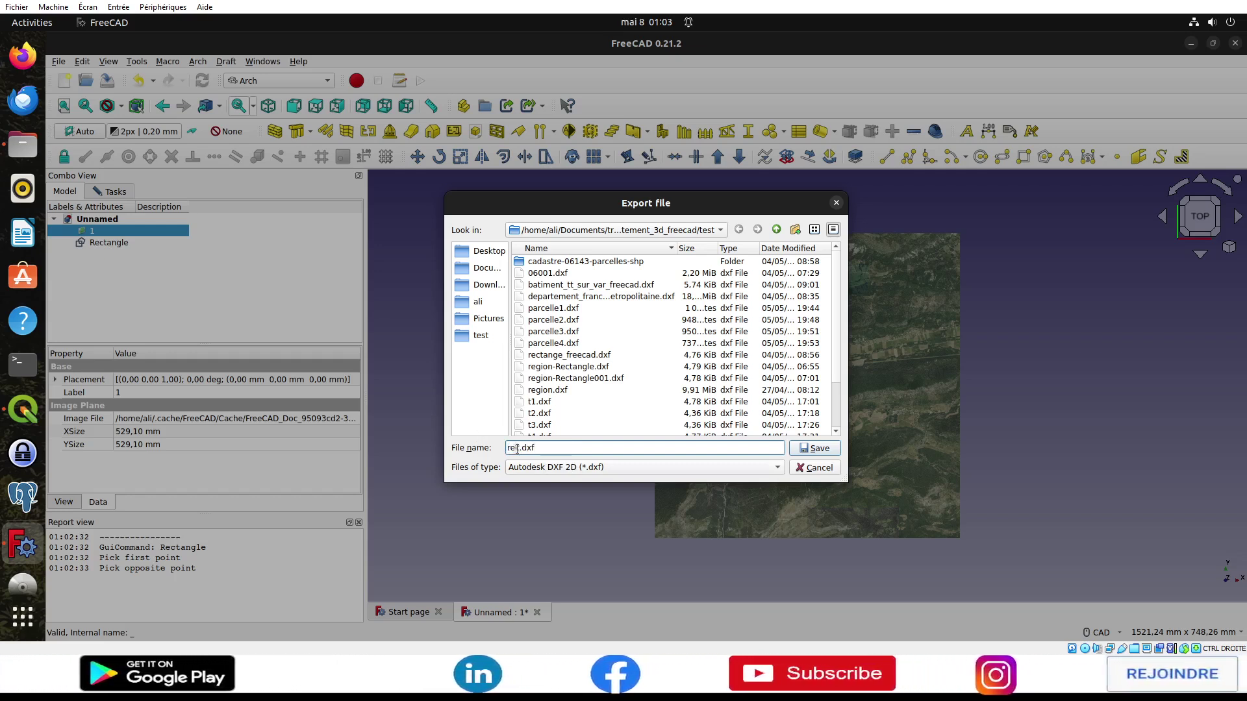
text(c1)
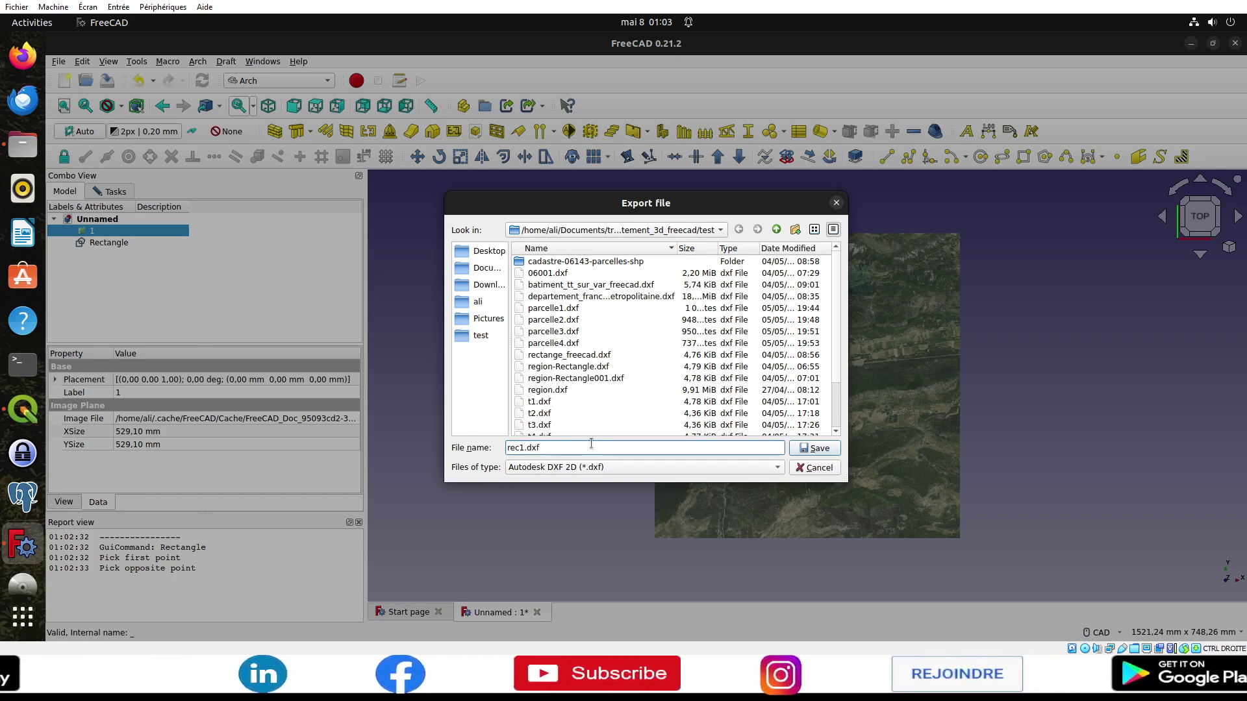
key(Return)
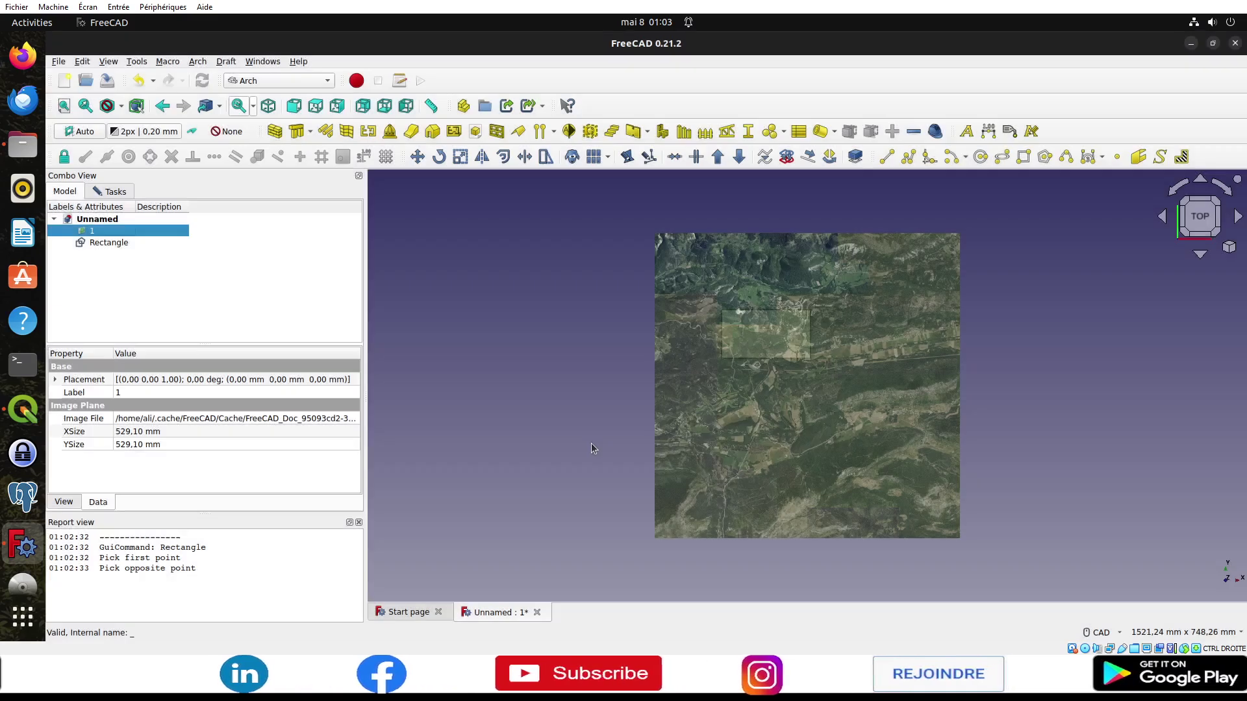
Step: Open the file manager and browse the parent project folder
click(23, 142)
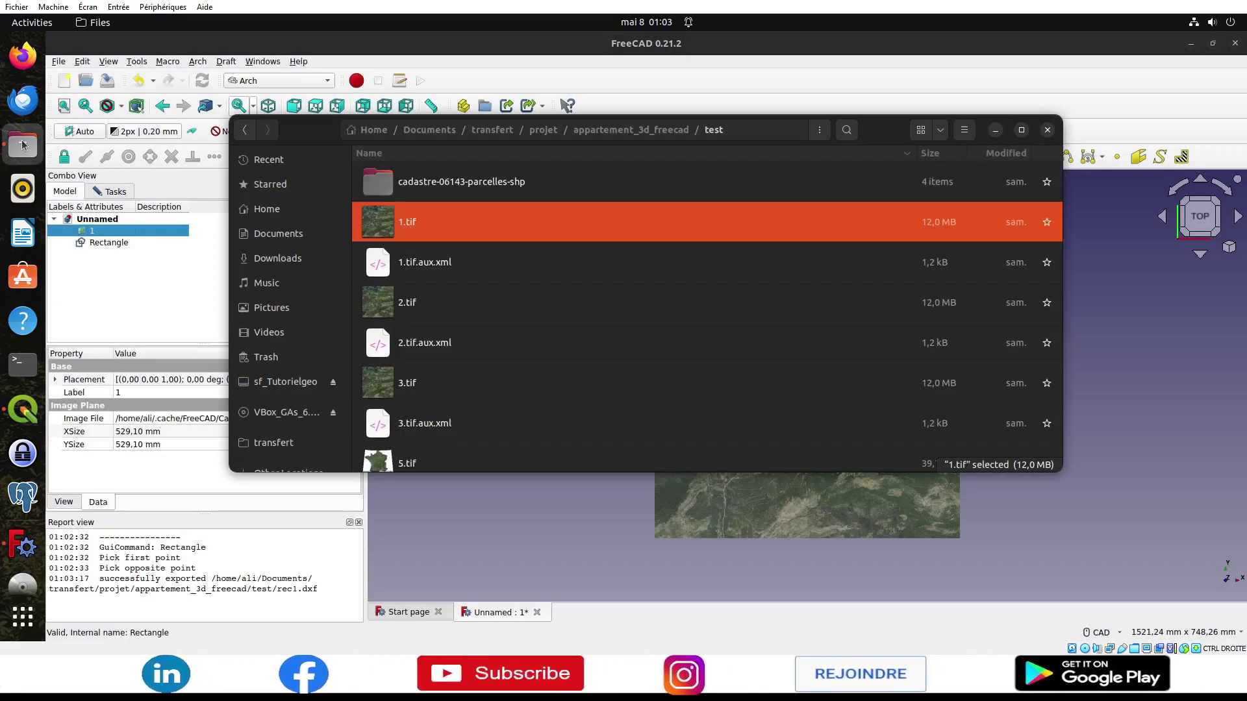
scroll(465, 278, down, 4)
scroll(464, 278, down, 5)
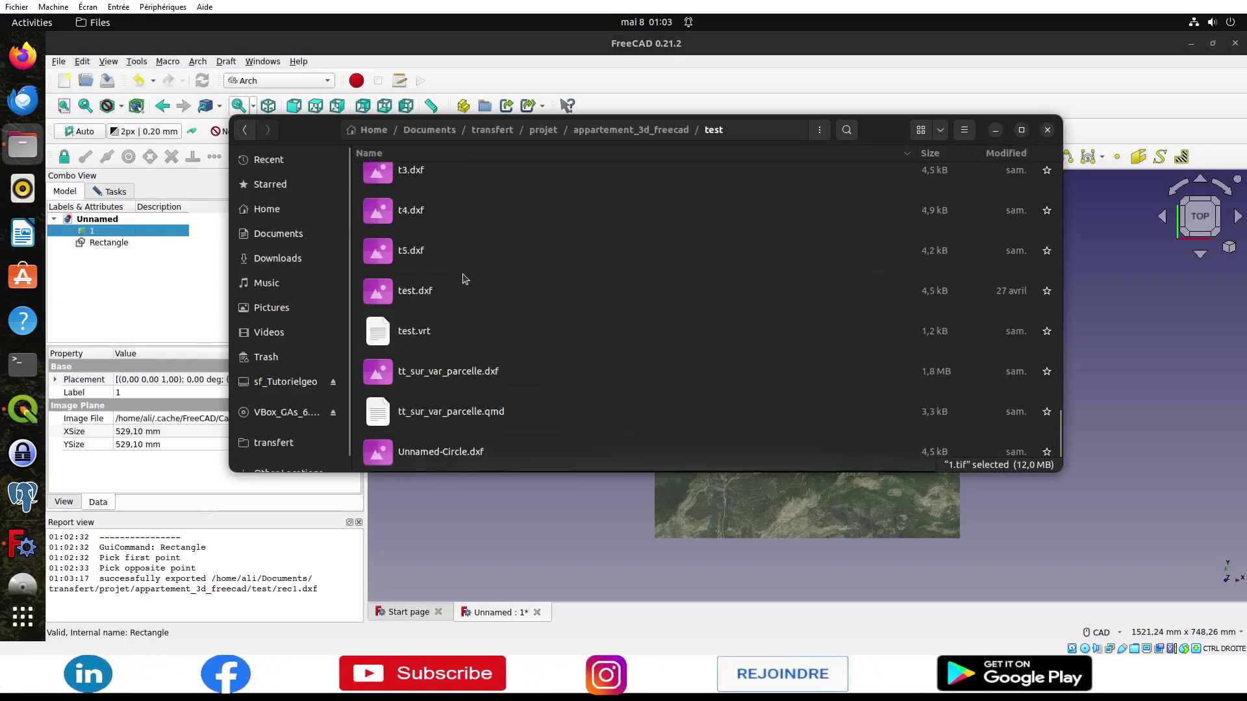
click(242, 133)
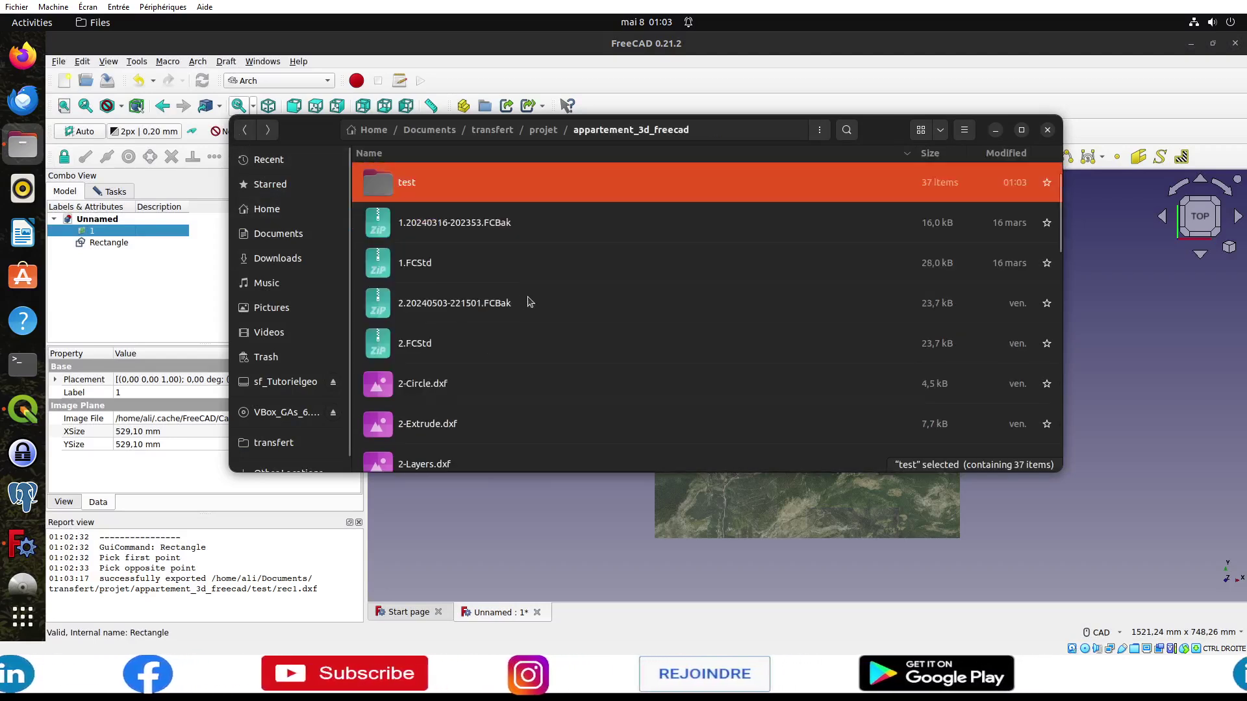
scroll(529, 302, down, 3)
scroll(529, 302, down, 3)
scroll(530, 306, down, 3)
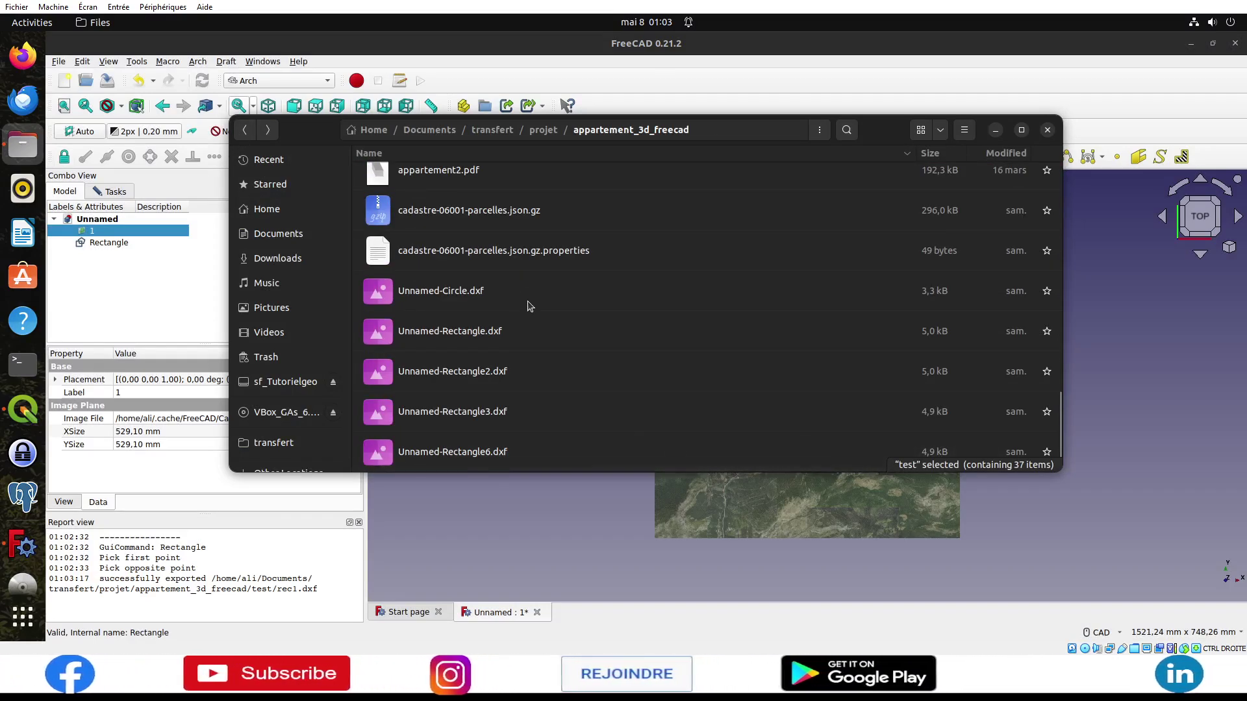
scroll(529, 306, up, 3)
scroll(529, 306, up, 2)
scroll(529, 305, up, 3)
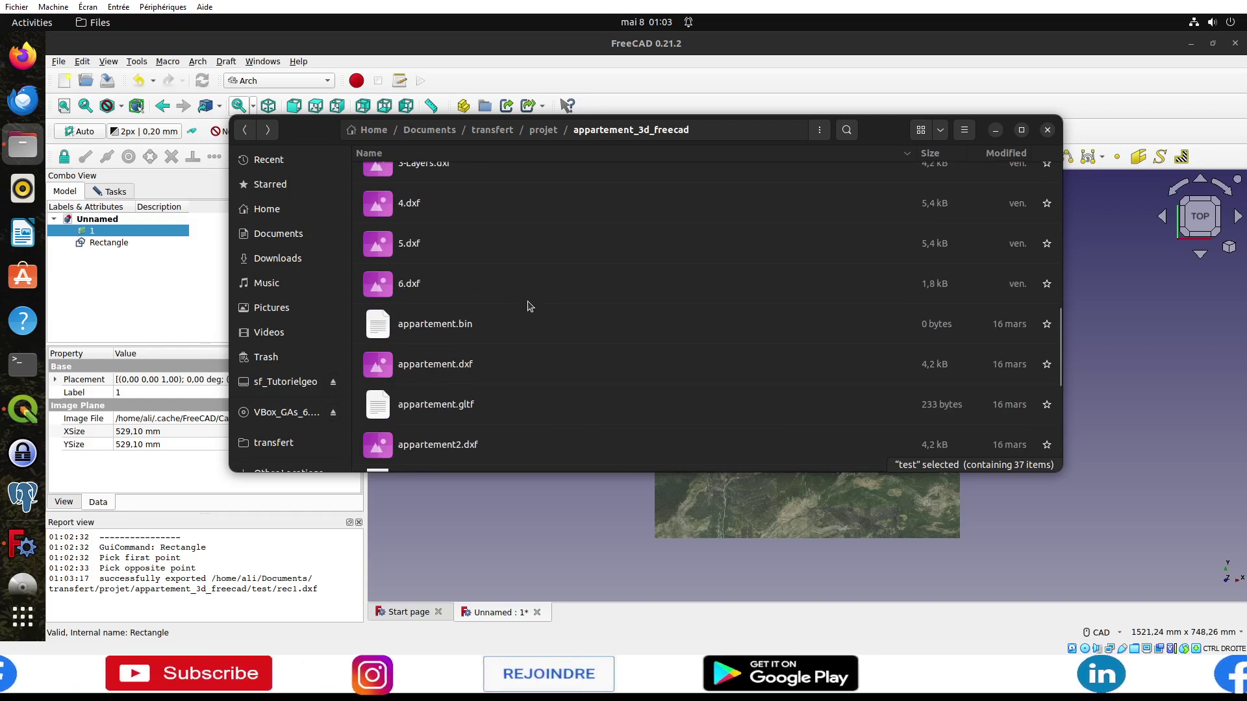
scroll(529, 306, up, 2)
scroll(529, 306, up, 3)
scroll(530, 306, up, 2)
scroll(529, 306, up, 3)
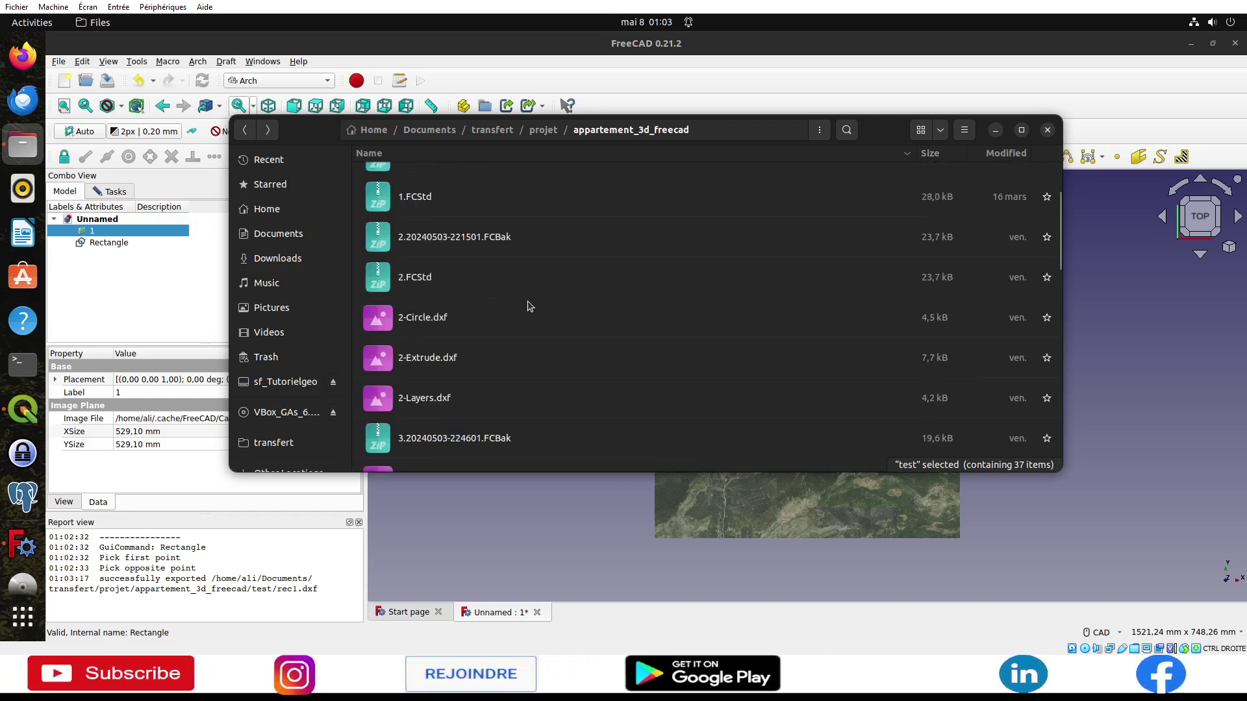
scroll(529, 306, up, 2)
Step: List the test folder newest first and select rec1.dxf
click(1003, 154)
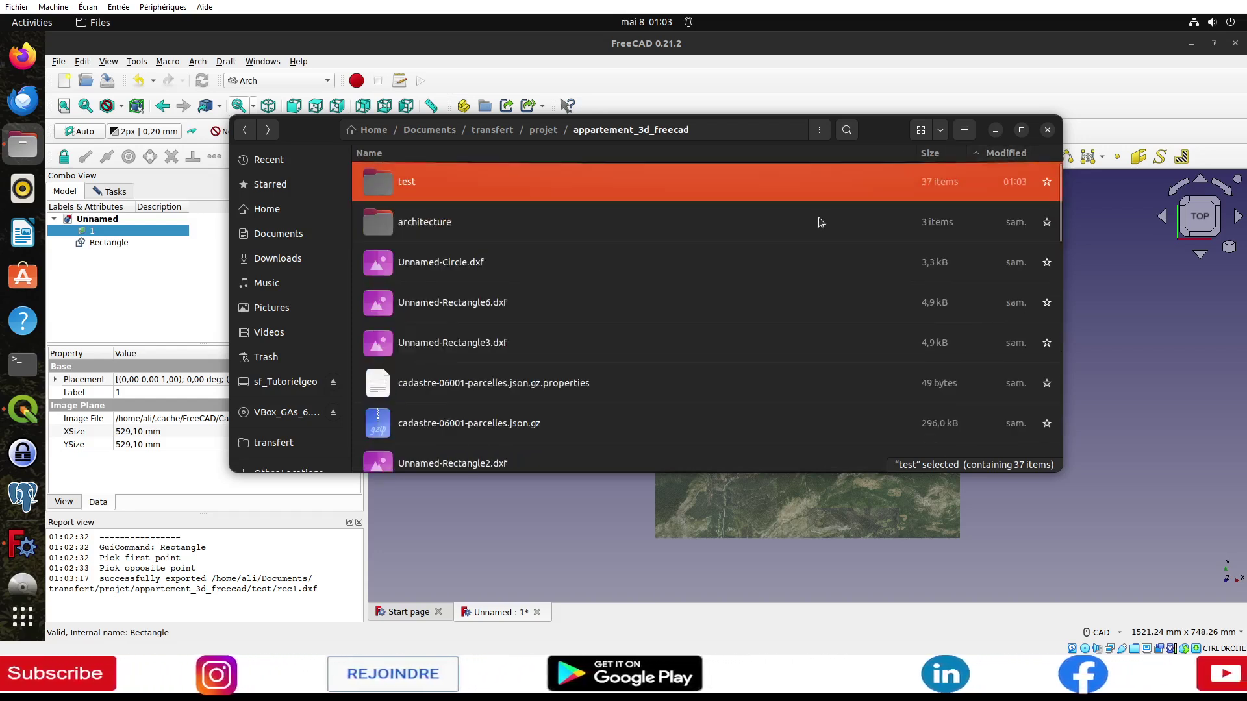
double_click(402, 188)
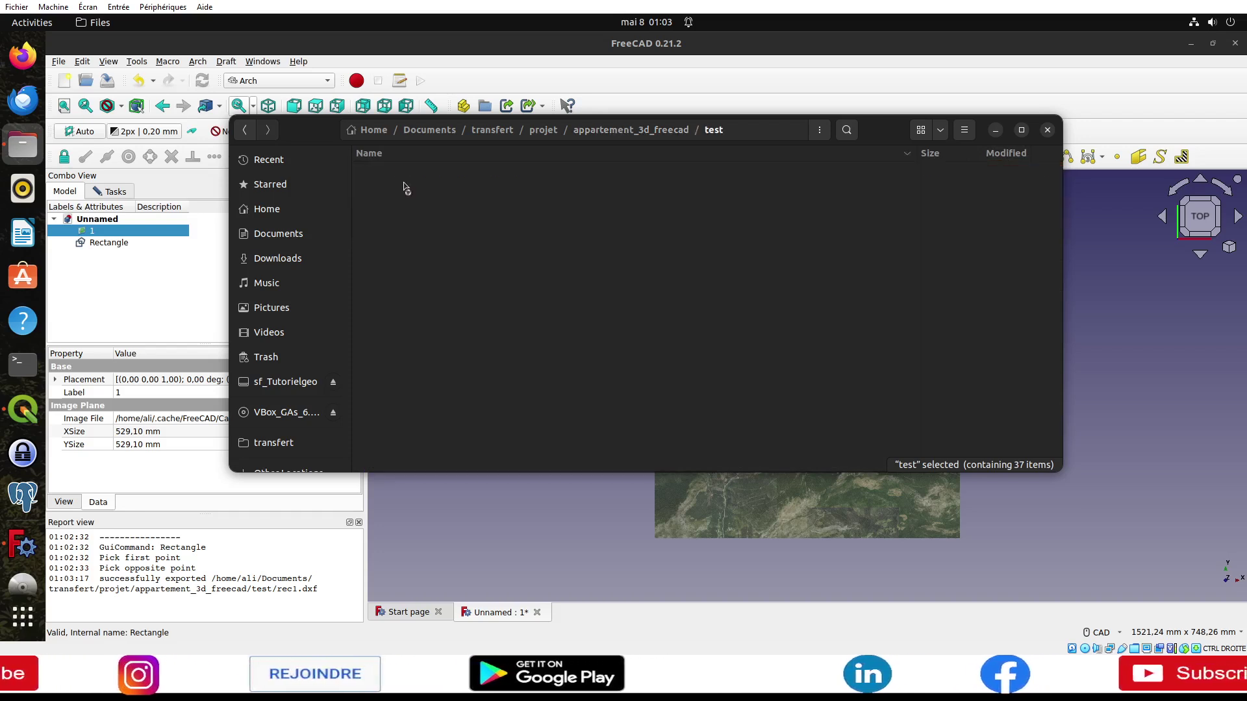
click(1003, 160)
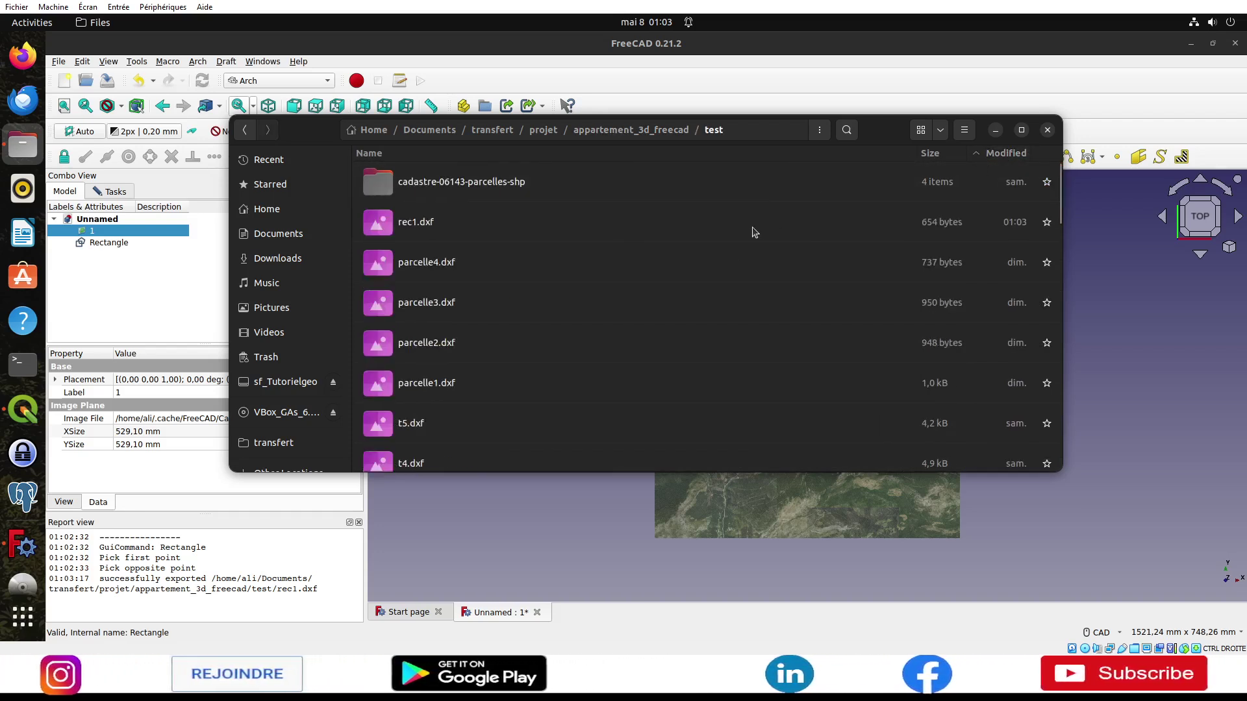
click(423, 224)
Step: Load rec1.dxf into QGIS as a rec1 group with an entities layer
click(22, 409)
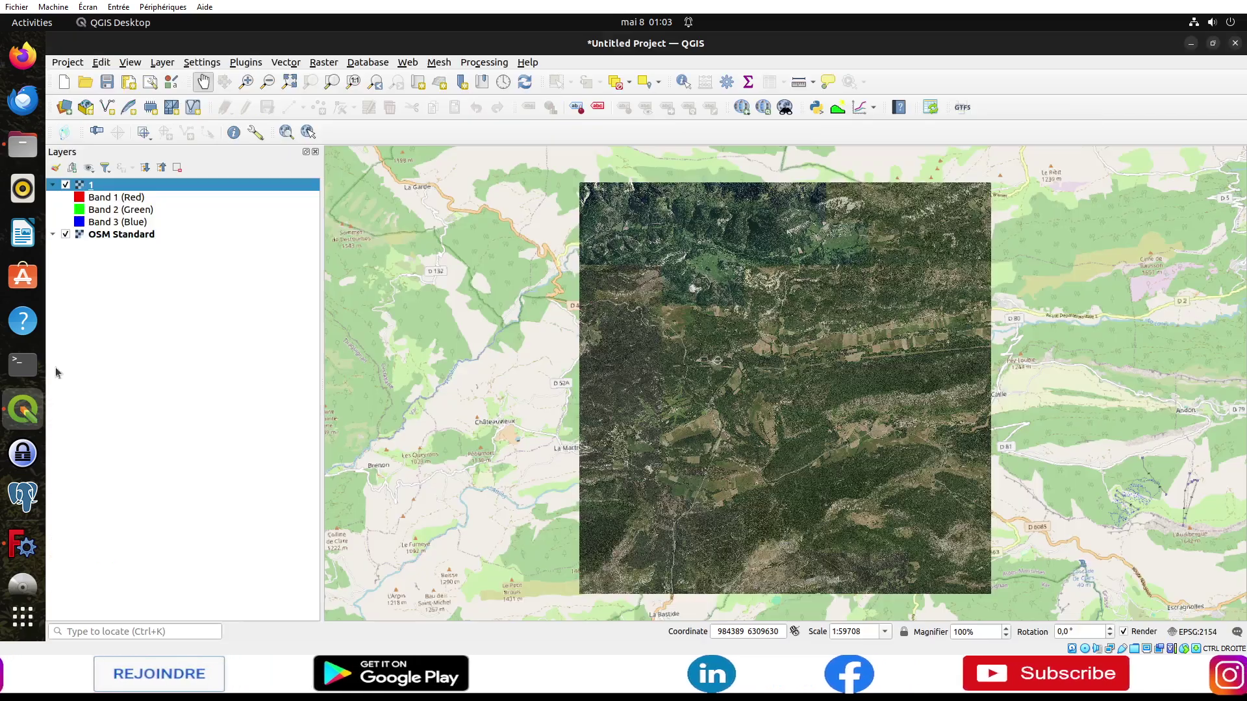
click(23, 144)
drag(422, 221, 138, 309)
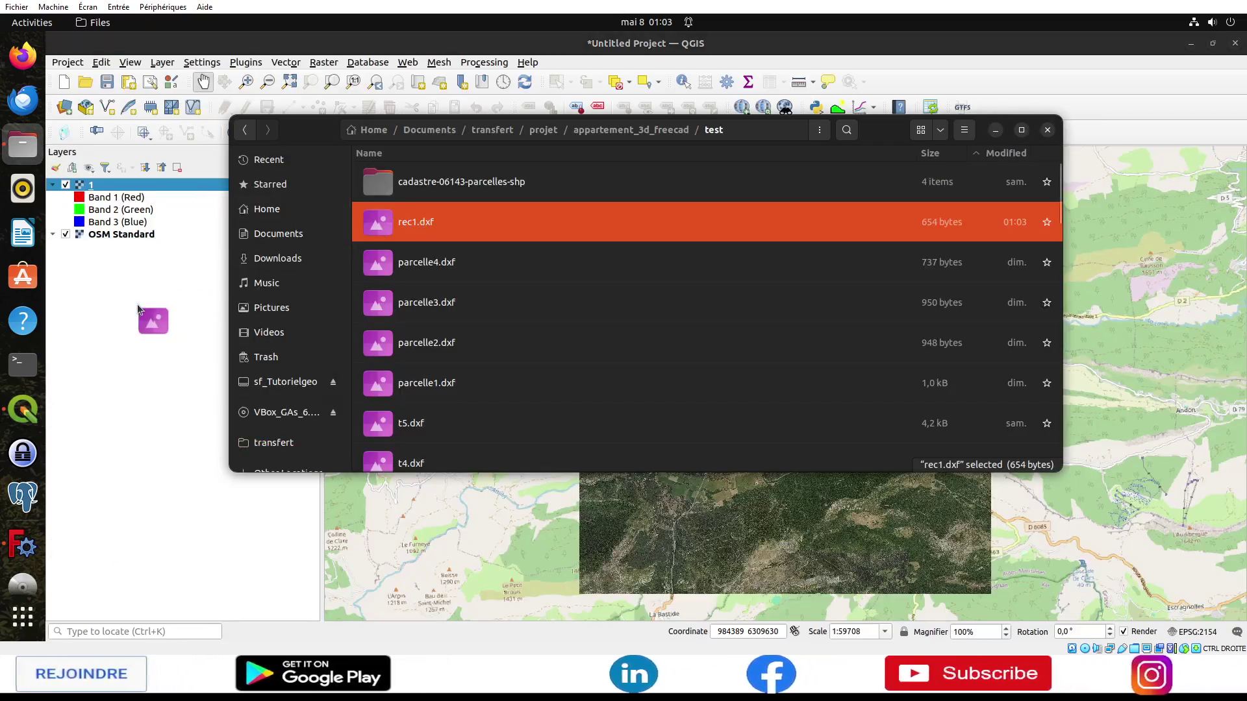
click(790, 544)
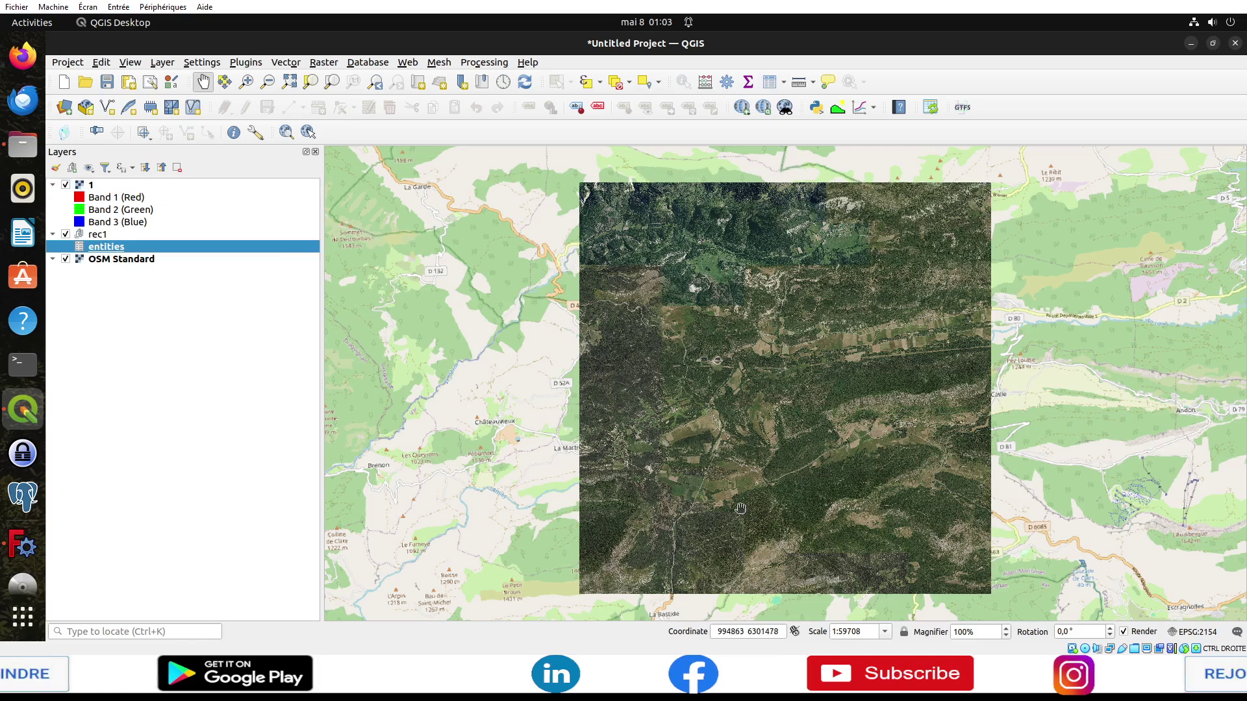
Step: Remove the rec1 group from the QGIS layers and return to FreeCAD
right_click(123, 249)
click(116, 236)
right_click(116, 236)
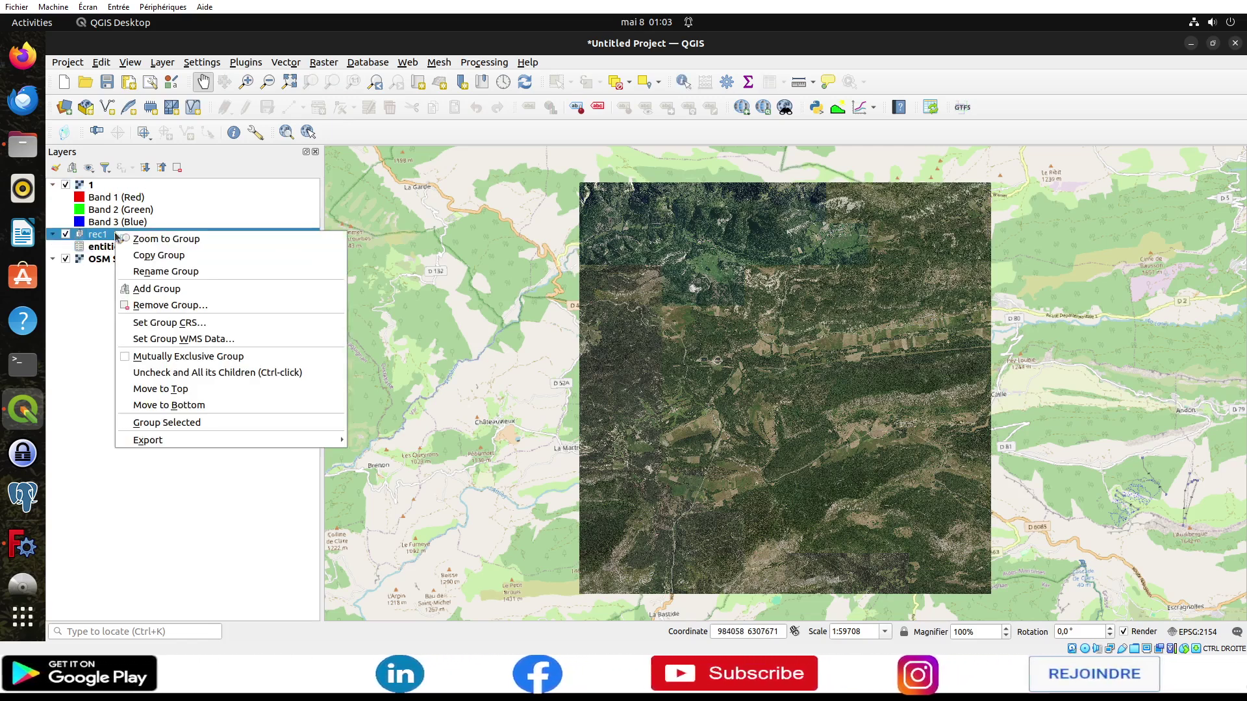
click(170, 305)
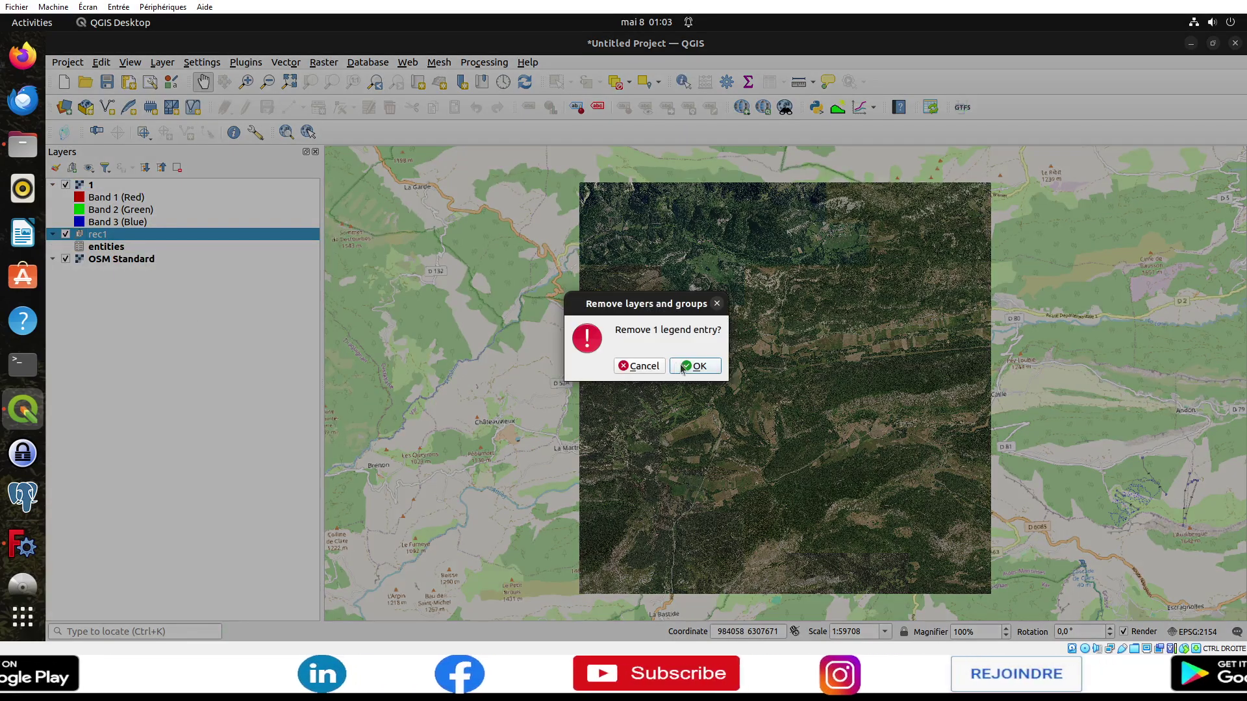
click(682, 367)
click(23, 545)
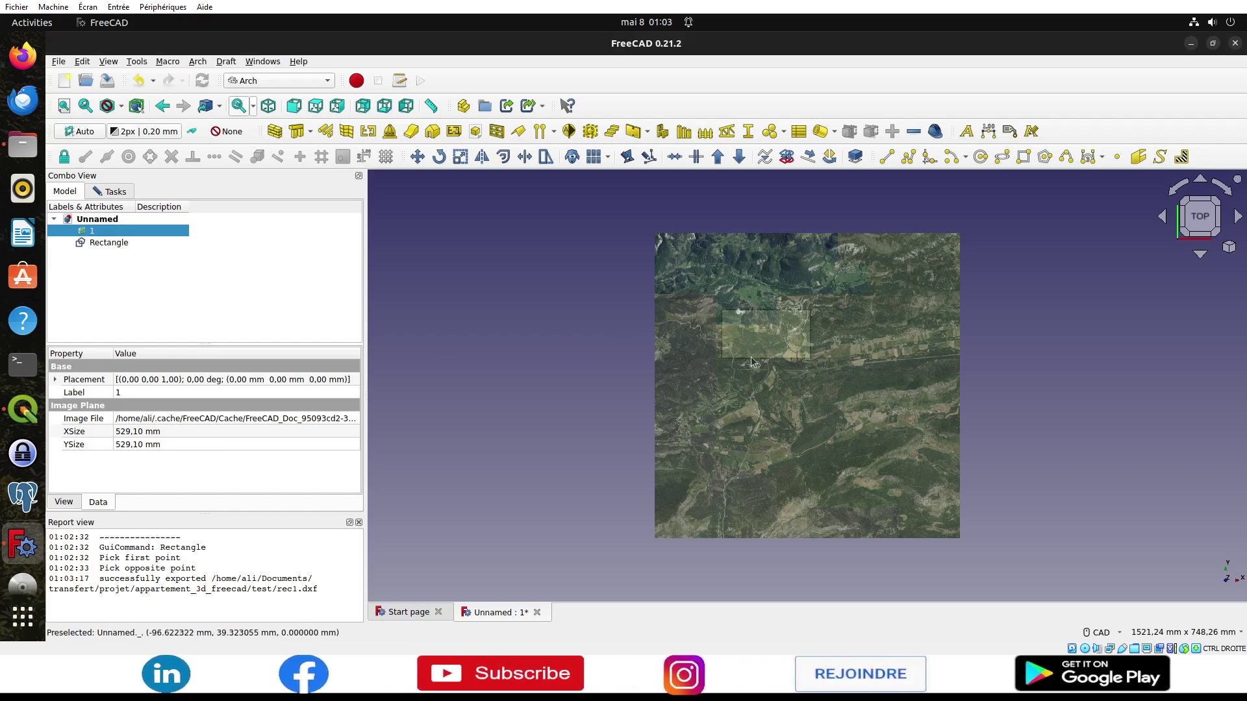
Step: Export the drawing again as rec2.dxf into the test folder
scroll(751, 361, up, 1)
scroll(751, 361, up, 1)
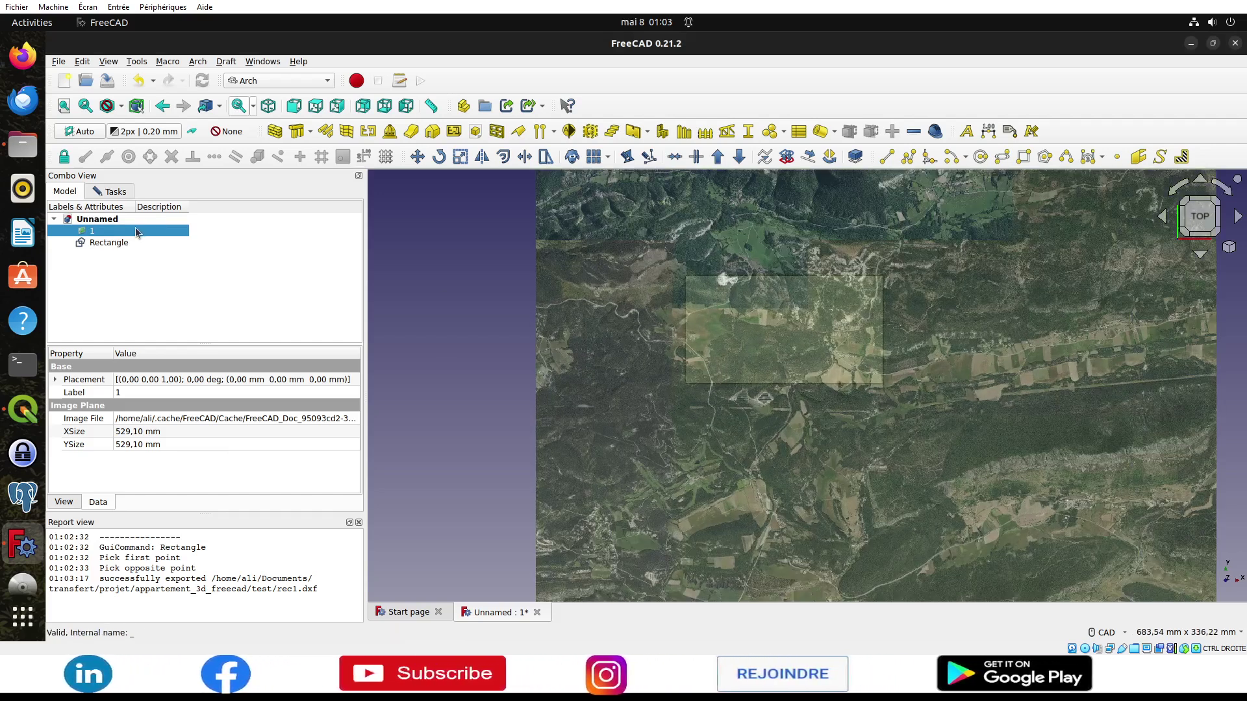
right_click(136, 232)
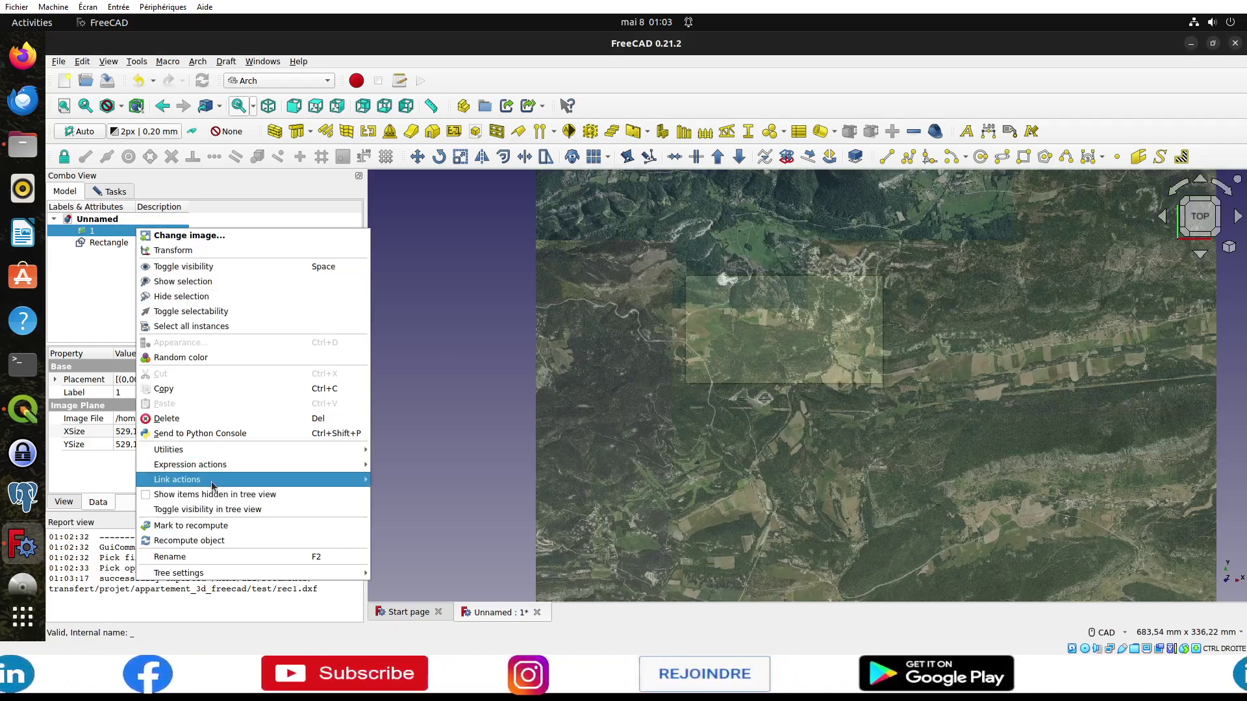
click(58, 62)
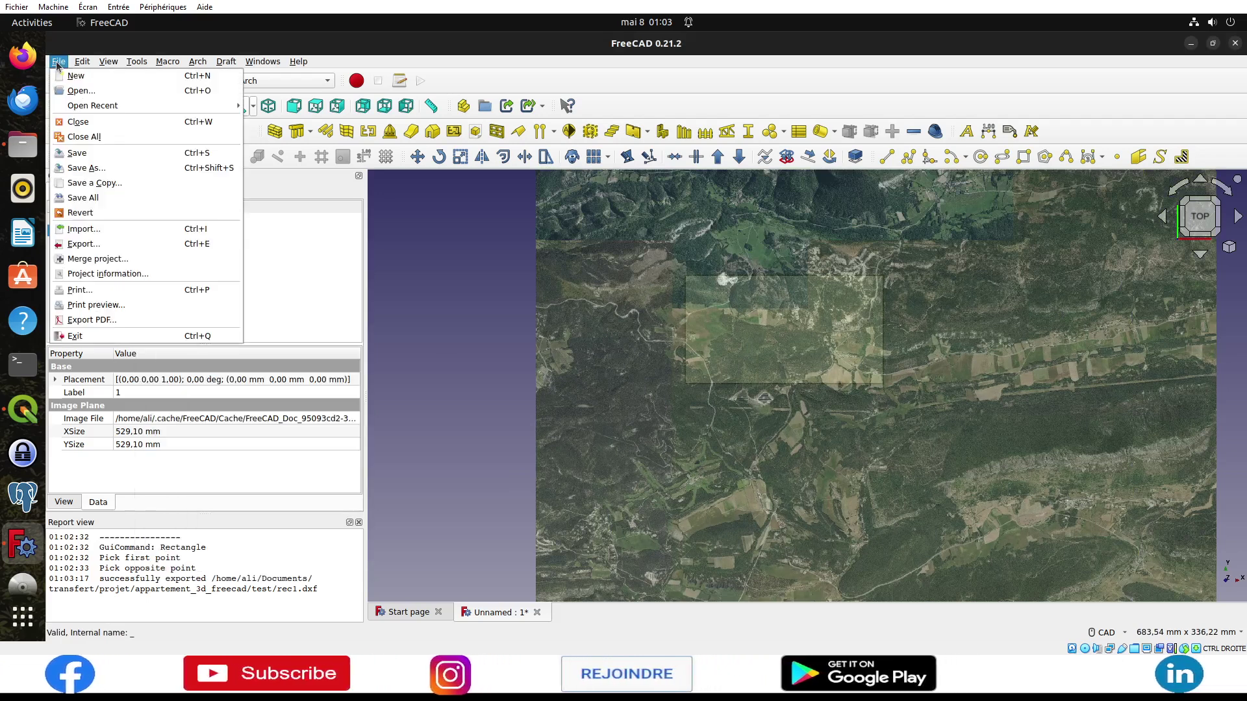
click(84, 243)
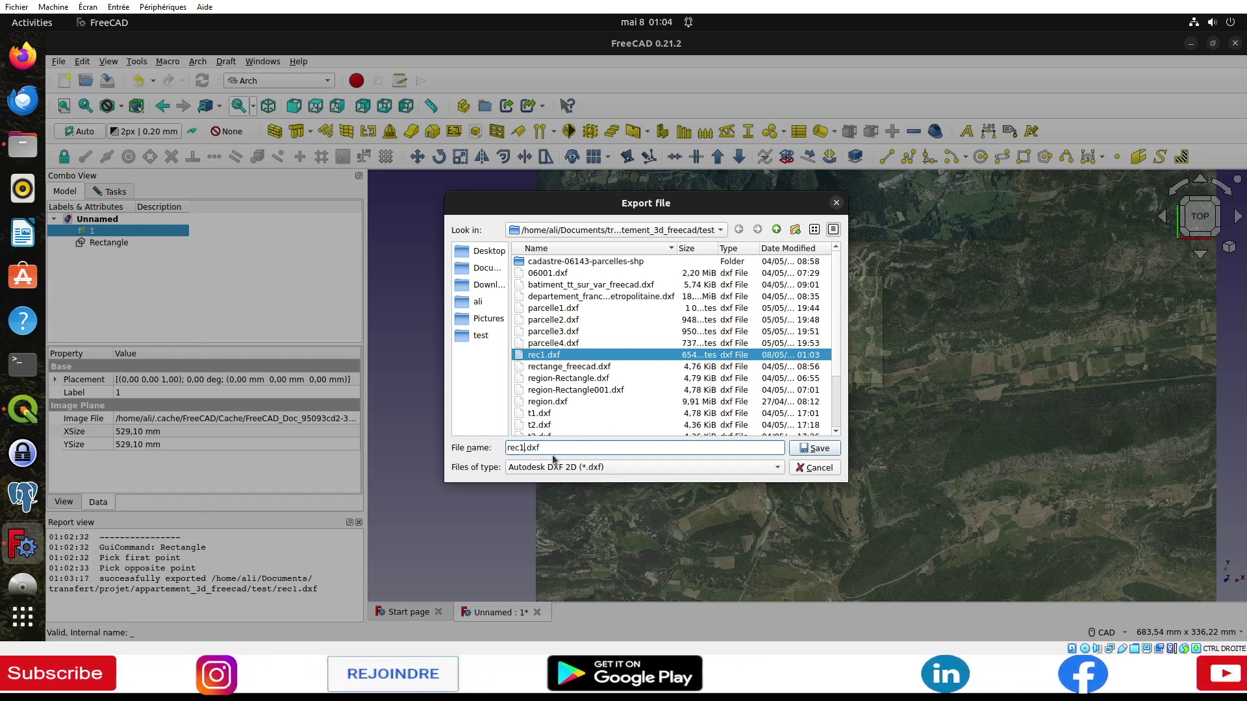
key(BackSpace)
key(Return)
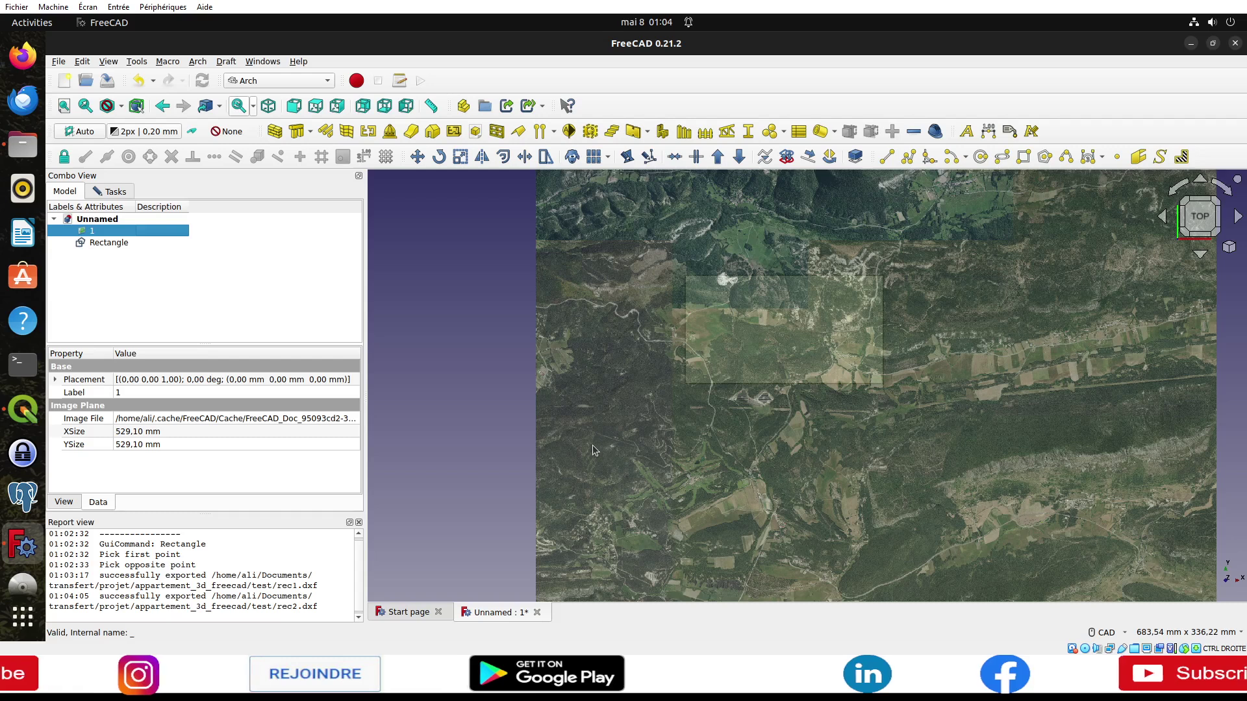
Step: Drag rec2.dxf onto QGIS, cancel the layer import, and return to FreeCAD
click(23, 144)
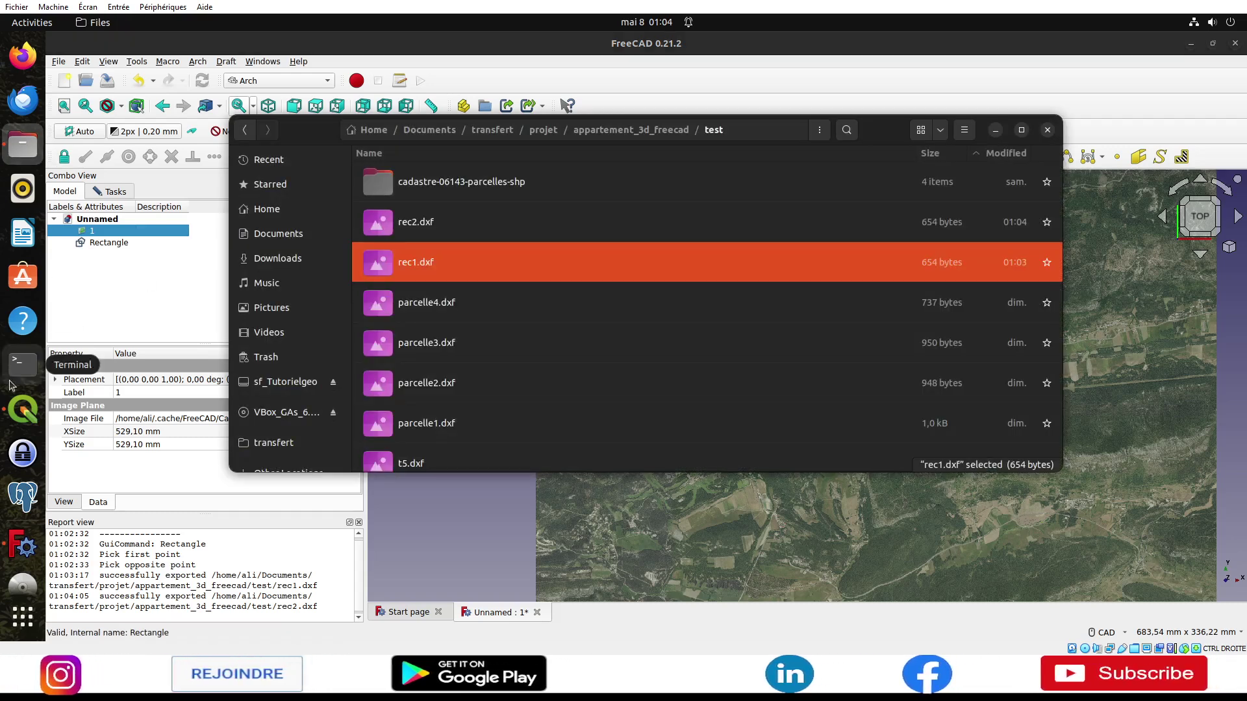
click(9, 407)
click(23, 144)
mouse_move(415, 222)
mouse_down()
mouse_move(514, 418)
mouse_move(512, 497)
mouse_up()
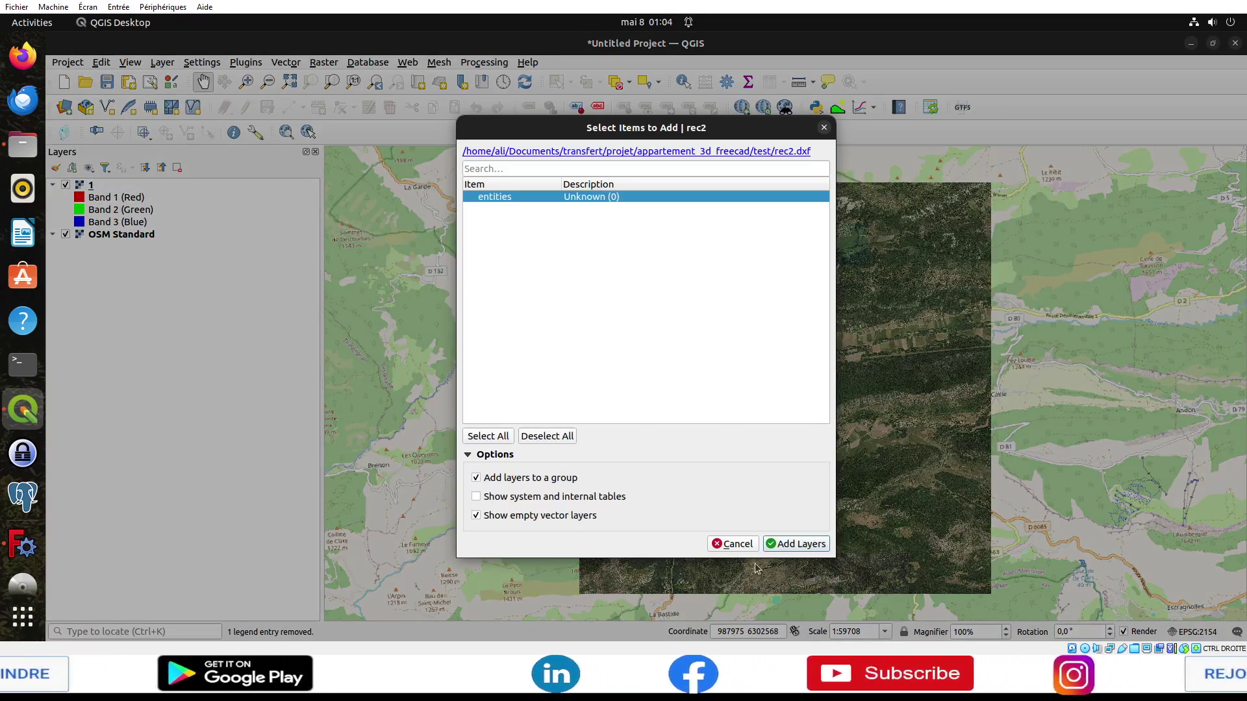
click(733, 543)
click(23, 544)
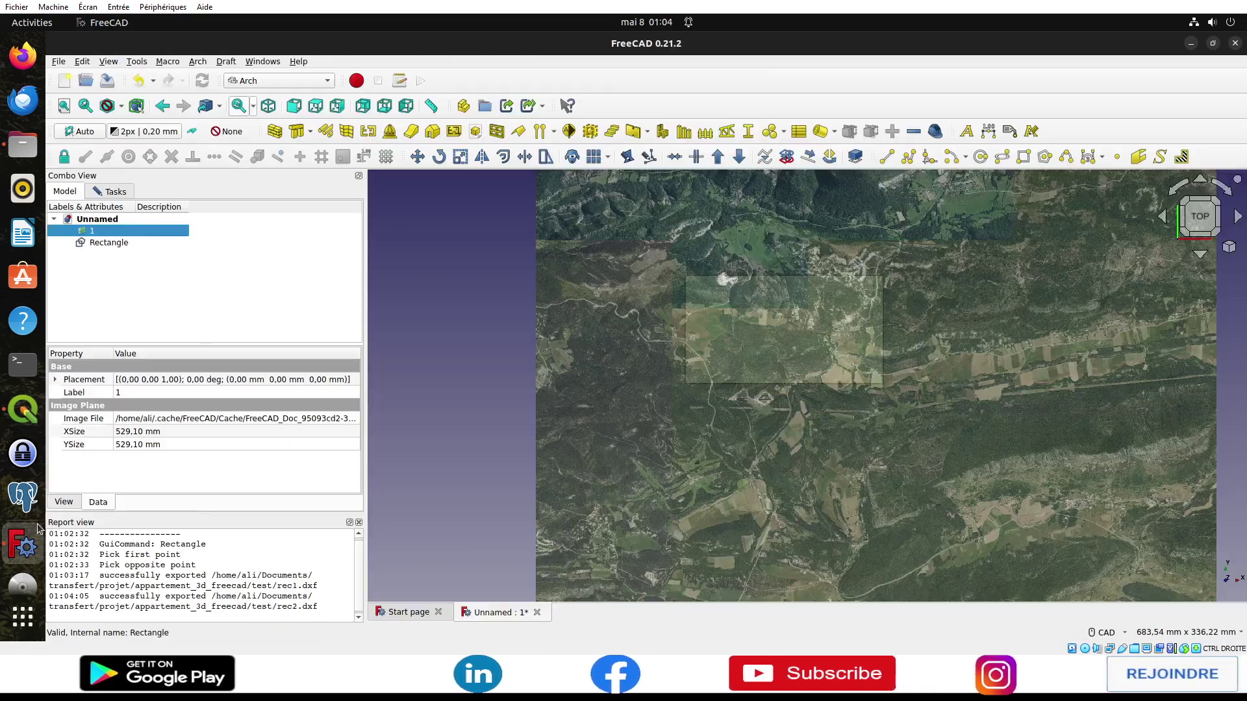
Step: Close the aerial image plane's display properties panel
click(117, 193)
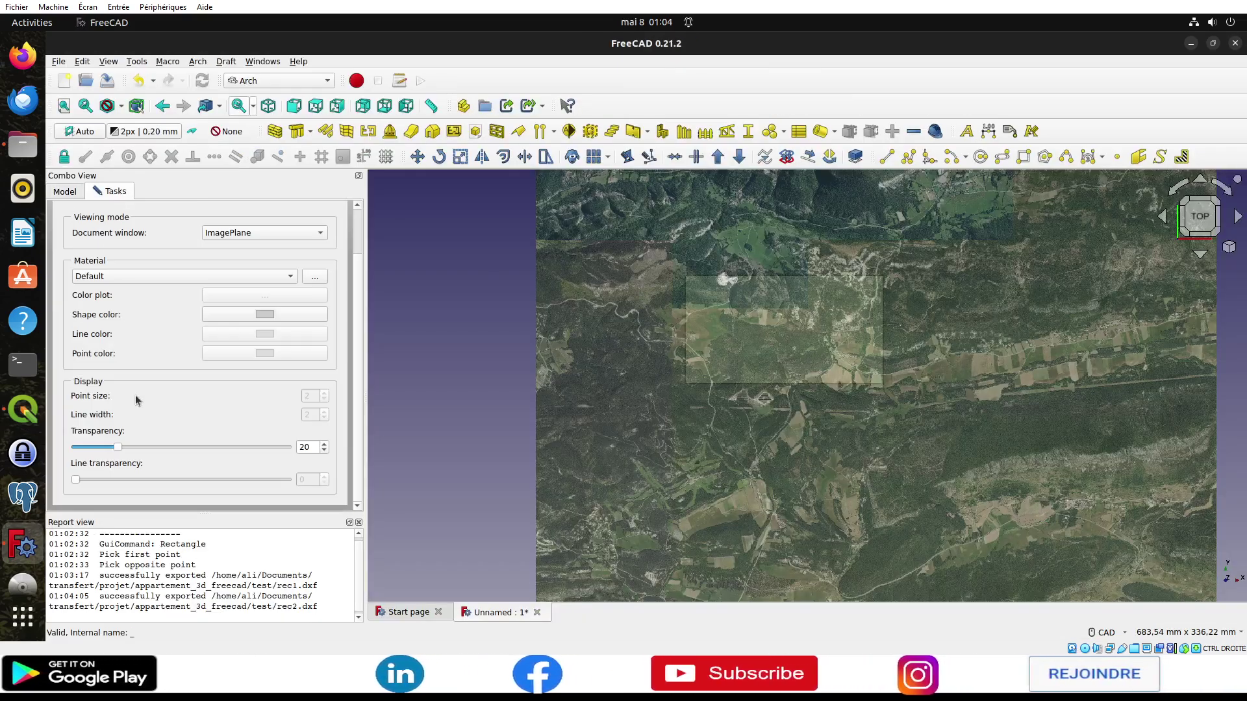
scroll(169, 389, up, 2)
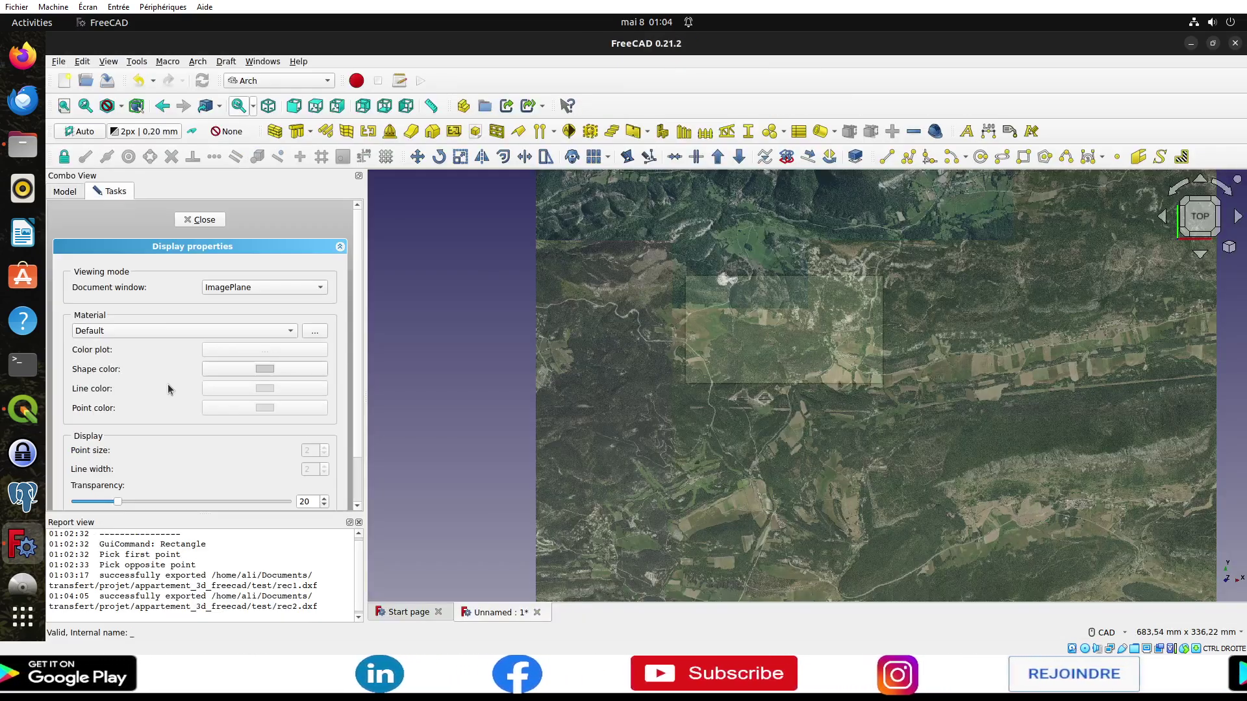
click(196, 217)
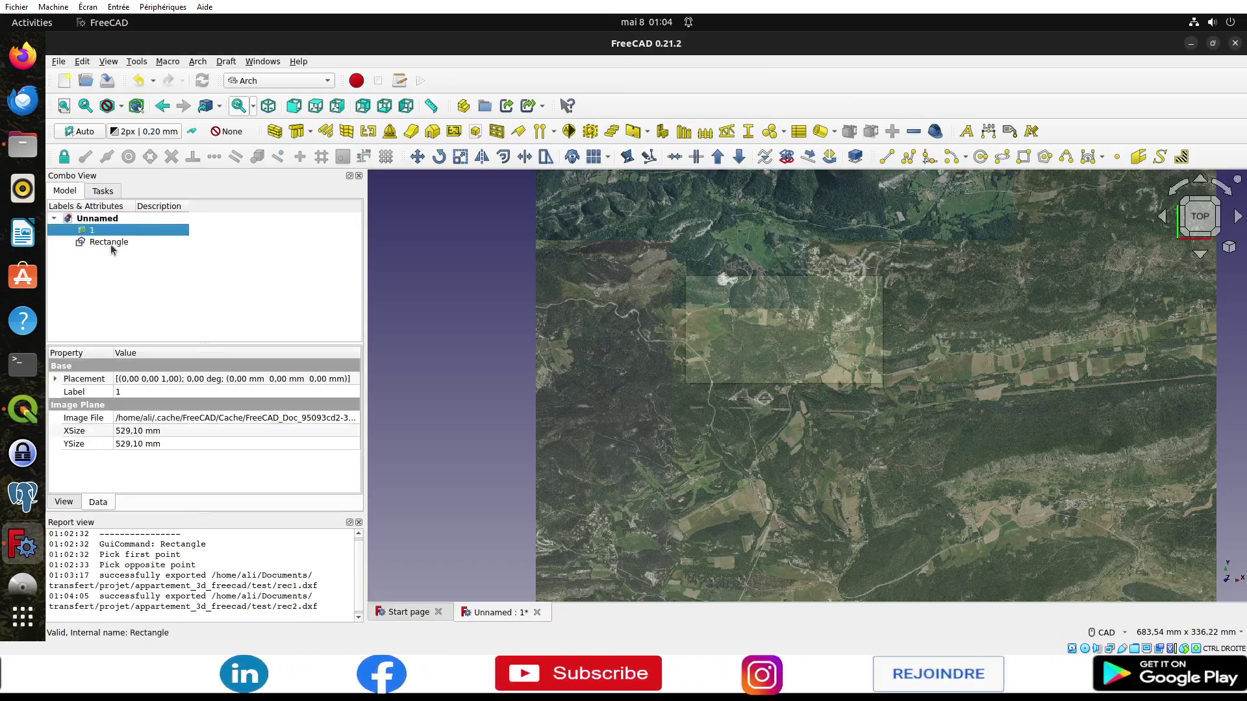
Step: Export the Rectangle as DXF, overwriting rec1.dxf, then switch to QGIS
click(118, 244)
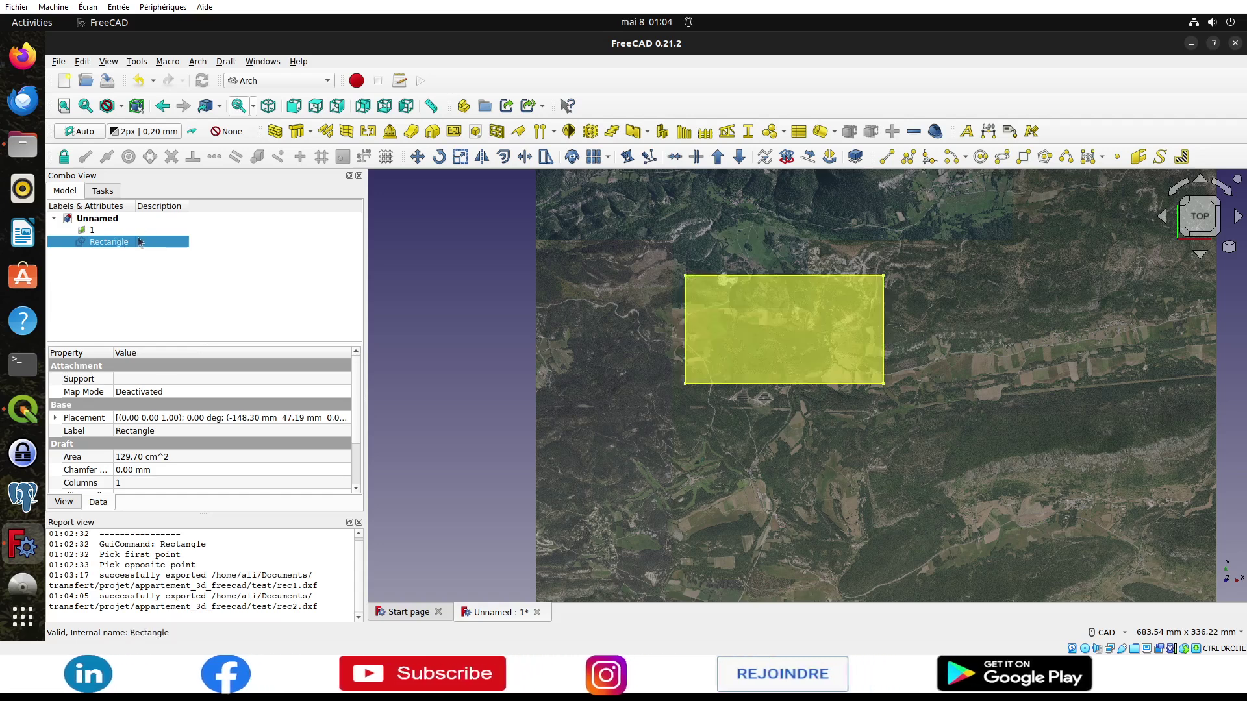
click(57, 61)
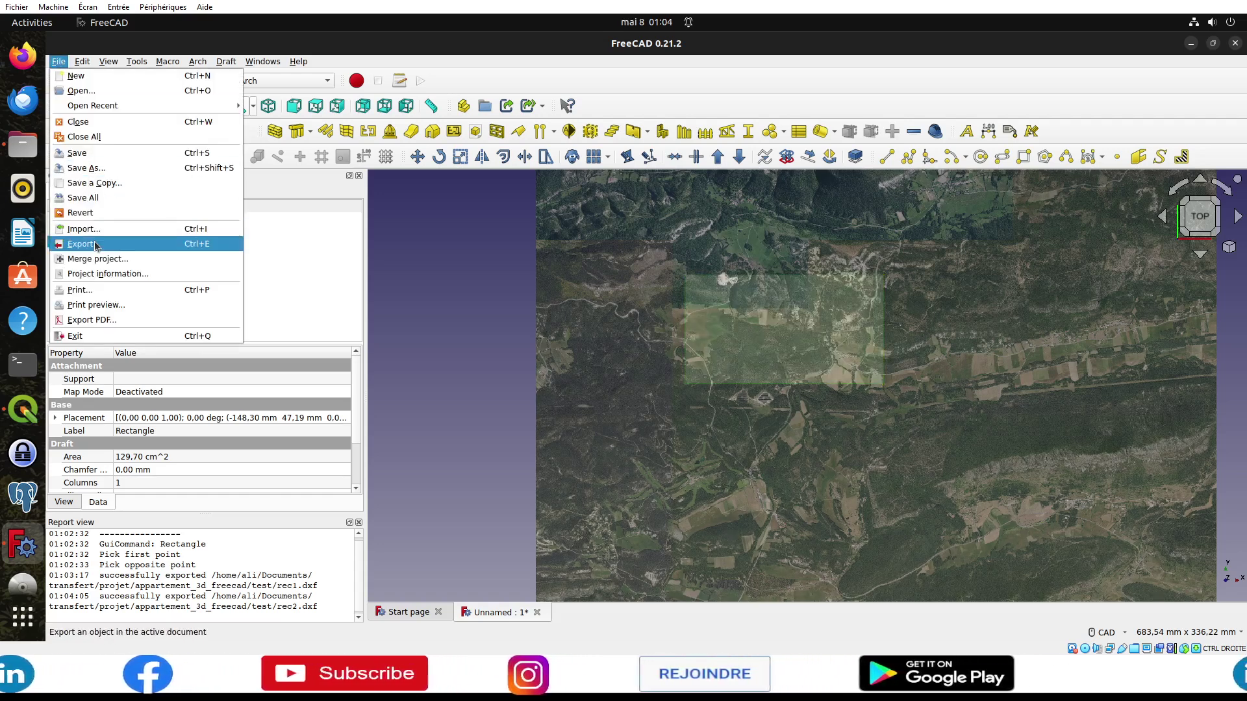
click(84, 244)
click(562, 356)
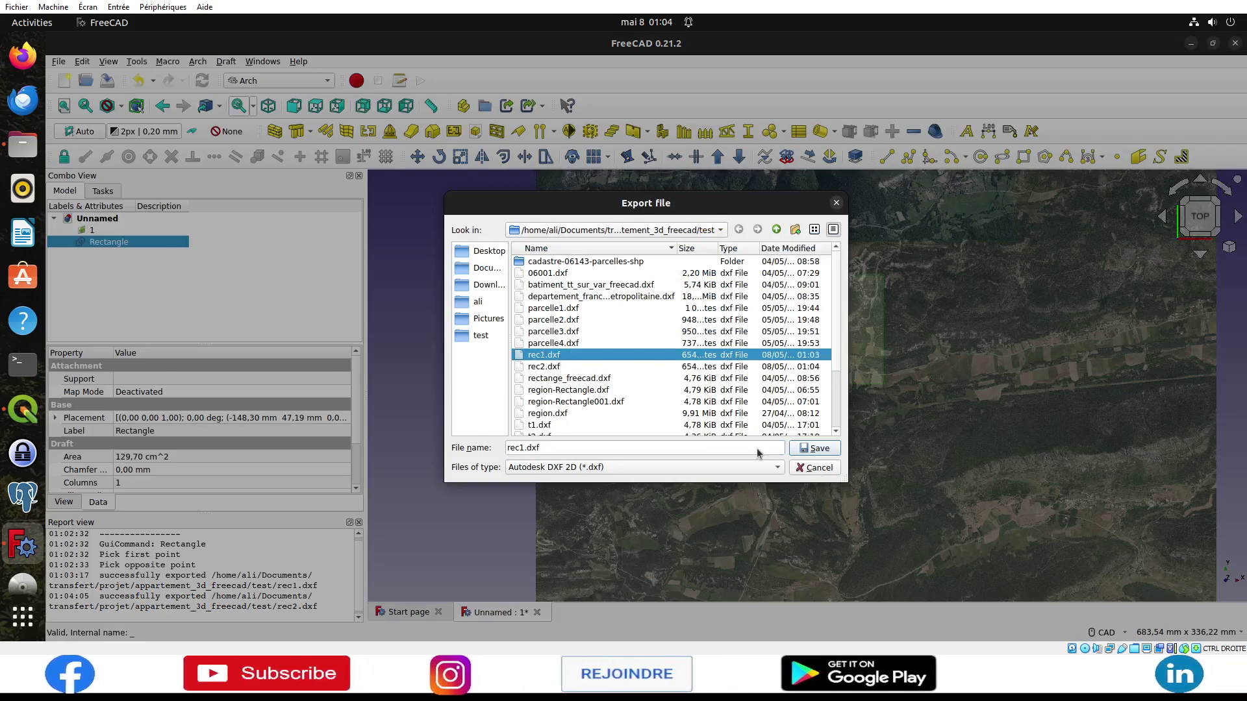
click(820, 448)
click(688, 362)
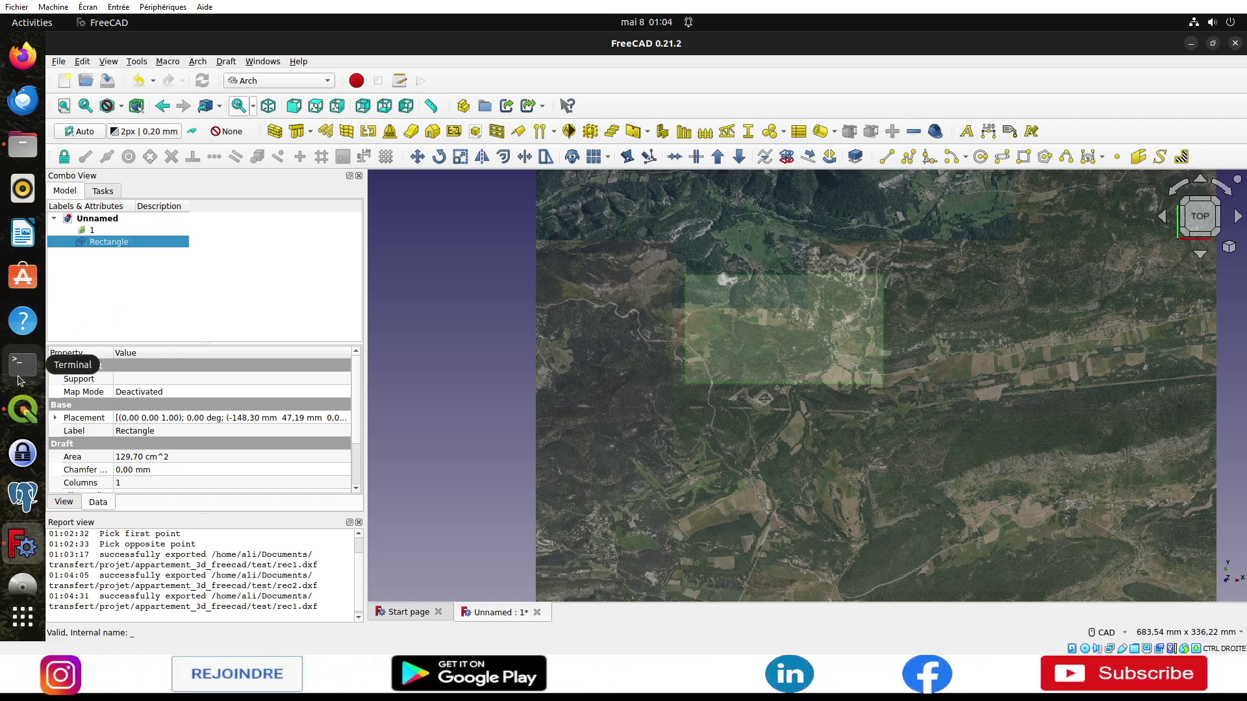
click(22, 409)
Step: Load rec1.dxf's entities layer and move the rec1 group above the aerial raster
click(23, 143)
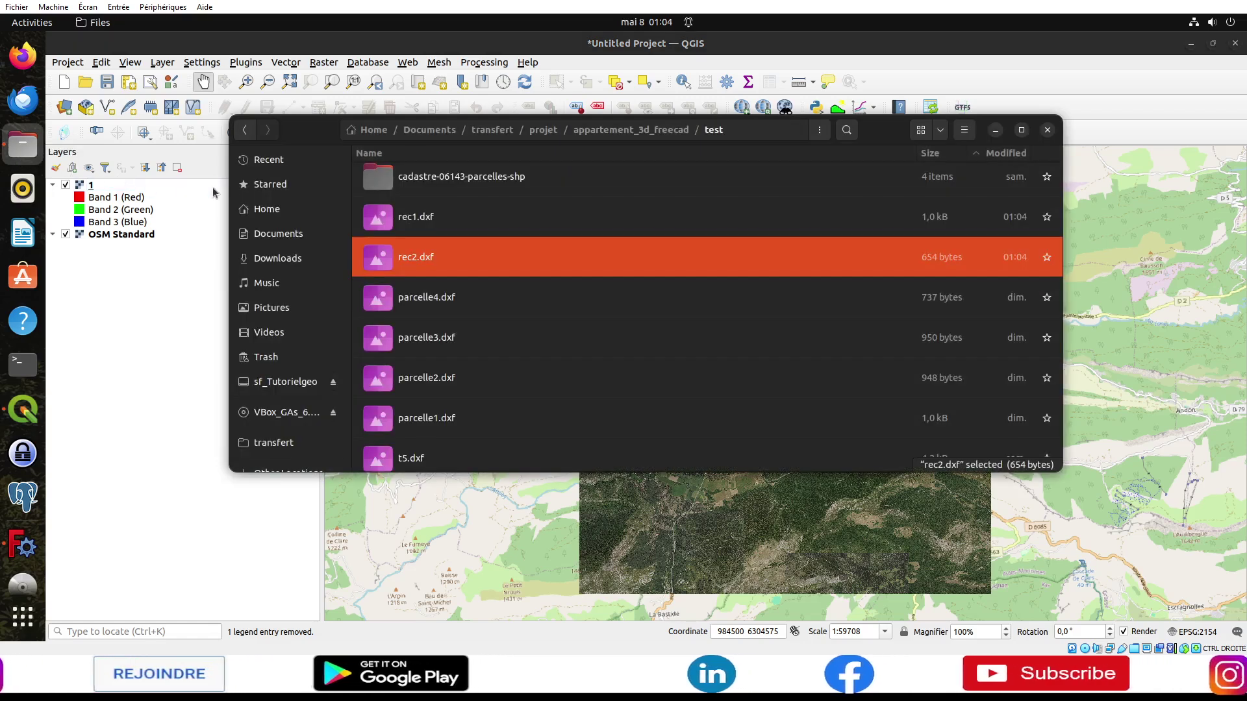
drag(393, 226, 139, 295)
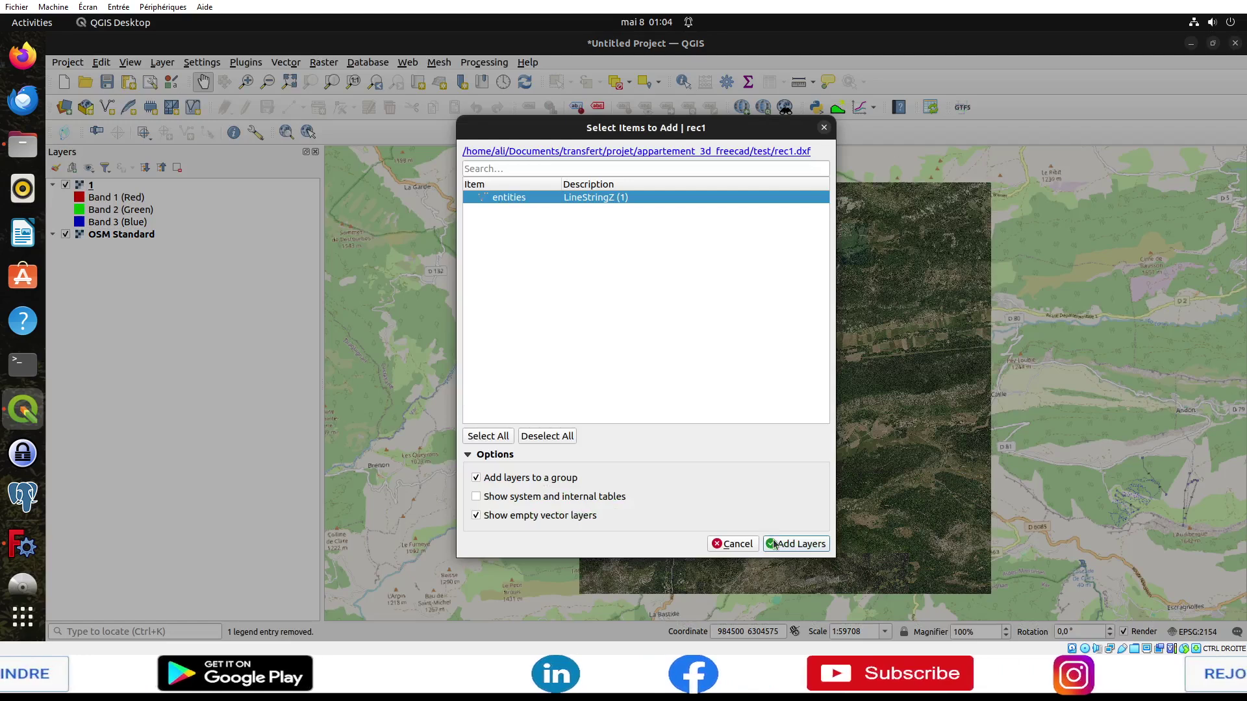
click(774, 544)
drag(82, 239, 109, 183)
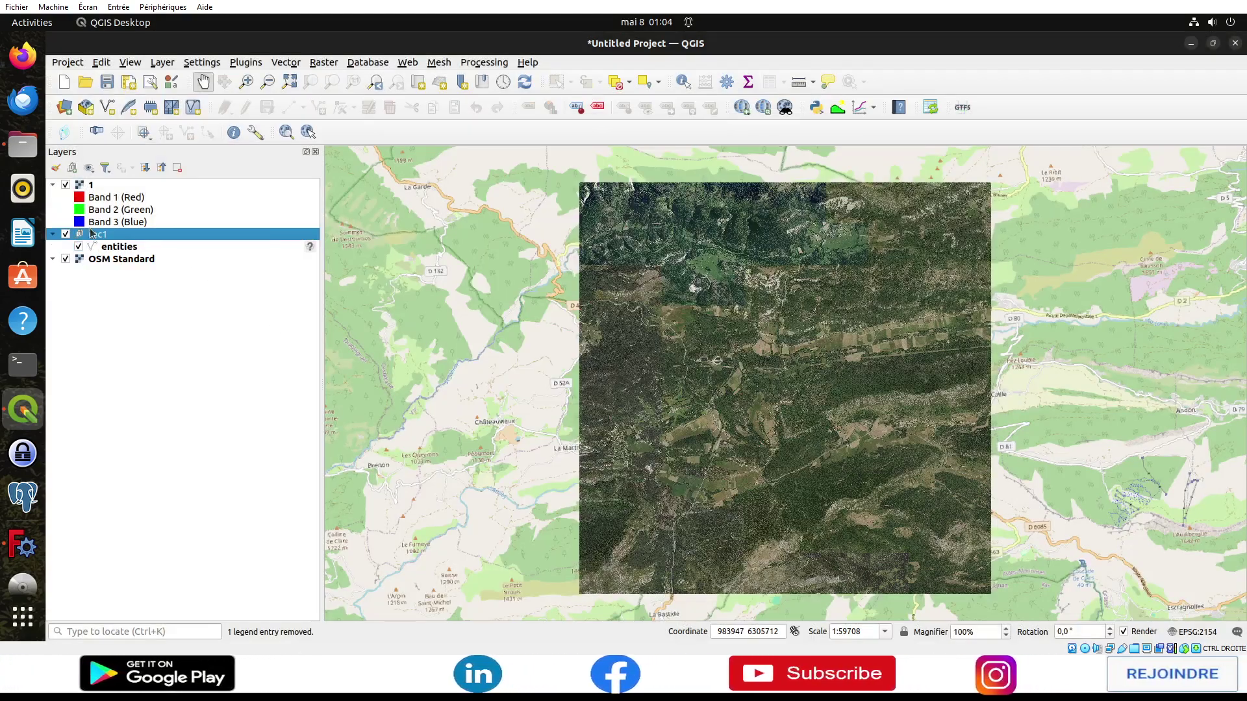
Step: Assign the entities layer the project CRS EPSG:2154 Lambert-93 in its properties
click(115, 198)
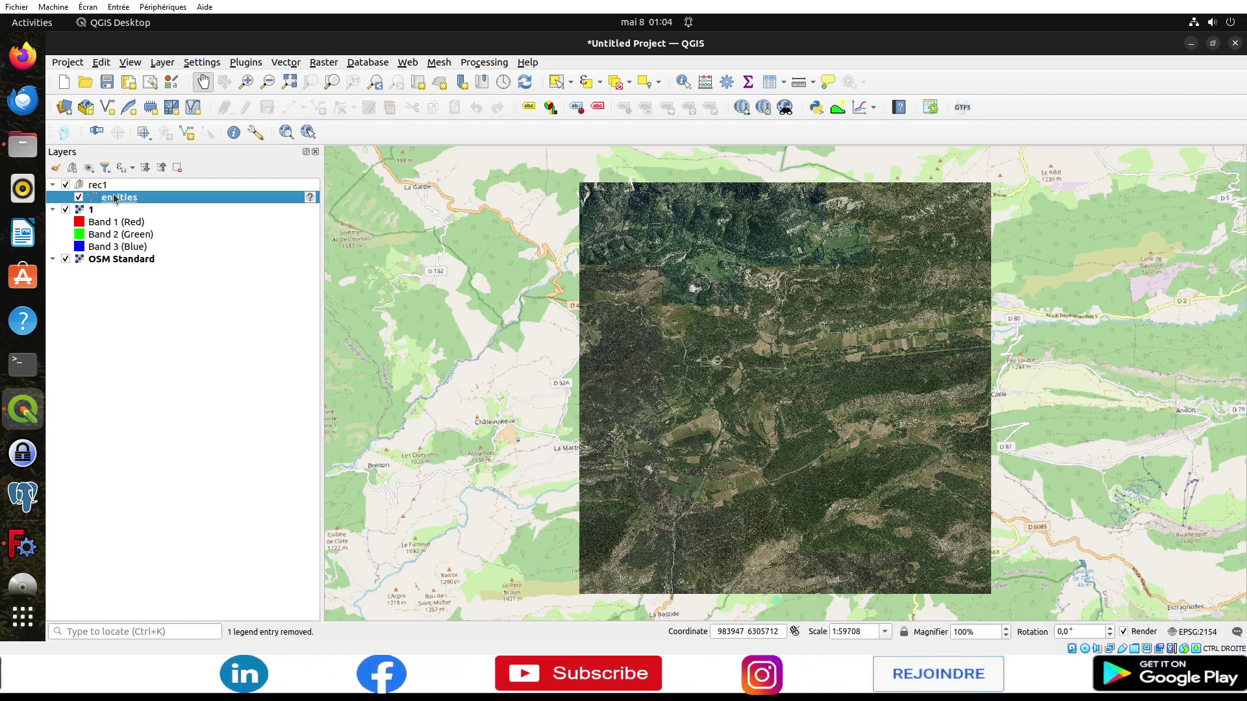
double_click(115, 198)
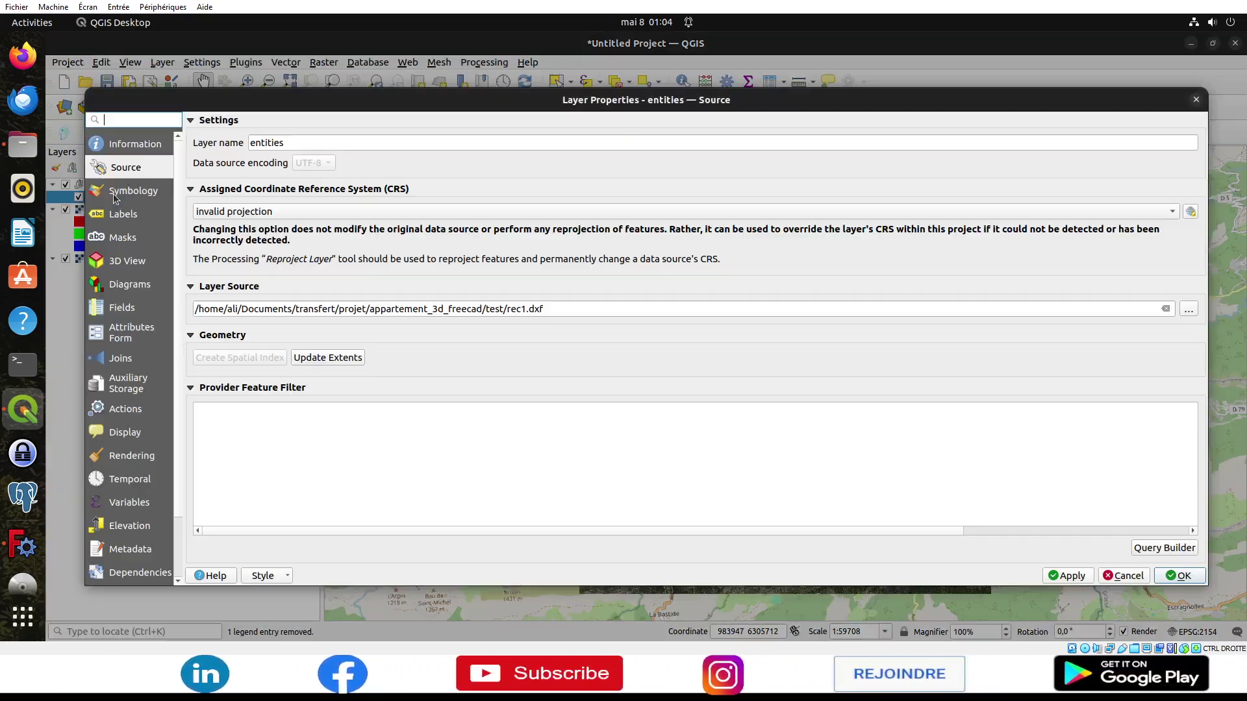
click(309, 211)
click(305, 228)
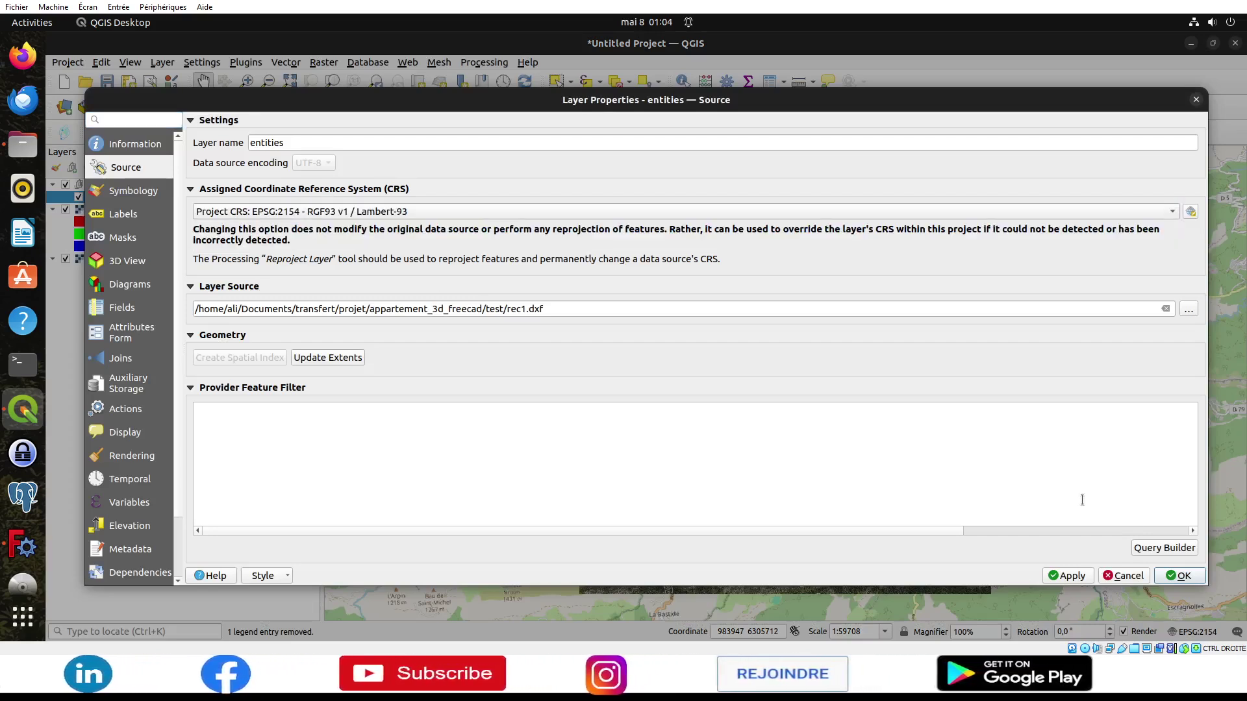
click(1170, 574)
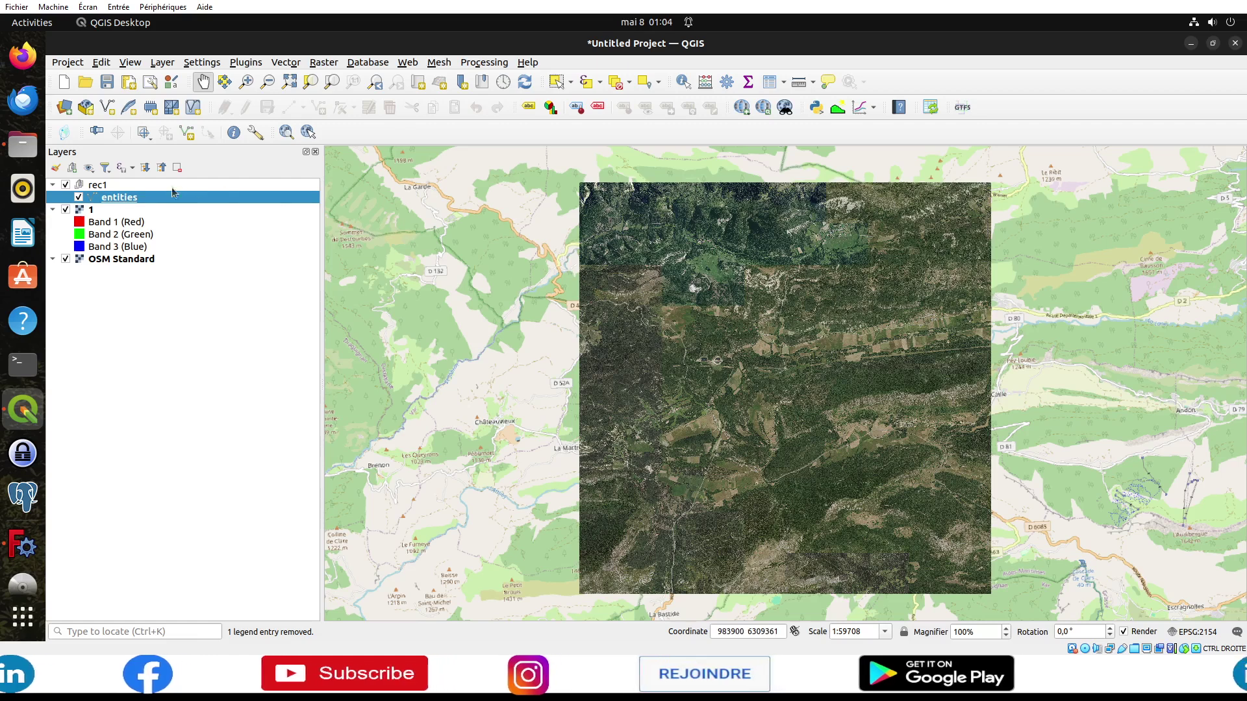
Step: Zoom to the rec1 entities layer and pan around the map to locate the outline
right_click(241, 197)
click(279, 204)
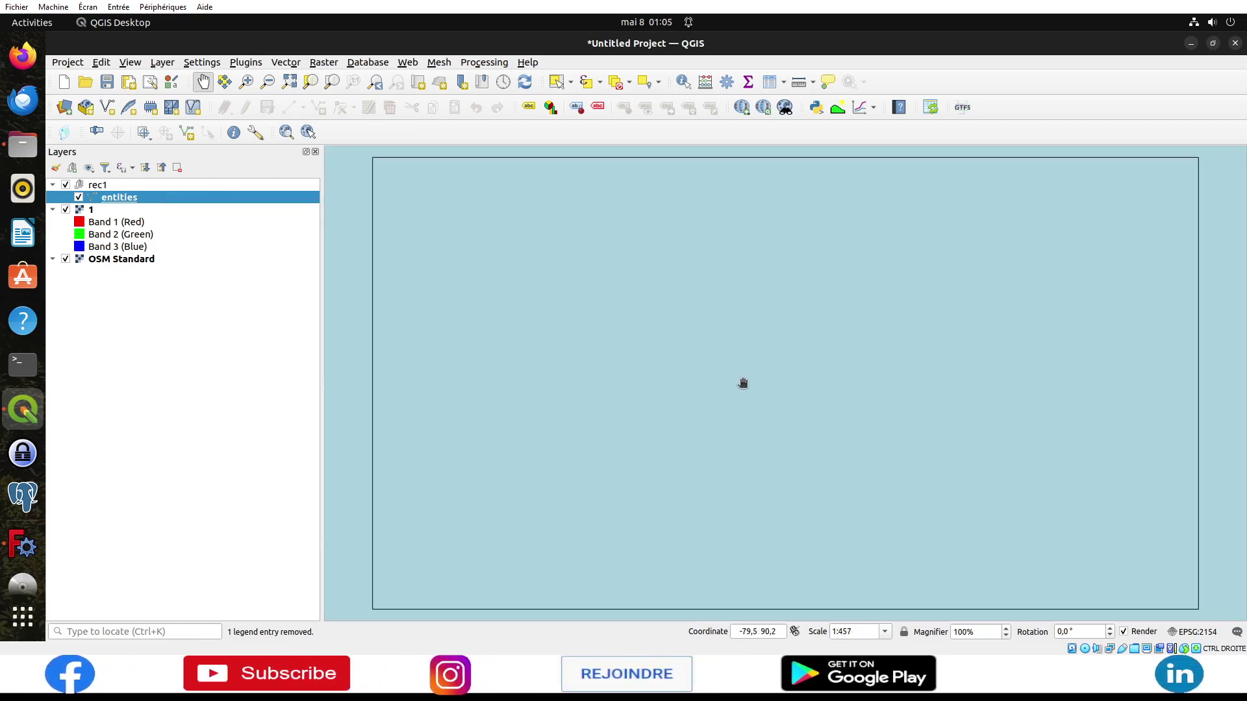
scroll(744, 384, down, 4)
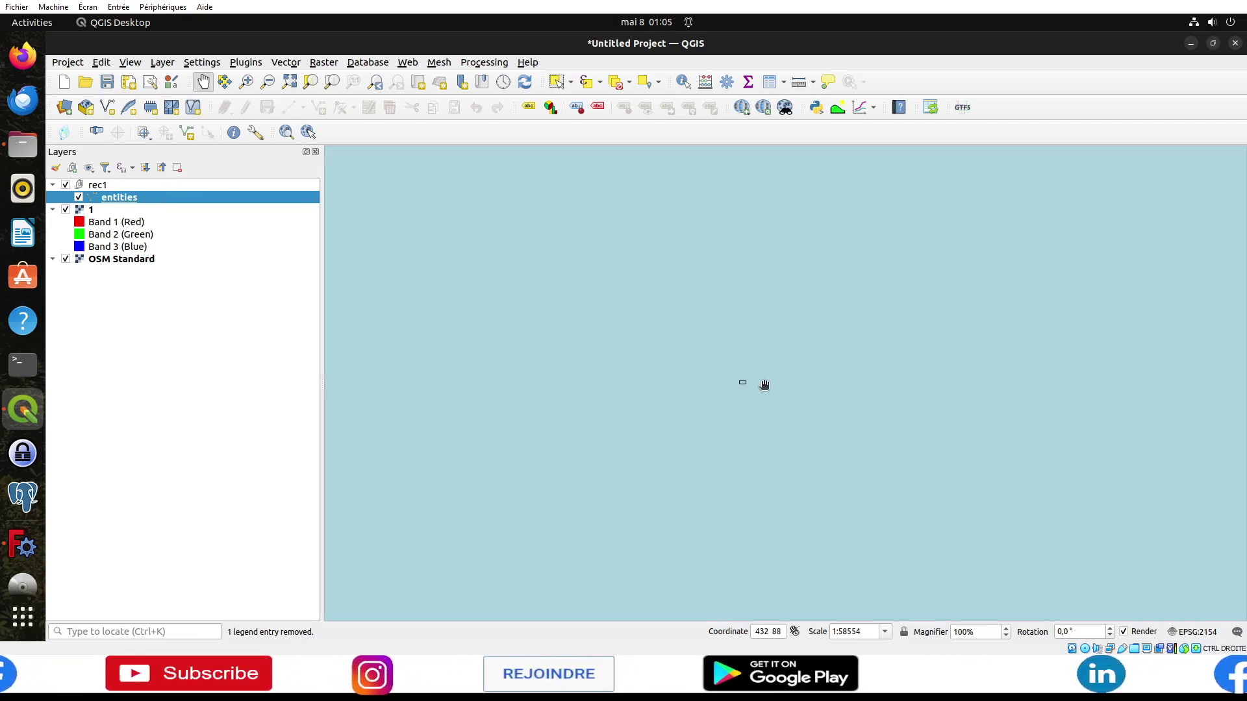
scroll(737, 384, down, 7)
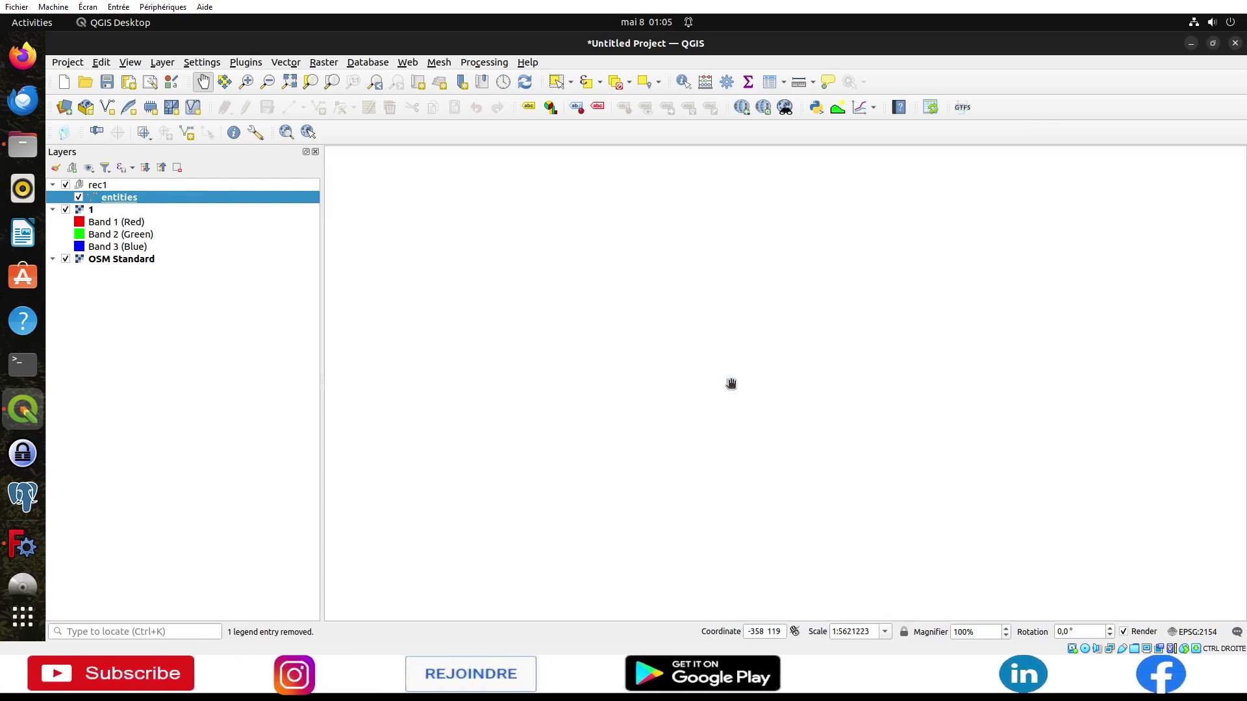
scroll(731, 384, down, 8)
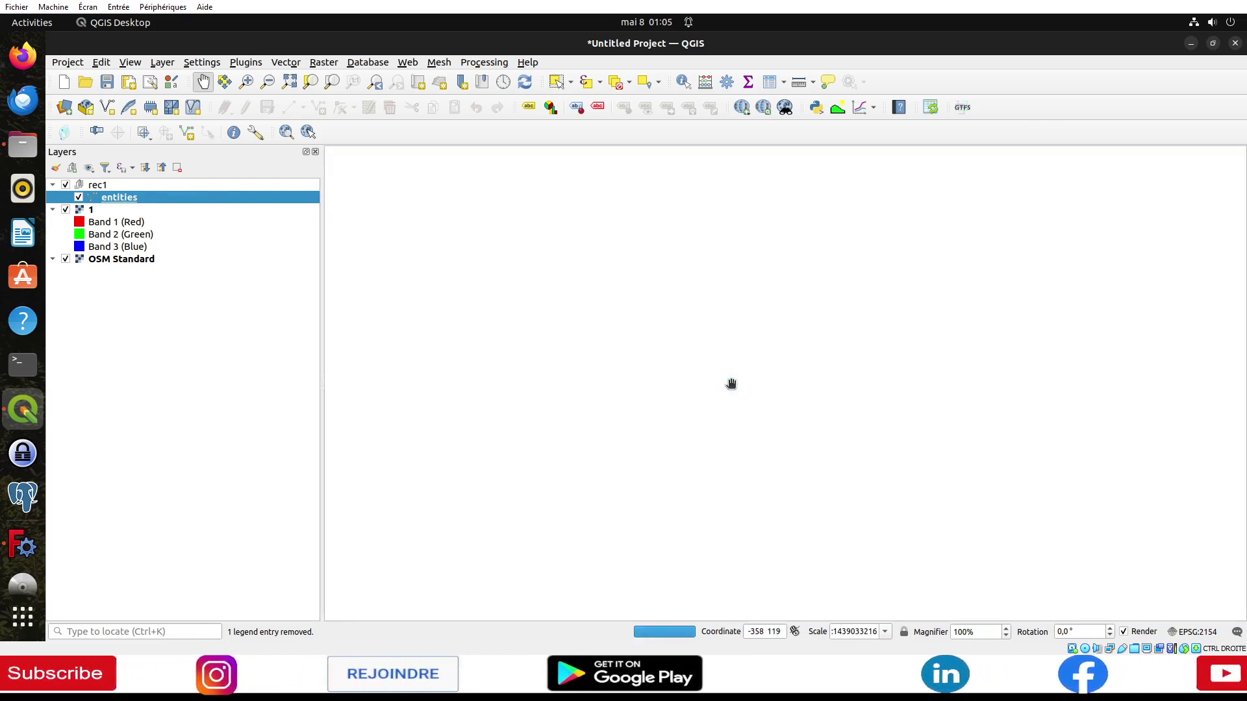
scroll(731, 384, up, 2)
scroll(741, 381, up, 2)
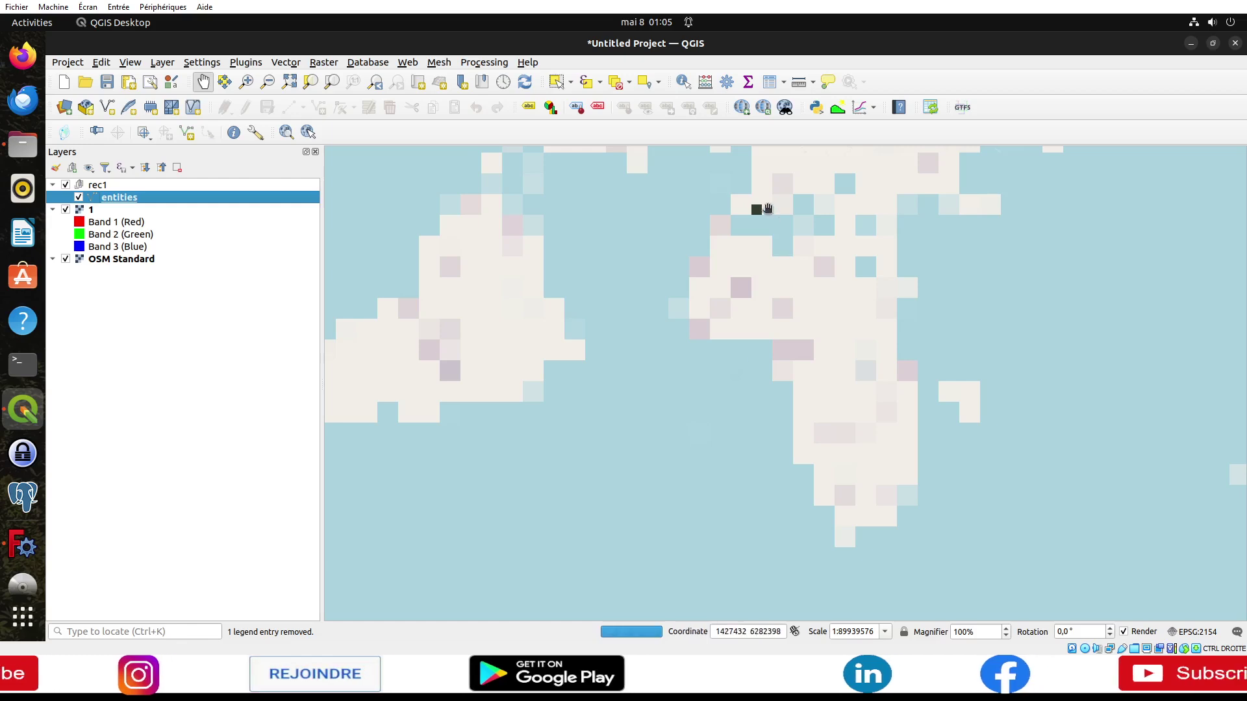
scroll(765, 203, up, 1)
scroll(721, 265, up, 2)
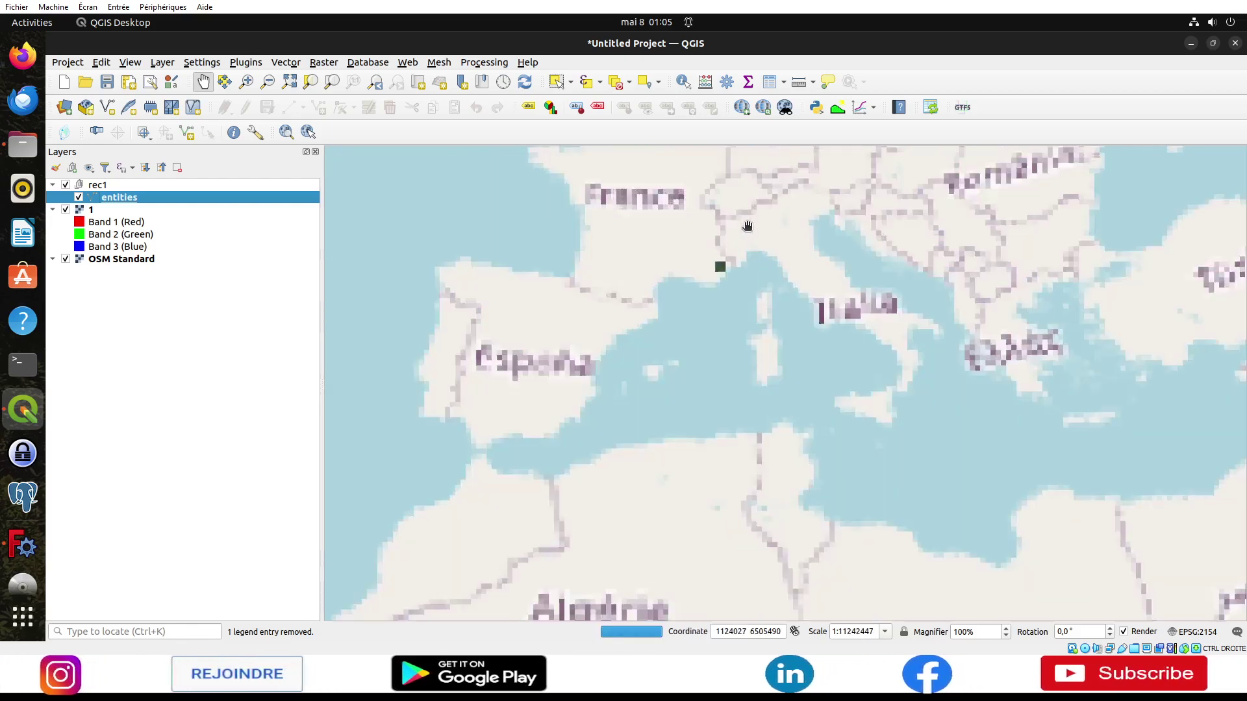
scroll(675, 346, up, 3)
scroll(558, 513, down, 2)
scroll(588, 470, down, 3)
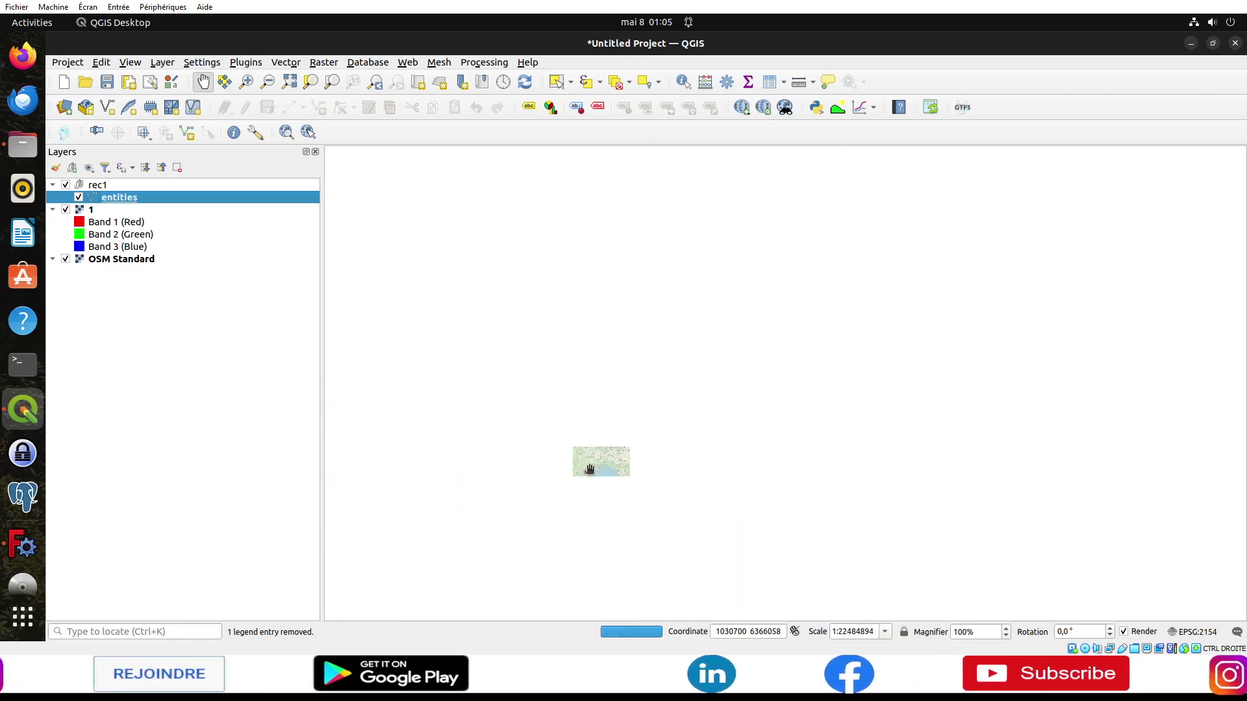
scroll(590, 468, down, 2)
drag(590, 469, 621, 356)
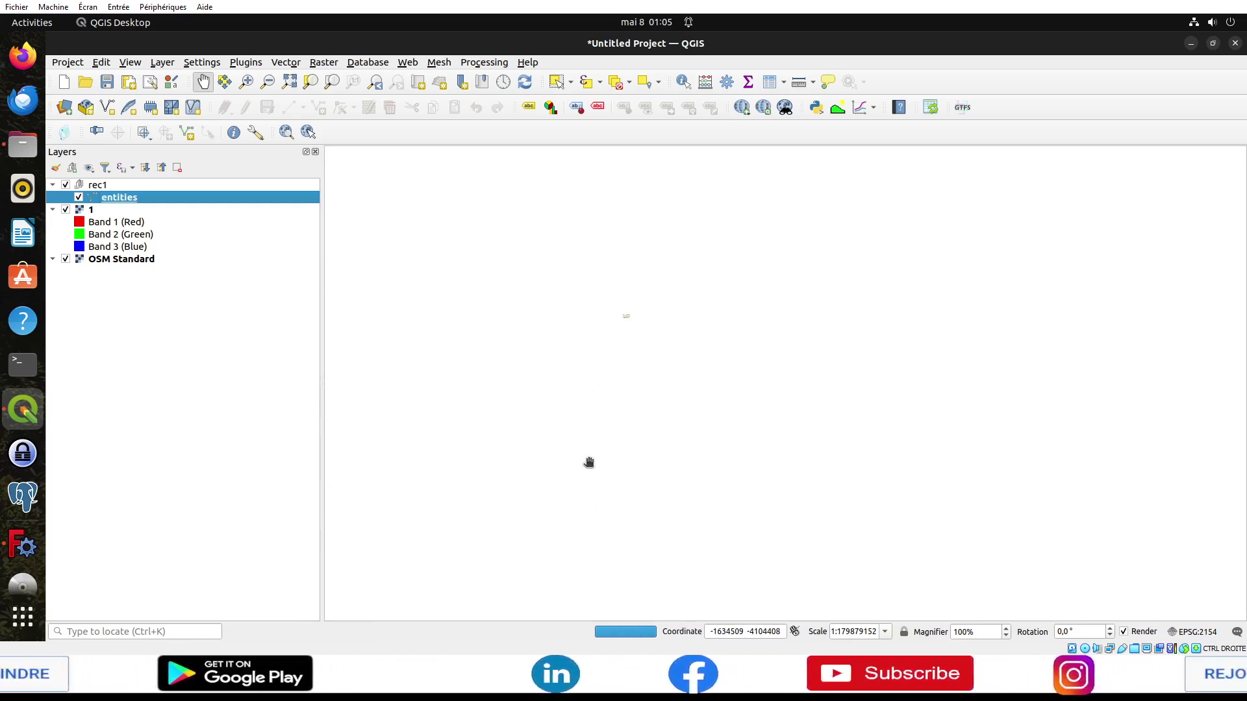
Step: Zoom to the entities layer again, then return to FreeCAD
scroll(589, 463, up, 2)
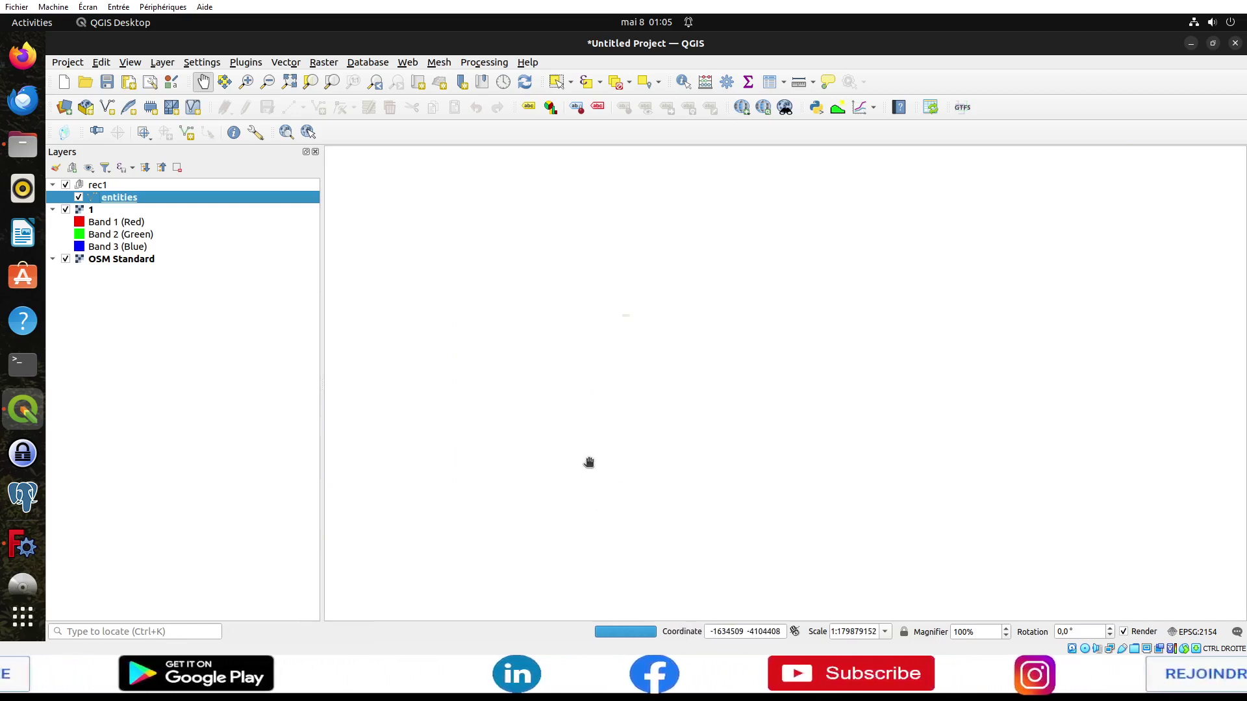
right_click(138, 199)
click(182, 205)
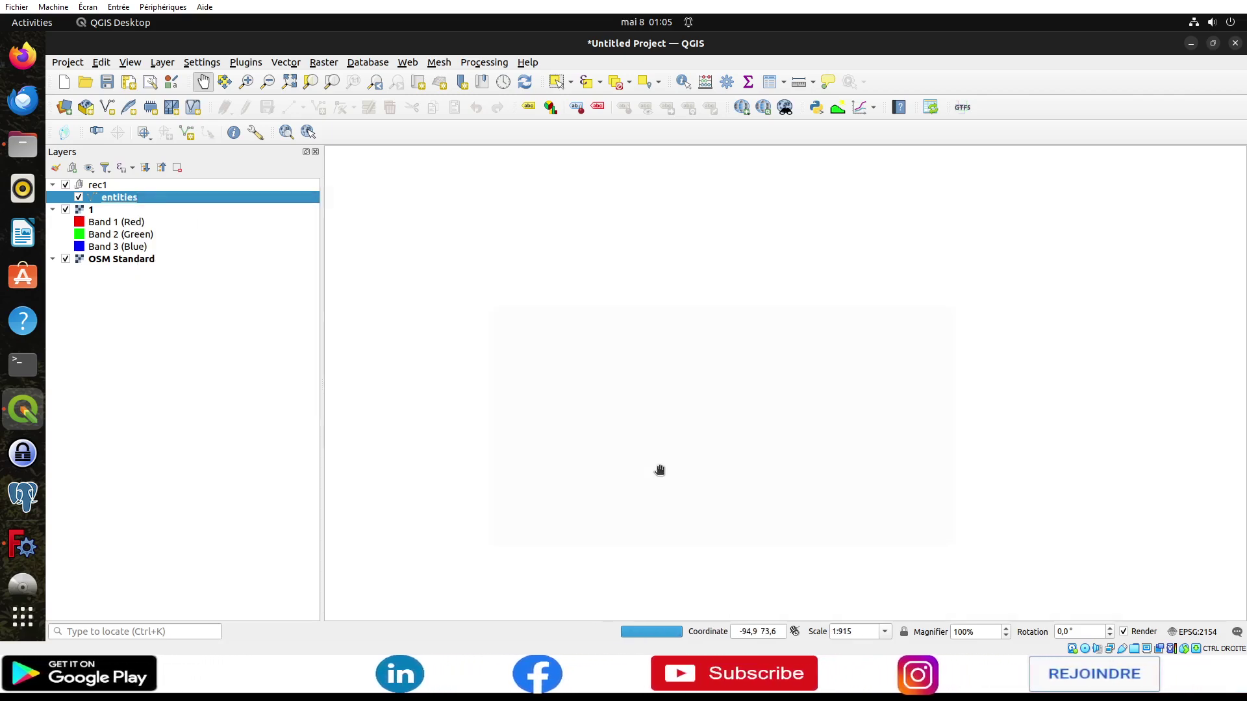
scroll(659, 470, down, 3)
scroll(659, 470, down, 2)
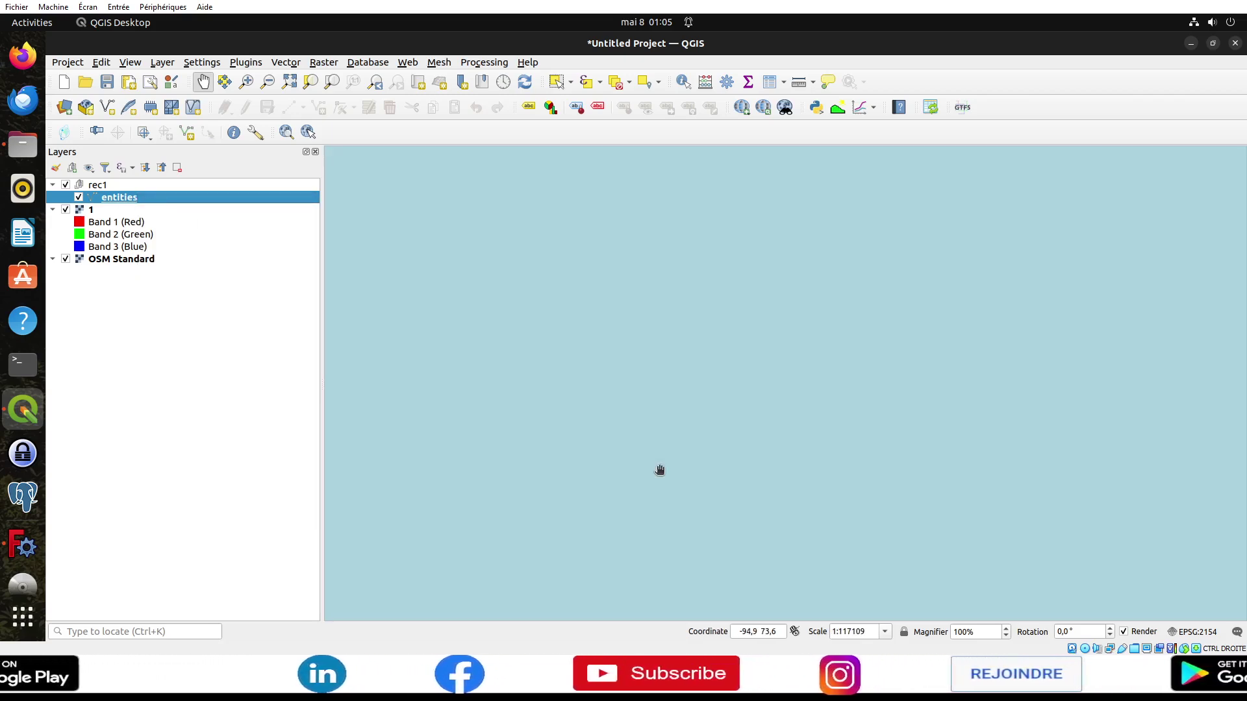
click(23, 545)
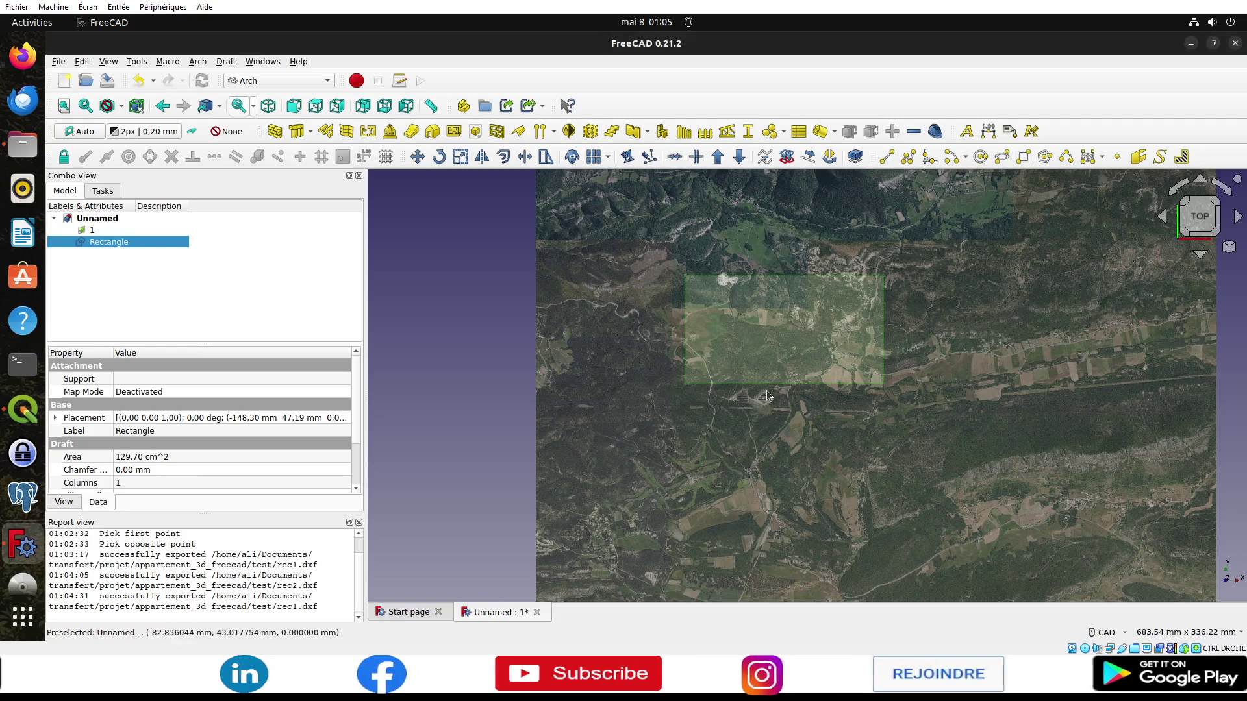
Step: Delete the Rectangle, select the remaining image plane '1', and switch to QGIS
right_click(125, 244)
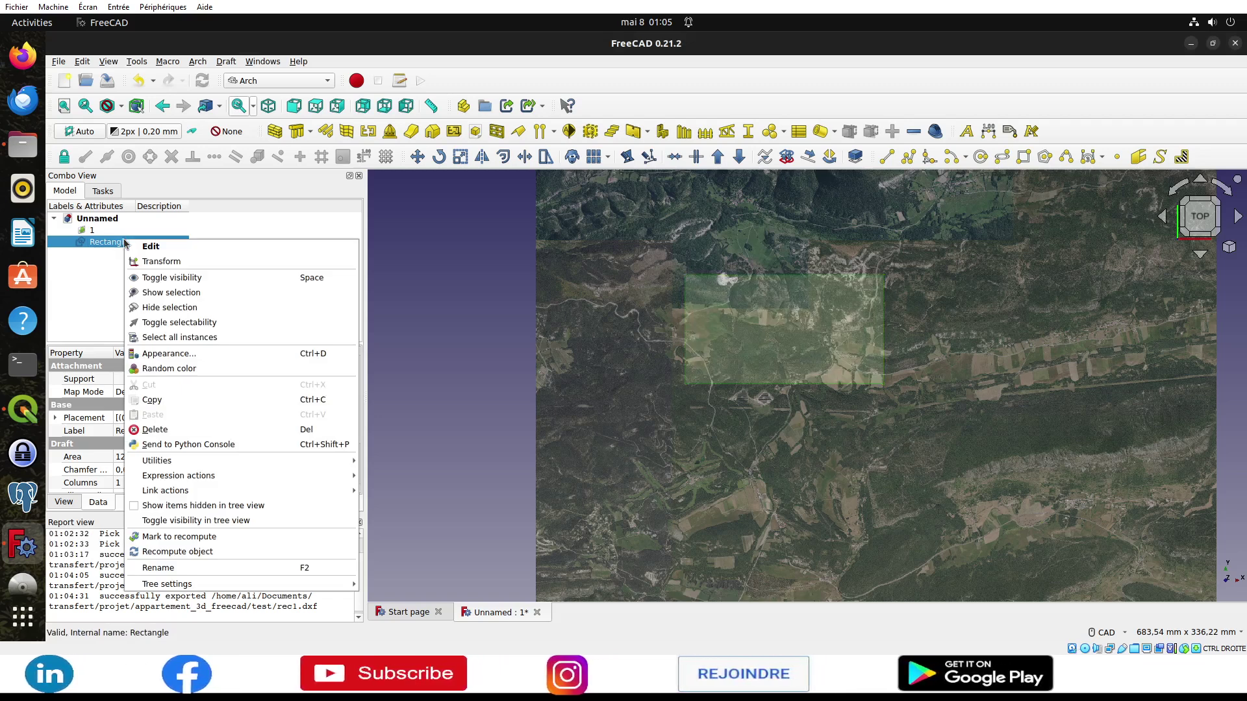
click(203, 429)
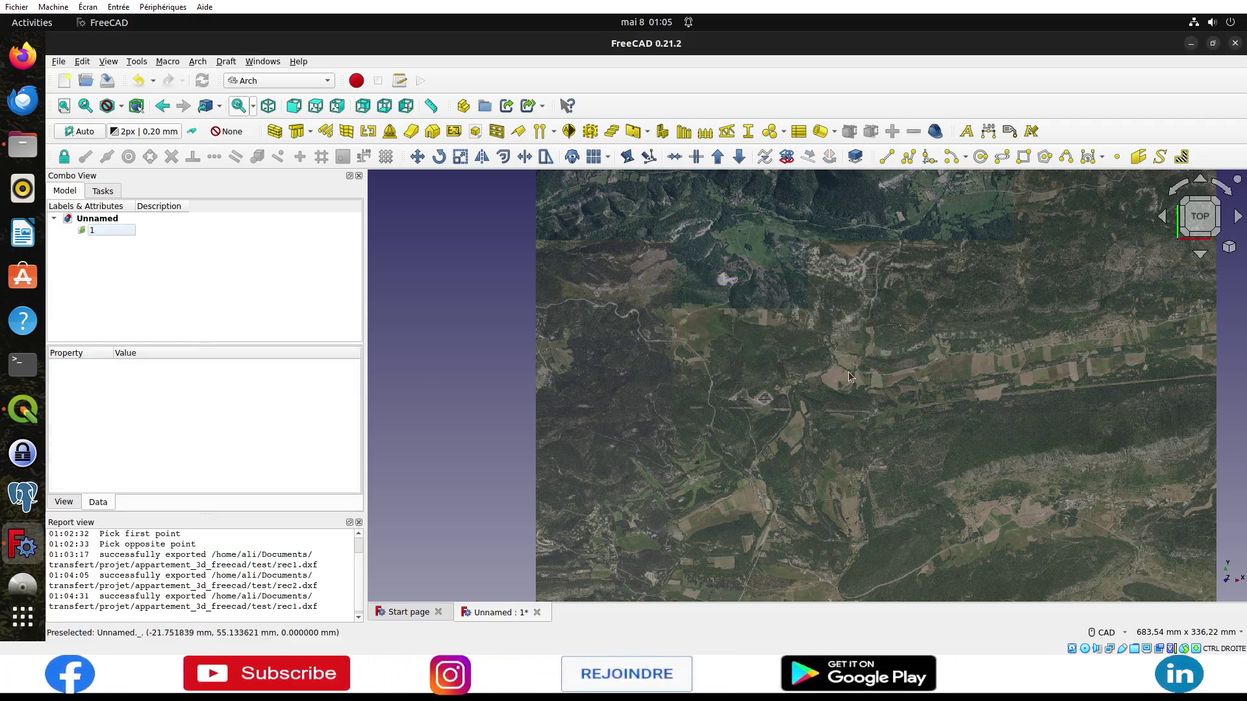
scroll(850, 377, down, 1)
scroll(850, 377, down, 3)
scroll(838, 364, down, 1)
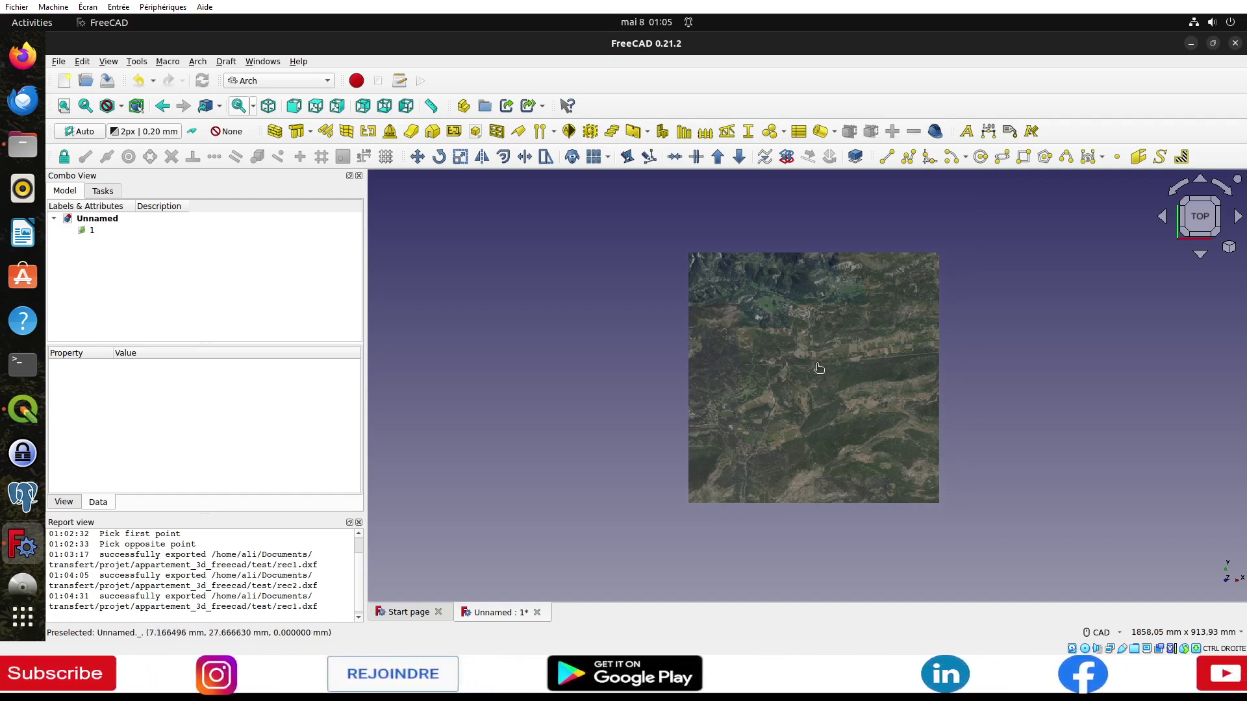
click(788, 353)
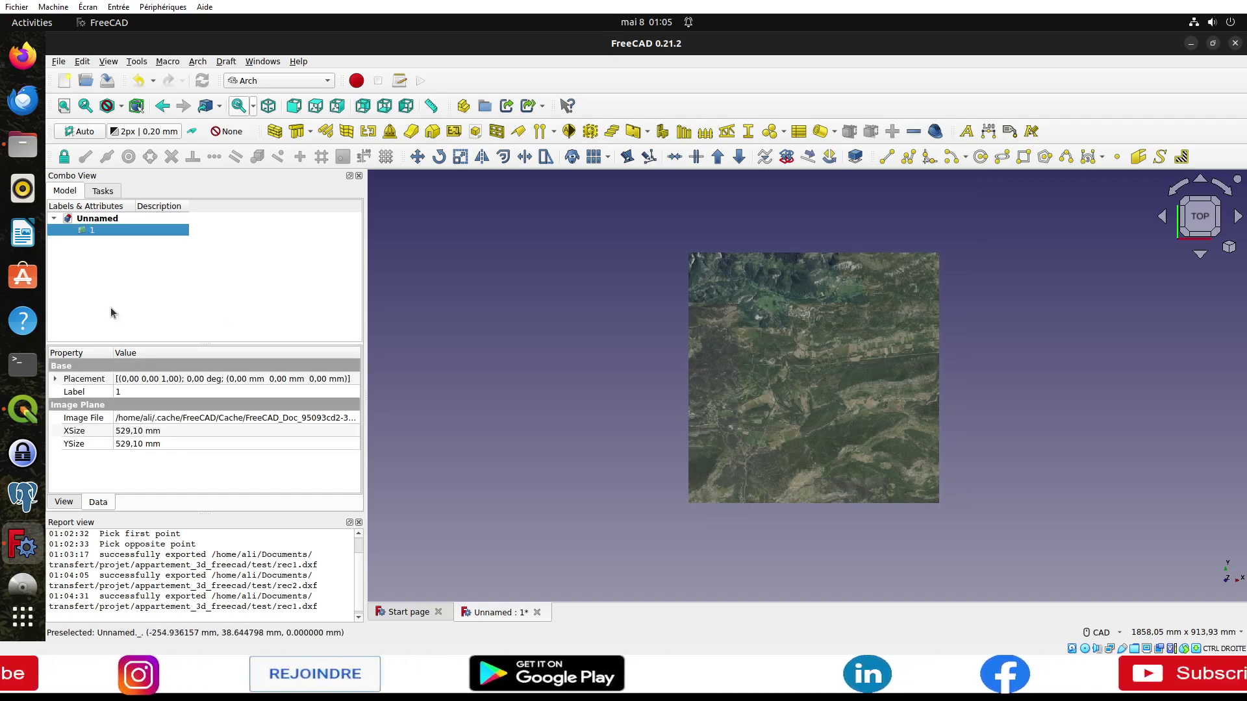
click(35, 418)
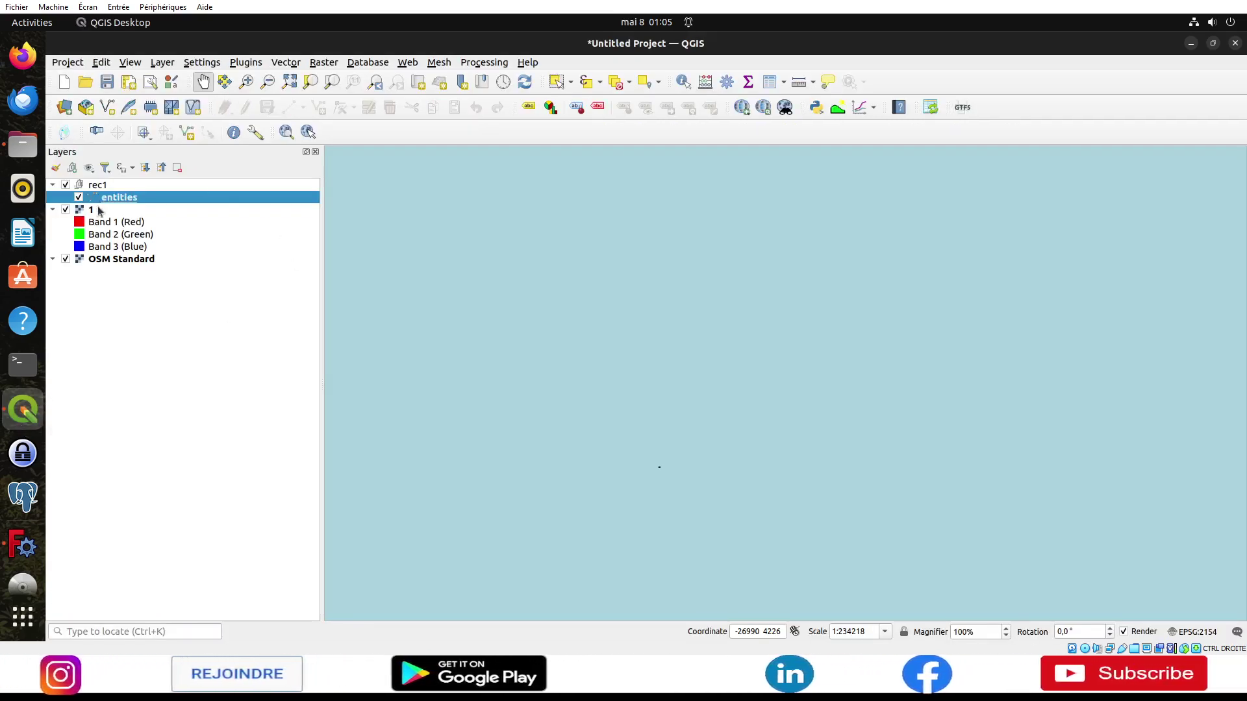
Step: Remove the rec1 group and zoom the map to raster layer 1
click(98, 184)
right_click(102, 184)
click(195, 259)
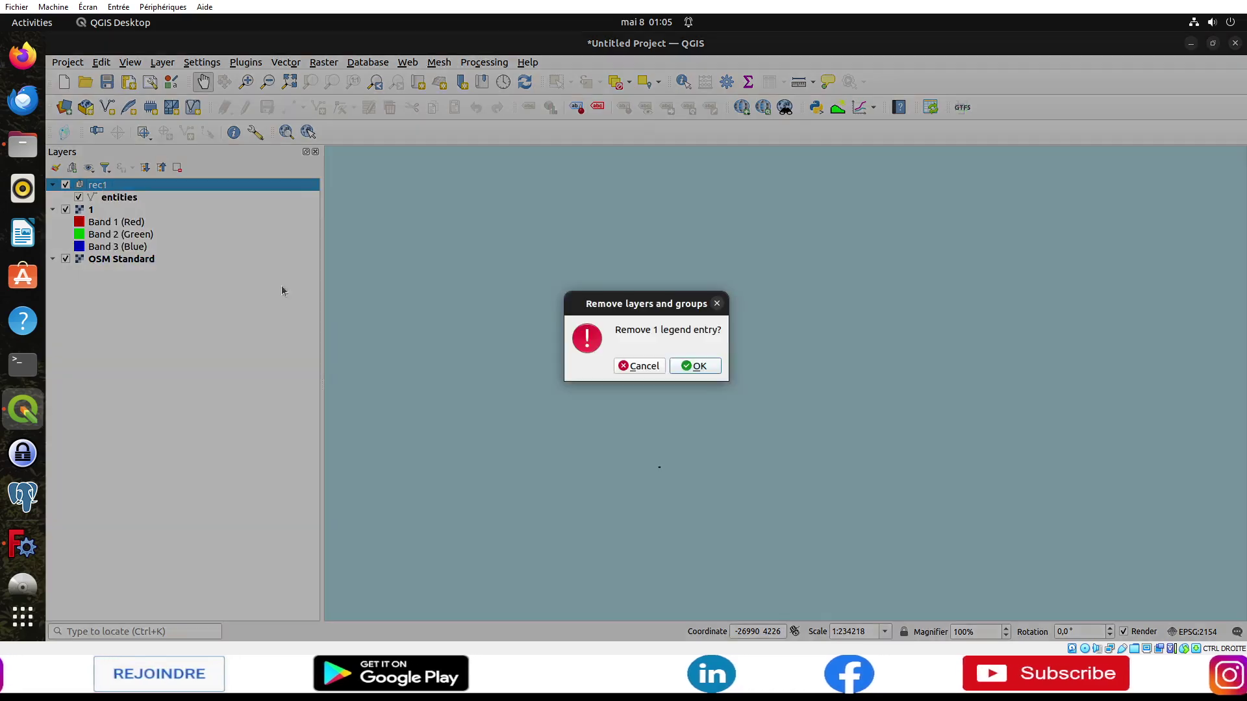
key(Return)
right_click(117, 184)
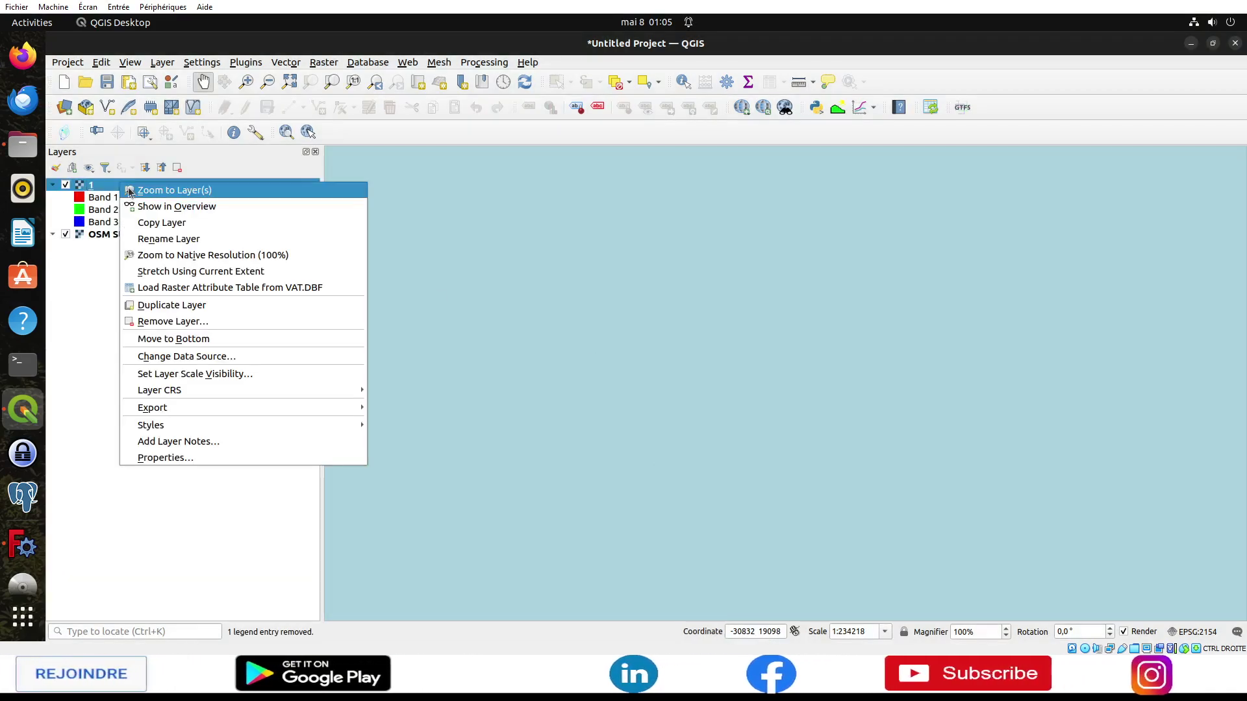
click(167, 190)
Step: Run the Raster information algorithm from the Processing Toolbox on layer 1
click(484, 61)
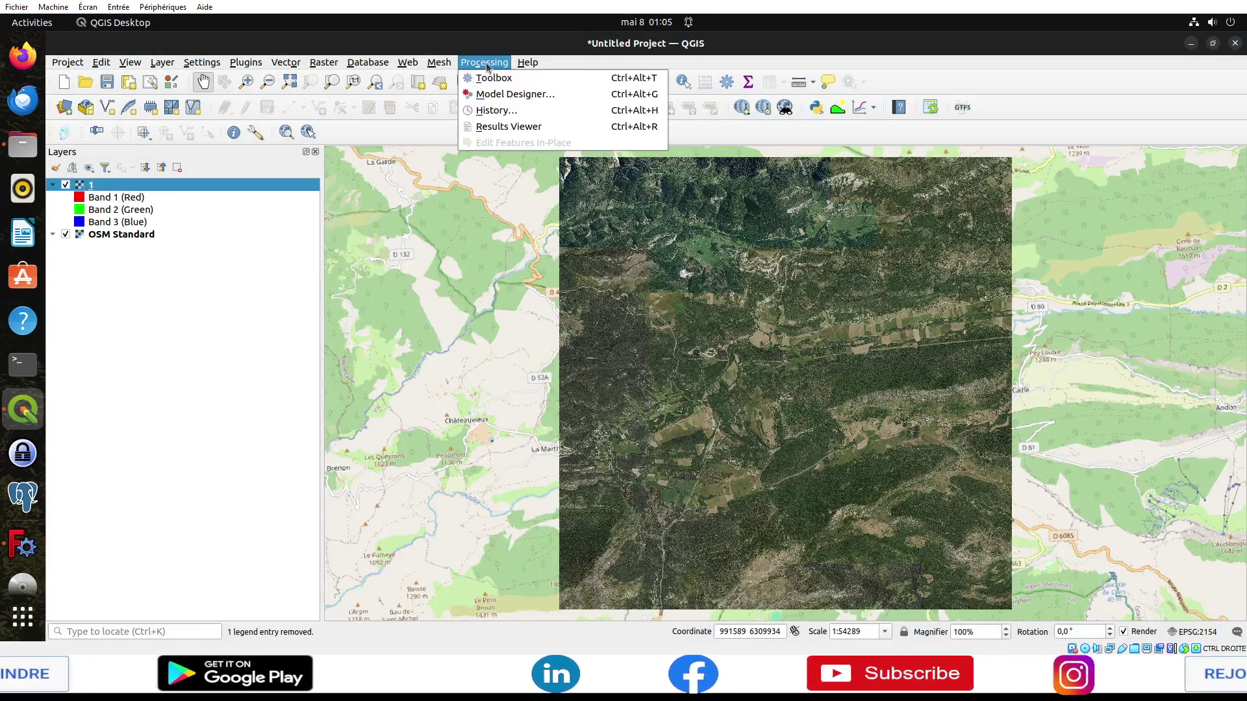
click(497, 78)
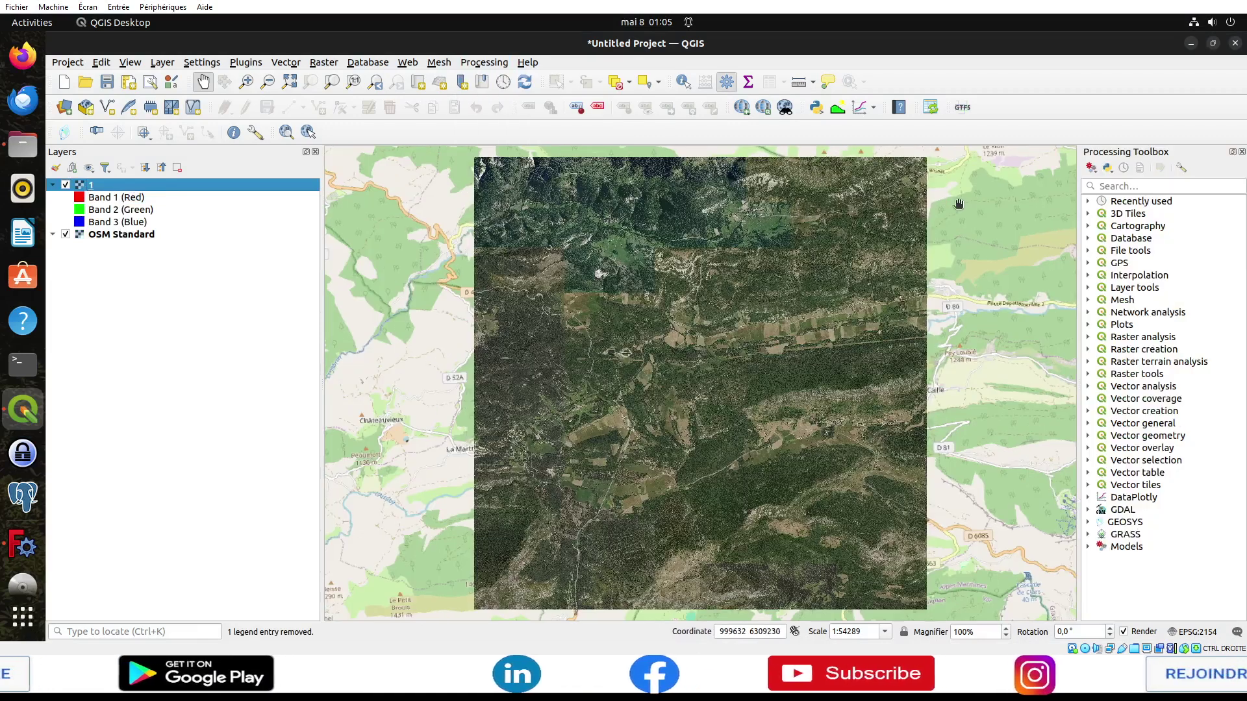
double_click(1100, 201)
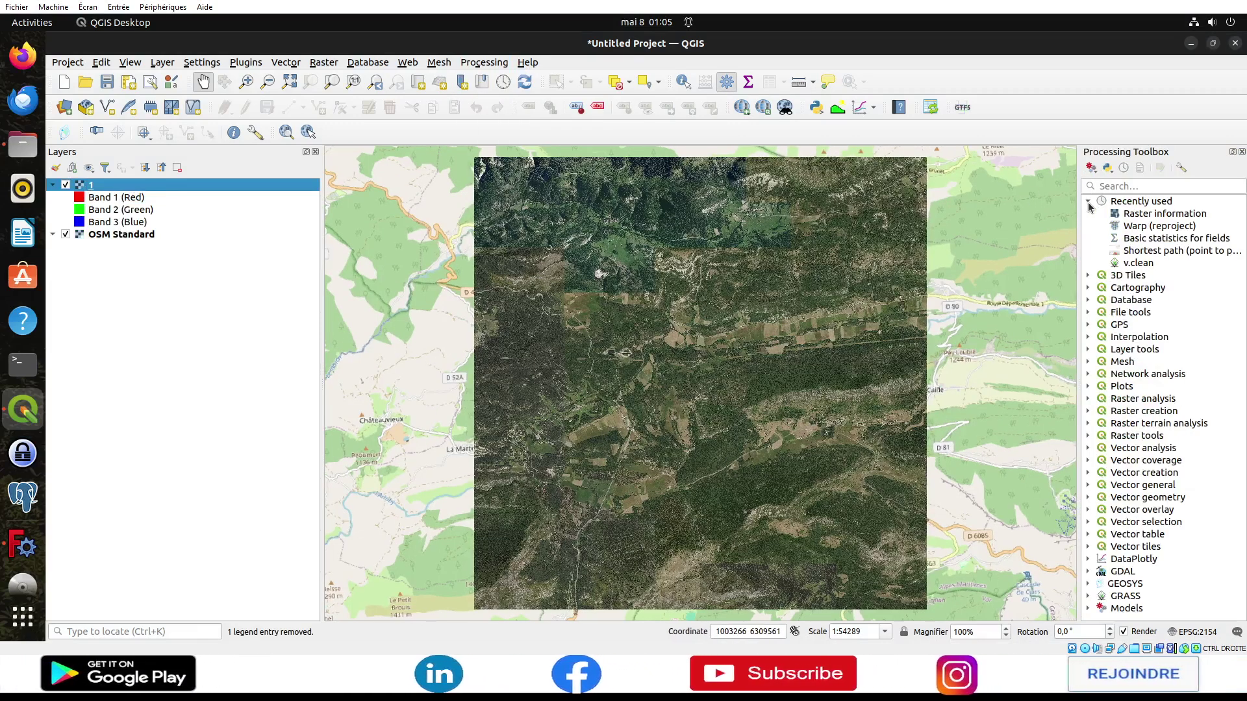
double_click(1130, 215)
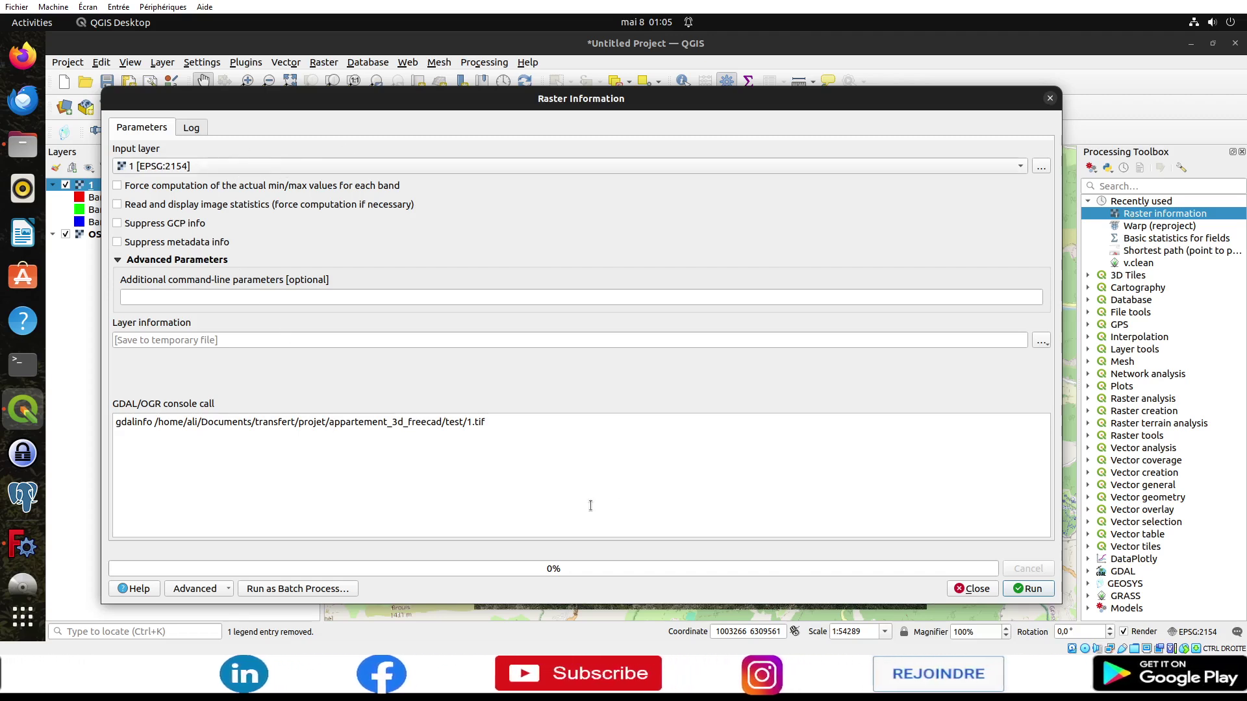
click(1030, 590)
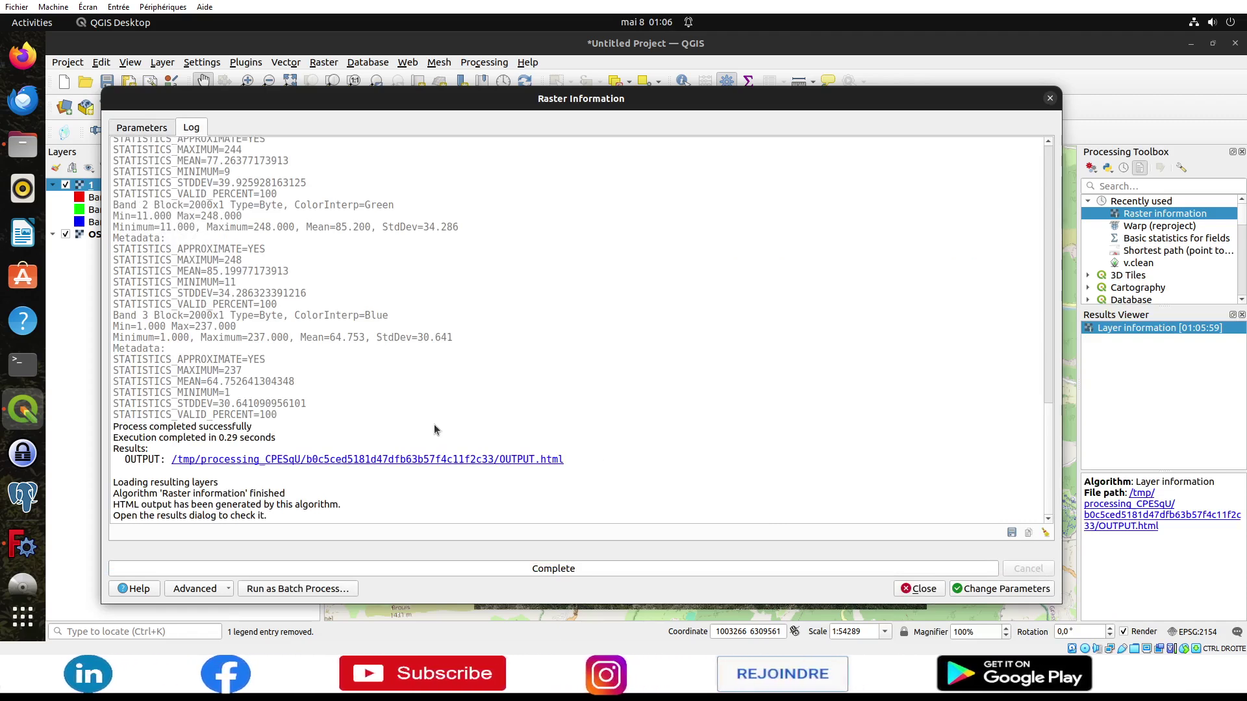
Step: Scroll through the report to read layer 1's coordinate system and corner coordinates
scroll(434, 429, up, 4)
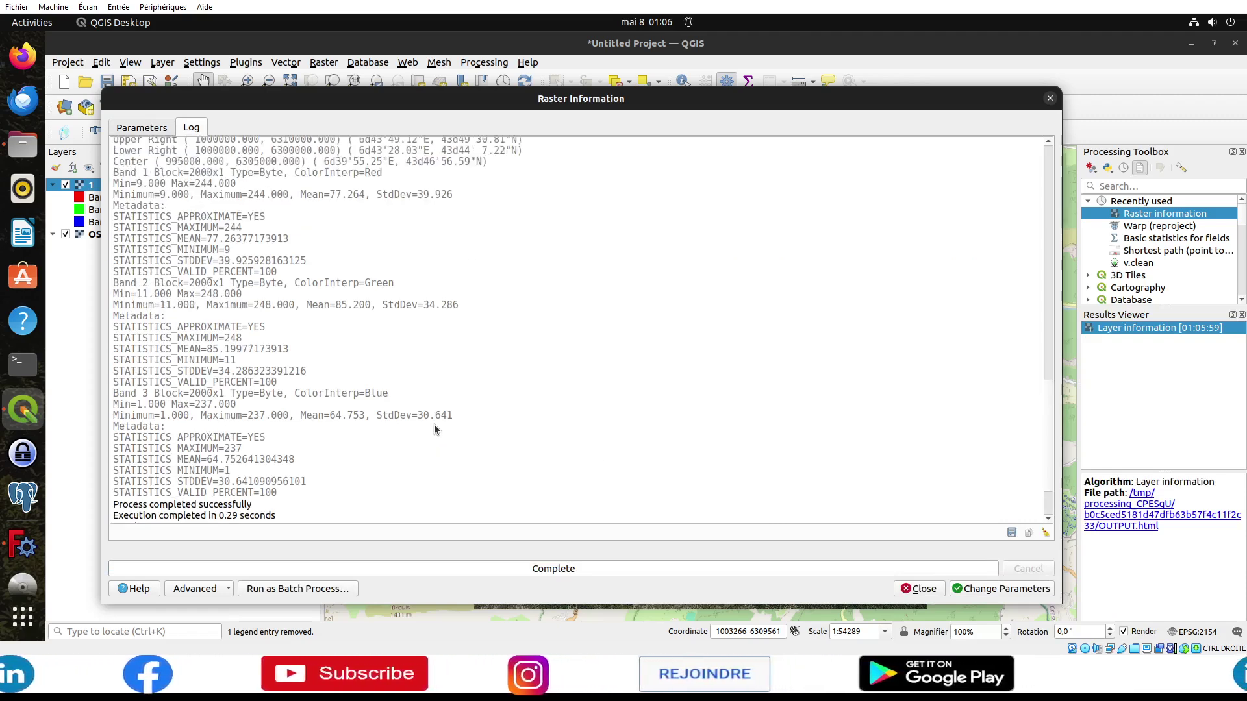
scroll(435, 429, up, 3)
scroll(434, 429, up, 4)
scroll(434, 423, up, 3)
scroll(422, 409, up, 5)
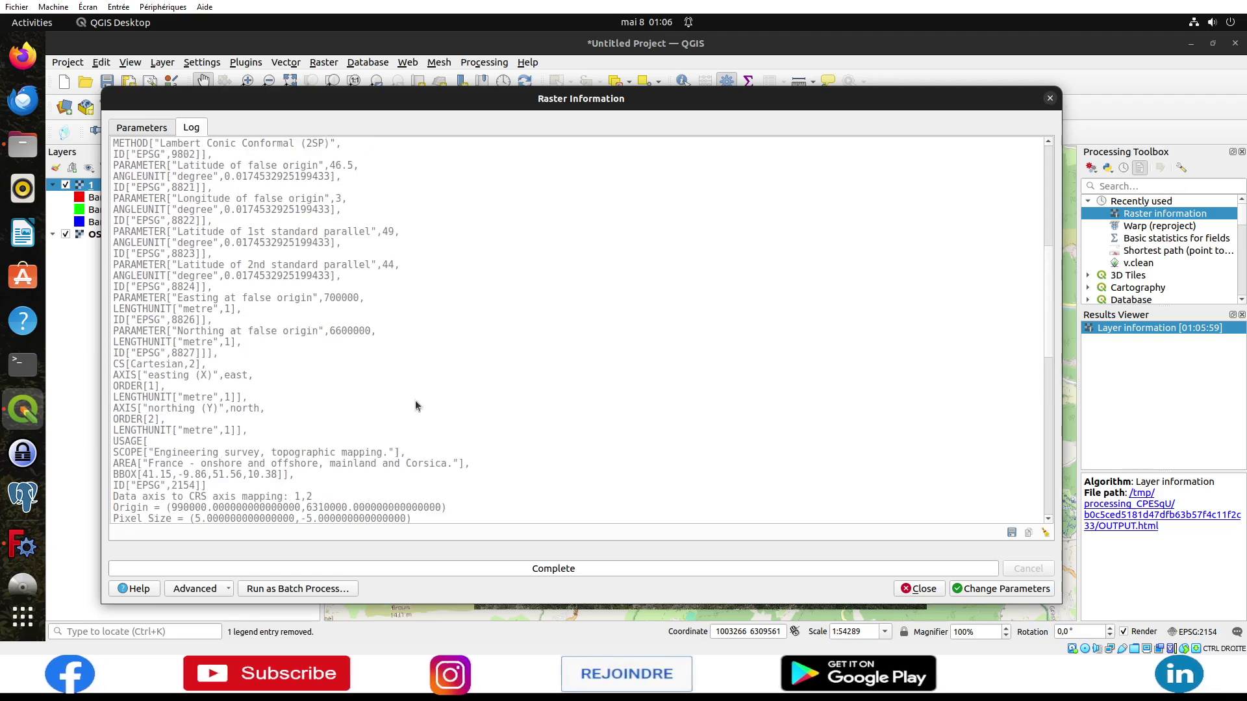
scroll(351, 351, up, 7)
scroll(283, 298, up, 3)
scroll(283, 296, down, 10)
scroll(217, 227, up, 4)
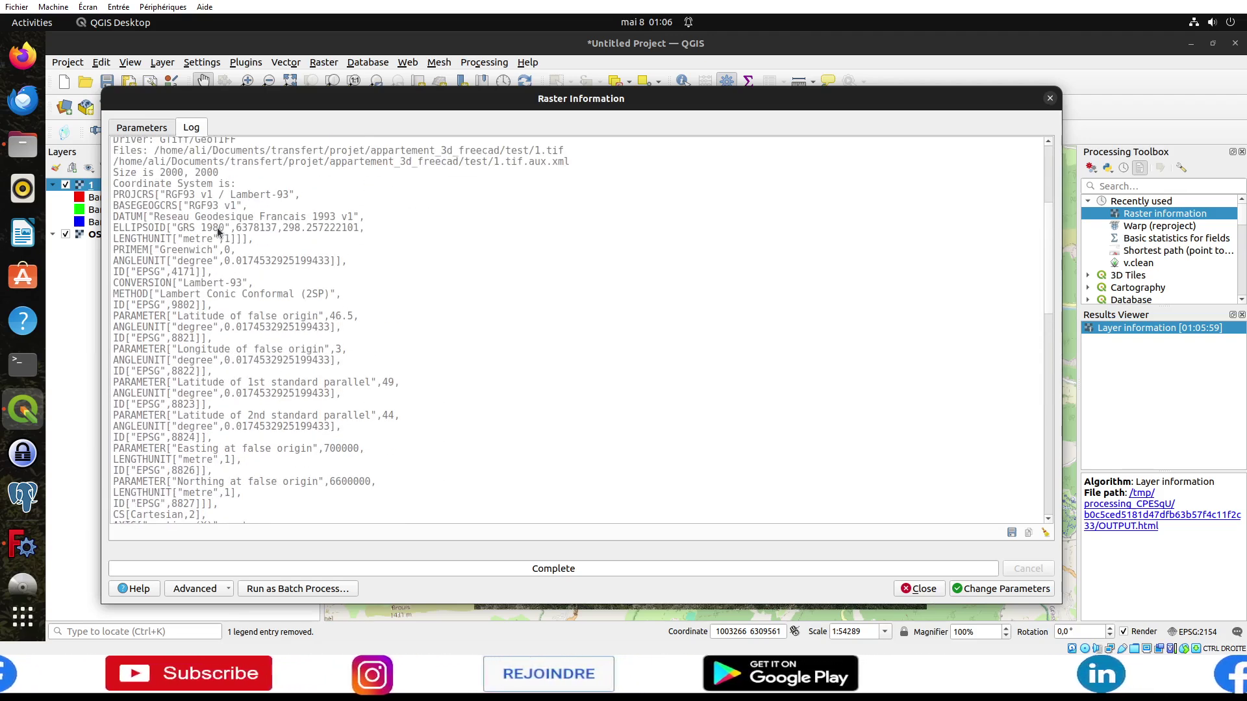
scroll(147, 211, up, 1)
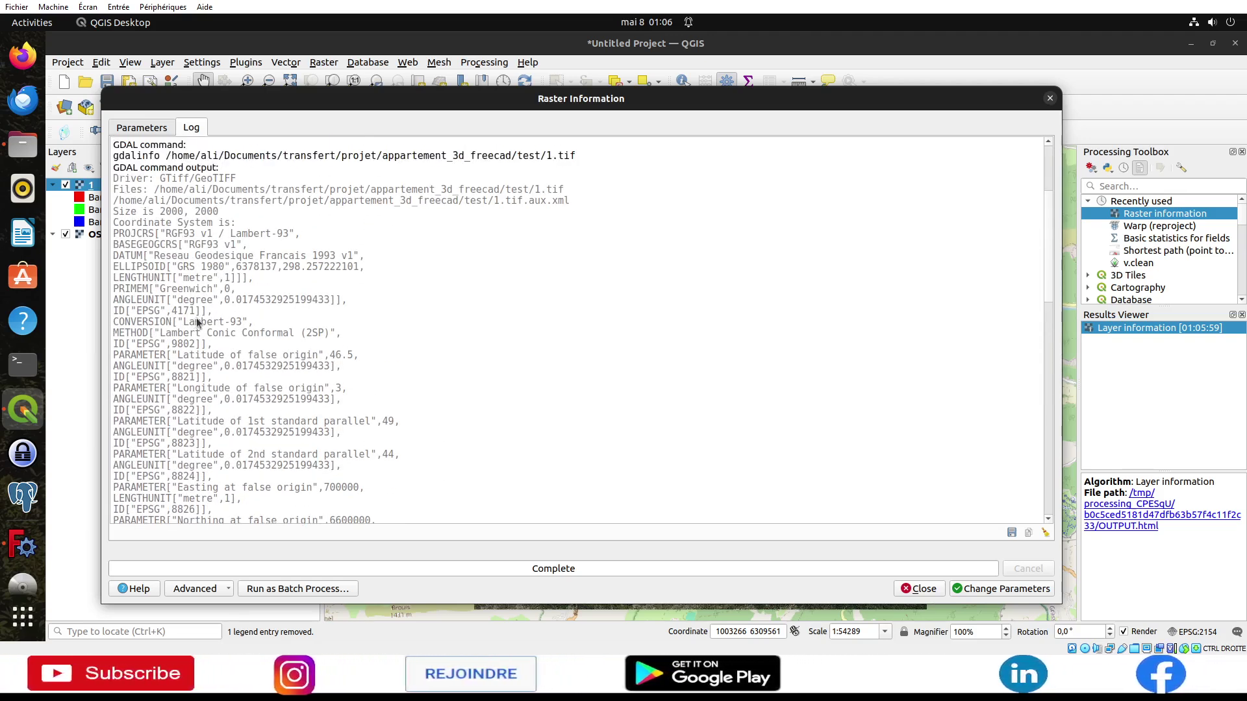
scroll(204, 315, down, 4)
scroll(204, 315, down, 3)
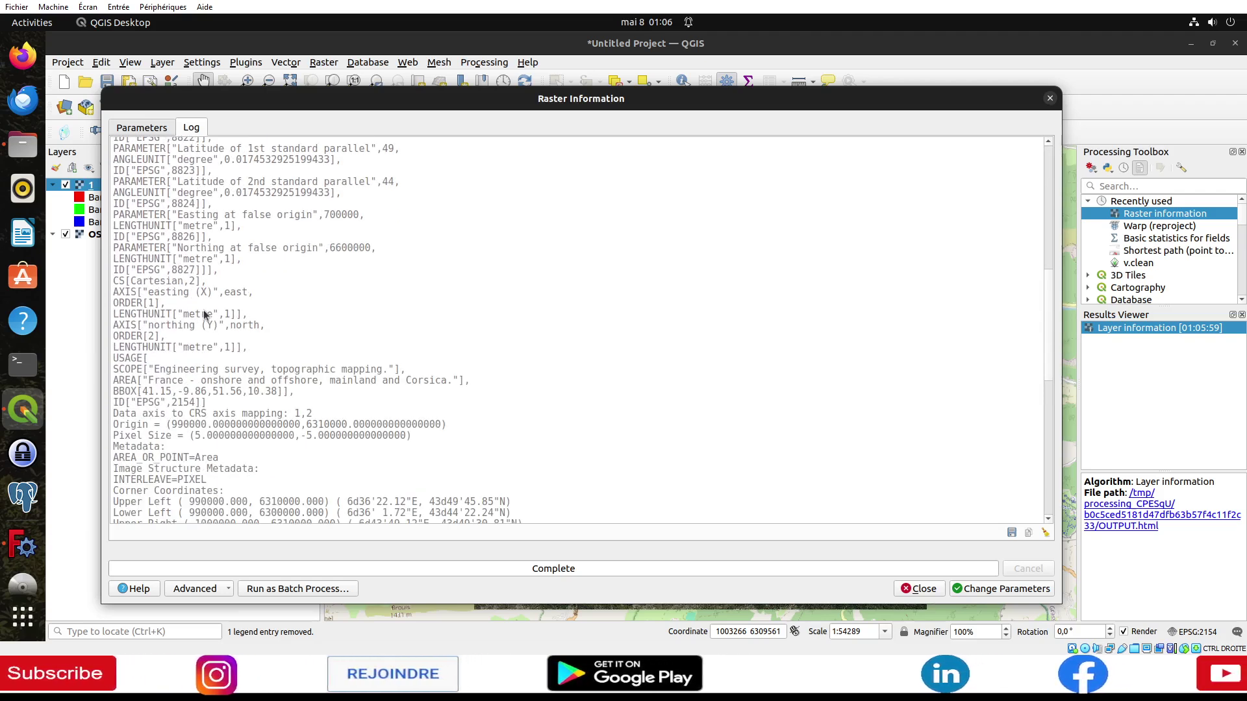
scroll(203, 315, down, 3)
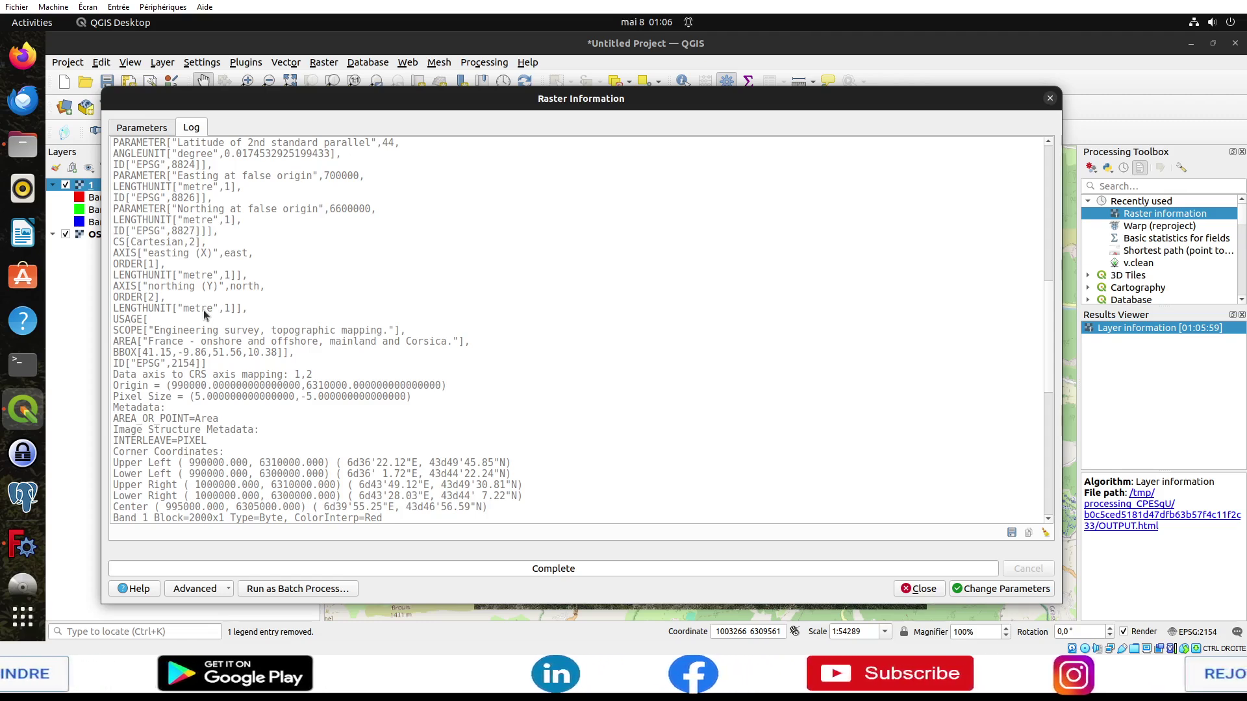
scroll(204, 310, down, 5)
scroll(204, 310, down, 5)
scroll(204, 309, down, 3)
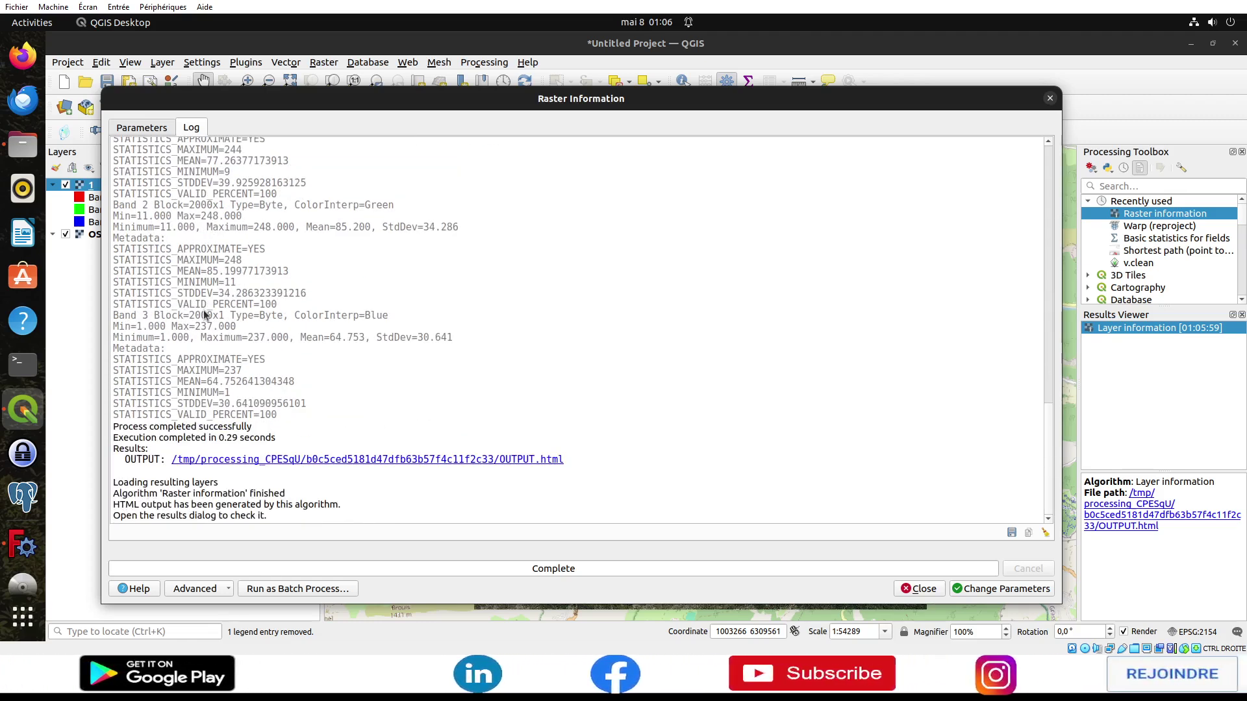
scroll(203, 314, up, 5)
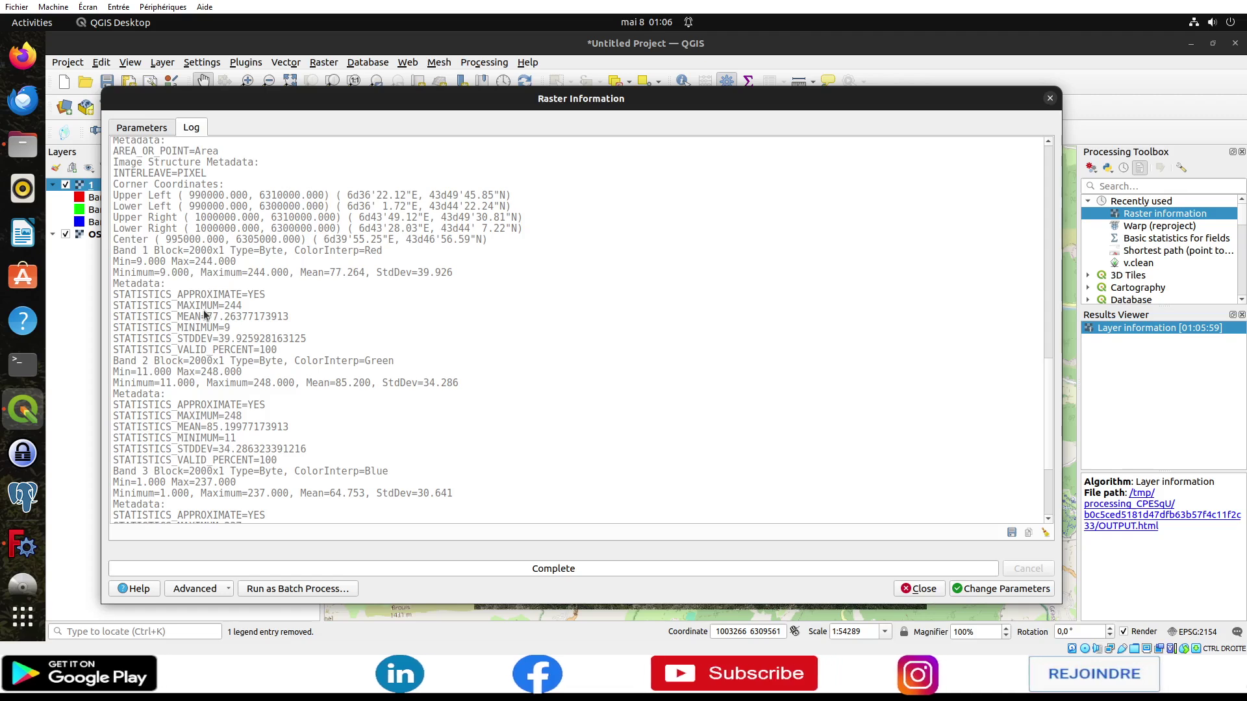
scroll(204, 315, up, 4)
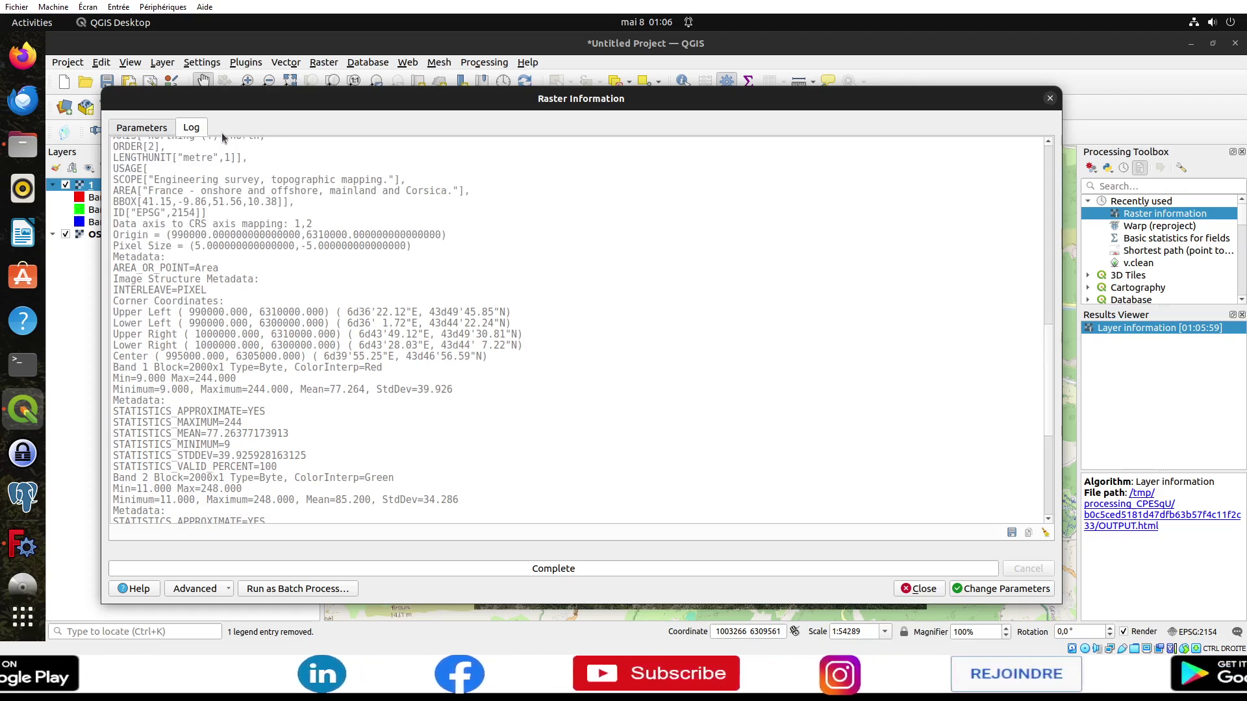
drag(222, 105, 322, 108)
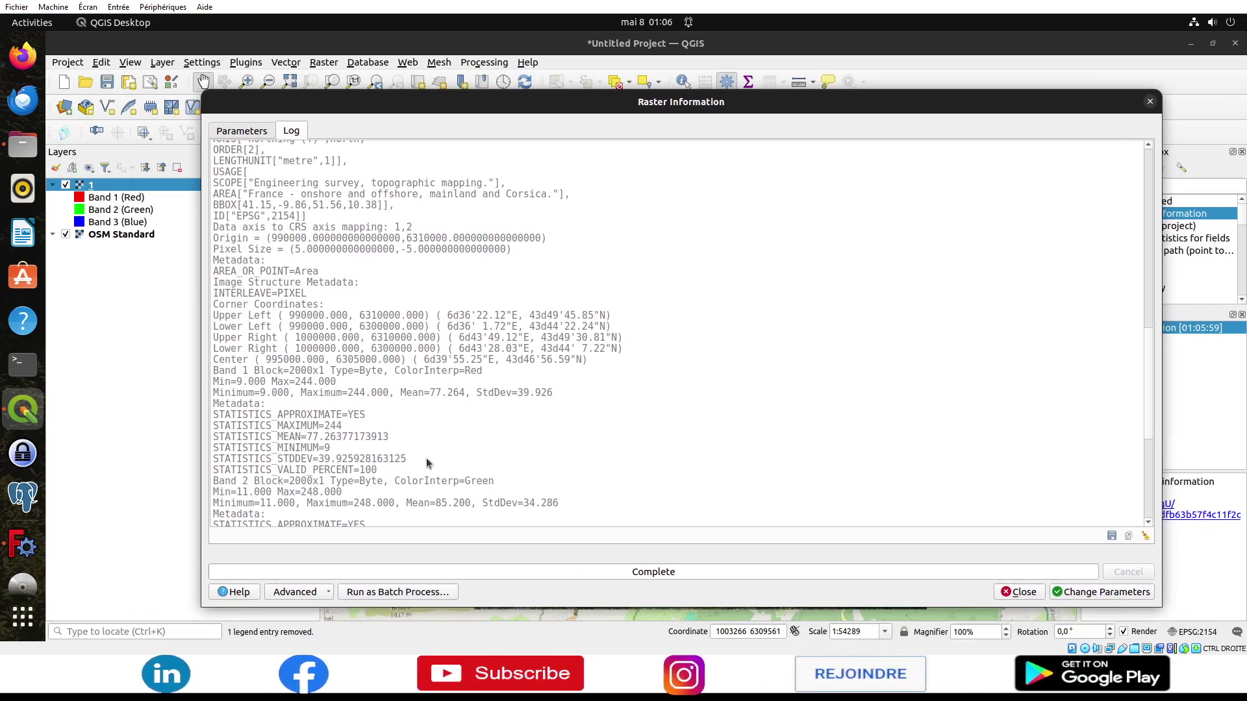
scroll(427, 463, up, 5)
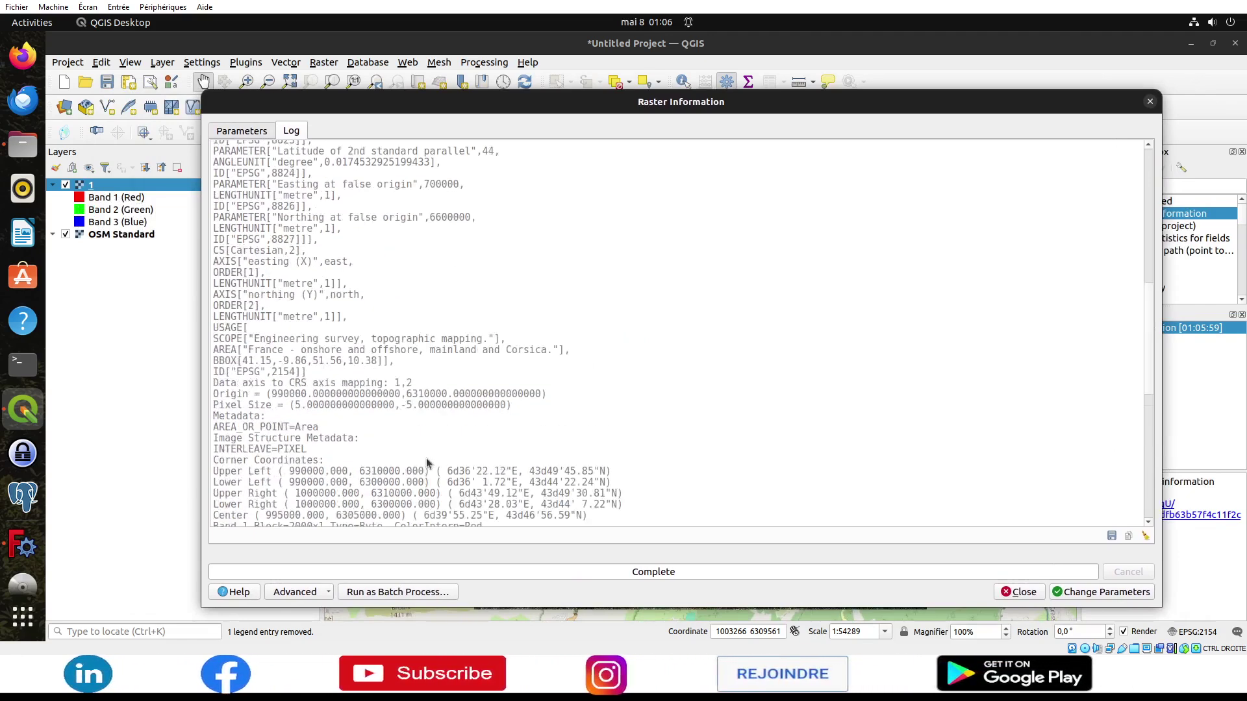
scroll(390, 428, up, 10)
scroll(337, 390, up, 3)
scroll(316, 368, down, 4)
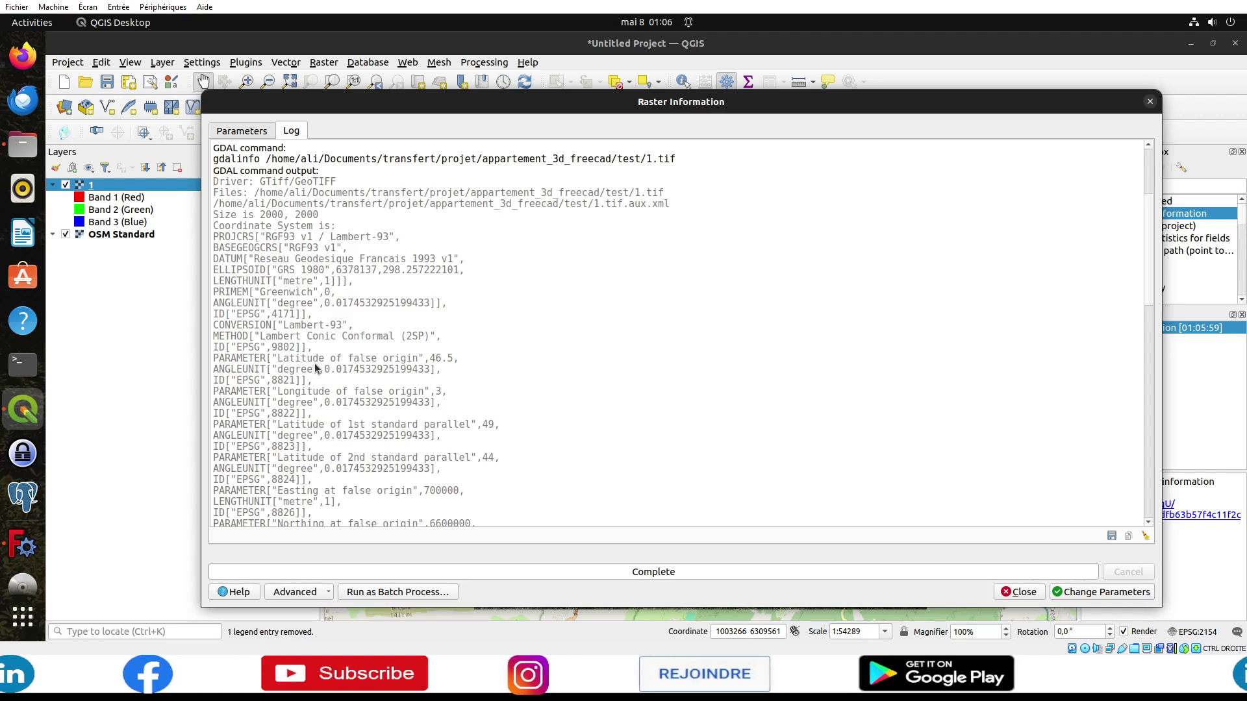
scroll(315, 369, down, 3)
scroll(316, 368, down, 3)
scroll(315, 368, down, 3)
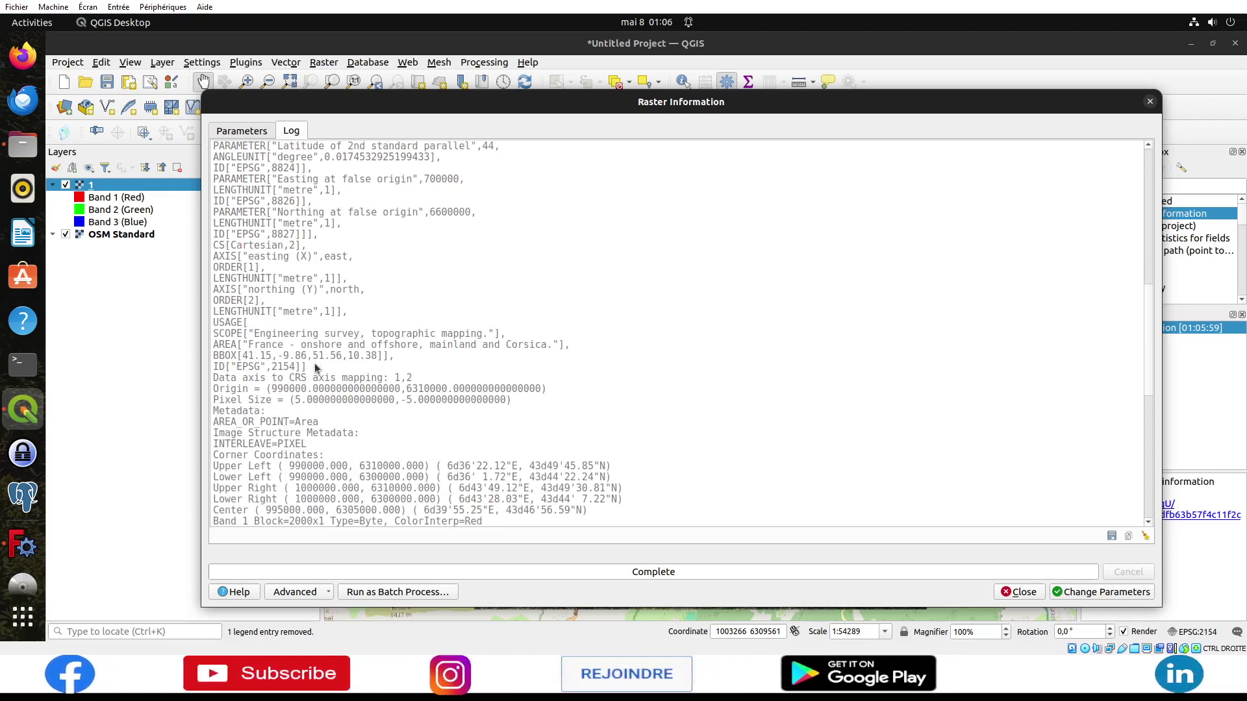
scroll(310, 372, down, 1)
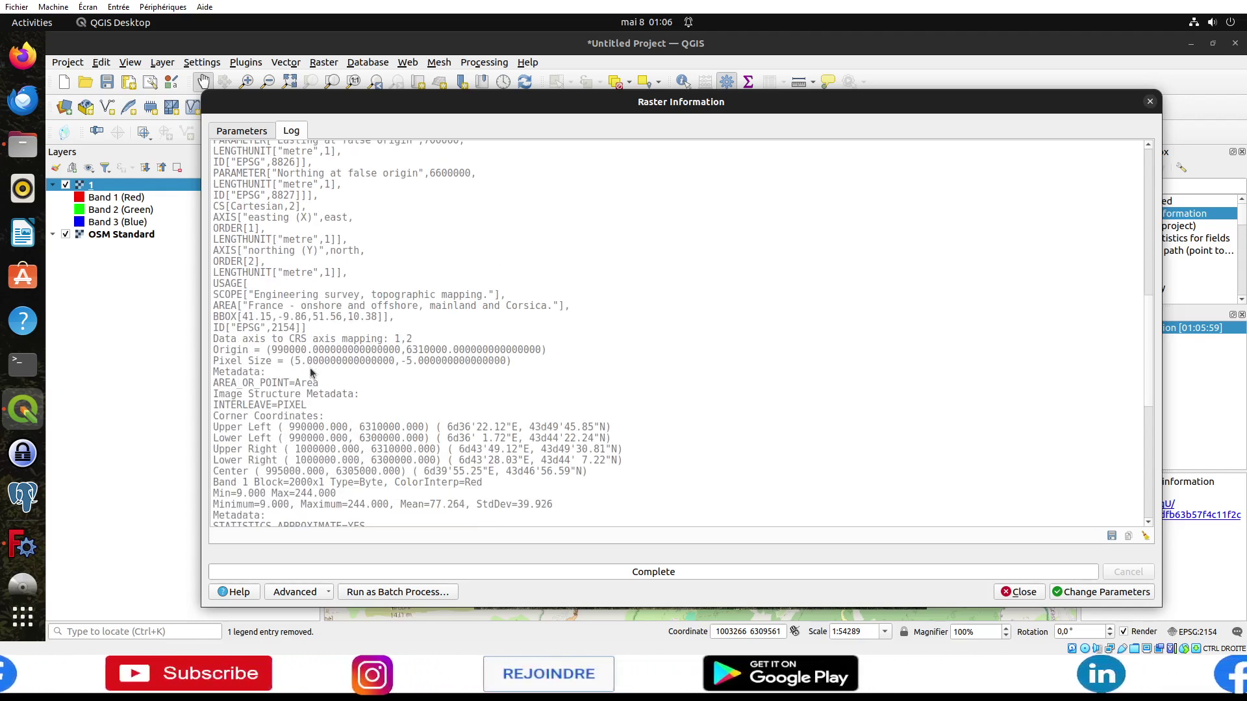
scroll(310, 372, down, 1)
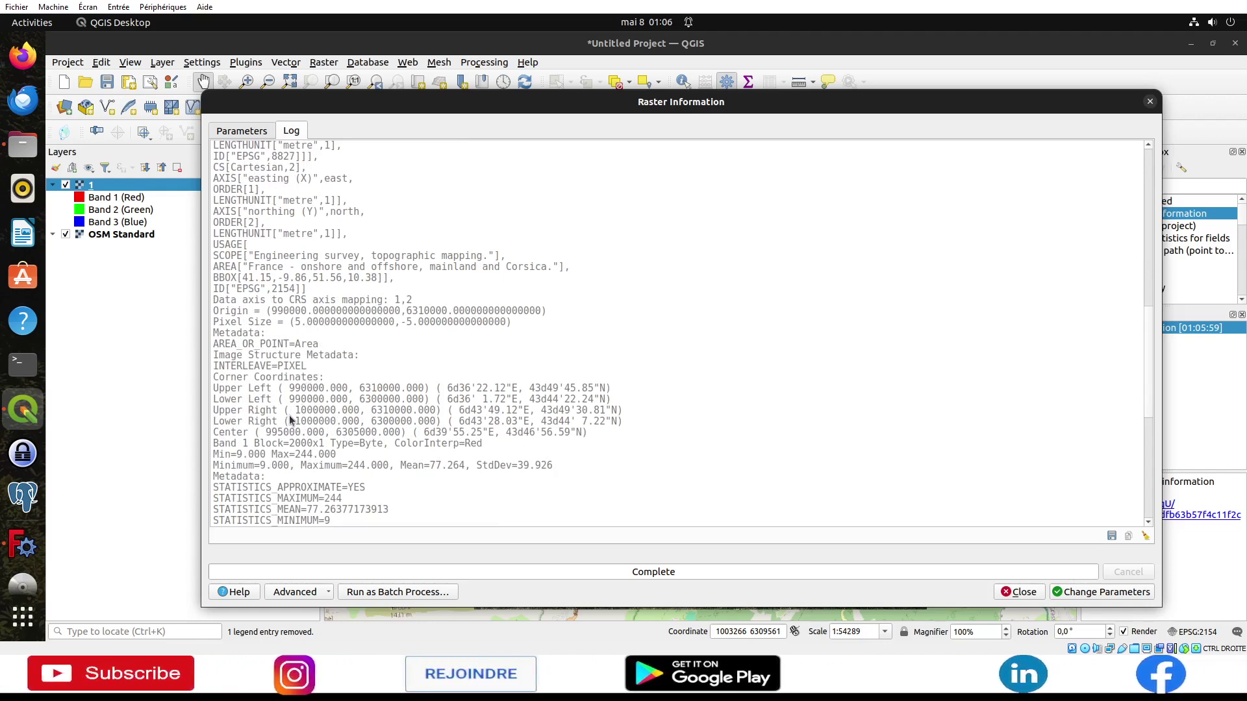
Step: Copy the centre easting 995000 from the report's Center line, then switch to FreeCAD
drag(265, 435, 300, 436)
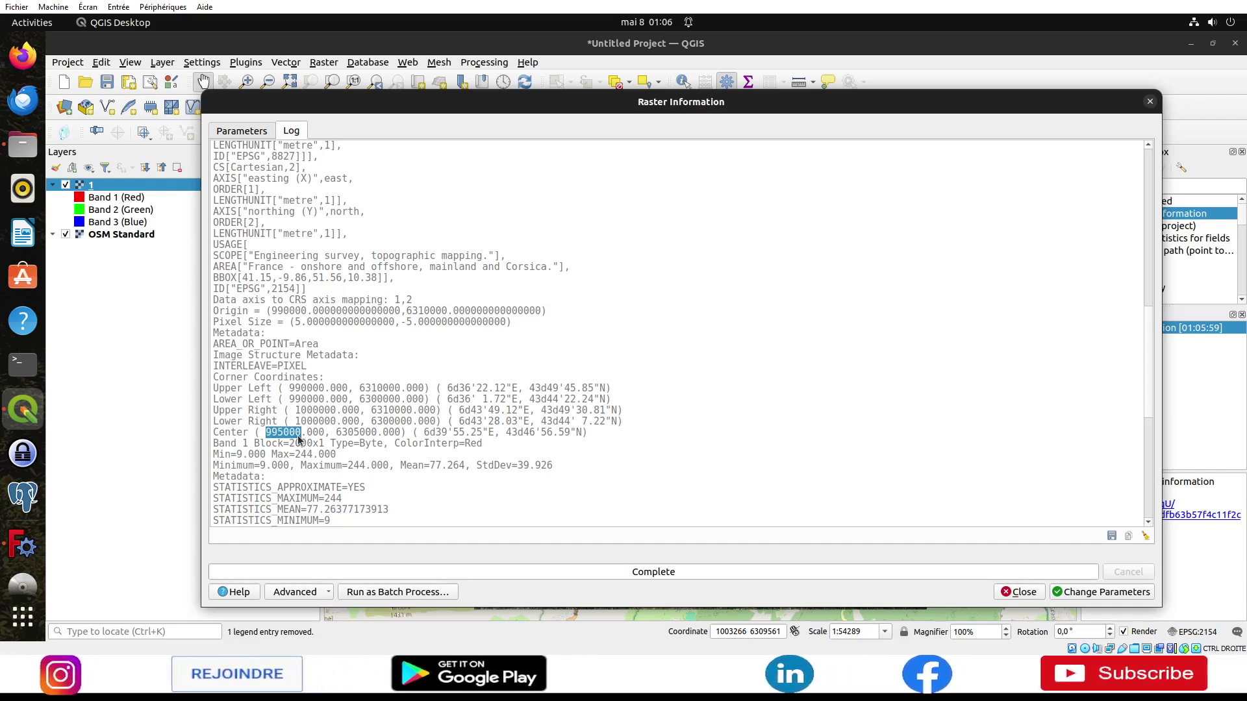
right_click(286, 434)
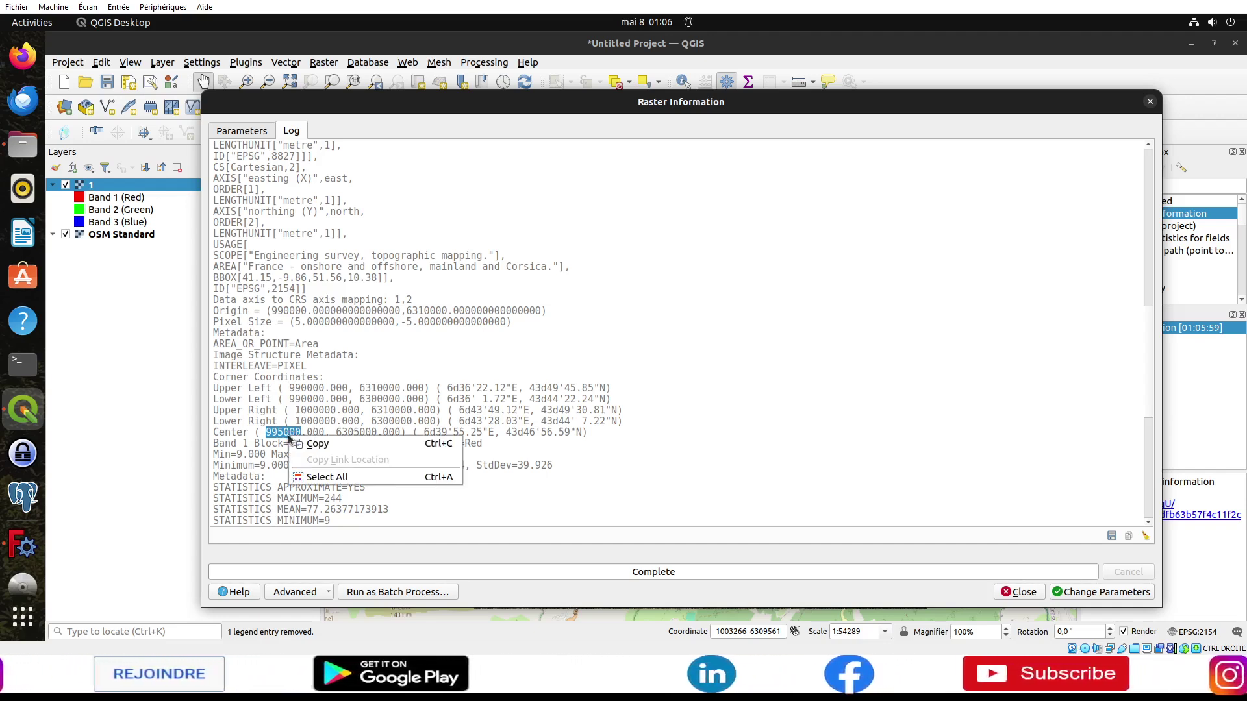
click(290, 440)
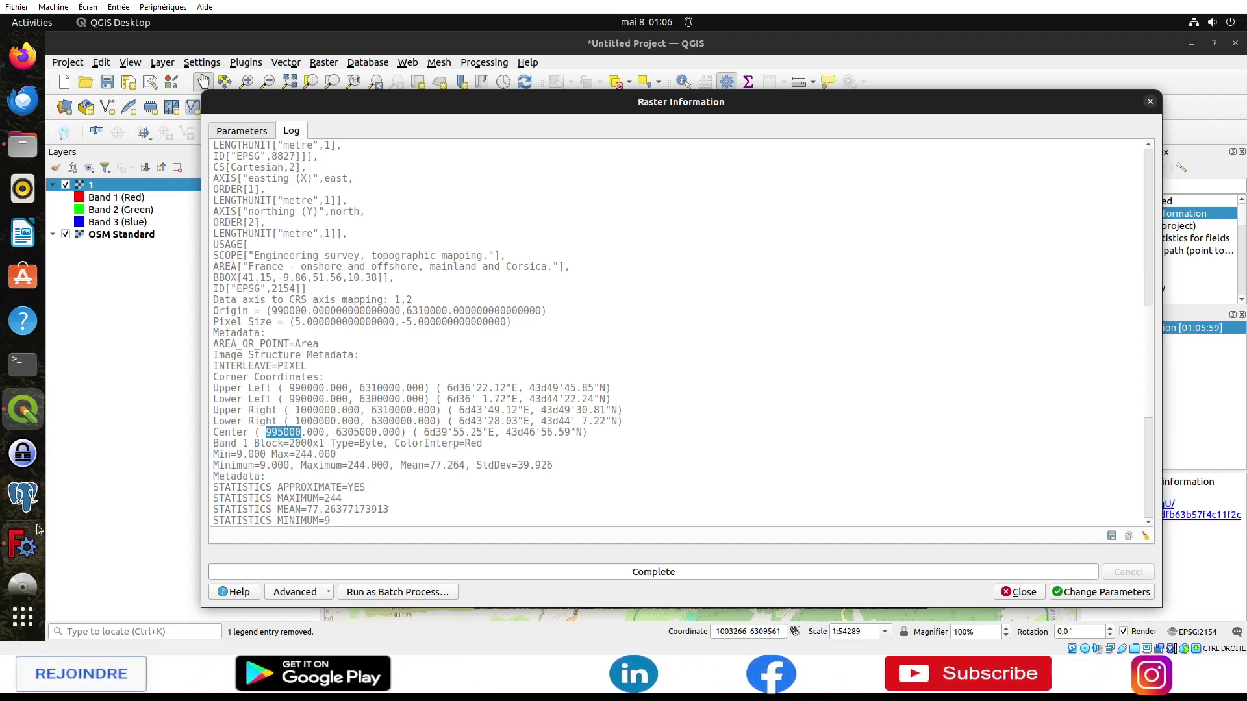
click(34, 533)
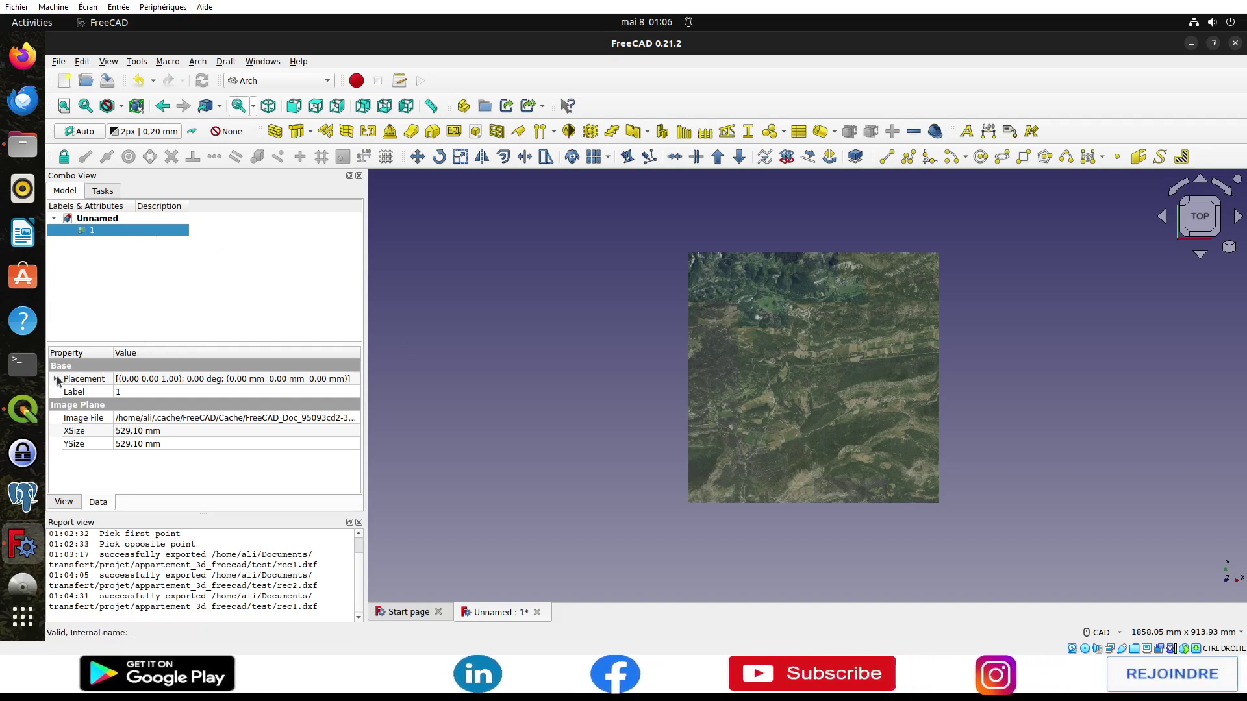
mouse_move(84, 379)
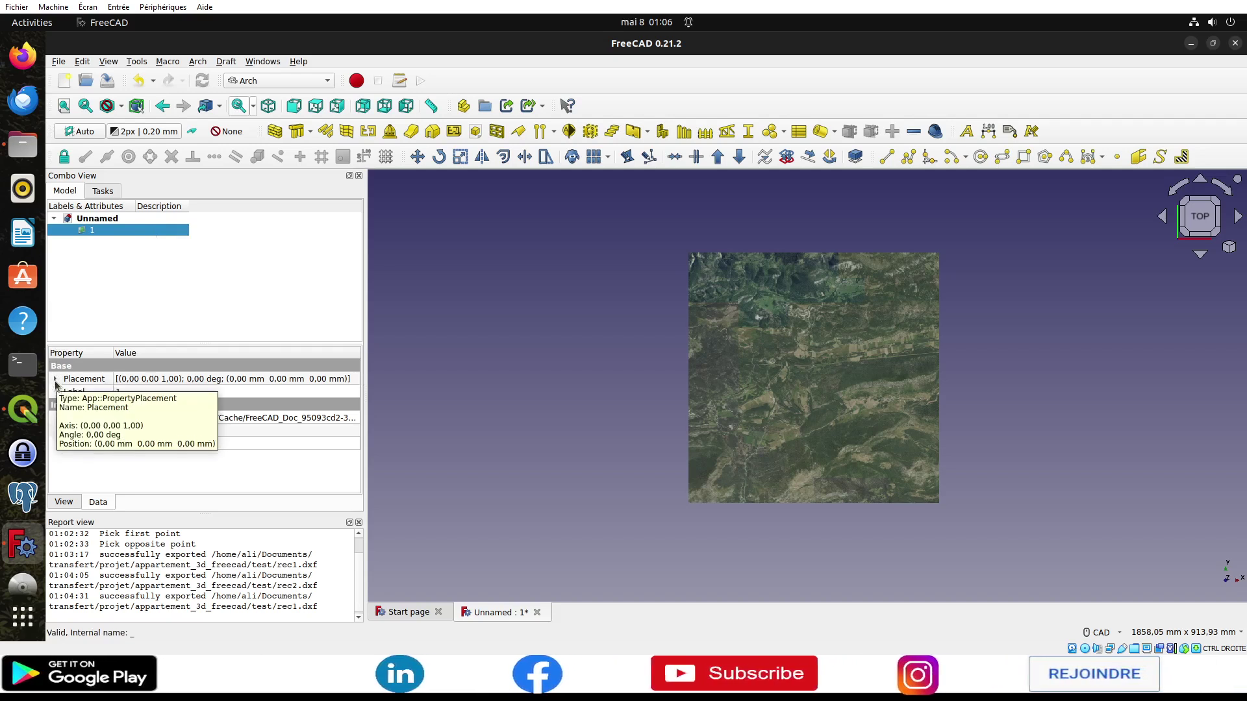
Step: Open the image plane's Placement editor and enter 995000 as the X translation
click(55, 379)
click(323, 382)
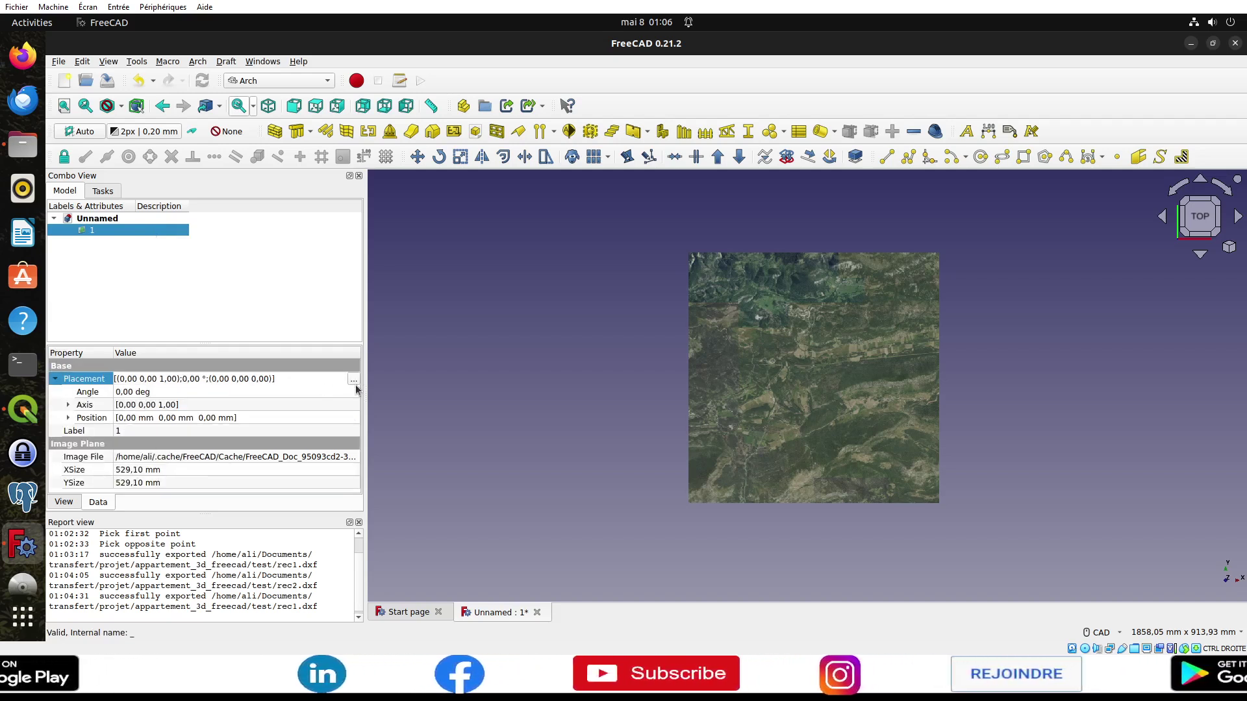
click(354, 381)
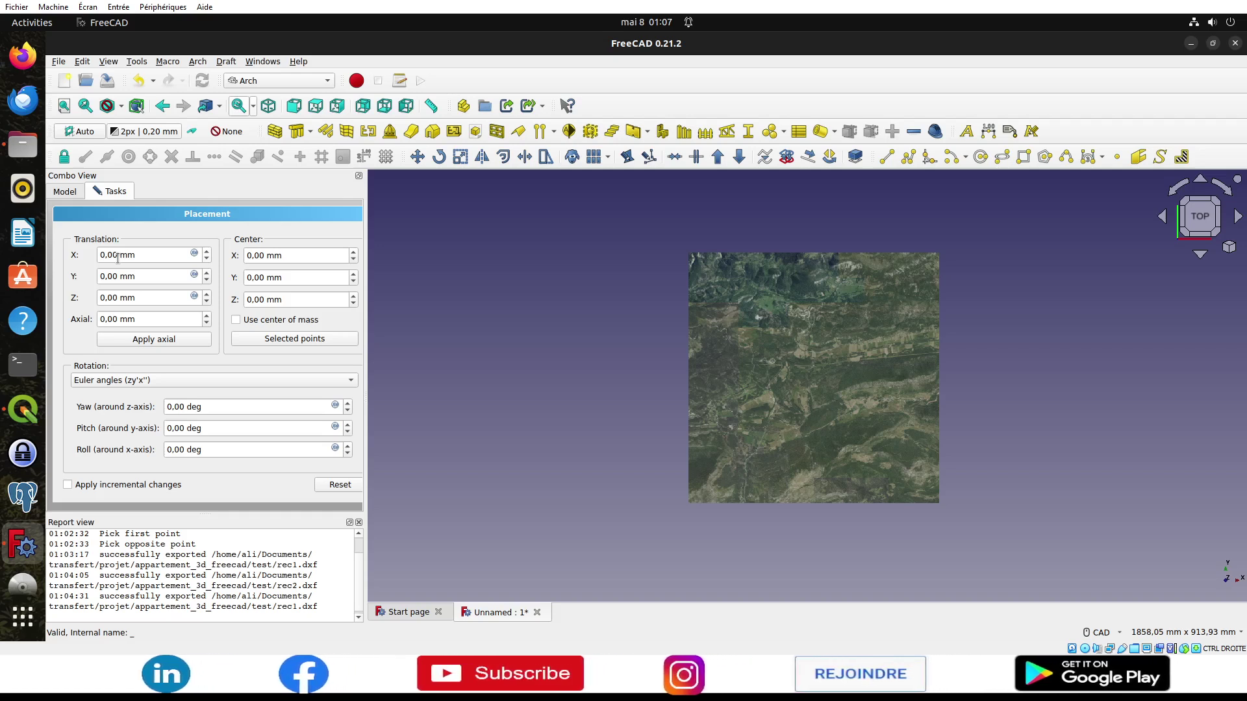
drag(118, 258, 98, 255)
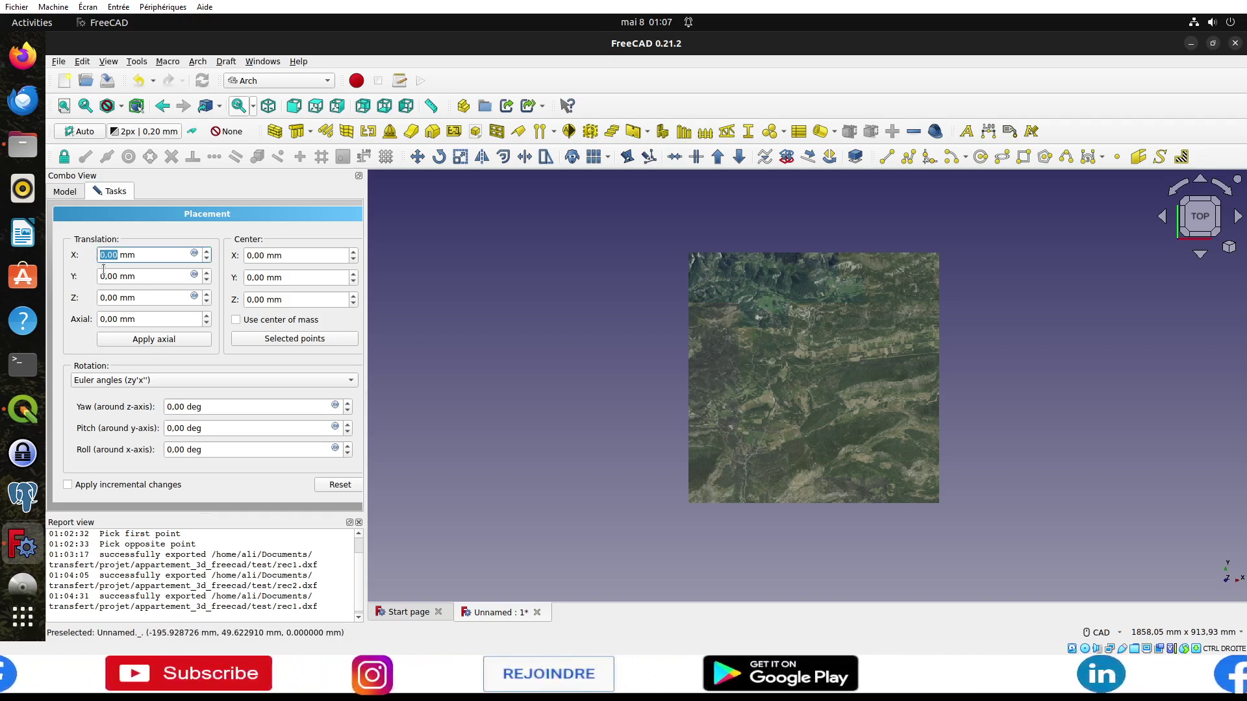
text(995000)
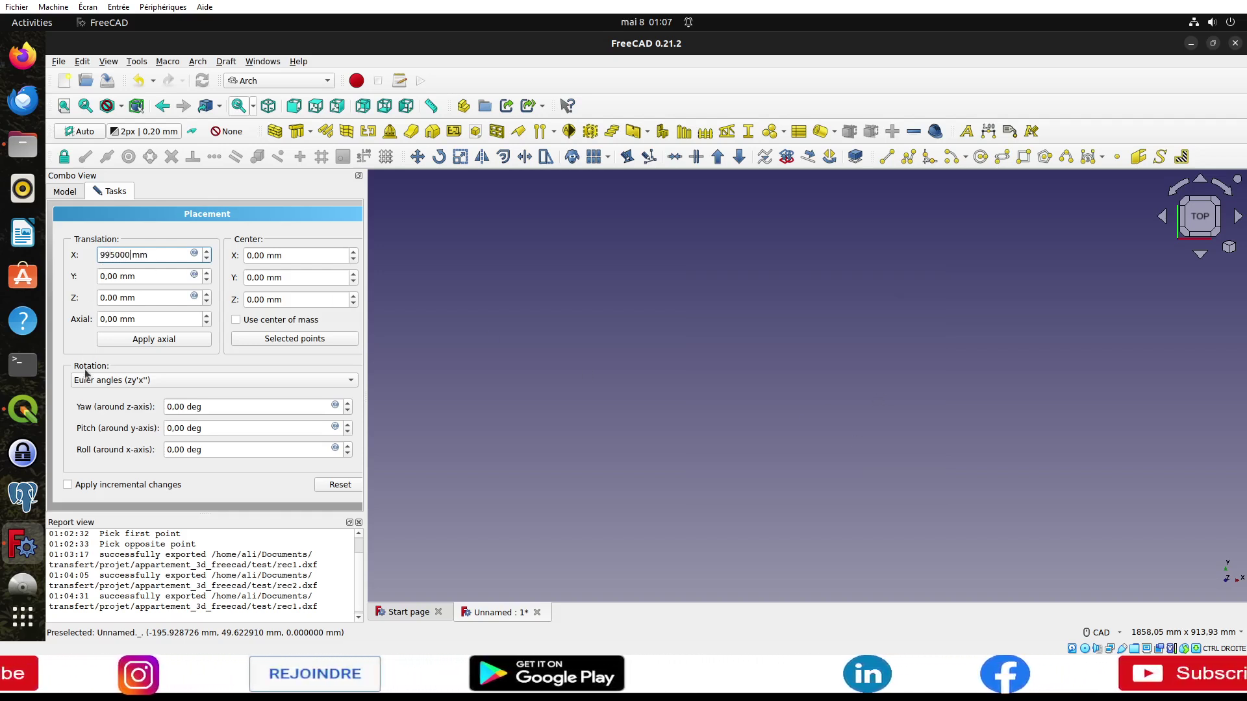
Step: Select the centre northing 6305000 in the QGIS report, then return to FreeCAD
click(22, 409)
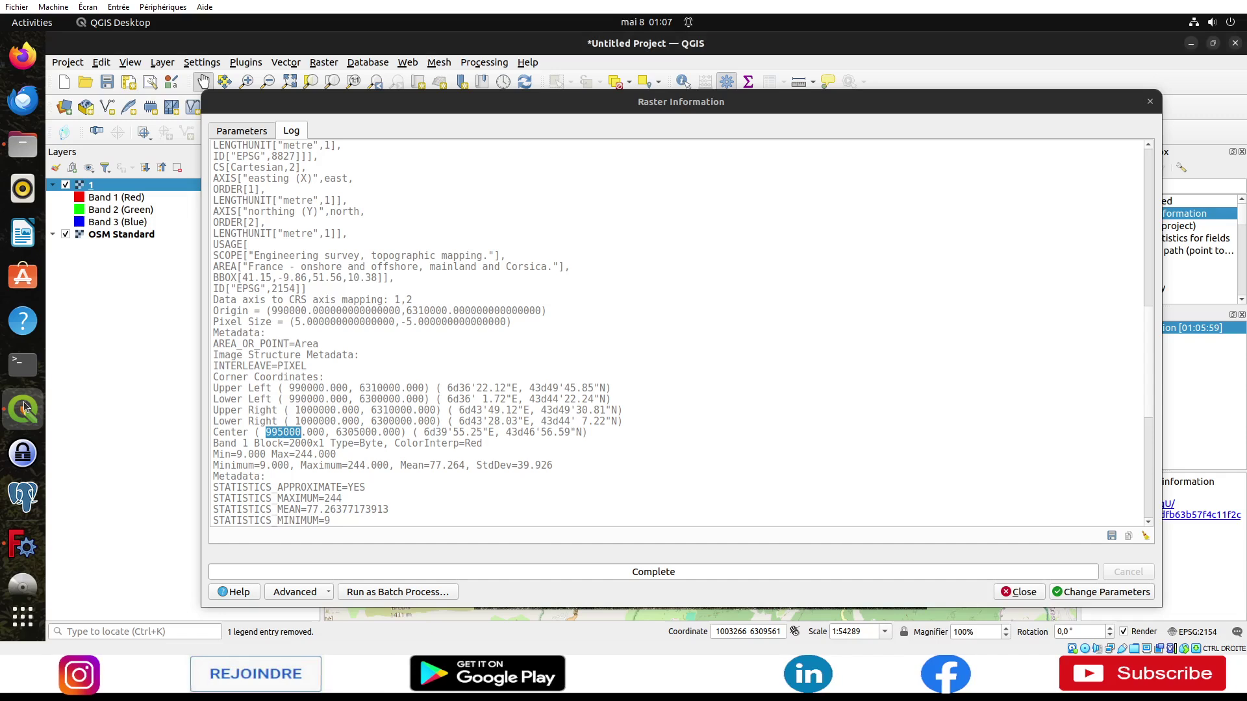
double_click(356, 432)
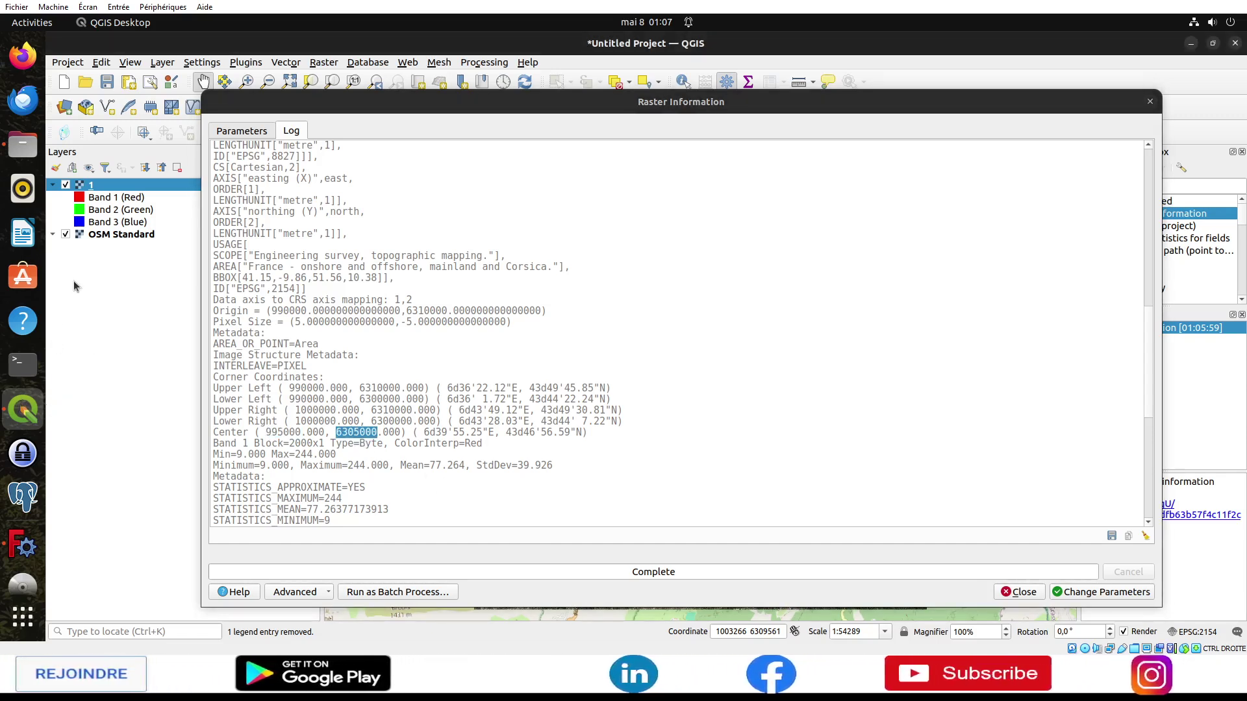
click(23, 545)
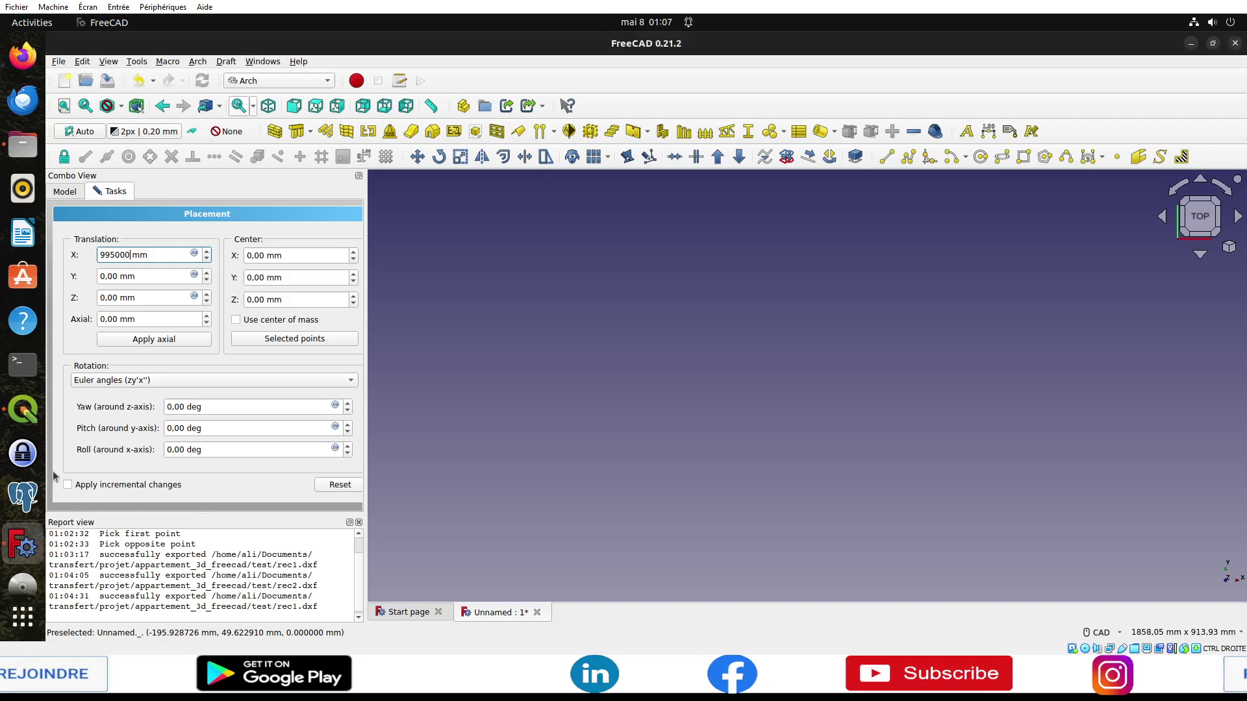
Step: Enter Y translation 6305000 and switch all translation and centre units from mm to m
double_click(121, 277)
text(6305000)
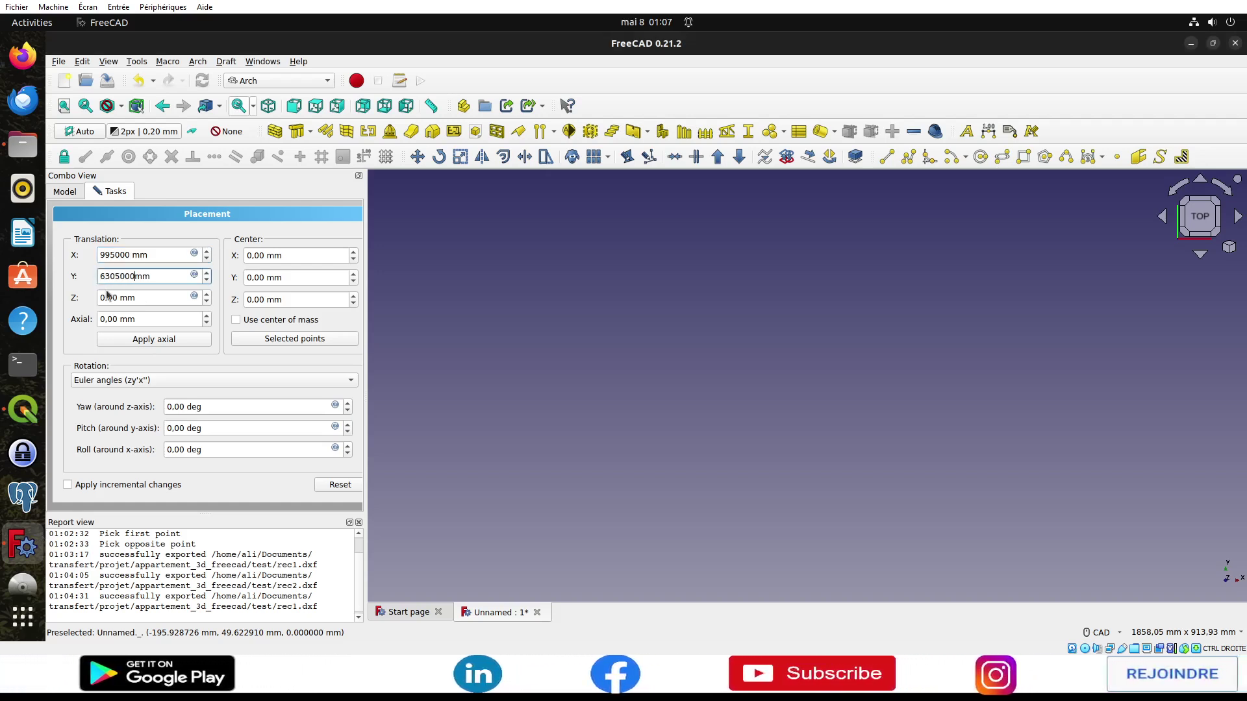
click(143, 255)
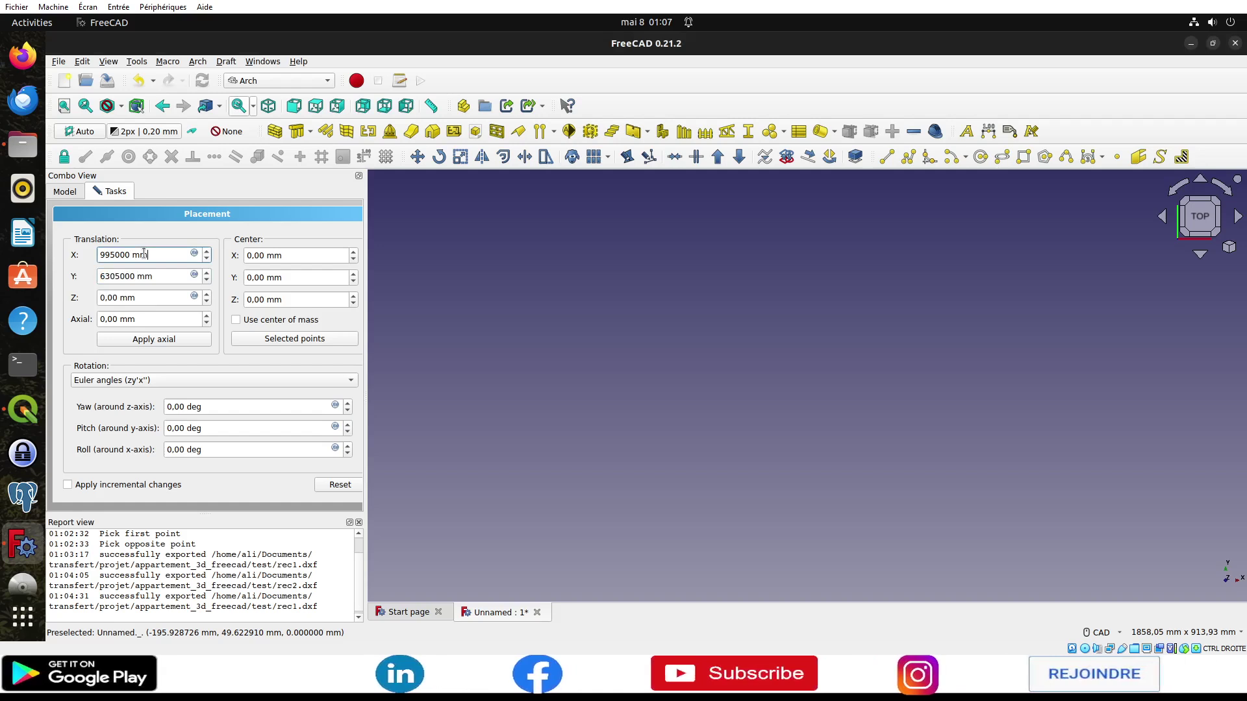
click(154, 257)
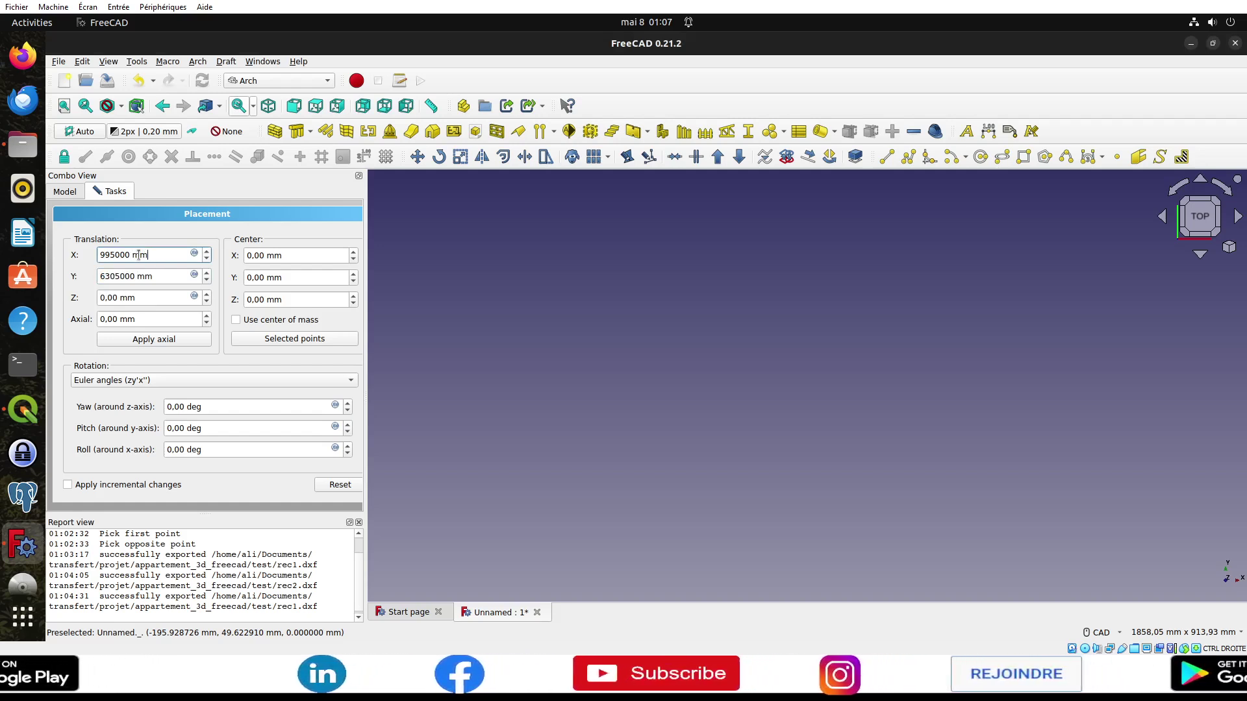
key(BackSpace)
click(136, 276)
key(BackSpace)
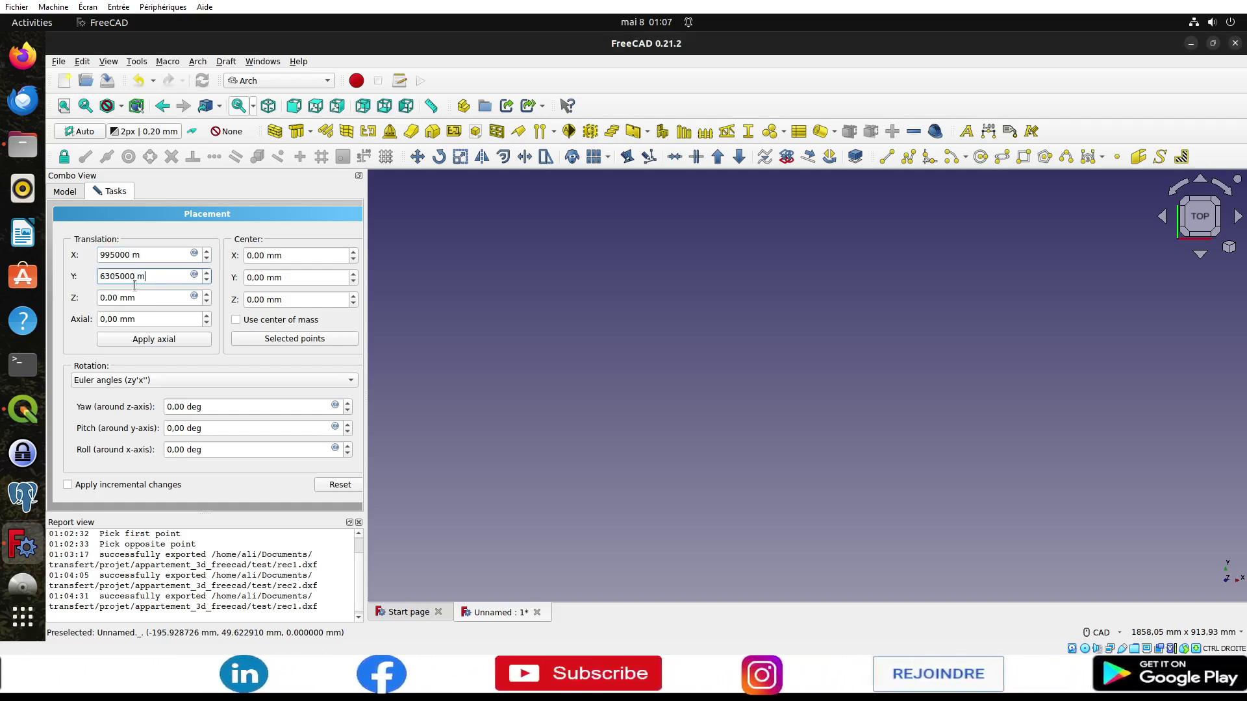
key(Tab)
key(BackSpace)
key(Tab)
key(BackSpace)
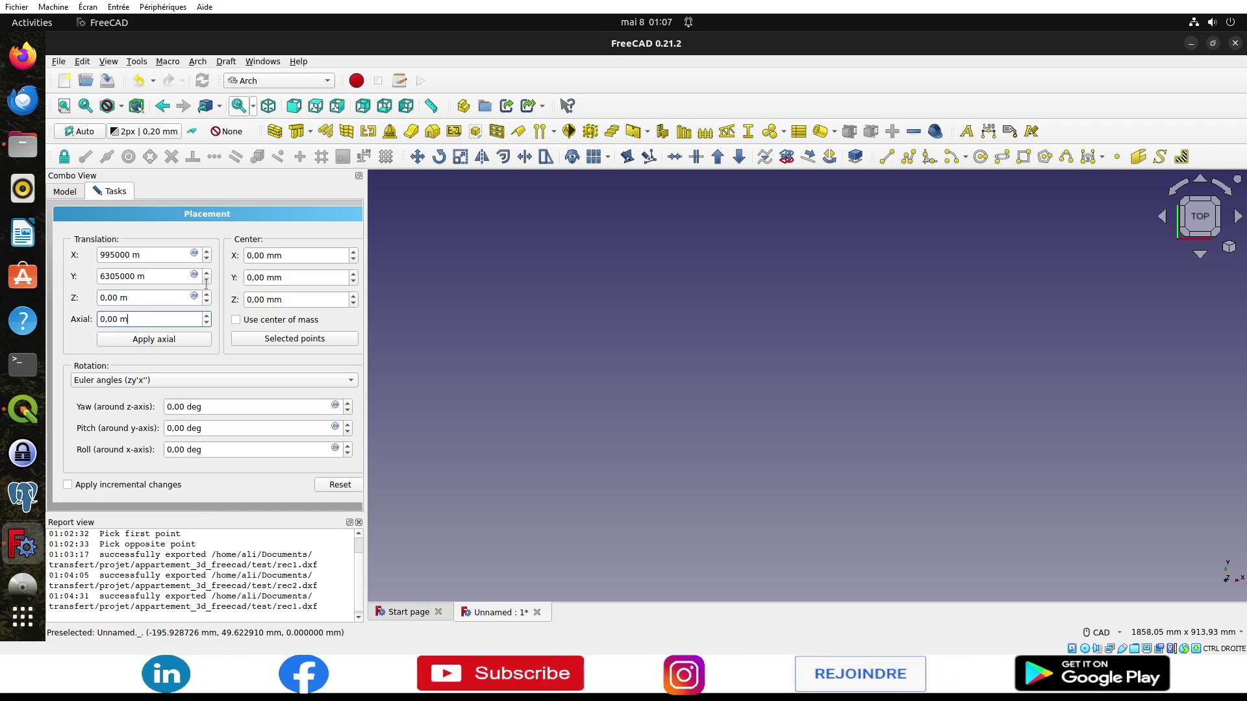
click(270, 256)
key(BackSpace)
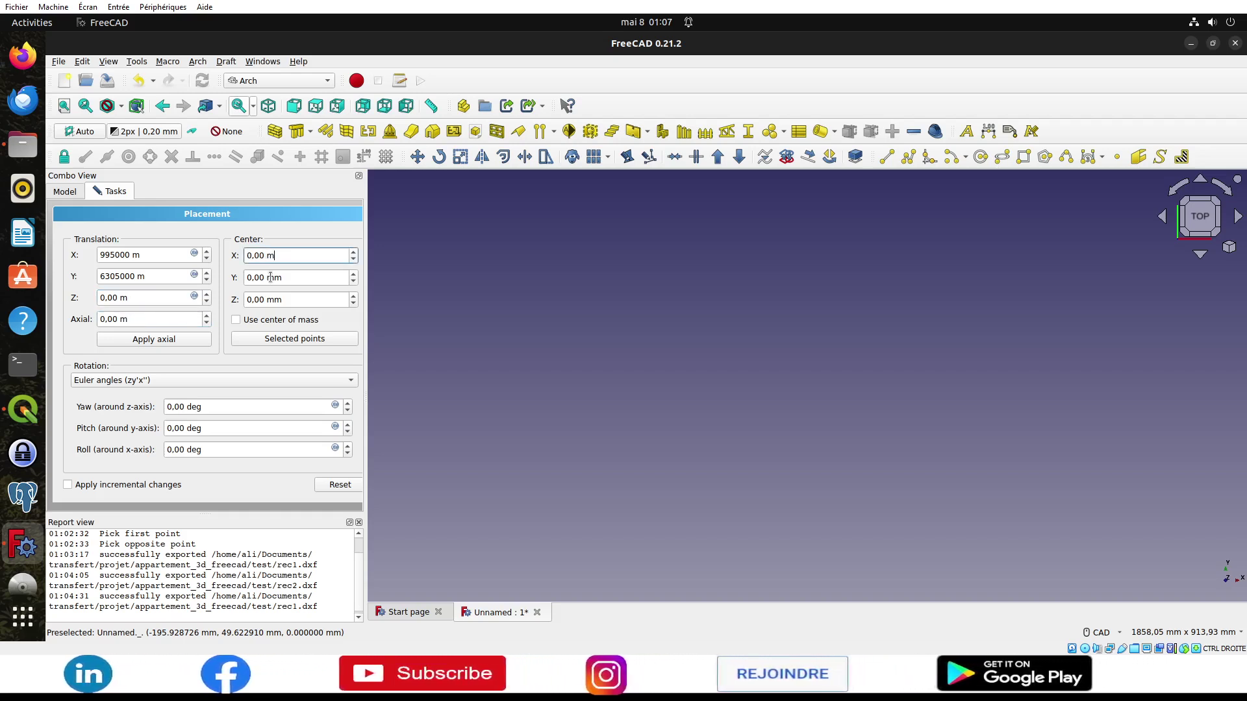
click(270, 277)
key(BackSpace)
click(276, 297)
key(BackSpace)
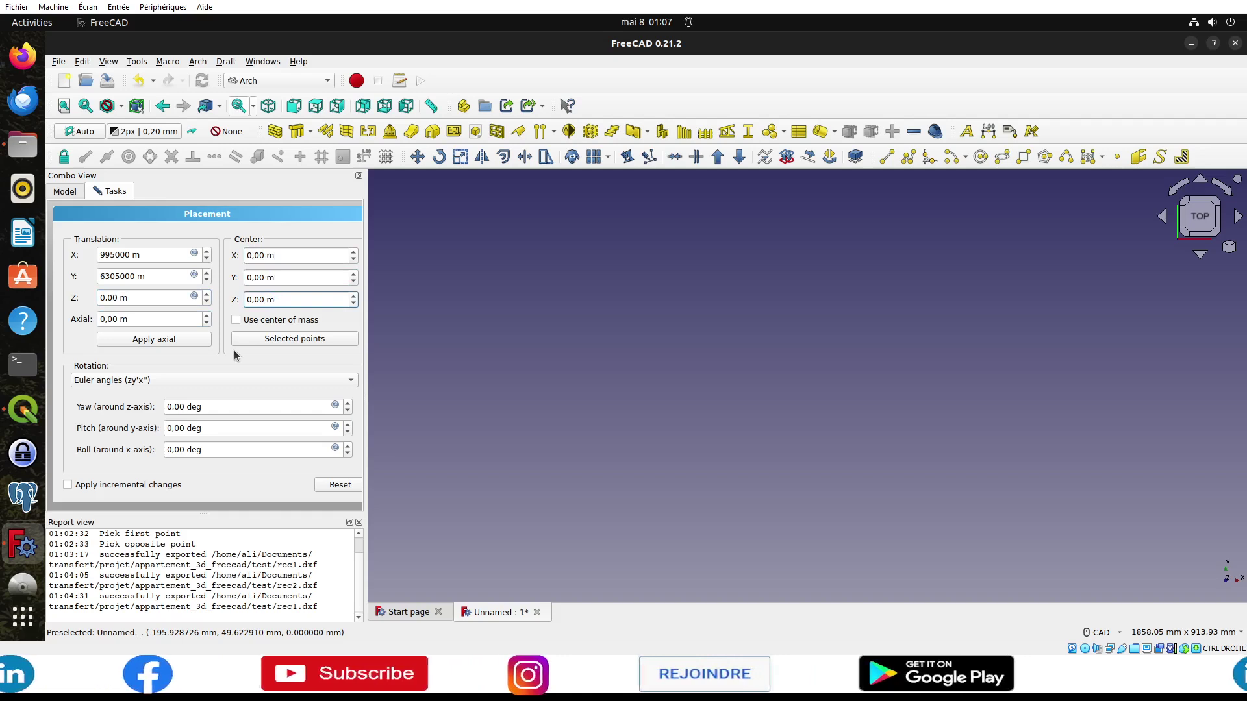
click(192, 344)
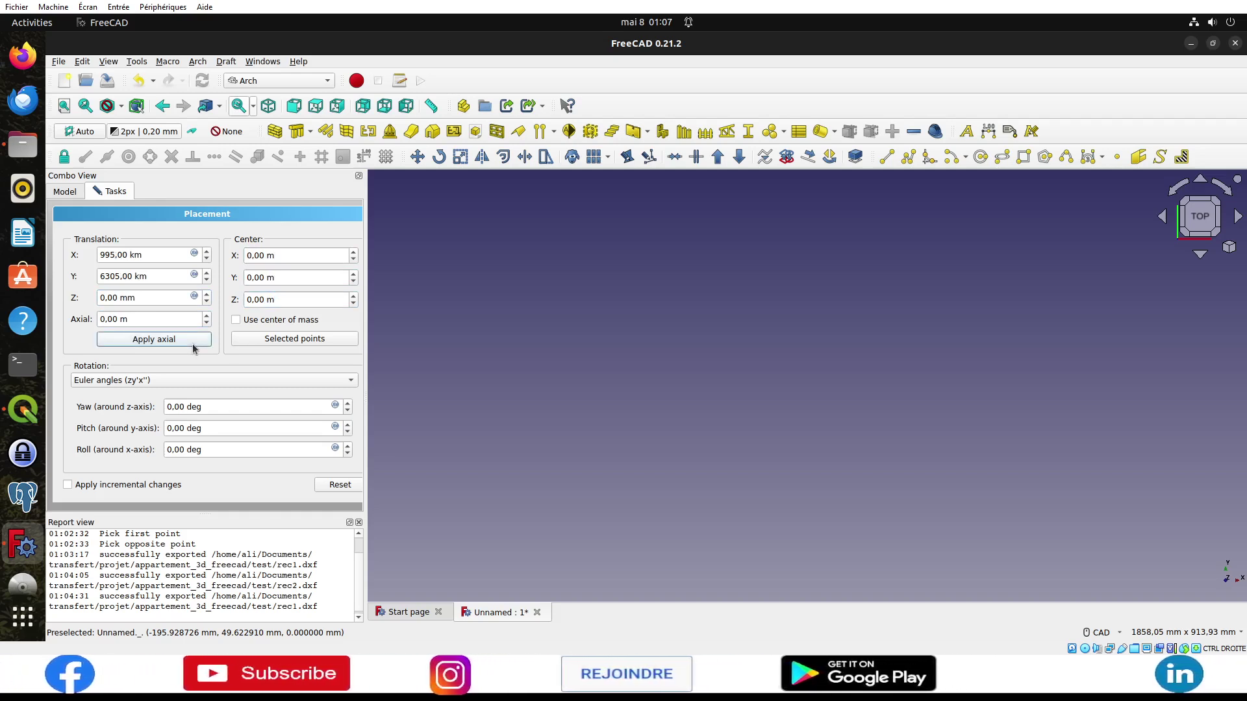
Step: Correct the X and Y translation units from km back to m and apply the placement
drag(130, 254, 144, 254)
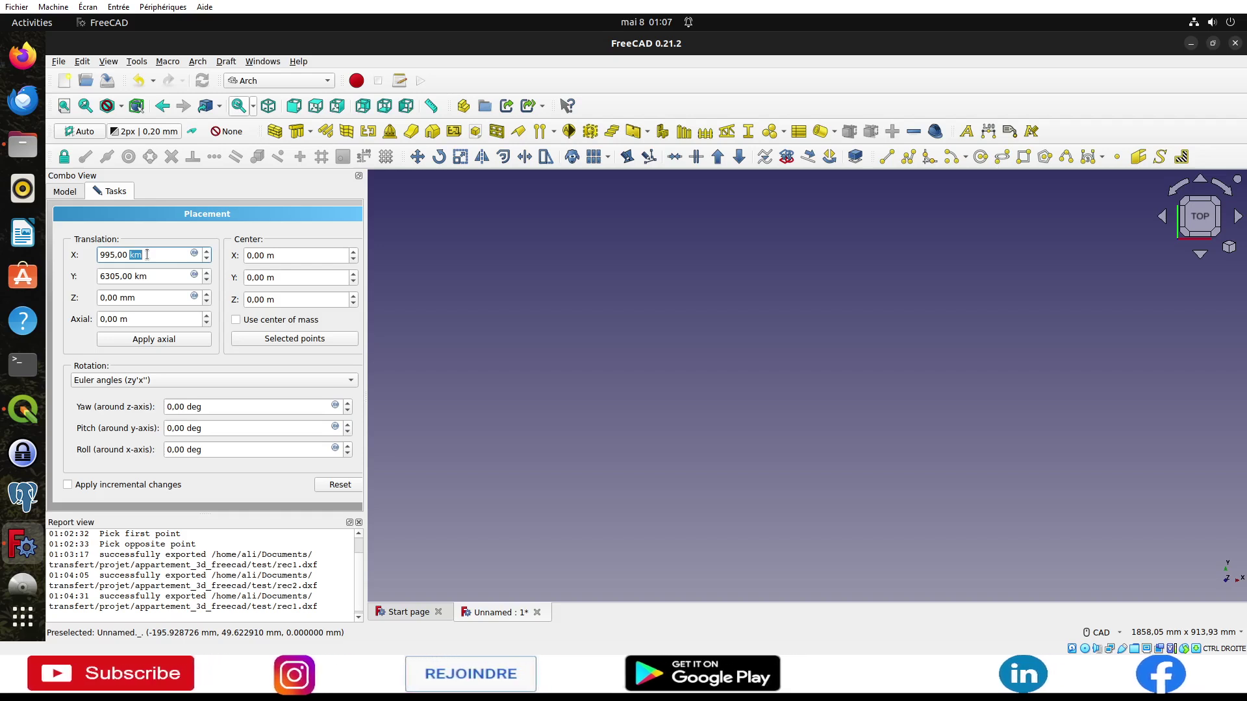
text(m)
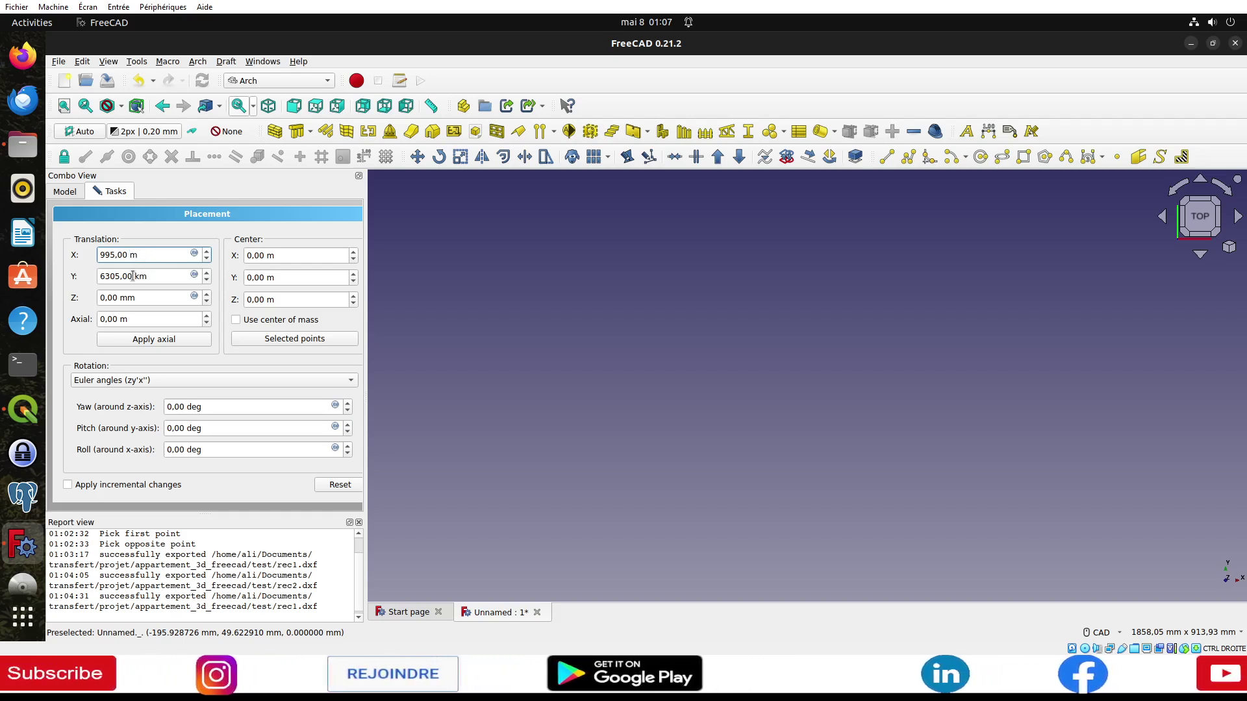
drag(133, 276, 143, 277)
text(m)
scroll(266, 493, down, 1)
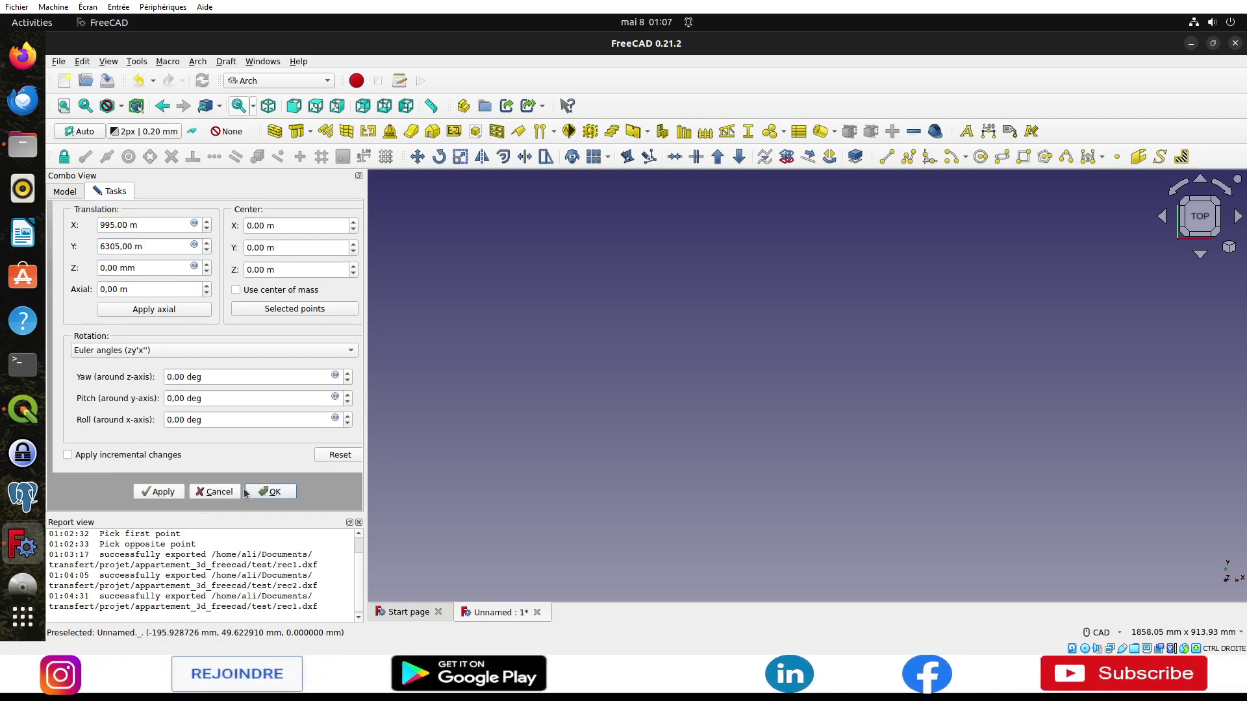
click(270, 491)
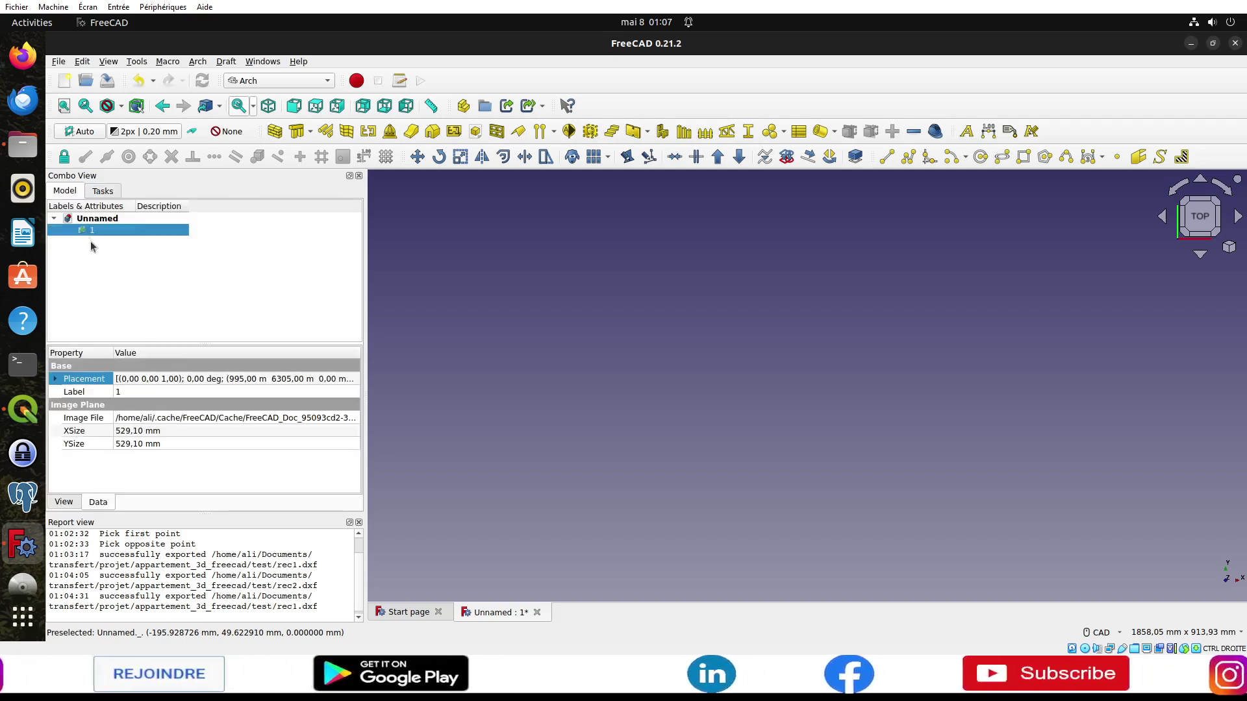
Step: Fit all to show the repositioned aerial image plane '1' in the 3D view
click(65, 108)
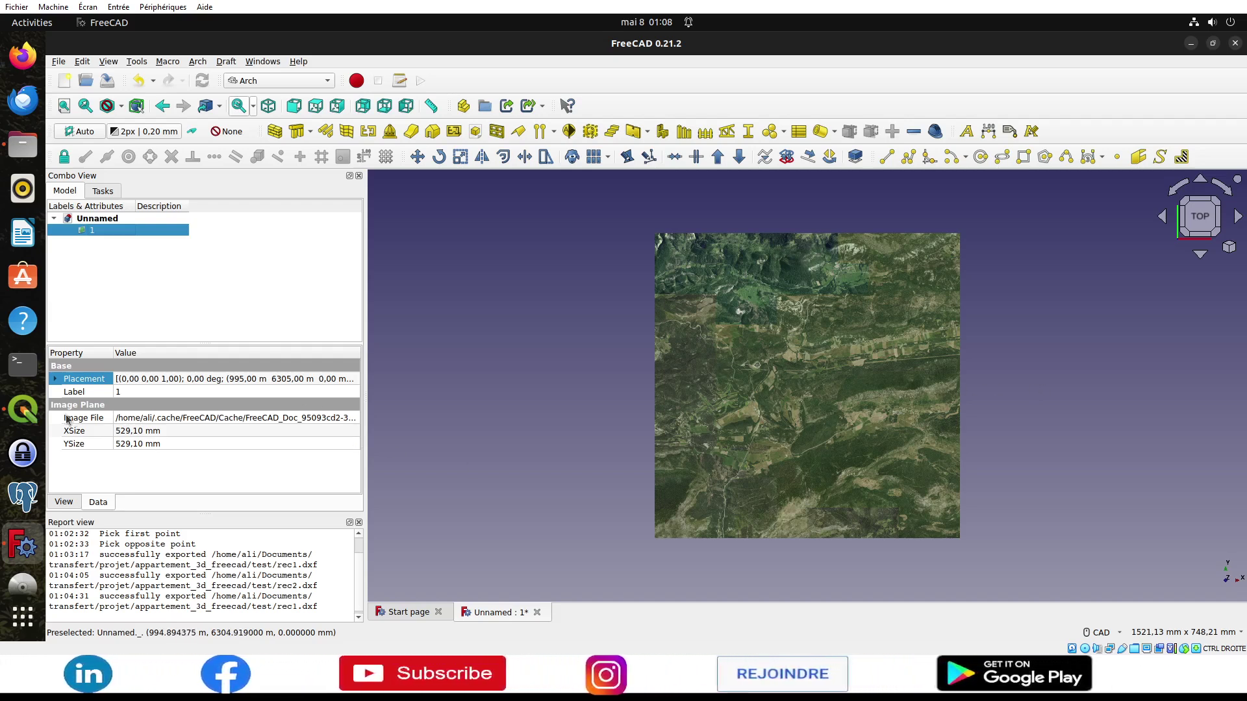
click(27, 396)
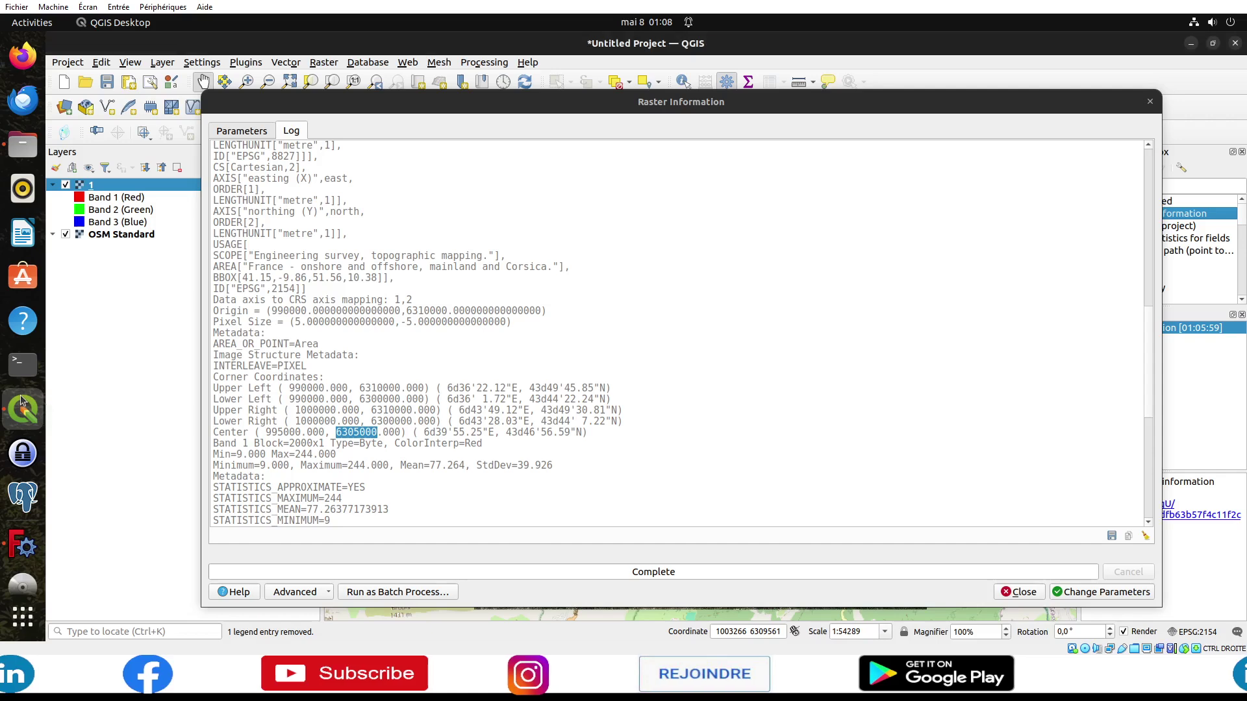
scroll(380, 410, down, 5)
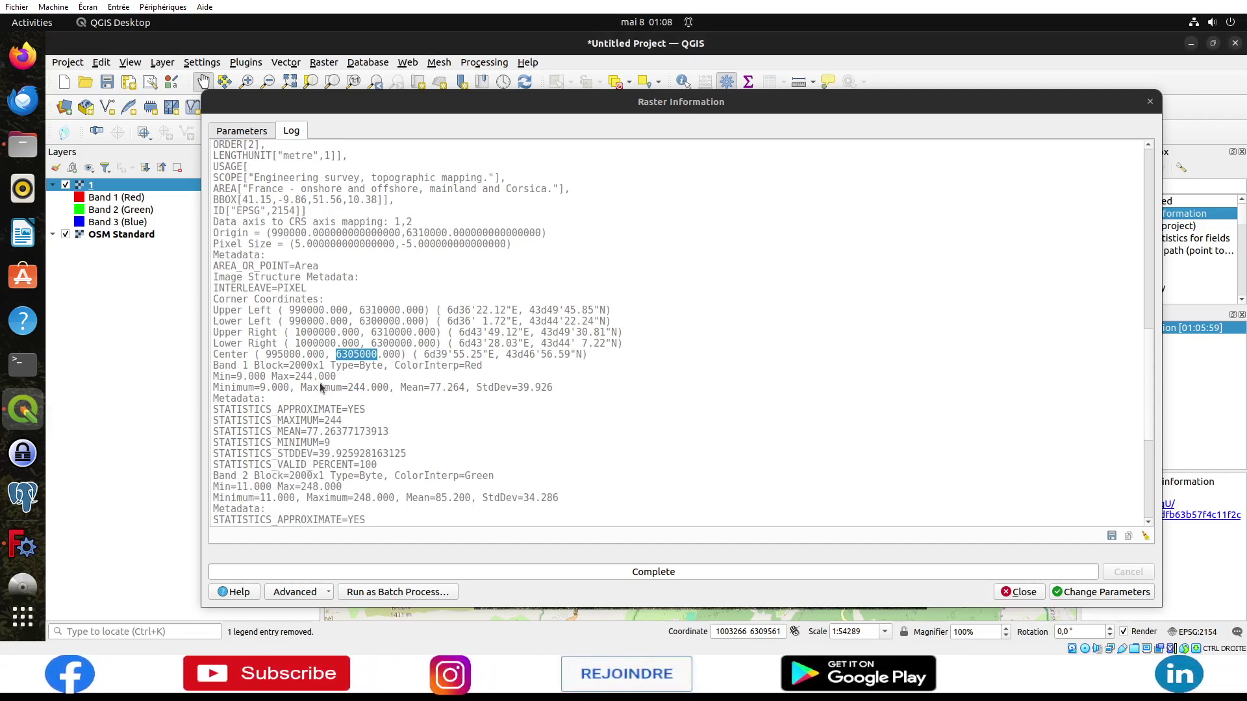
scroll(286, 380, down, 5)
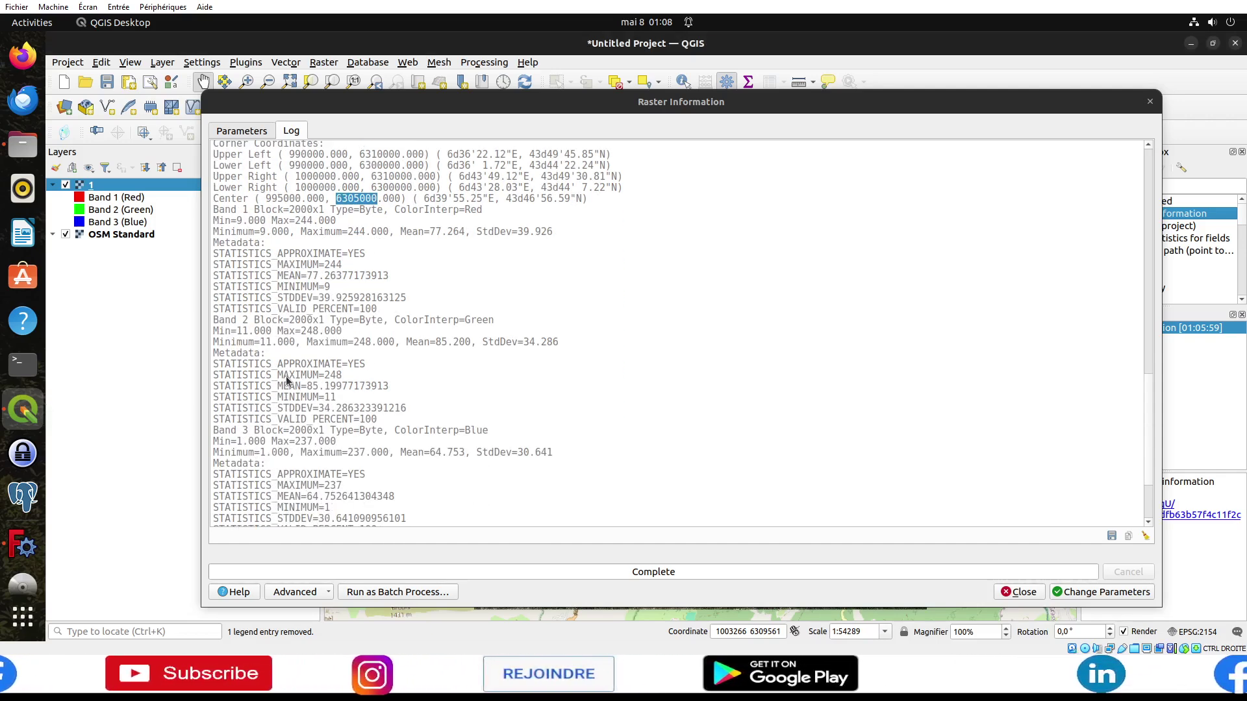
scroll(287, 381, down, 3)
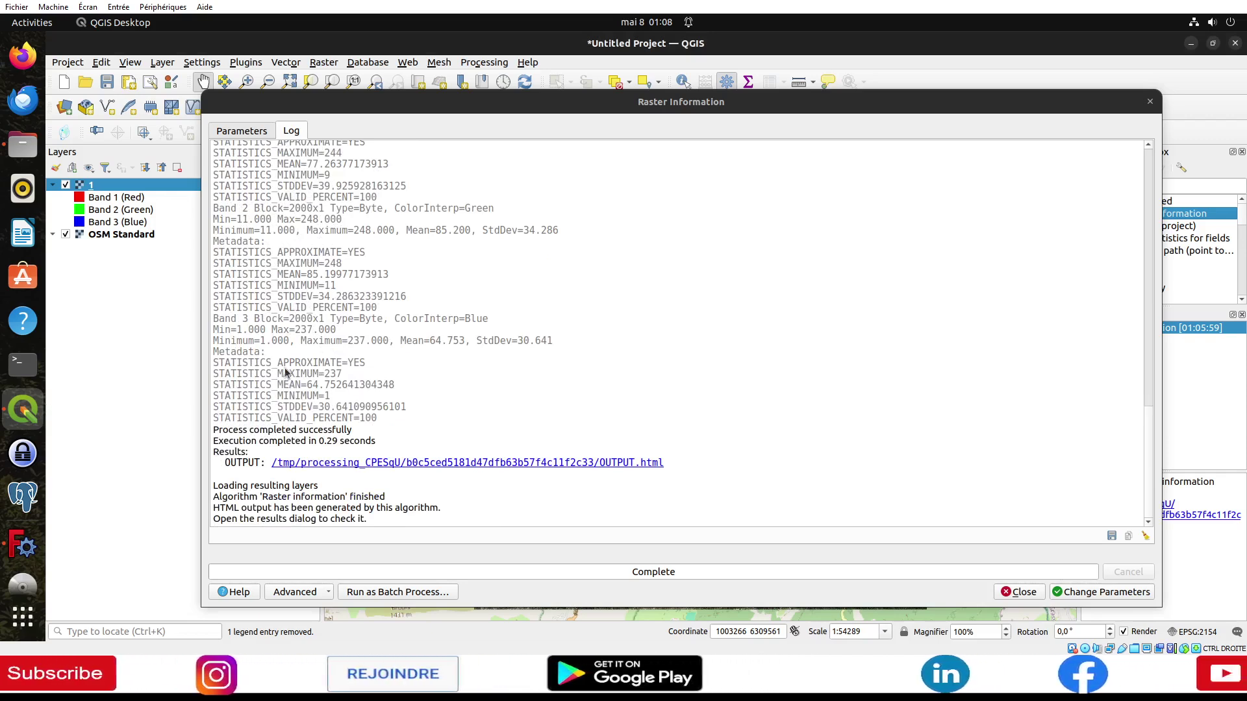
scroll(305, 255, up, 3)
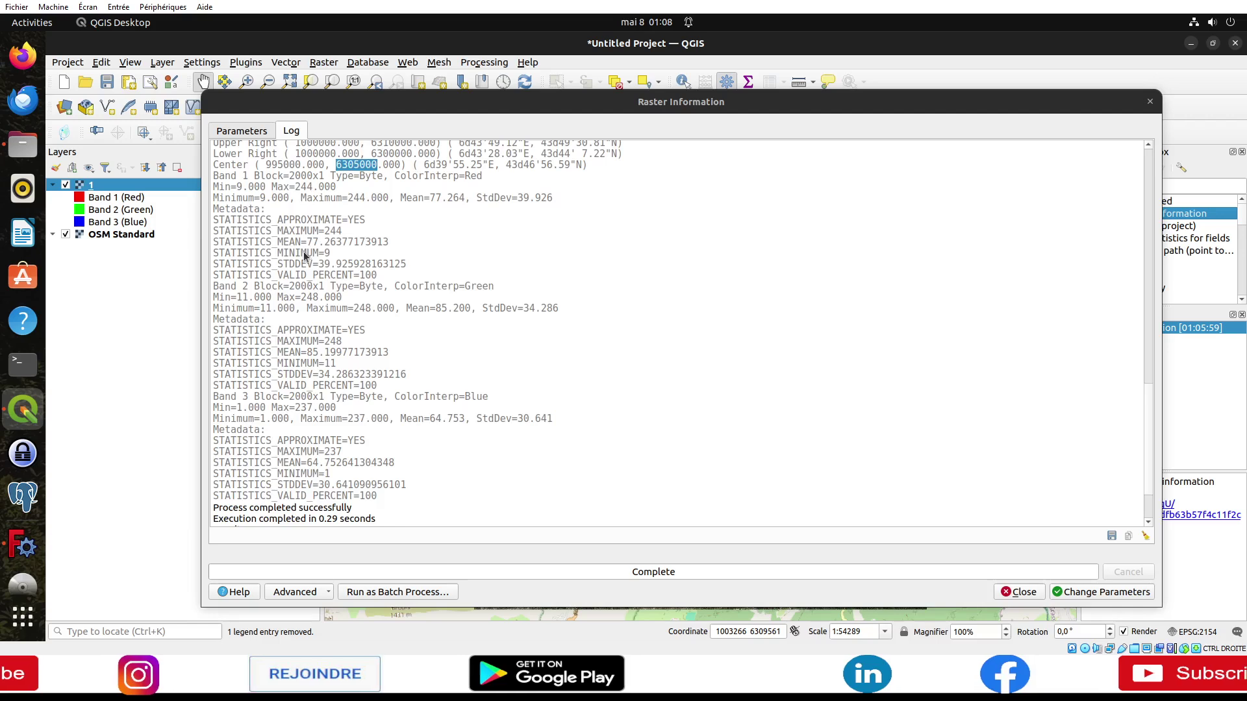
scroll(305, 255, up, 1)
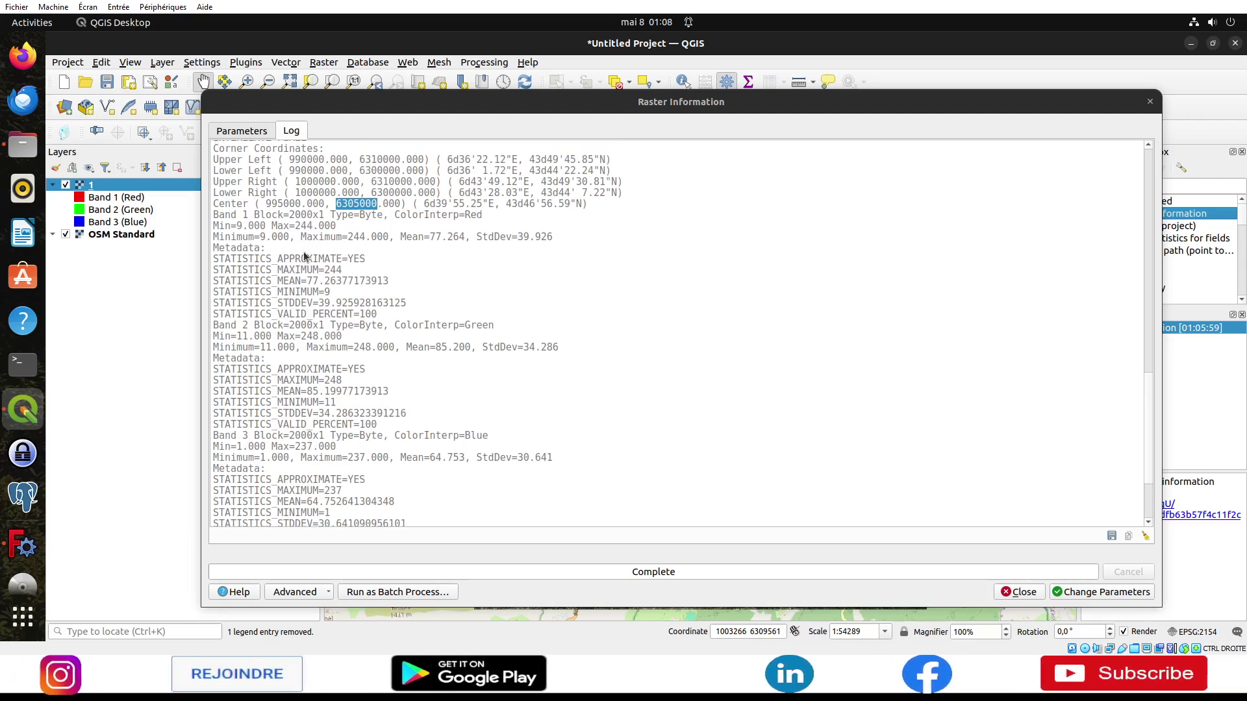
scroll(302, 247, up, 2)
scroll(300, 237, up, 1)
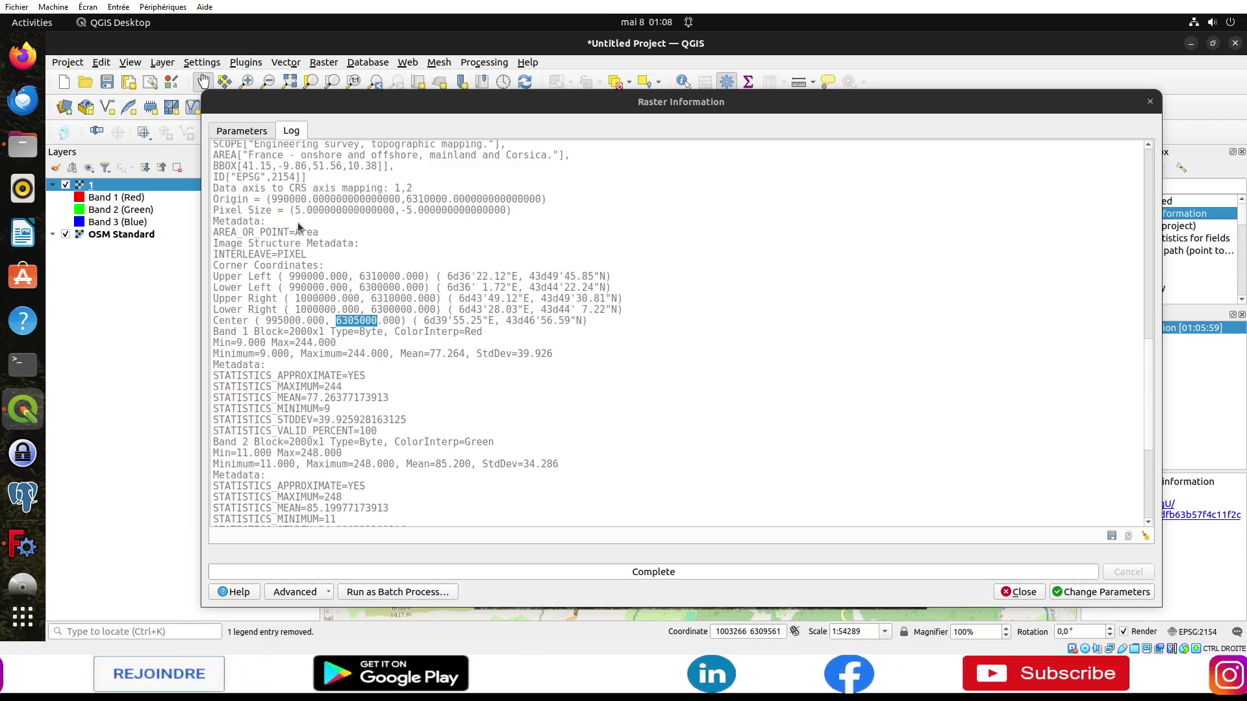
drag(295, 210, 359, 210)
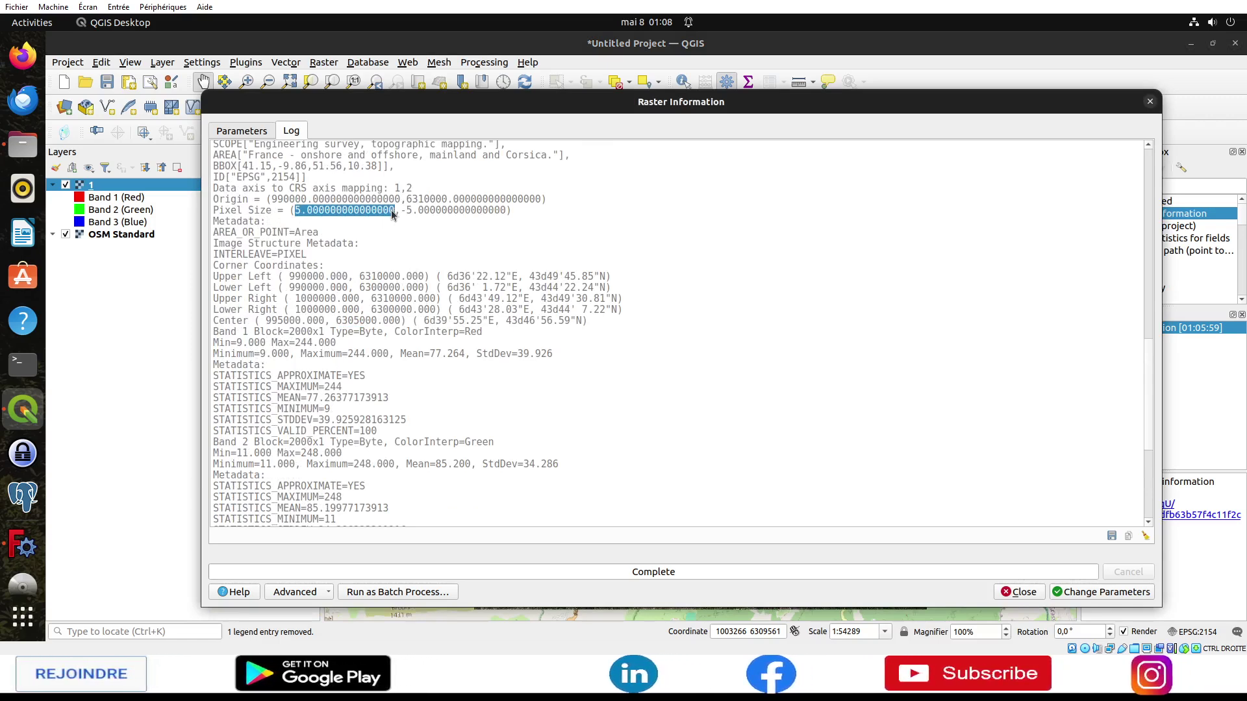
click(416, 212)
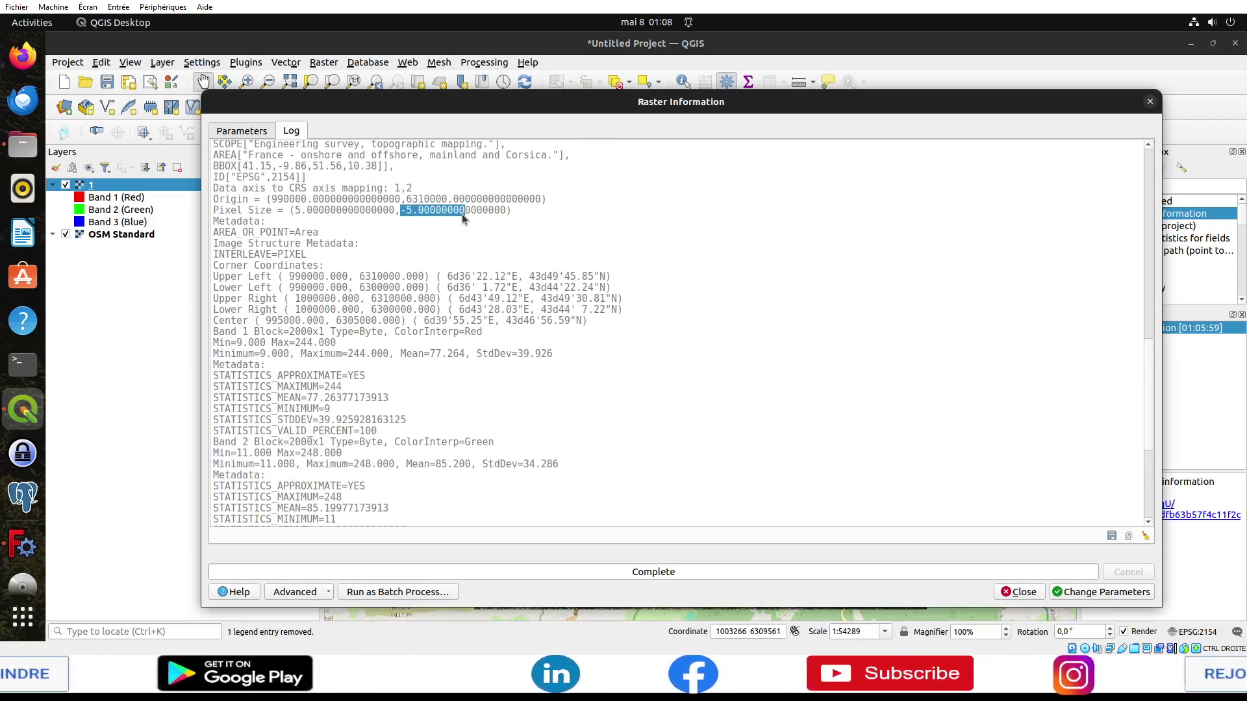
click(504, 216)
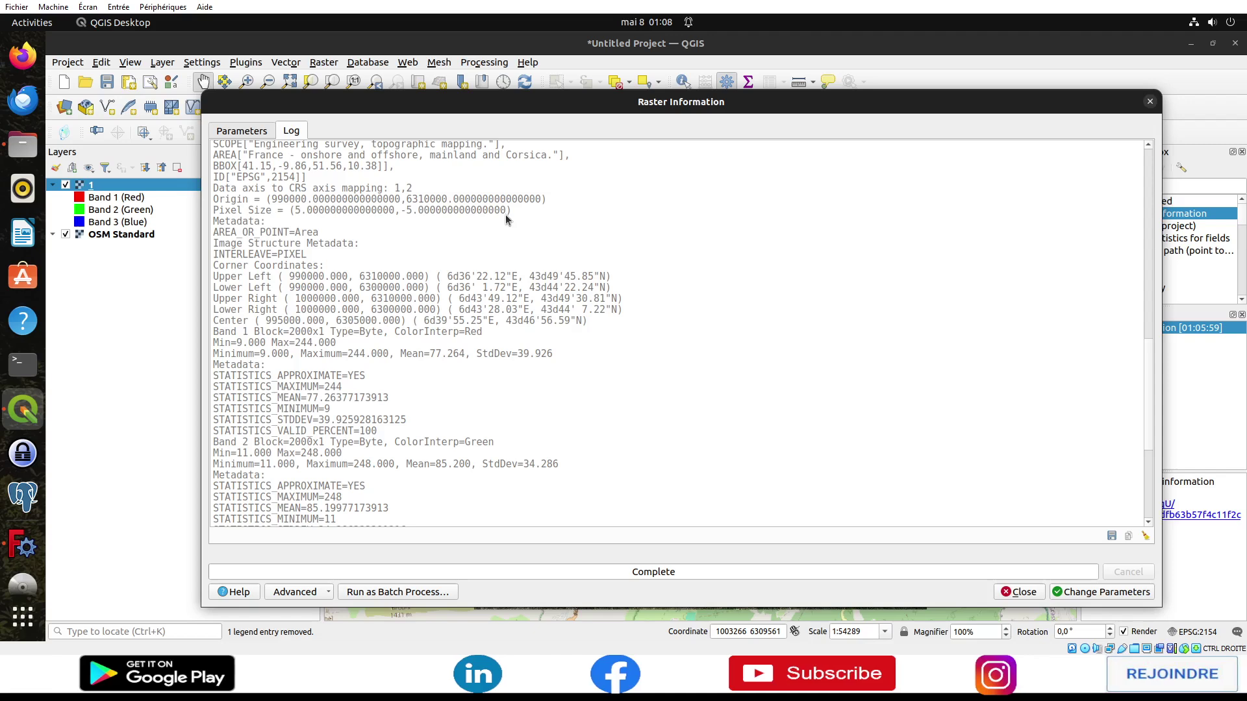
drag(506, 212, 295, 212)
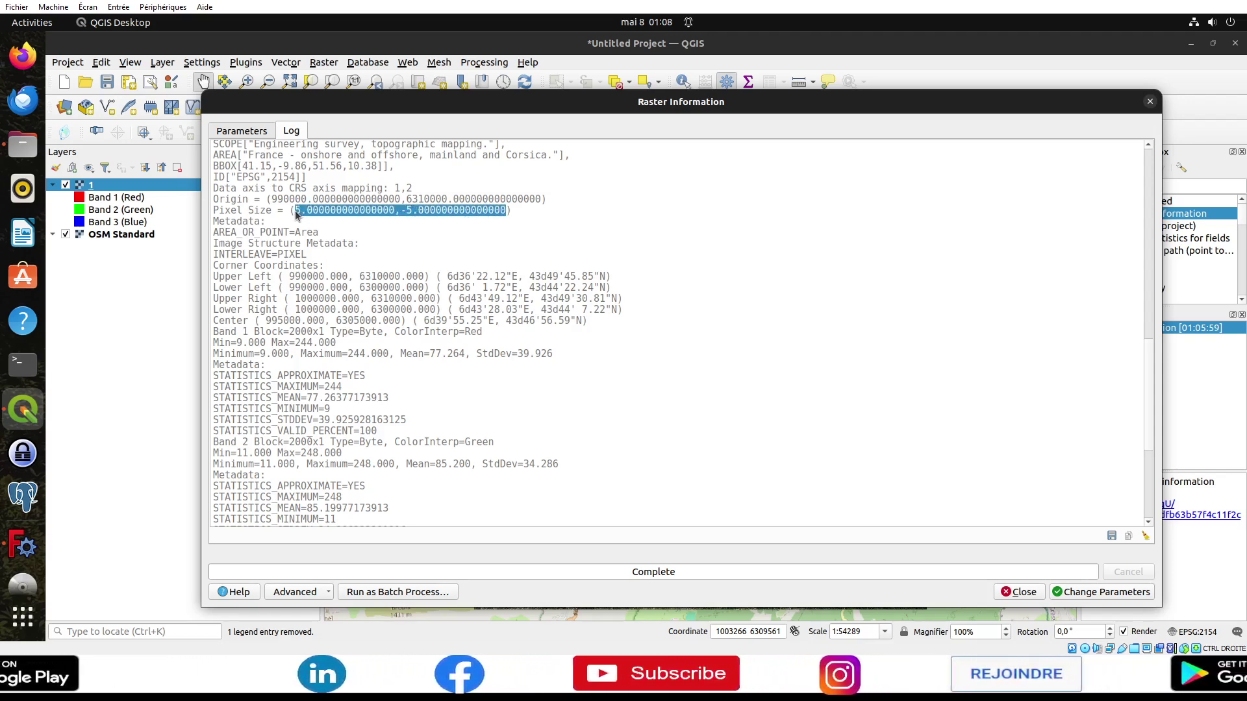
drag(296, 213, 506, 216)
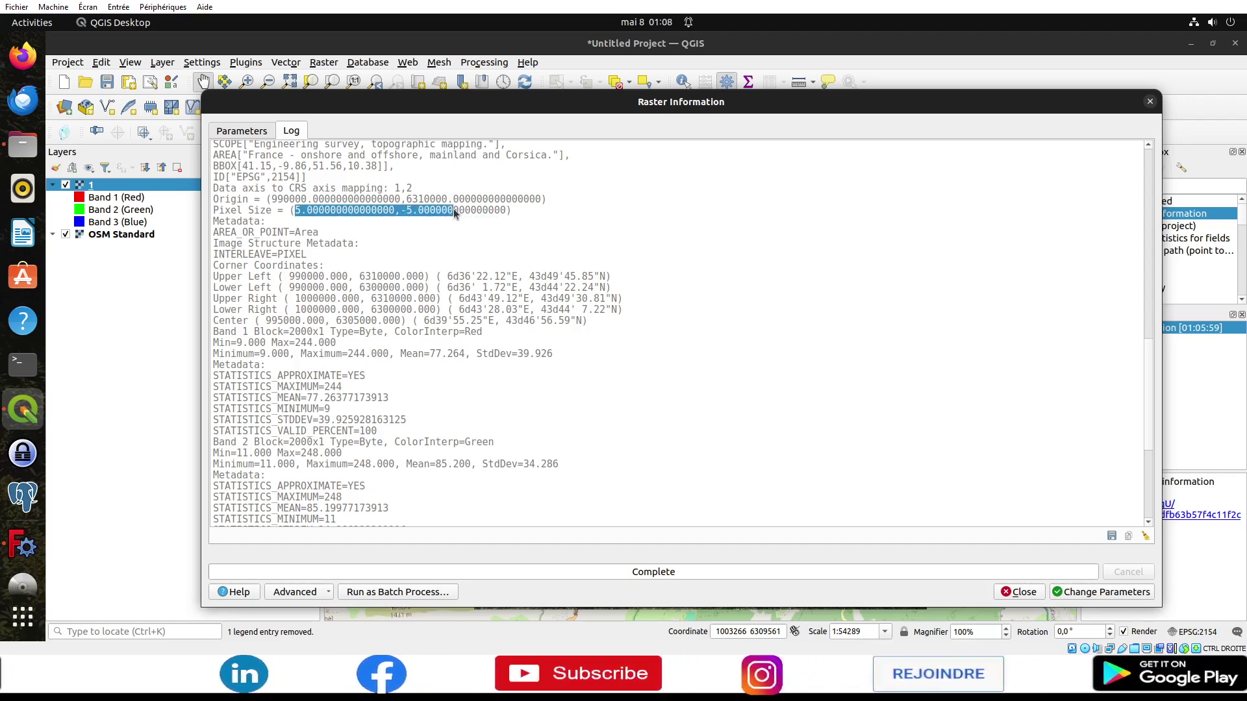
click(506, 217)
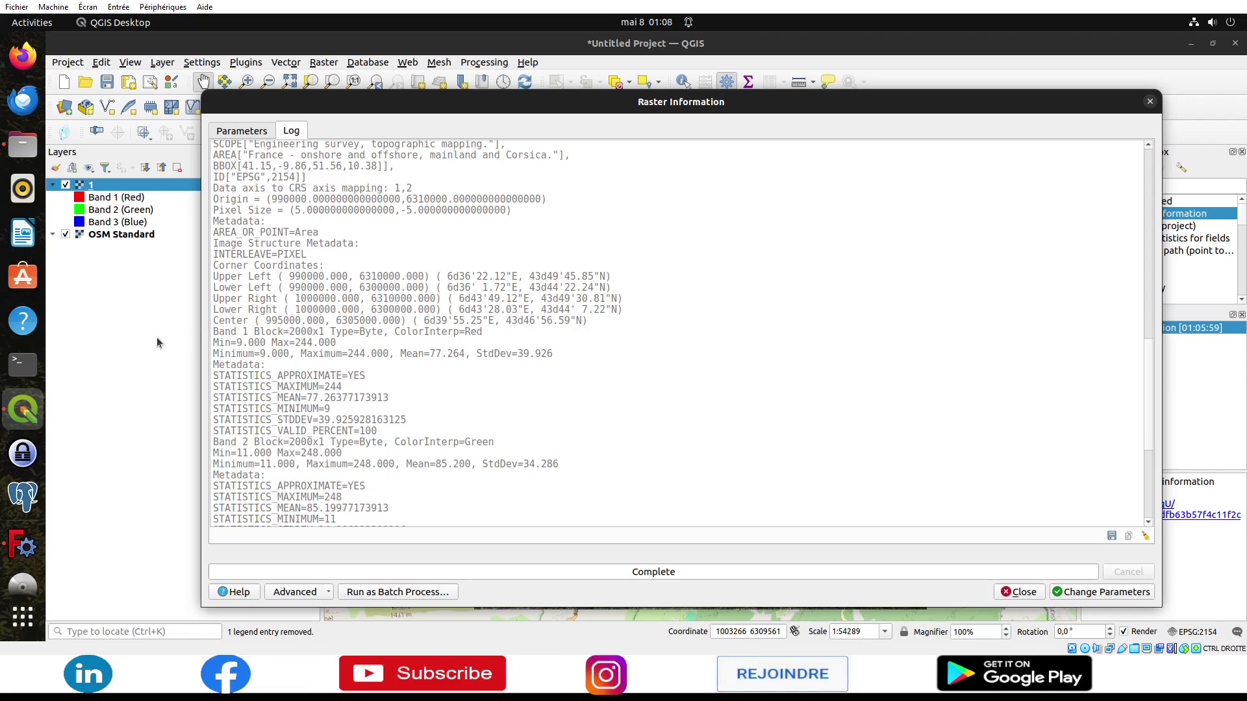
click(22, 545)
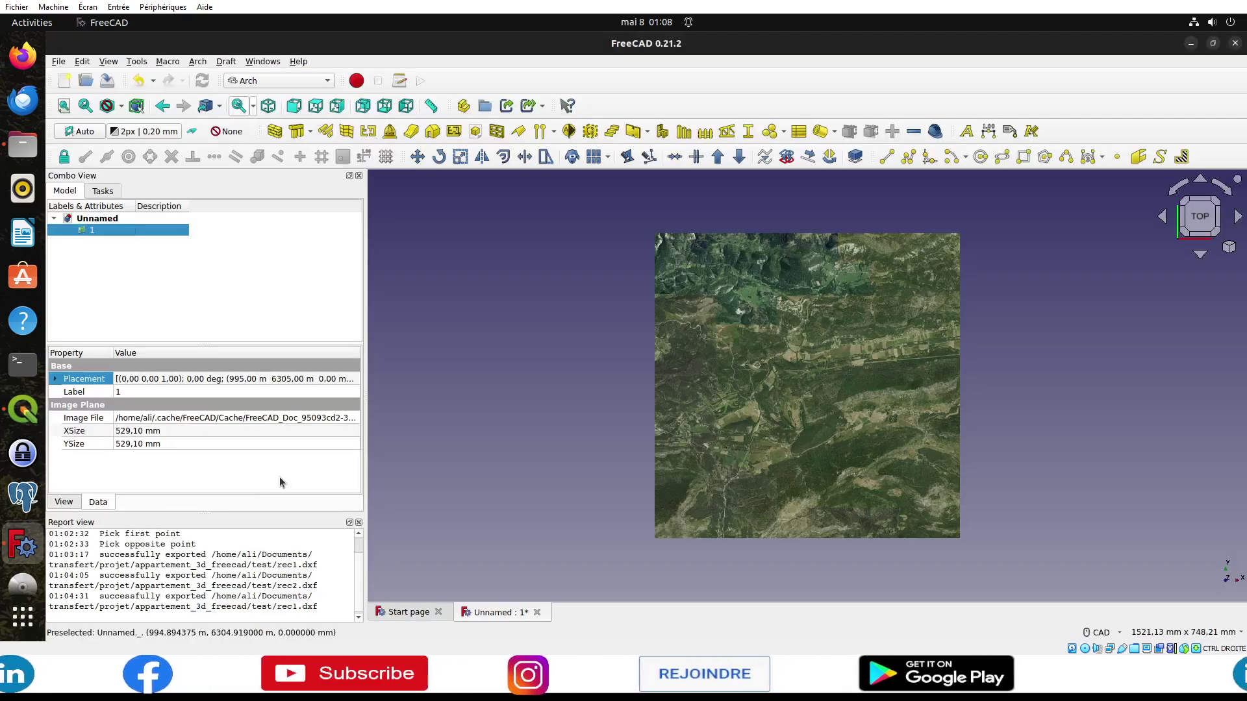
Step: Try switching the image plane's XSize and YSize units to metres in the Data tab
click(150, 431)
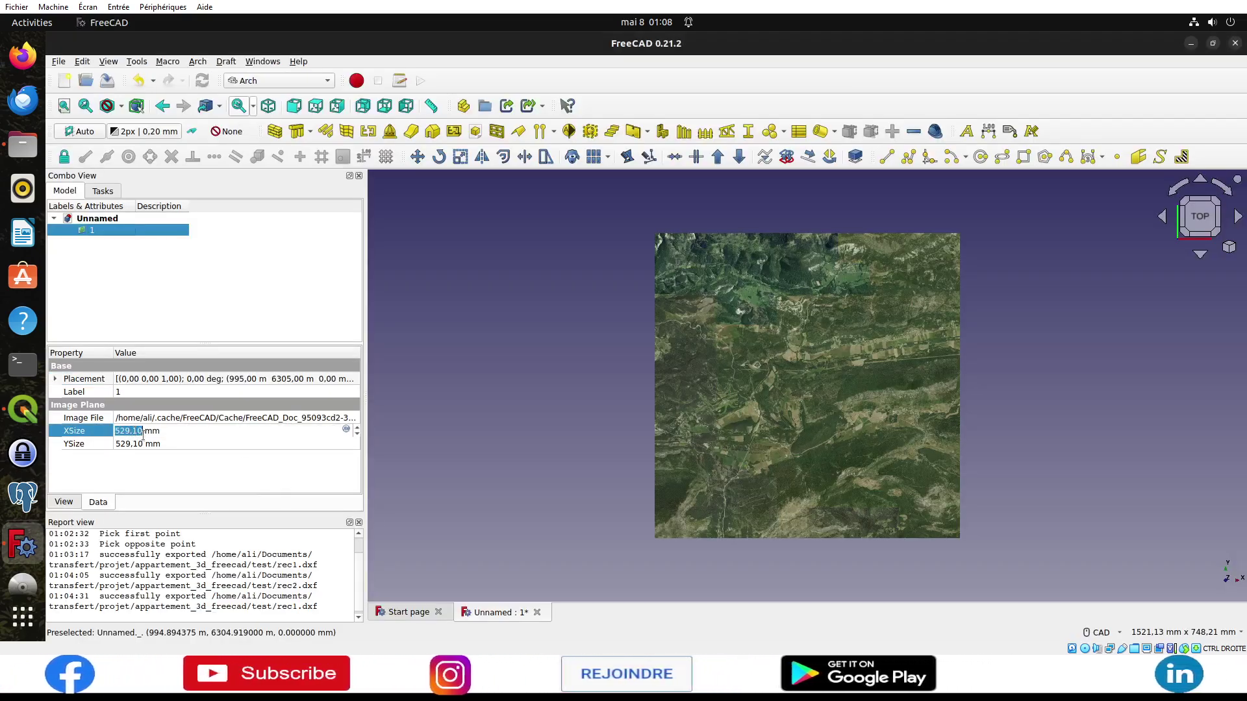
click(152, 456)
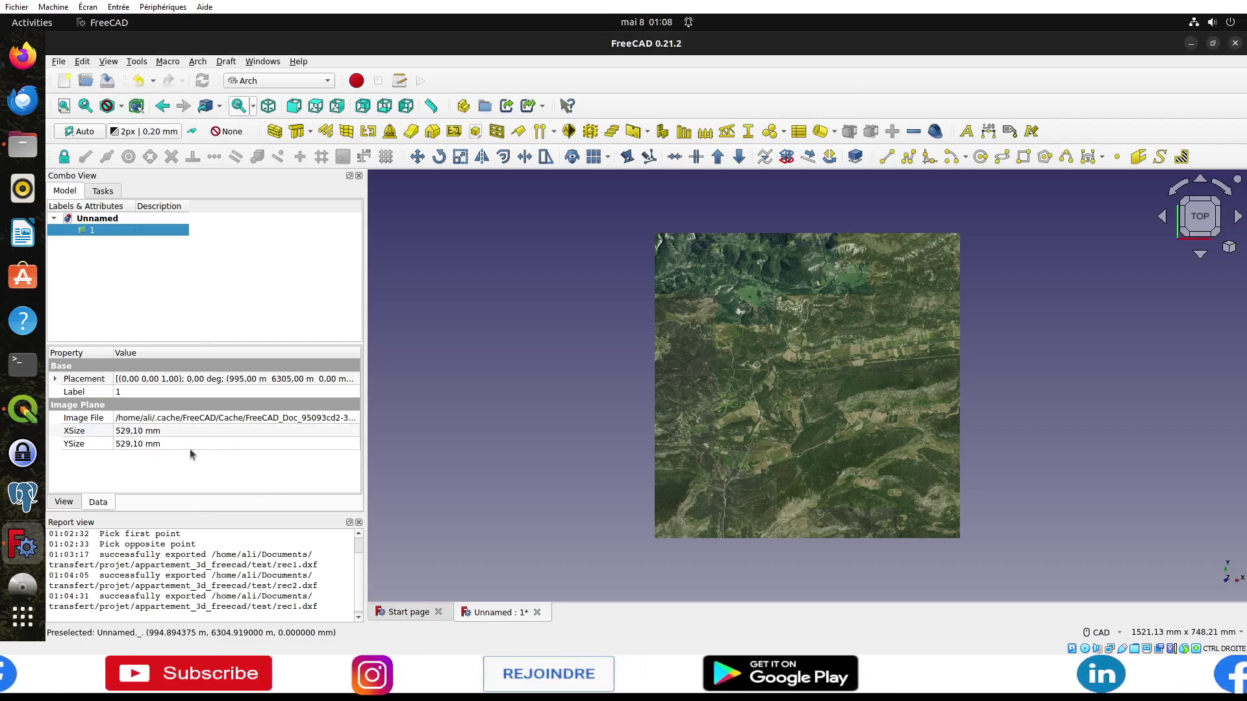
double_click(152, 431)
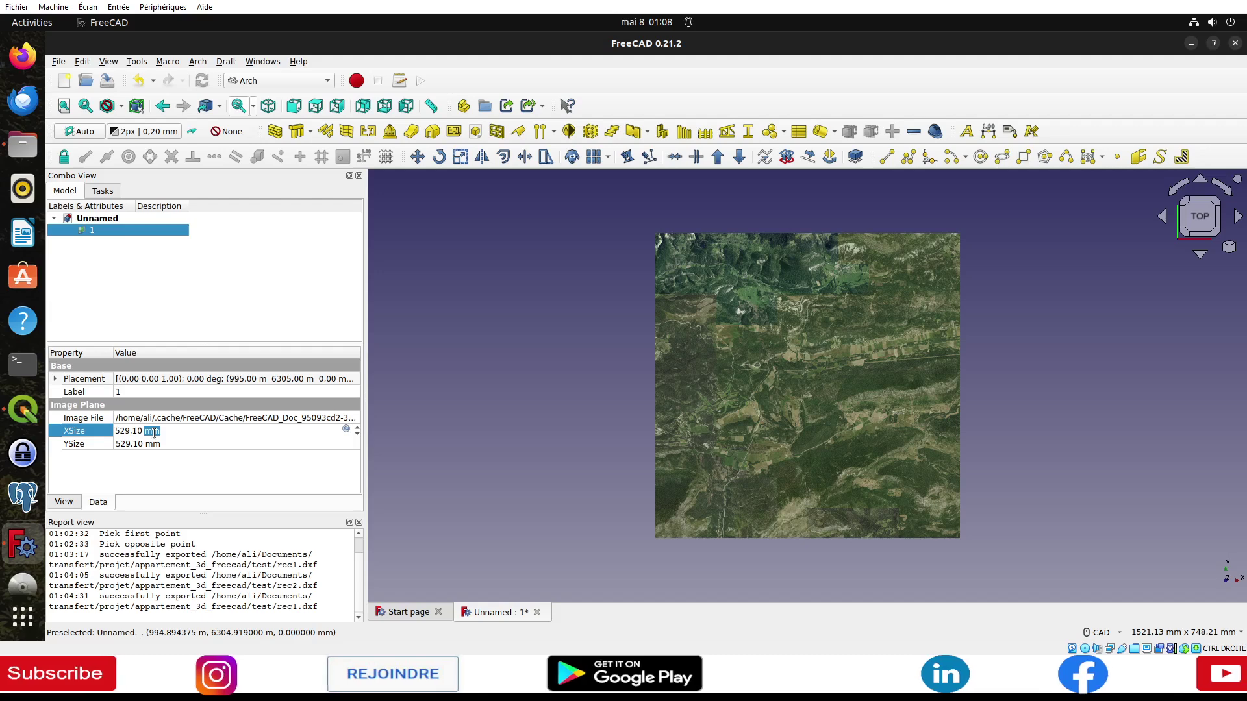
text(m)
double_click(155, 445)
text(m)
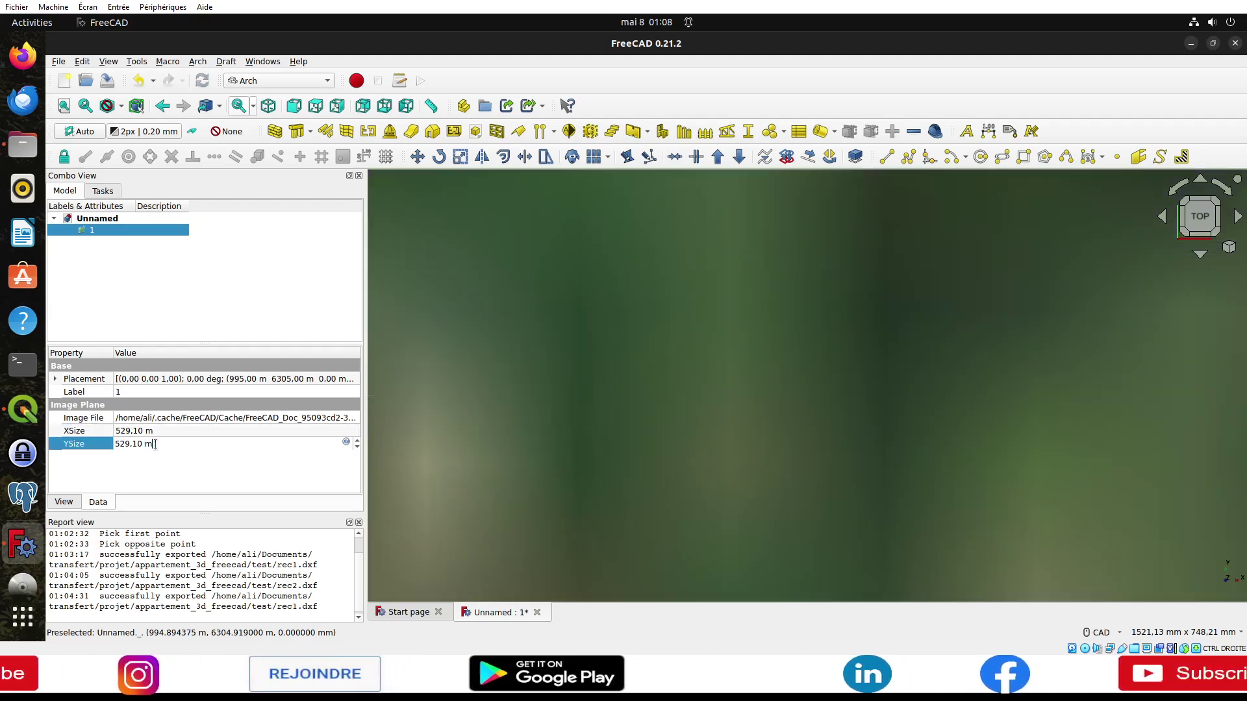
click(160, 462)
scroll(631, 423, down, 5)
scroll(631, 424, down, 5)
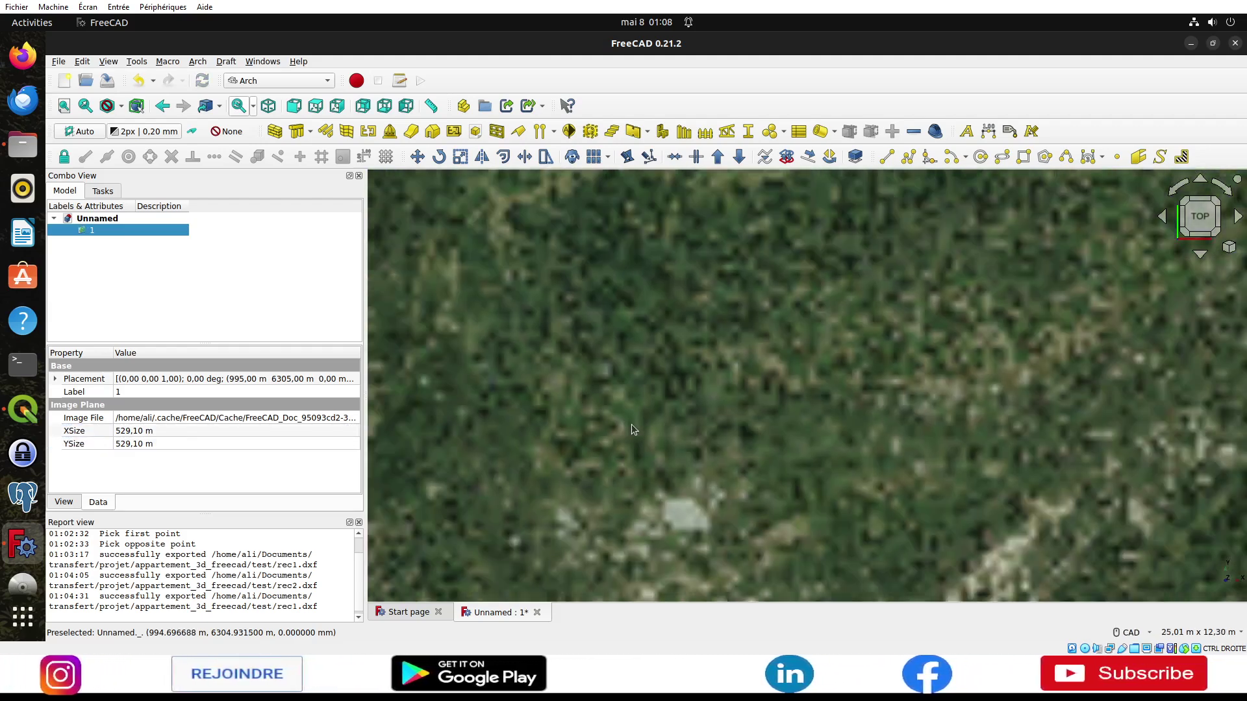
scroll(631, 423, down, 3)
scroll(618, 425, down, 3)
scroll(618, 426, down, 3)
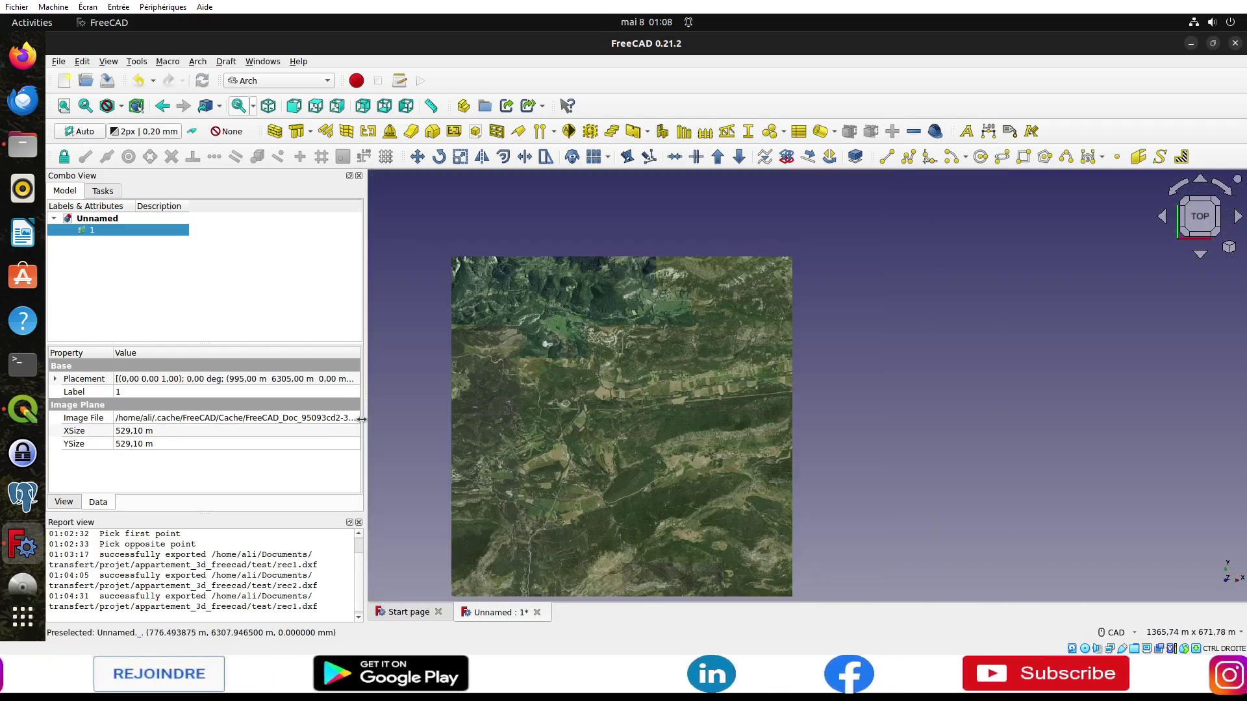
Step: Enter 5000 as the image plane's XSize and YSize values
click(138, 430)
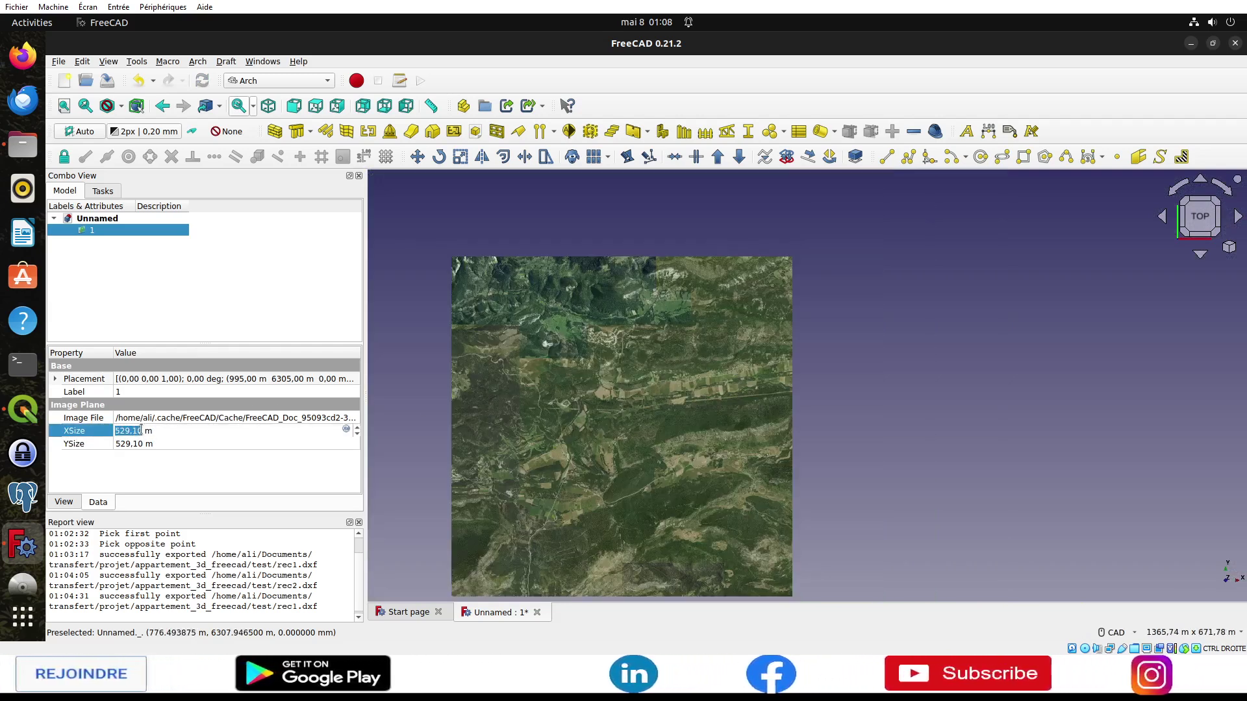
text(5000)
key(Return)
click(140, 443)
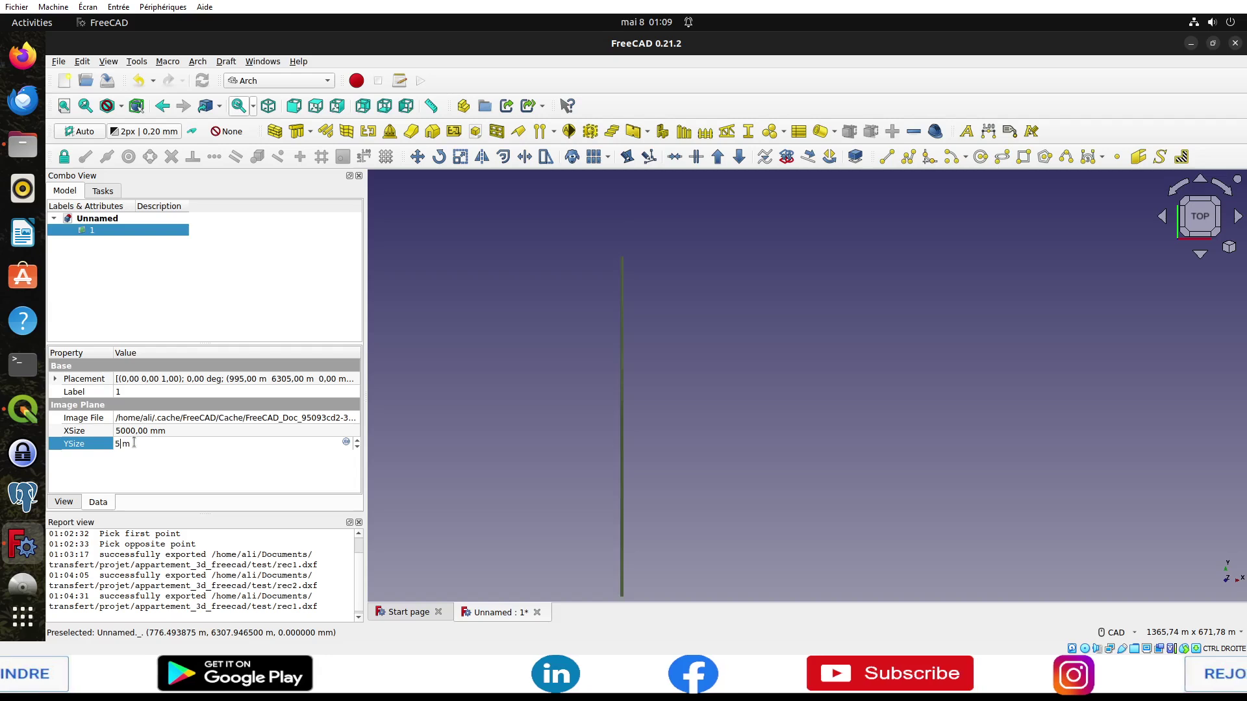
text(5000)
click(144, 464)
Step: Re-enter YSize and XSize as 5m each, committing both with Enter
click(158, 444)
double_click(160, 444)
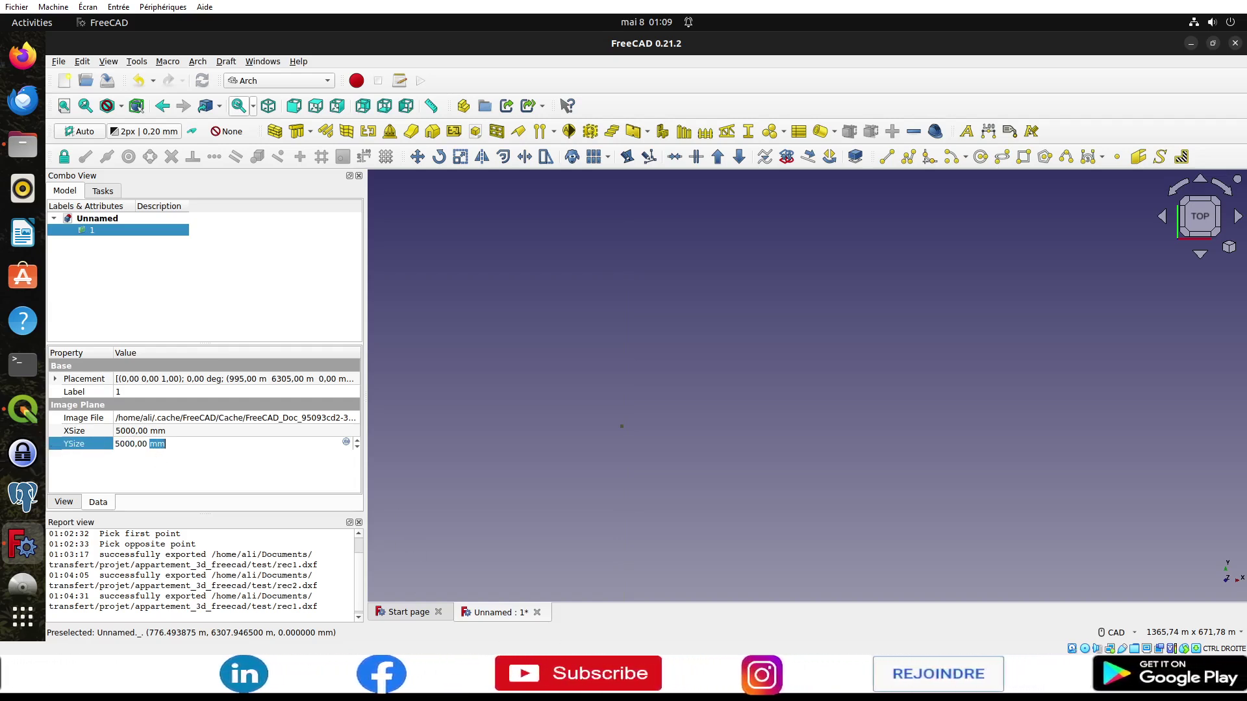
triple_click(171, 444)
text(5)
text(m)
key(Return)
double_click(158, 431)
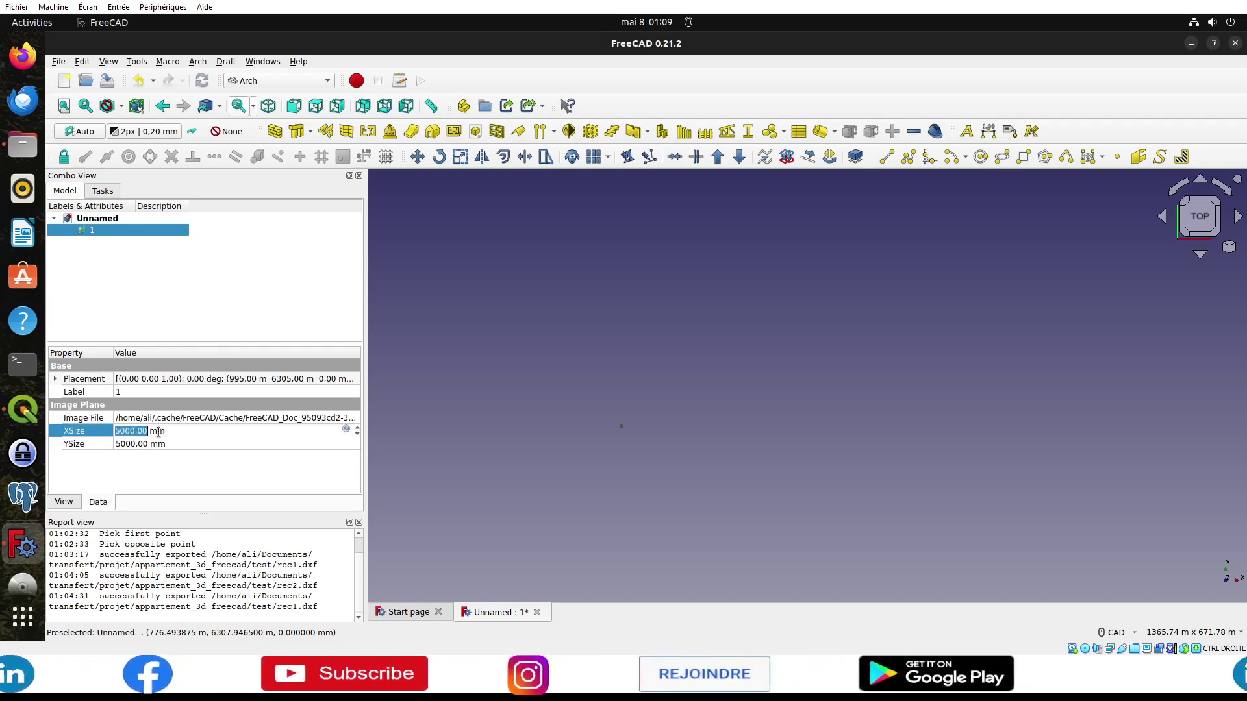
triple_click(158, 431)
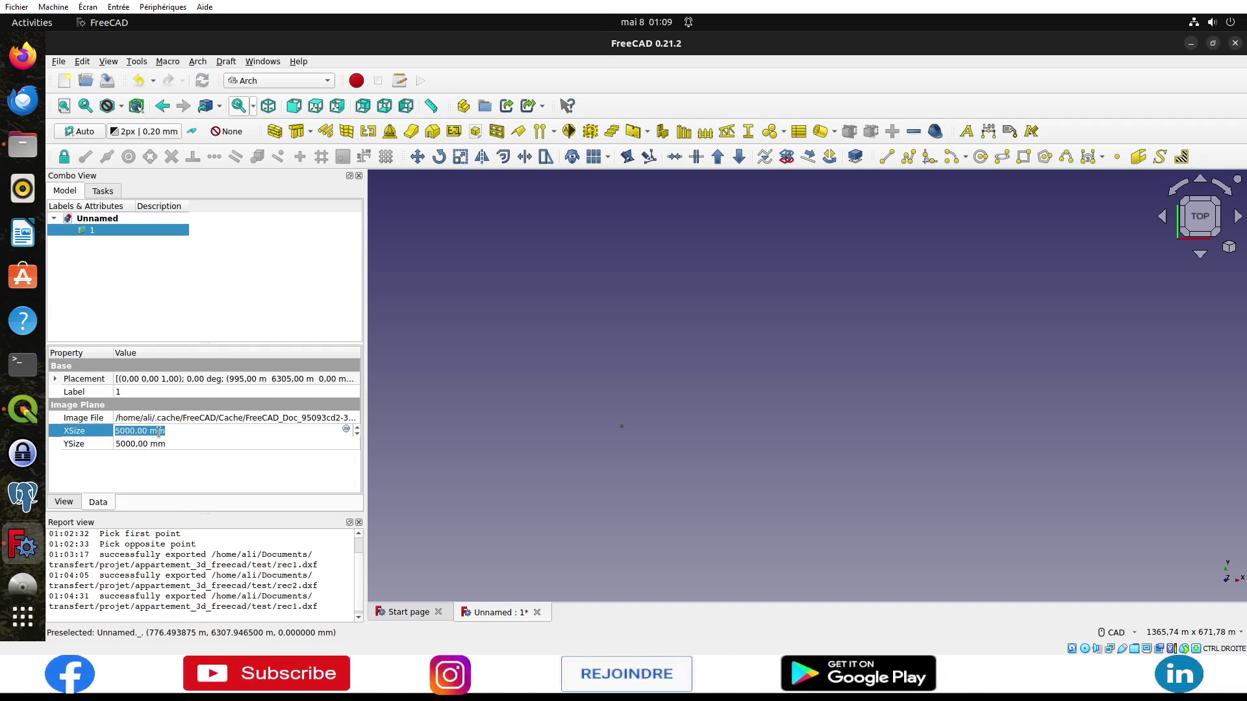
text(5m)
key(Return)
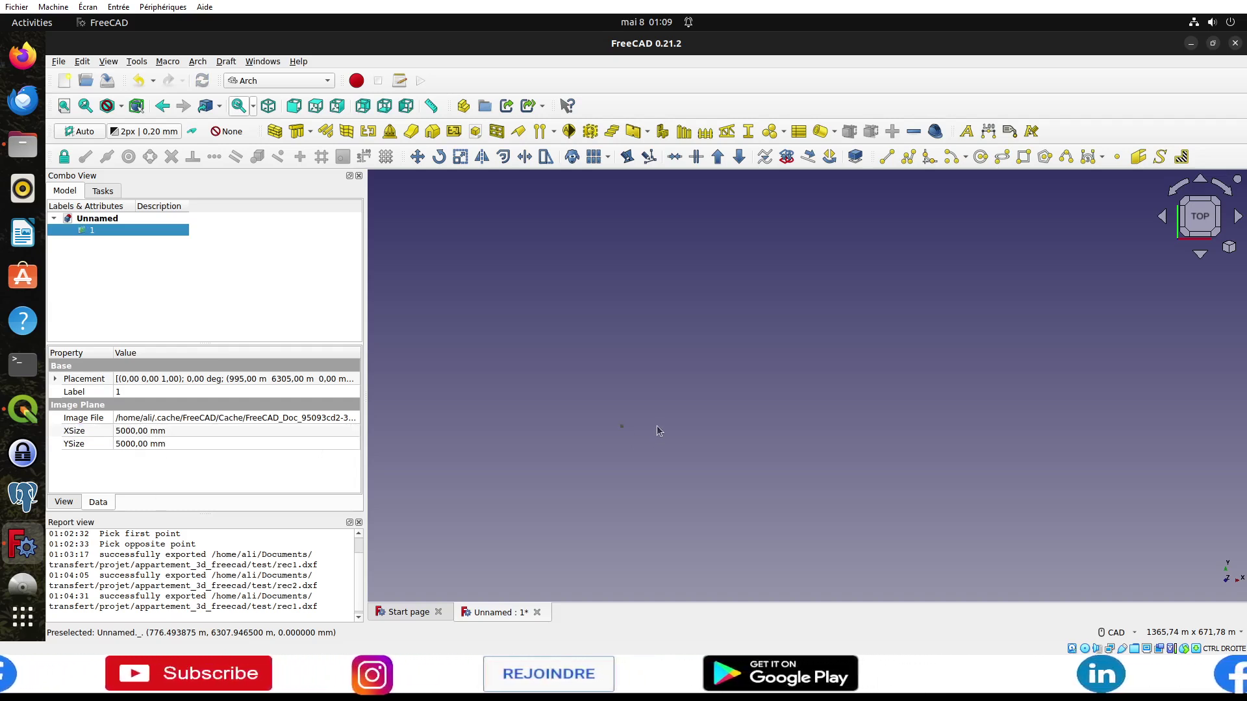
Step: Draw a Draft rectangle over the upper-middle of the aerial image plane
scroll(625, 423, up, 4)
scroll(656, 430, up, 4)
scroll(656, 432, up, 10)
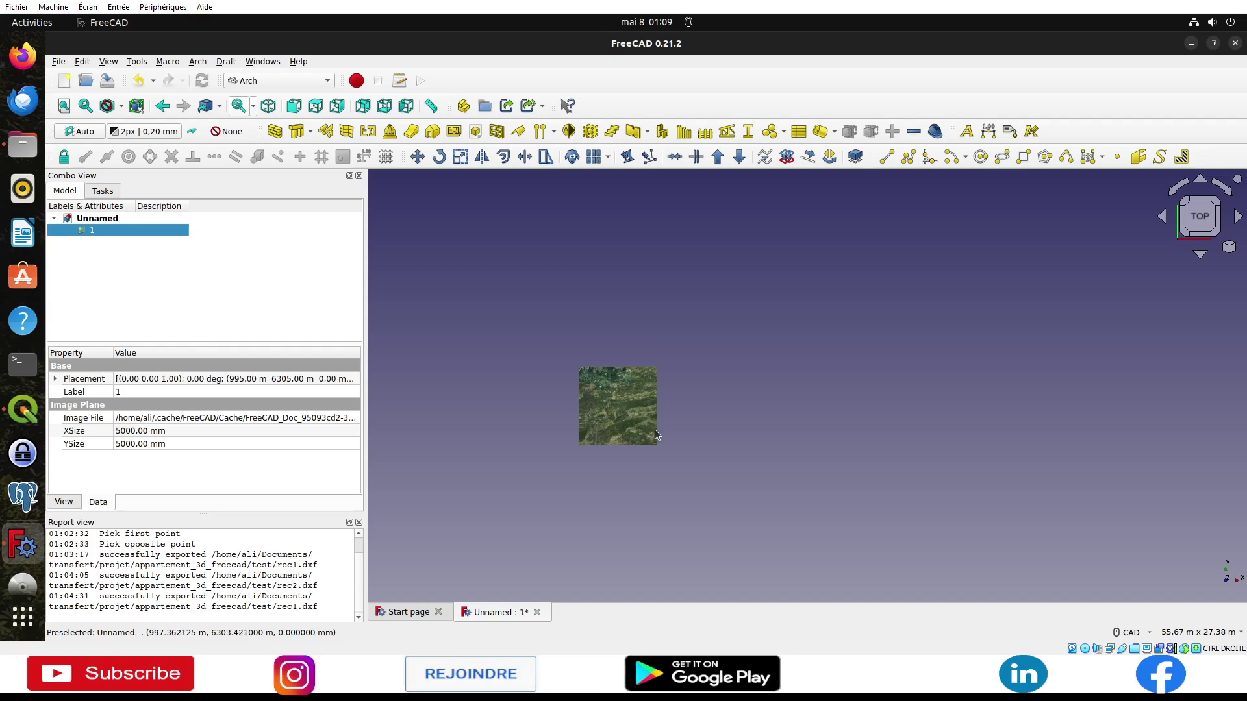
scroll(656, 434, up, 3)
scroll(584, 370, up, 7)
middle_drag(606, 430, 648, 376)
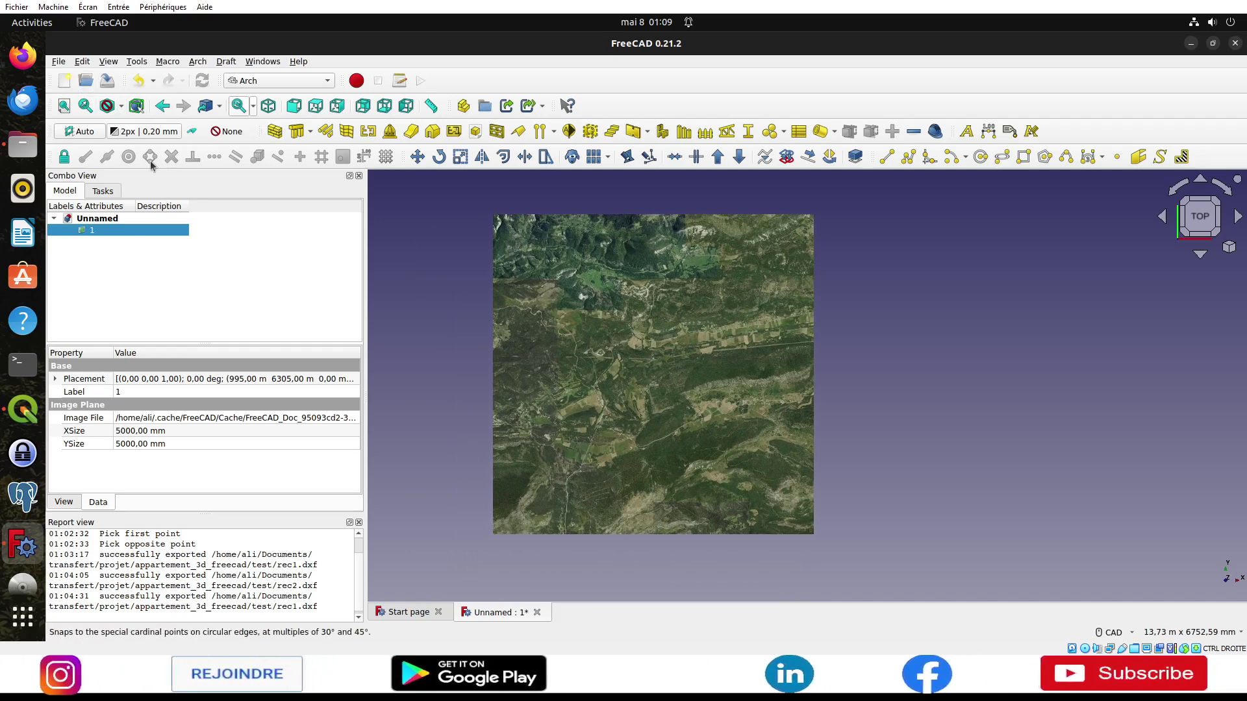
click(102, 191)
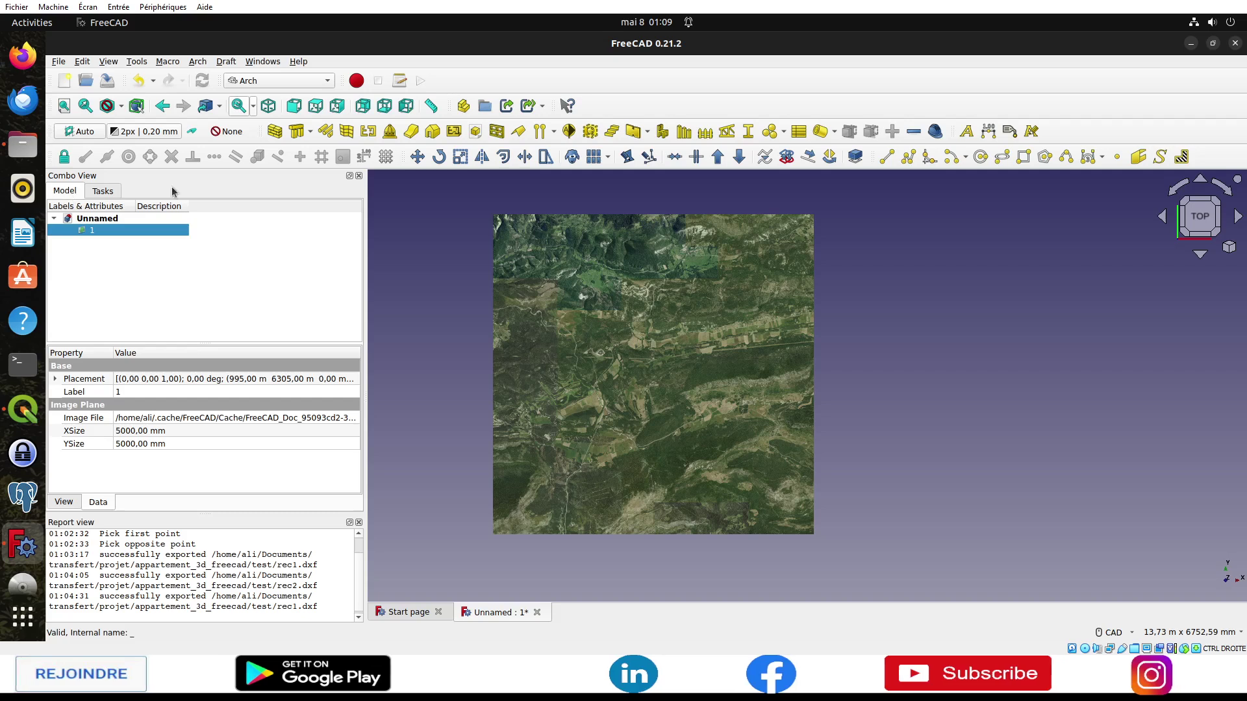
click(1024, 157)
click(570, 273)
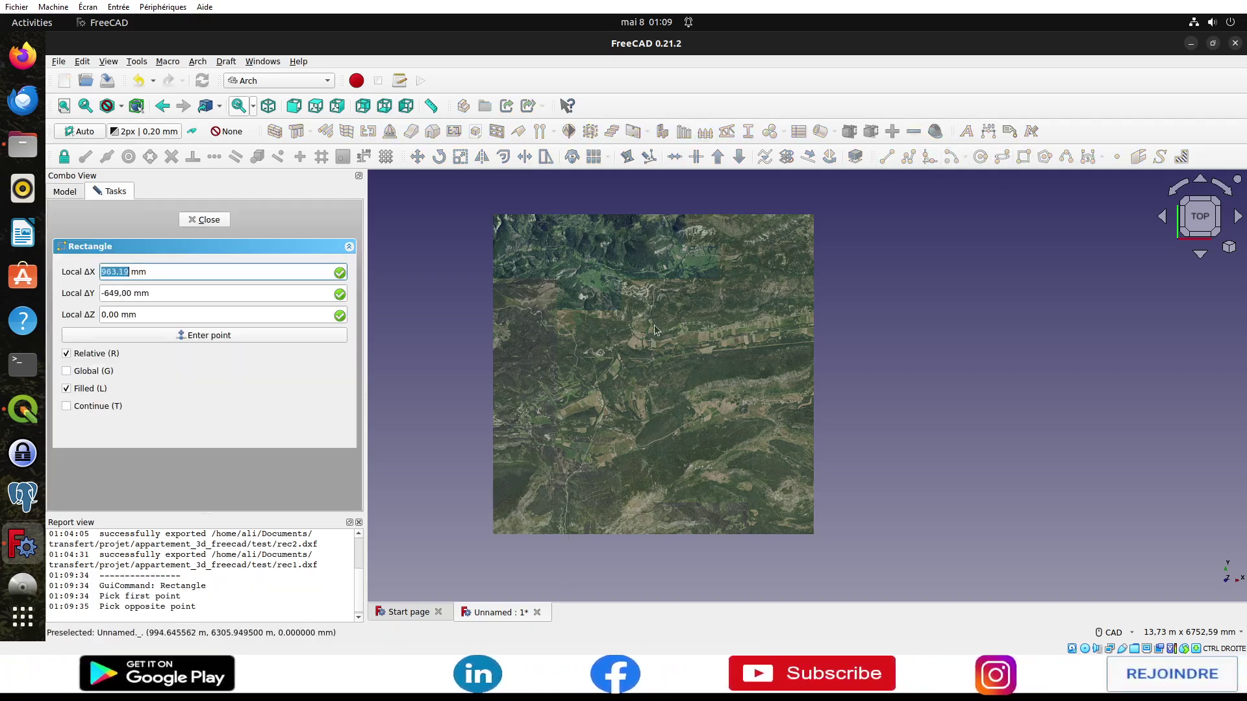
click(699, 348)
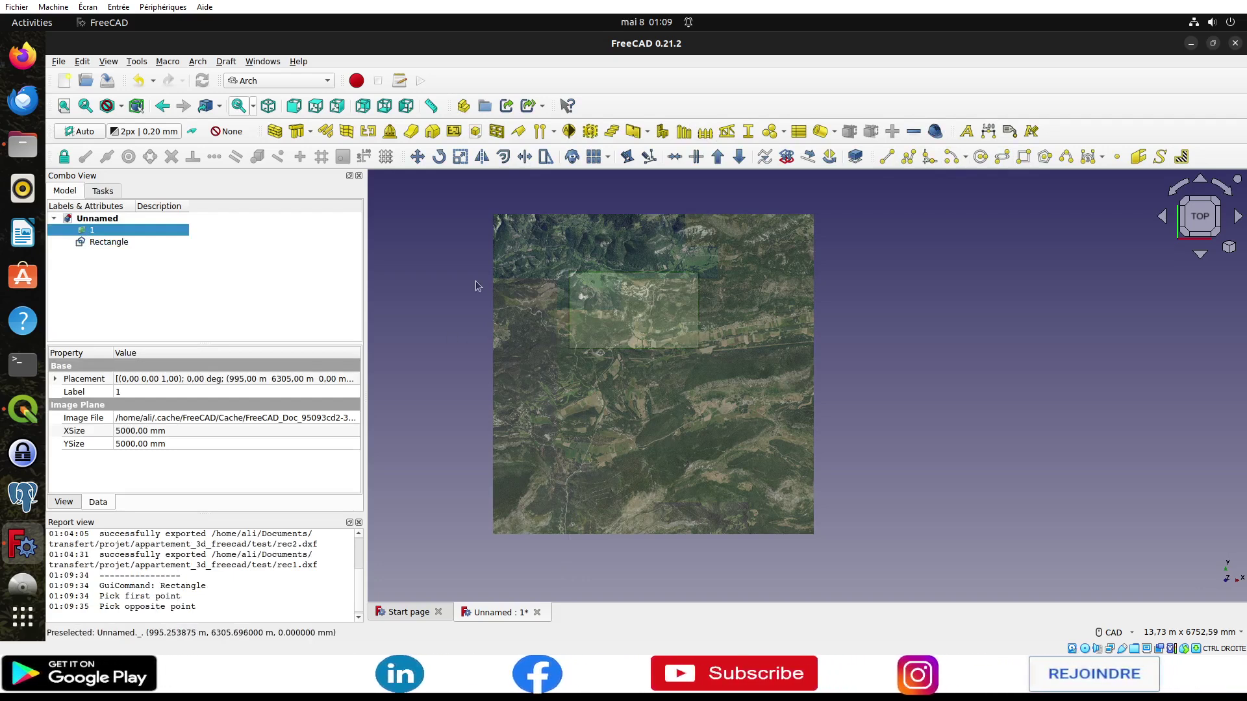
Step: Export the Rectangle to rec2.dxf, replacing the existing file, then switch to QGIS
click(114, 241)
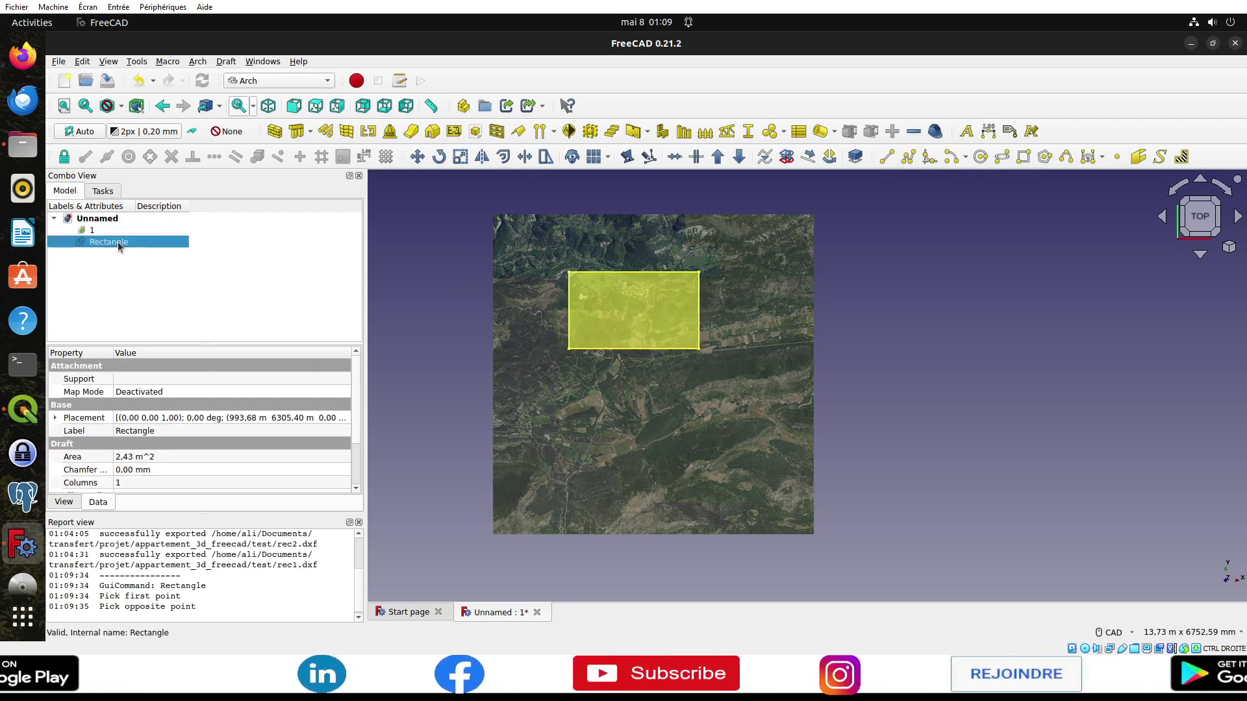
click(63, 65)
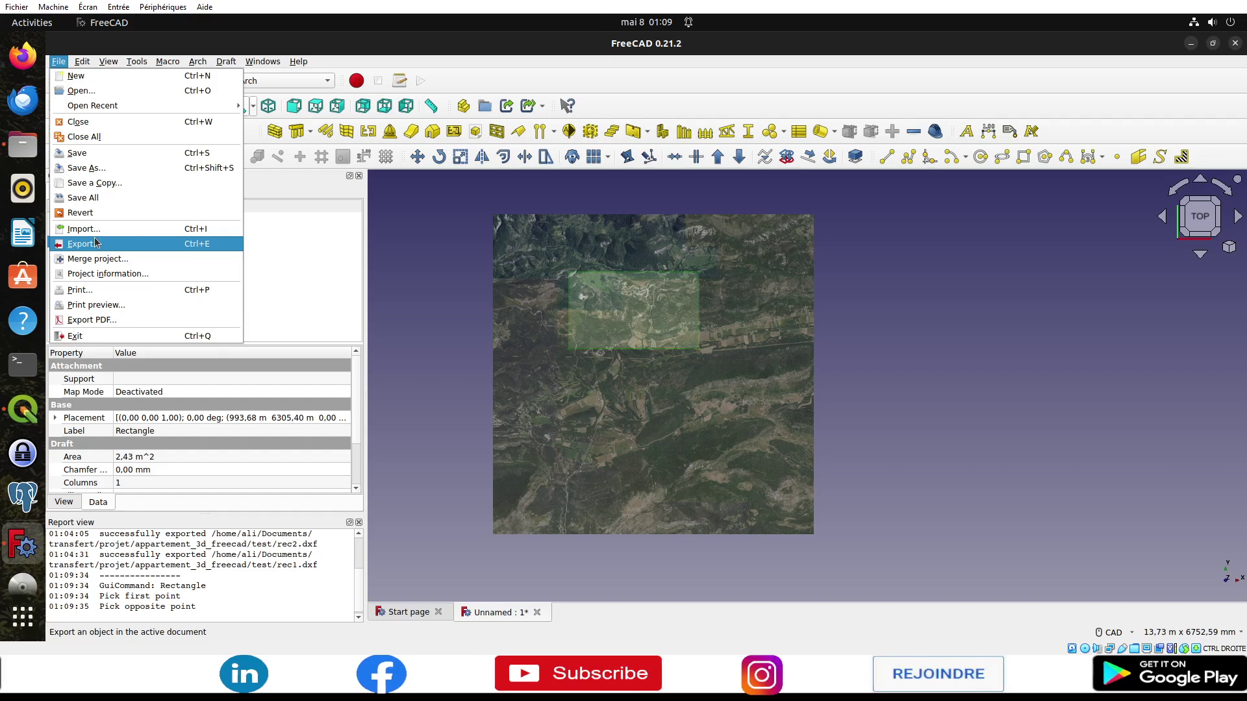
click(96, 243)
click(545, 366)
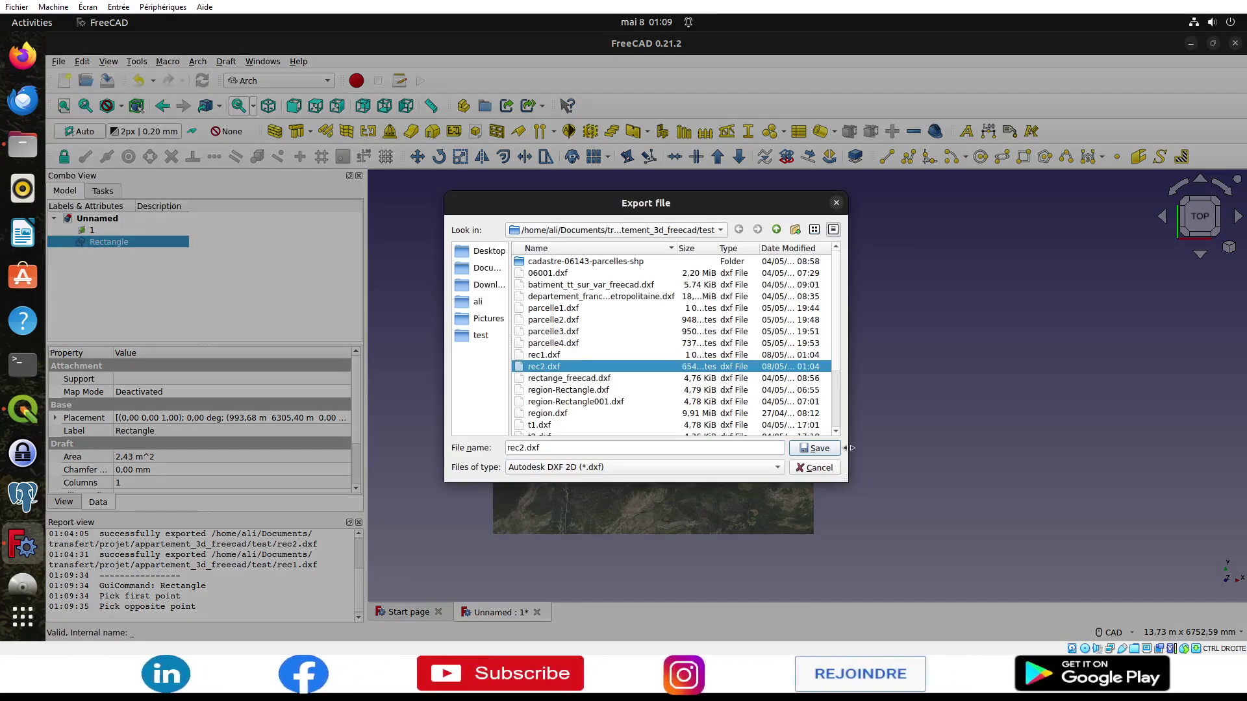
click(814, 448)
click(688, 362)
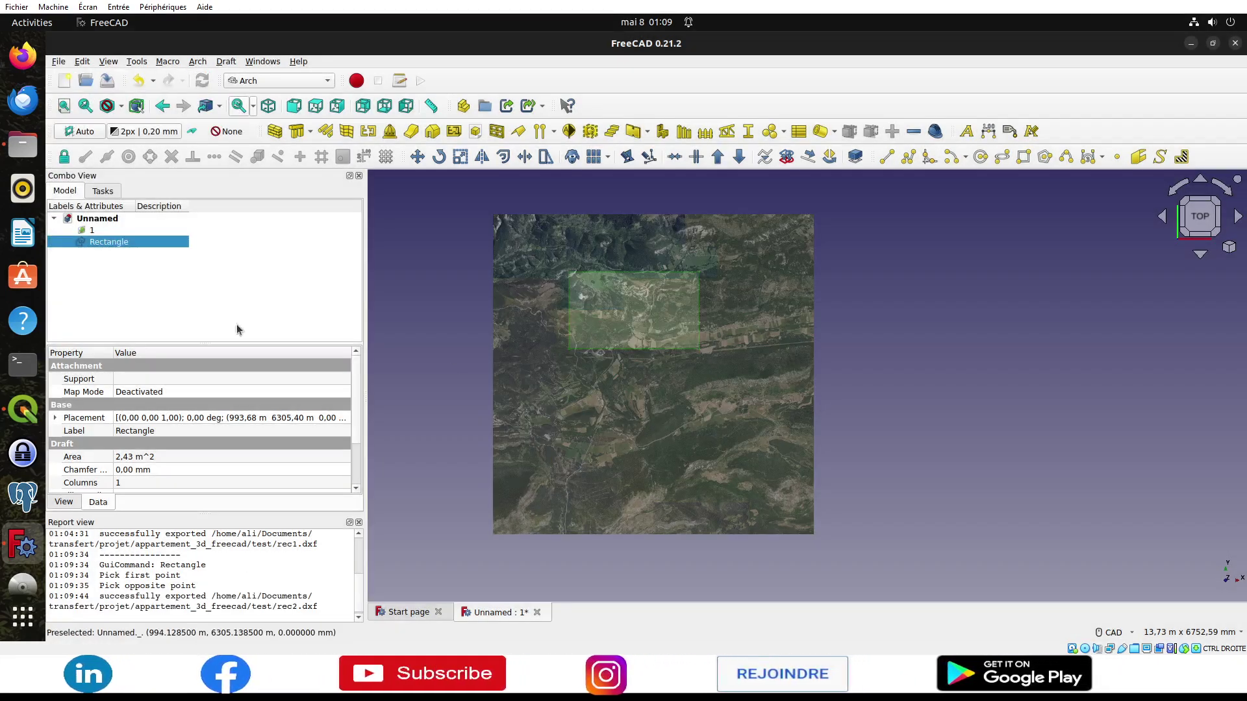
click(22, 410)
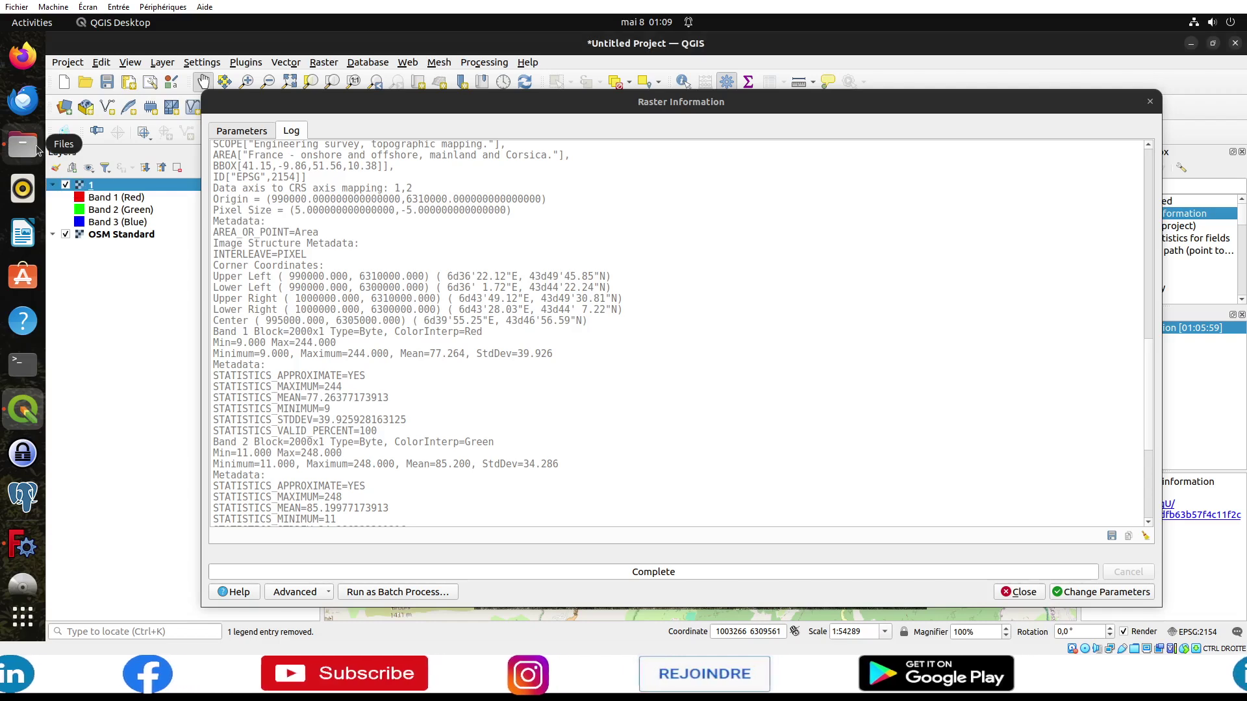
Step: Close the raster report and add rec2.dxf's entities layer to the QGIS map
click(1151, 102)
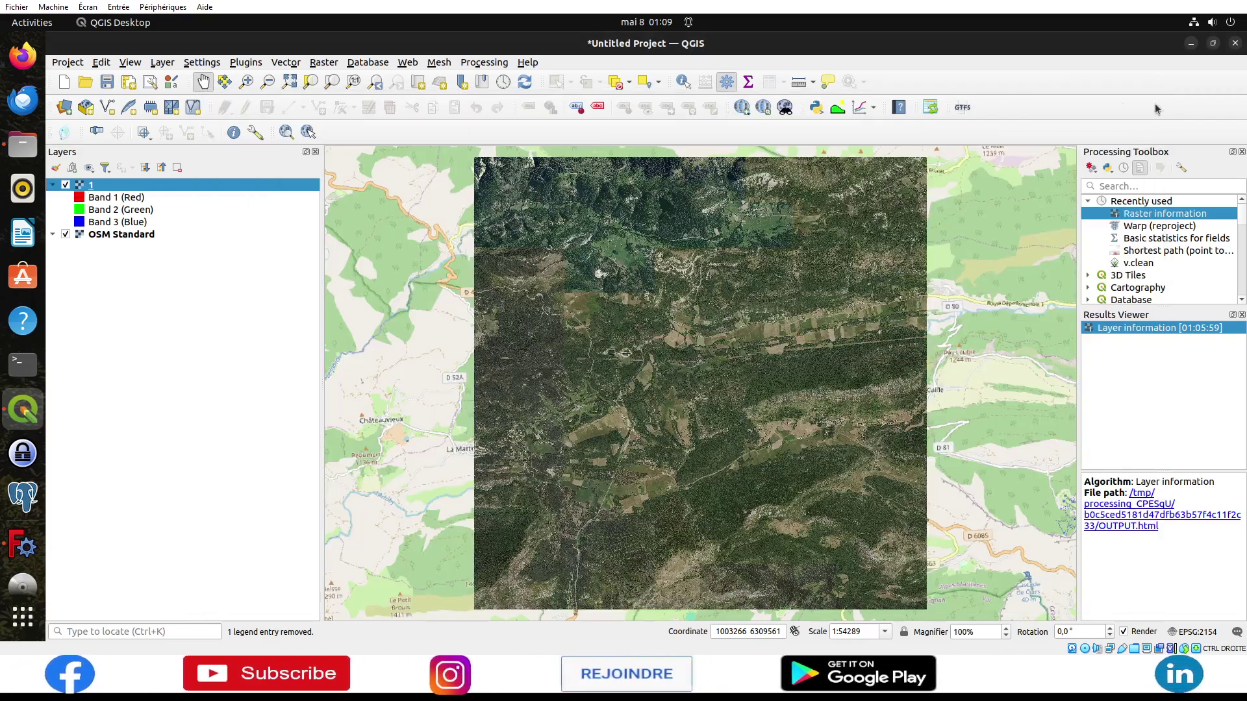
click(23, 144)
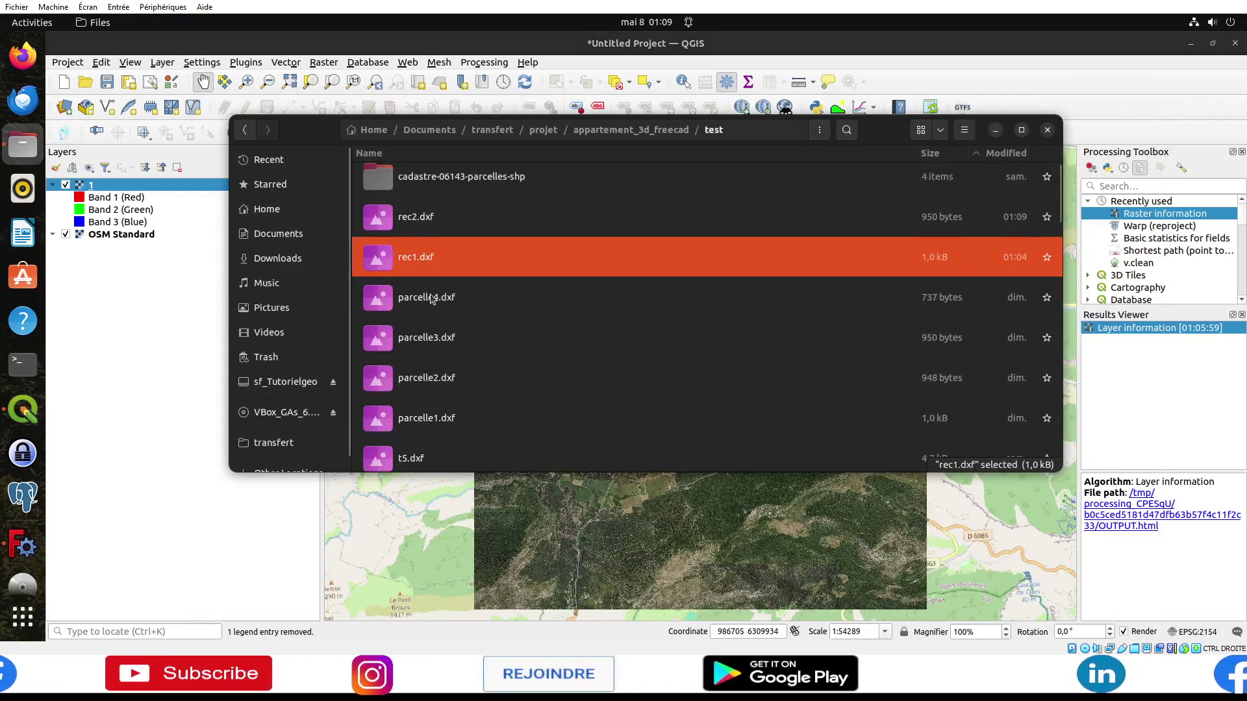
drag(415, 216, 150, 303)
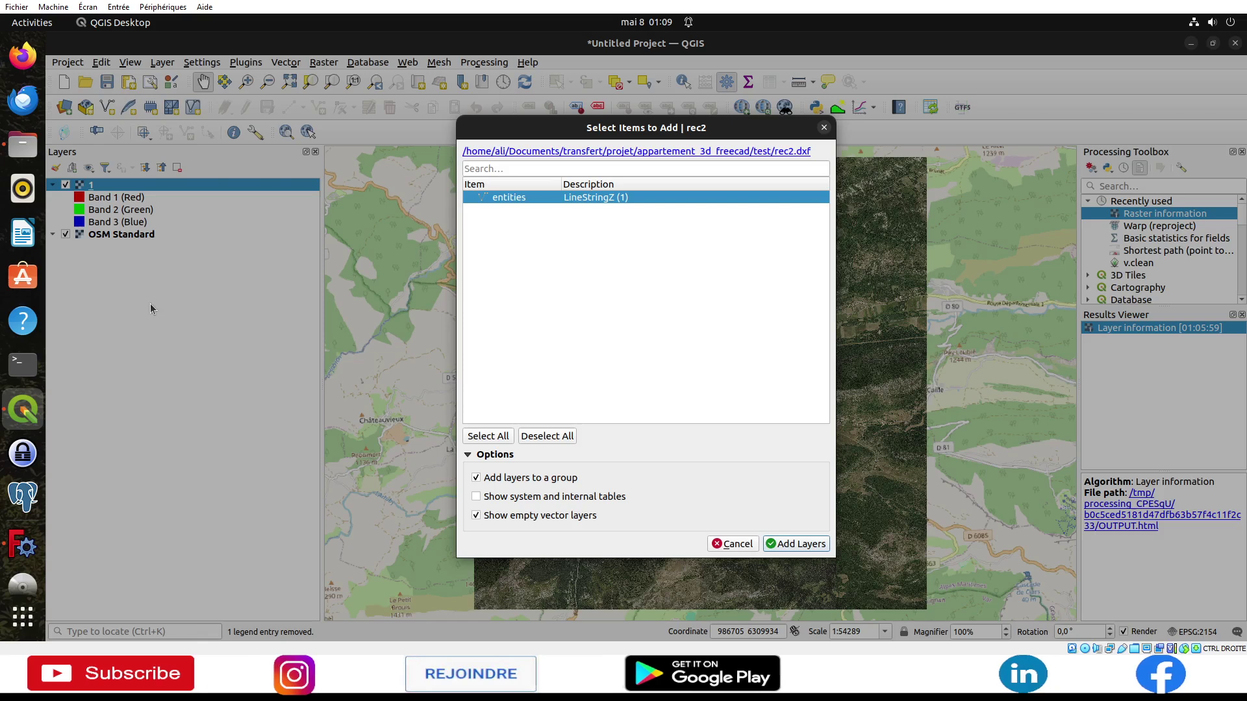
click(796, 543)
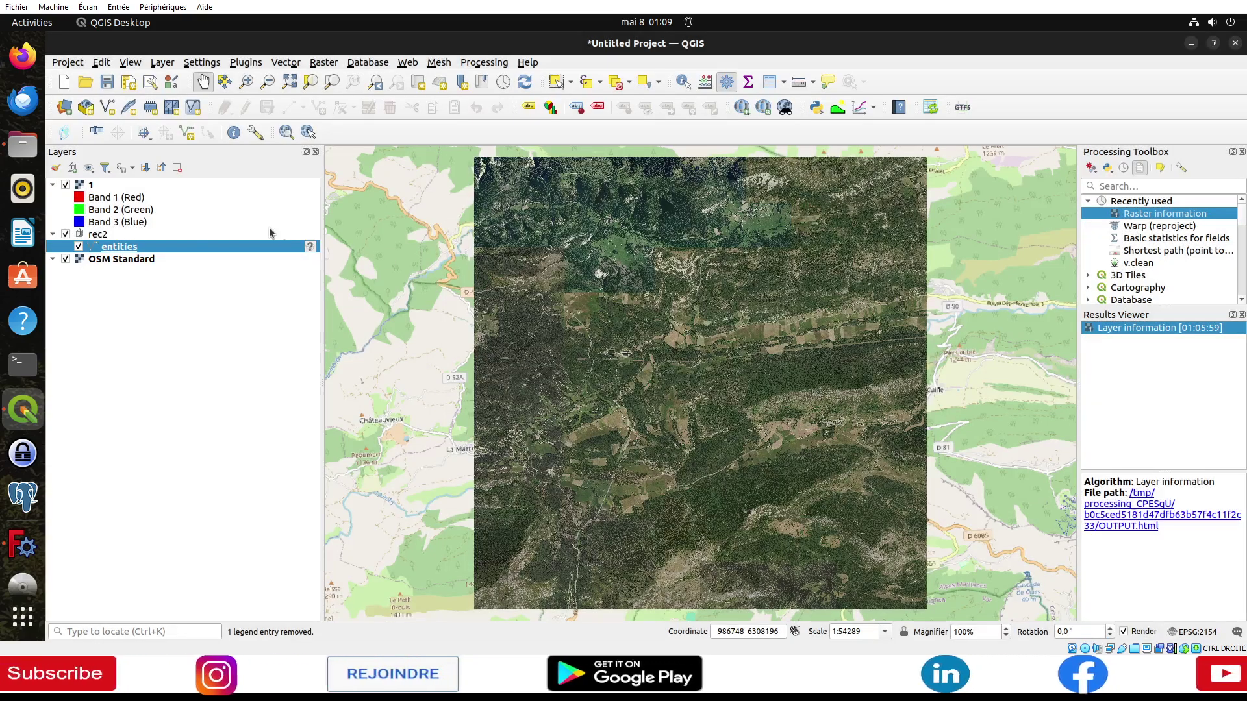
Step: Move the rec2 group above the aerial image, set its CRS to EPSG:2154, then return to FreeCAD
drag(98, 234, 108, 188)
double_click(117, 197)
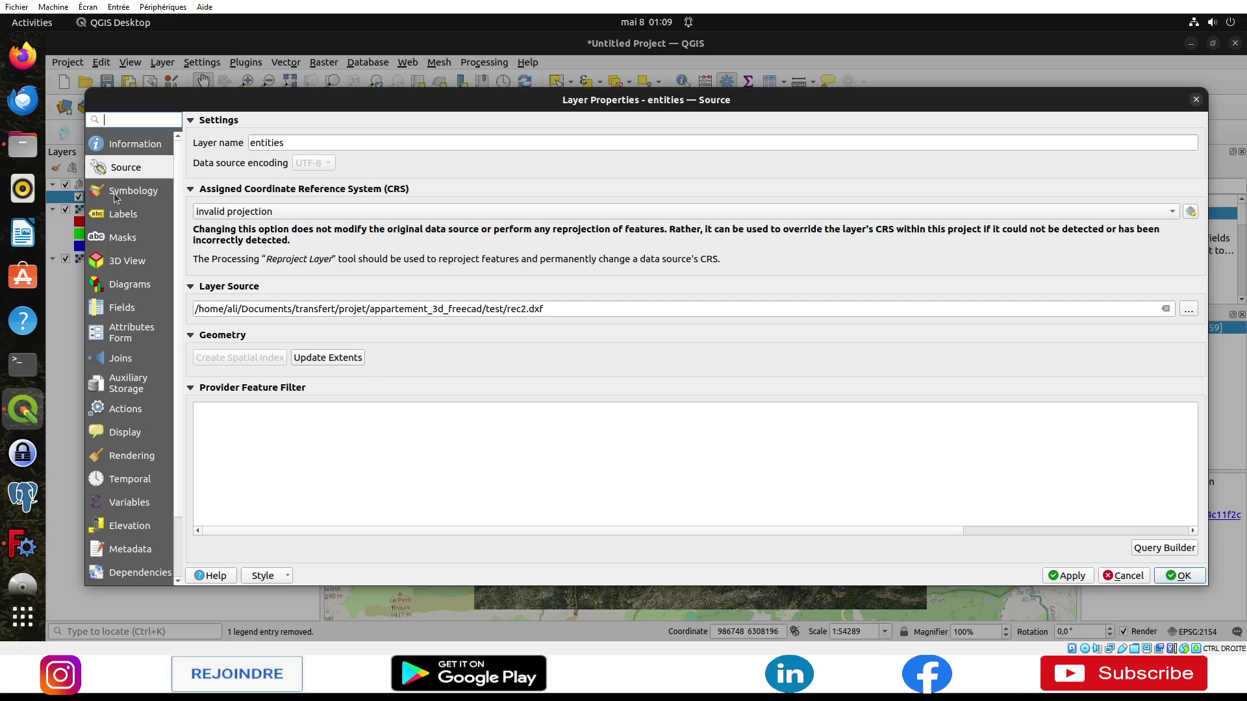
click(328, 213)
click(322, 228)
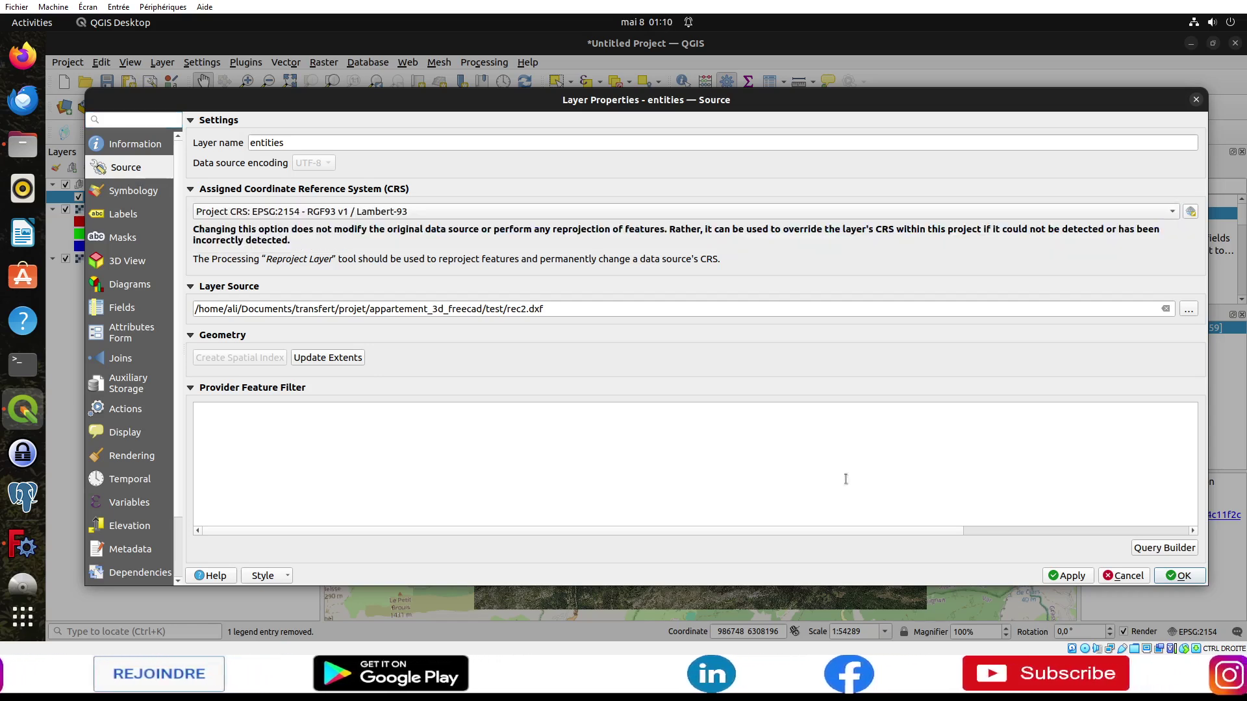
click(1179, 575)
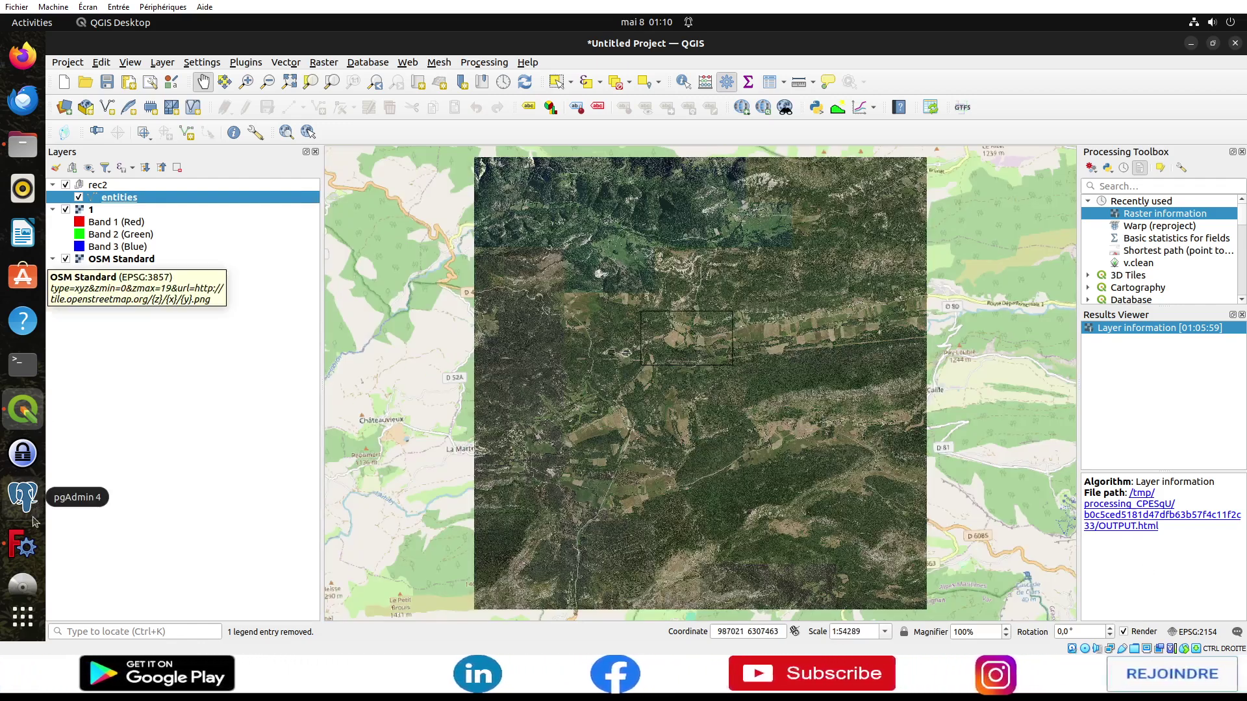
click(43, 540)
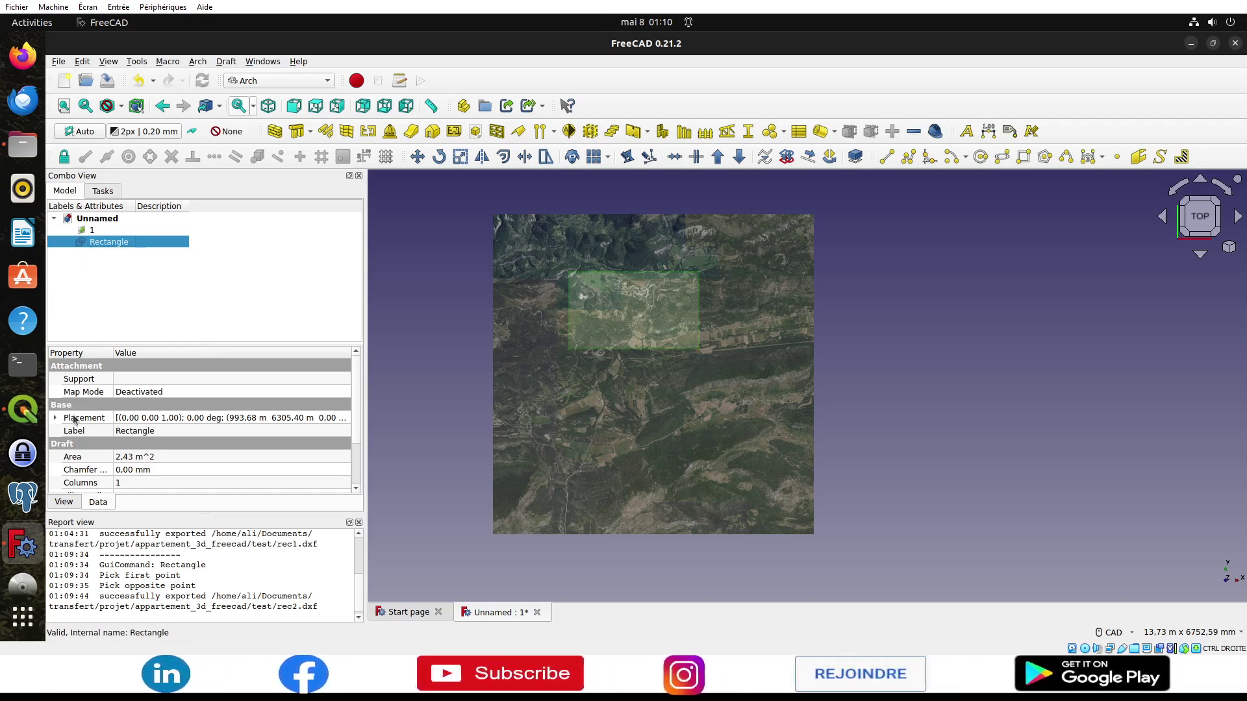
Step: Back in FreeCAD, browse the Rectangle's View and Data properties
click(35, 429)
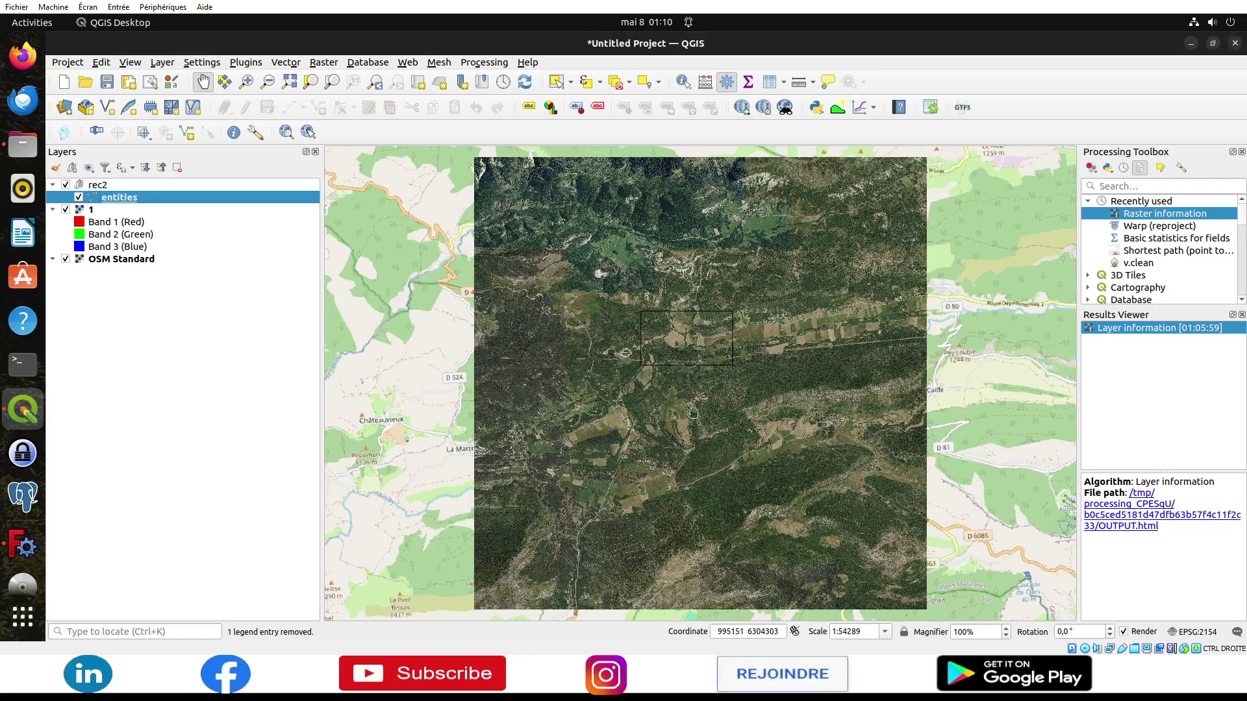
click(23, 545)
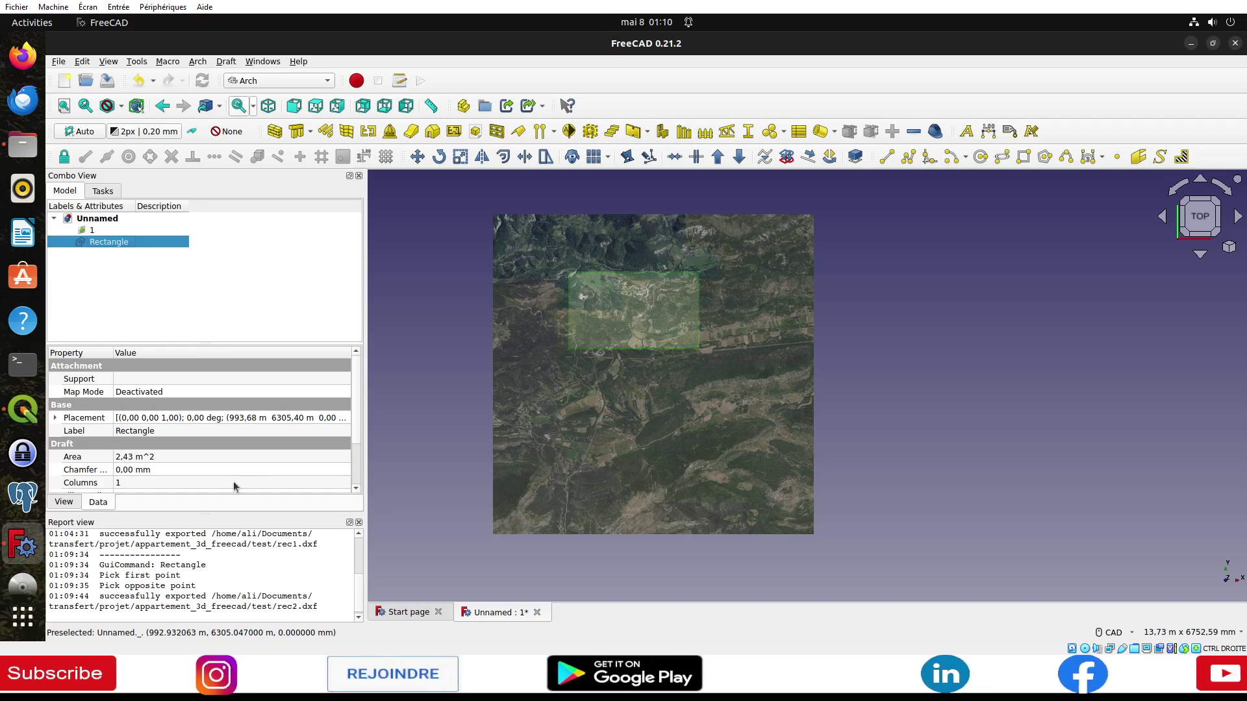
scroll(214, 487, down, 2)
scroll(200, 473, up, 1)
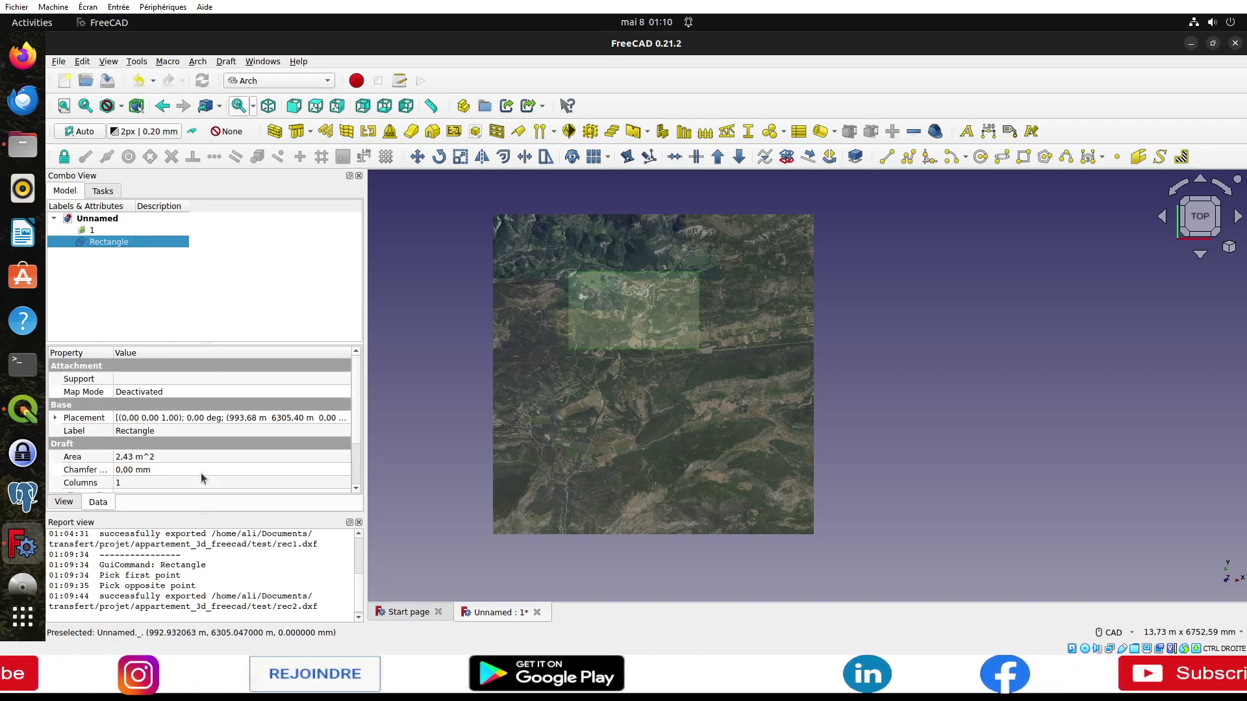
scroll(201, 473, down, 1)
click(72, 505)
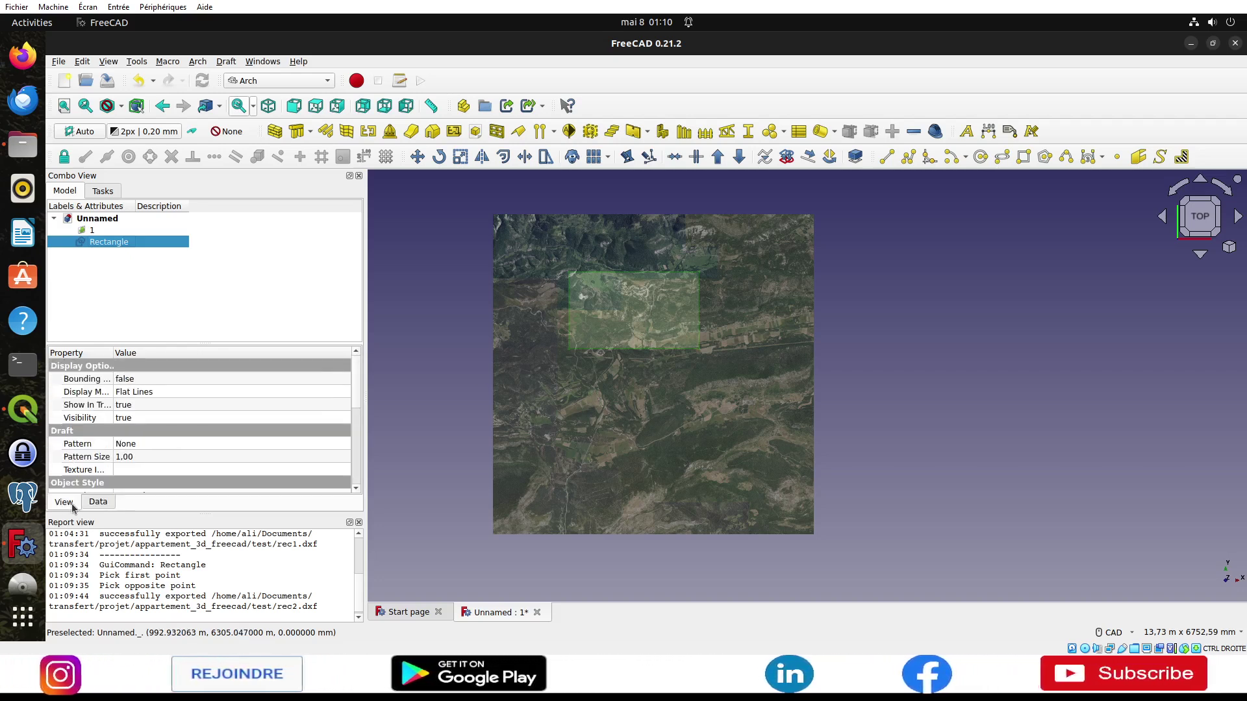
scroll(170, 459, down, 2)
scroll(167, 459, down, 1)
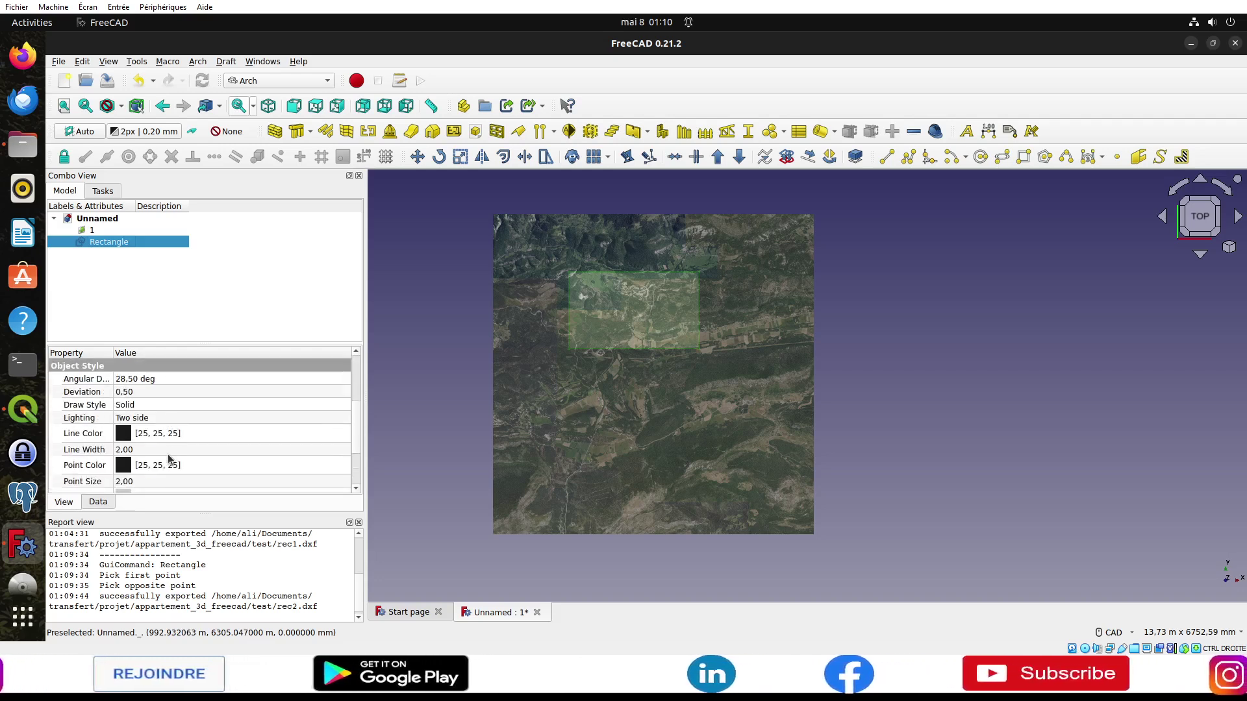
scroll(168, 459, down, 2)
scroll(168, 460, up, 5)
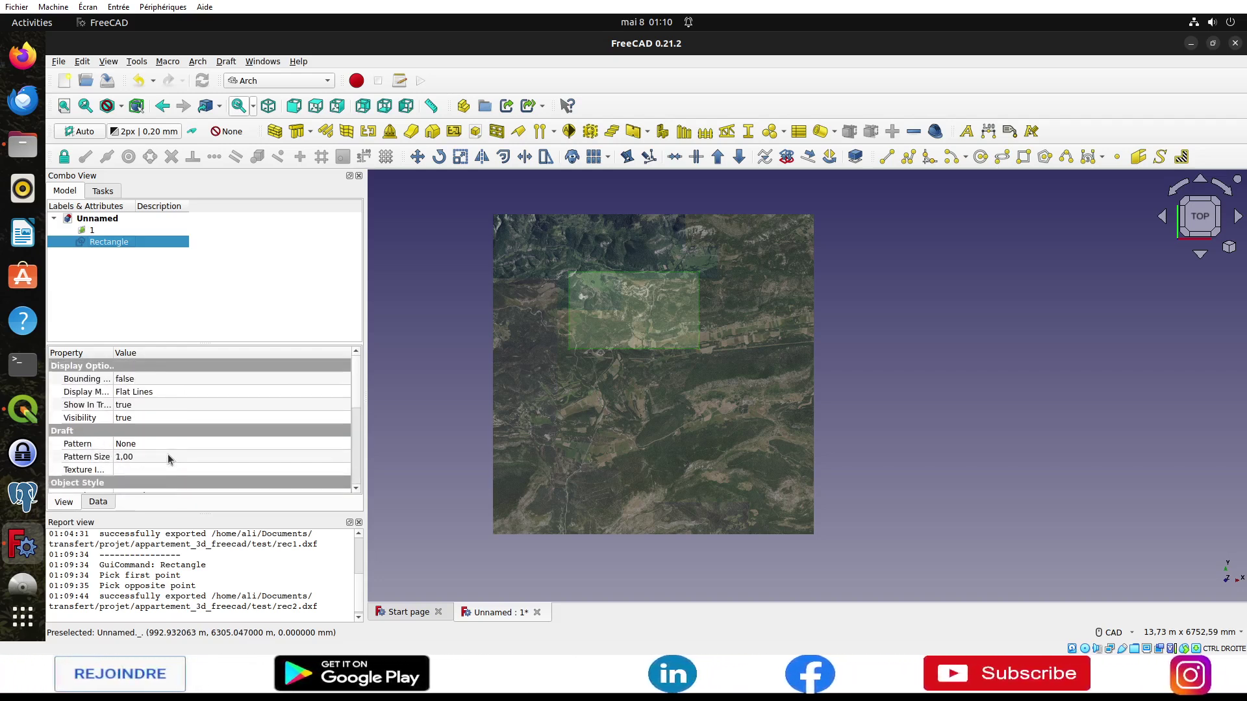
click(99, 502)
scroll(158, 412, up, 2)
scroll(154, 406, down, 1)
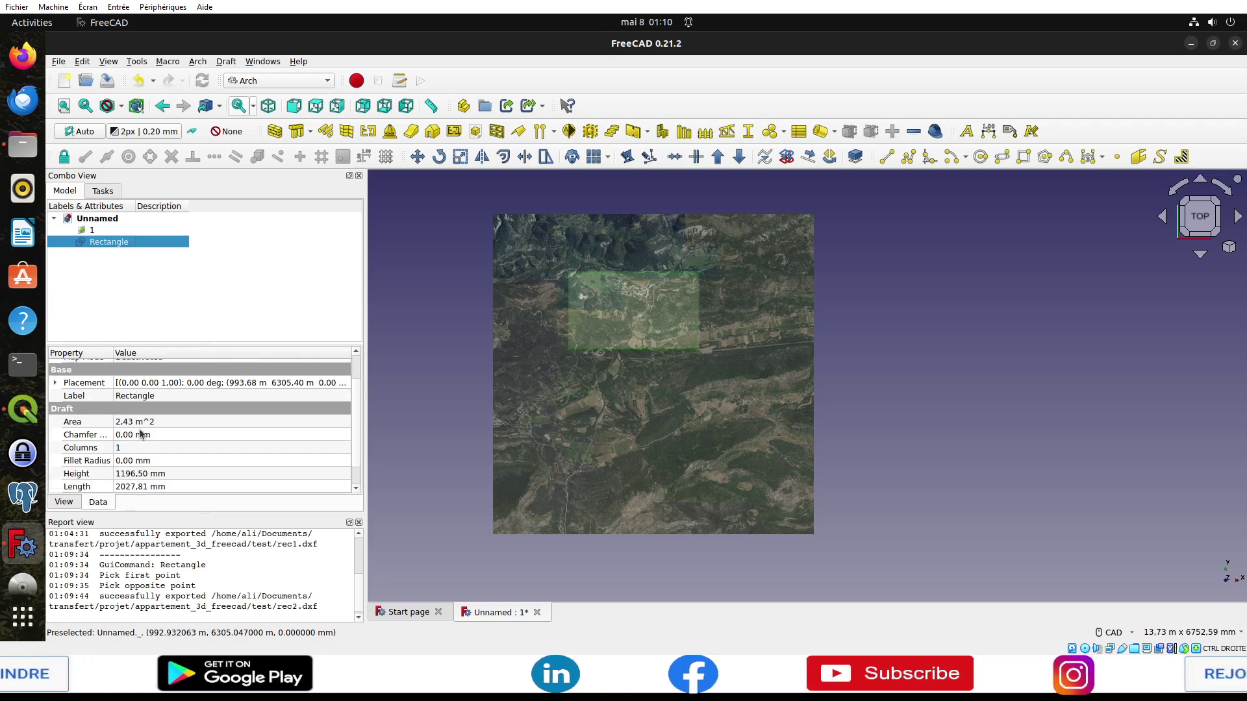
scroll(139, 428, down, 1)
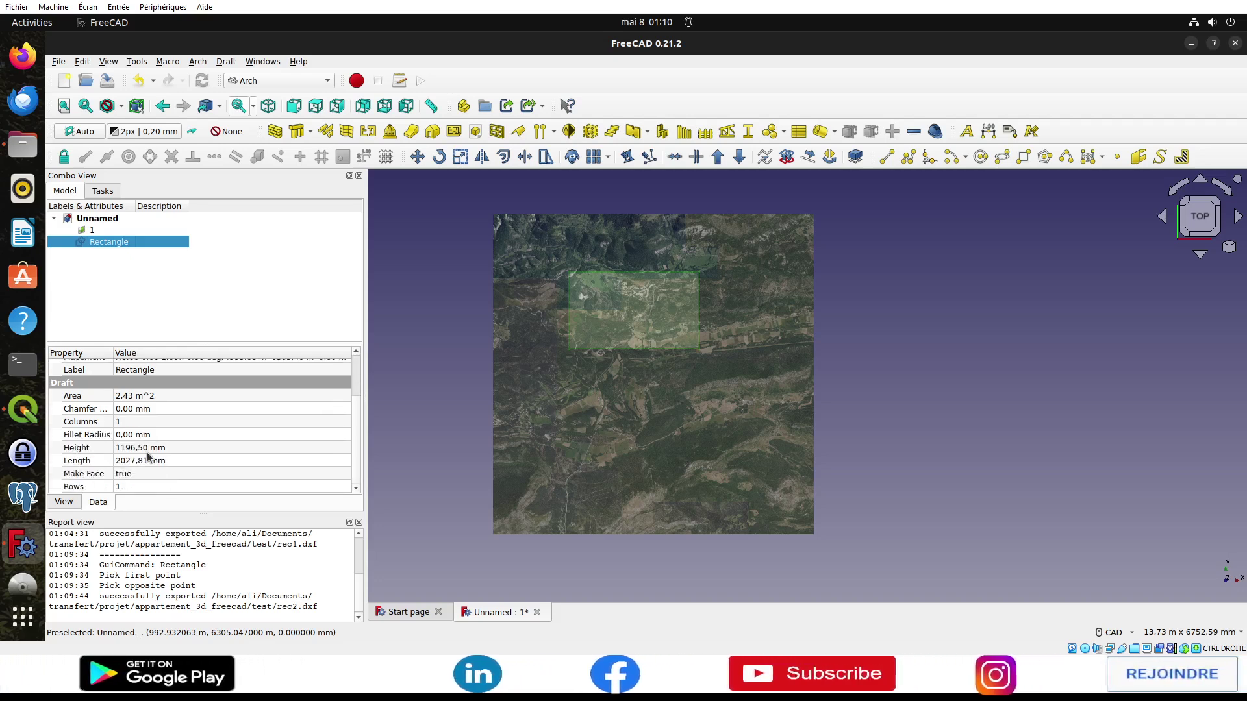
scroll(130, 448, up, 2)
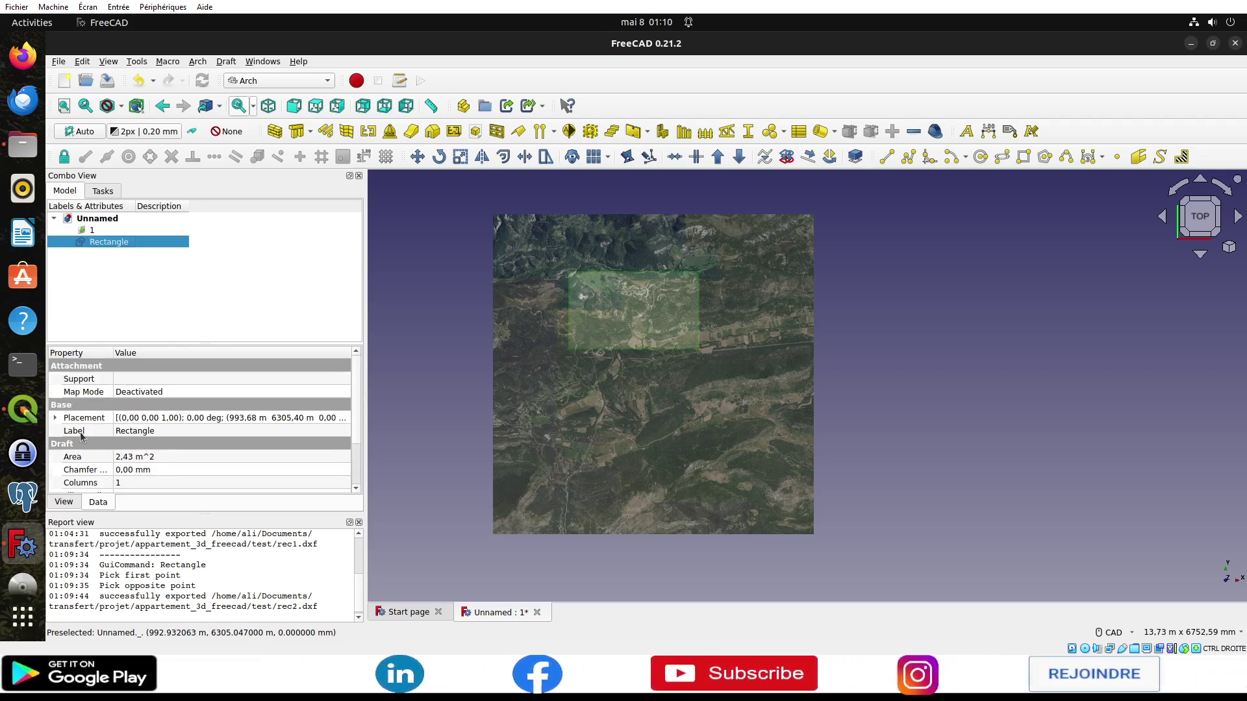
Step: Expand the Rectangle's Placement to read its position, 993,68 m by 6305,40 m
click(56, 417)
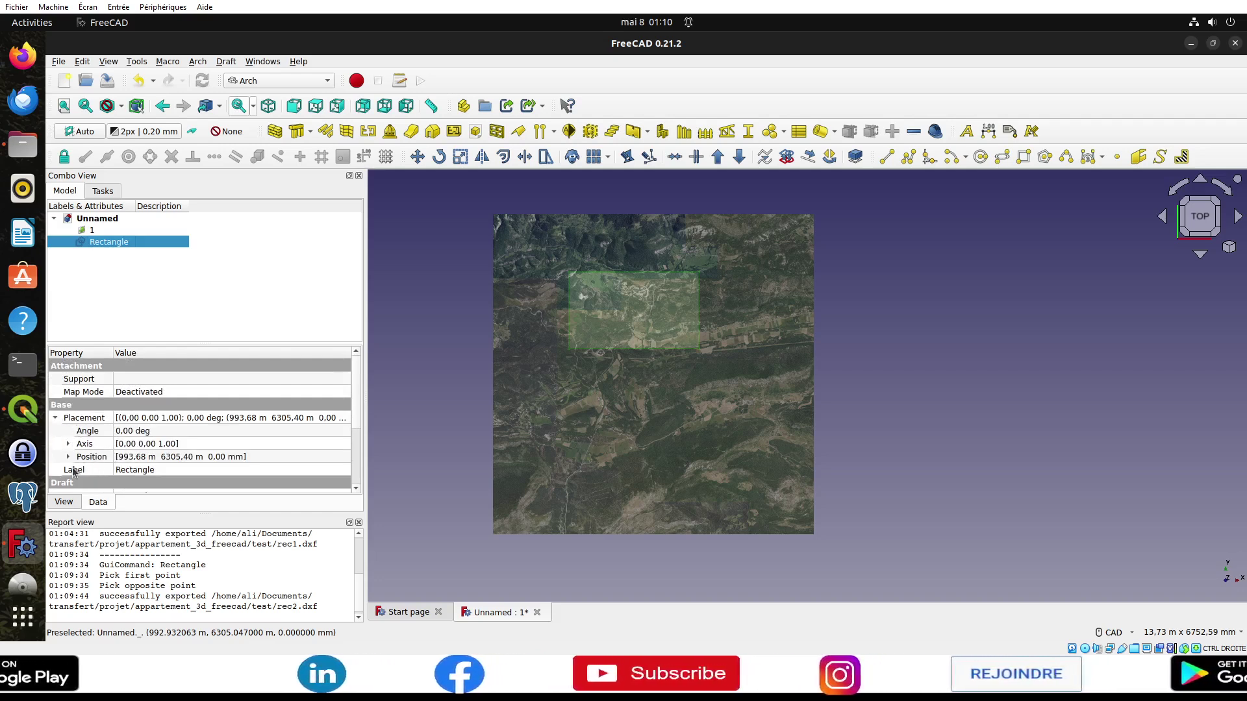
scroll(162, 462, down, 1)
scroll(165, 459, down, 2)
scroll(165, 460, up, 1)
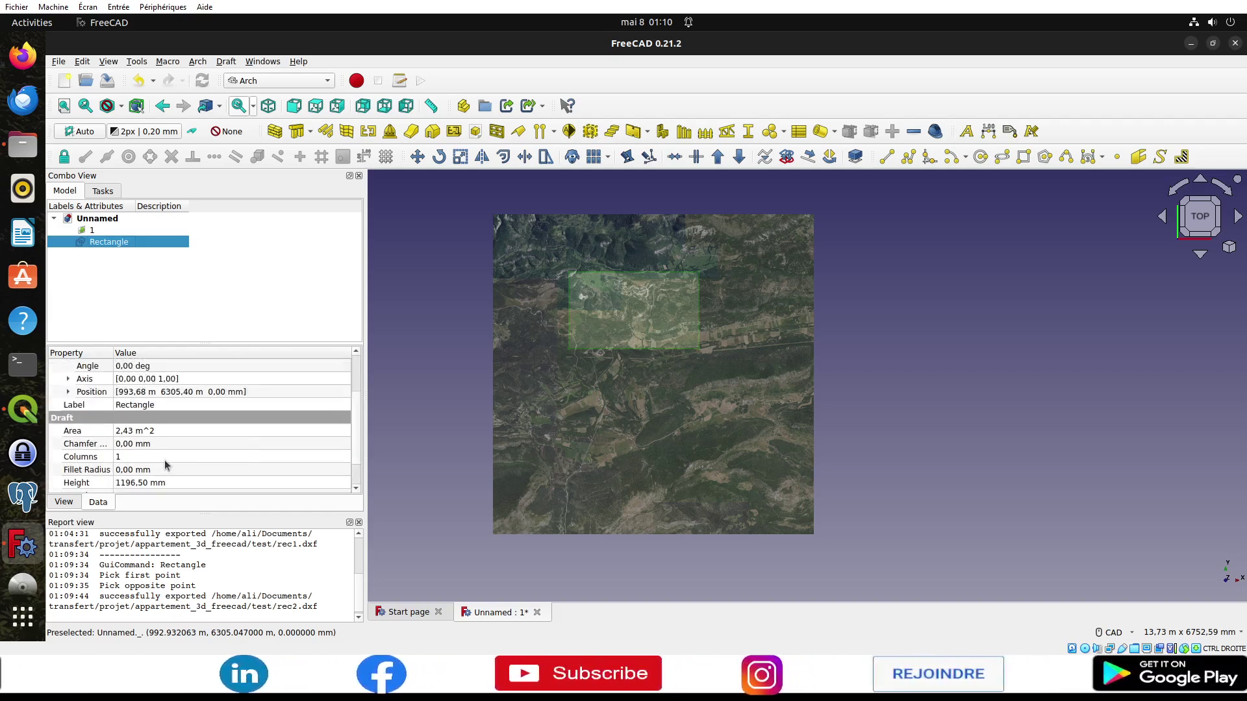
scroll(165, 460, up, 2)
click(193, 420)
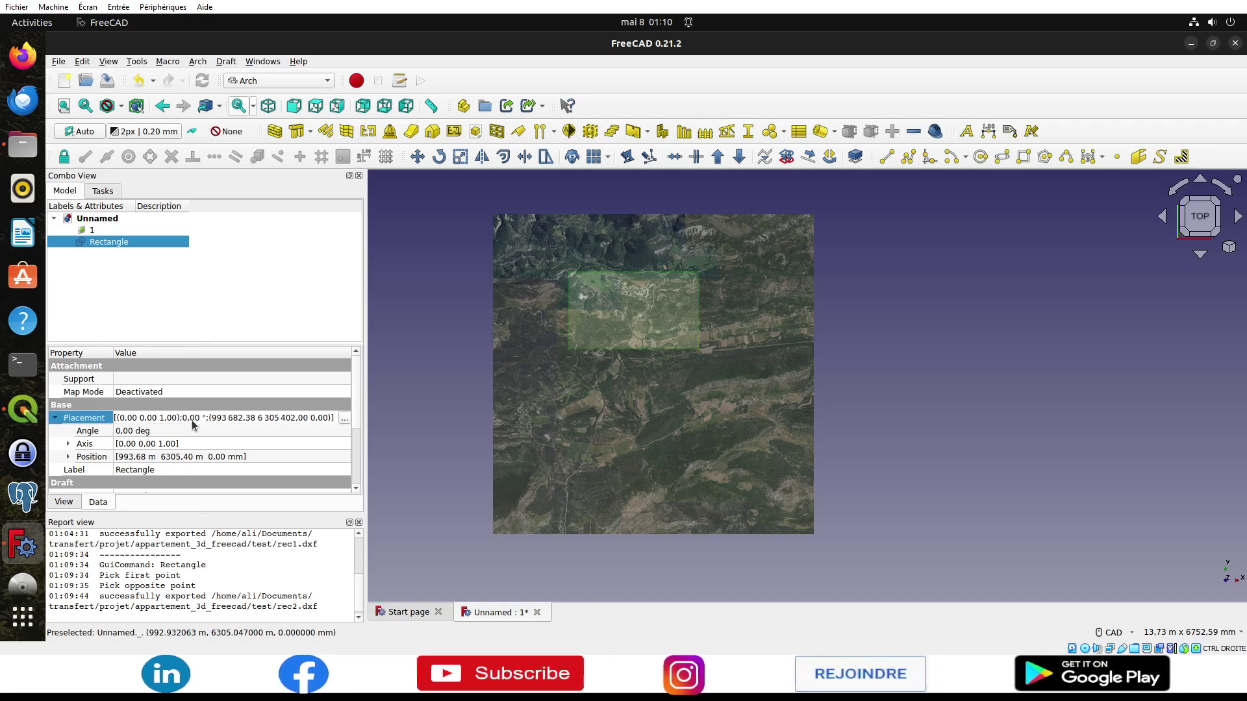
click(68, 456)
scroll(103, 456, down, 2)
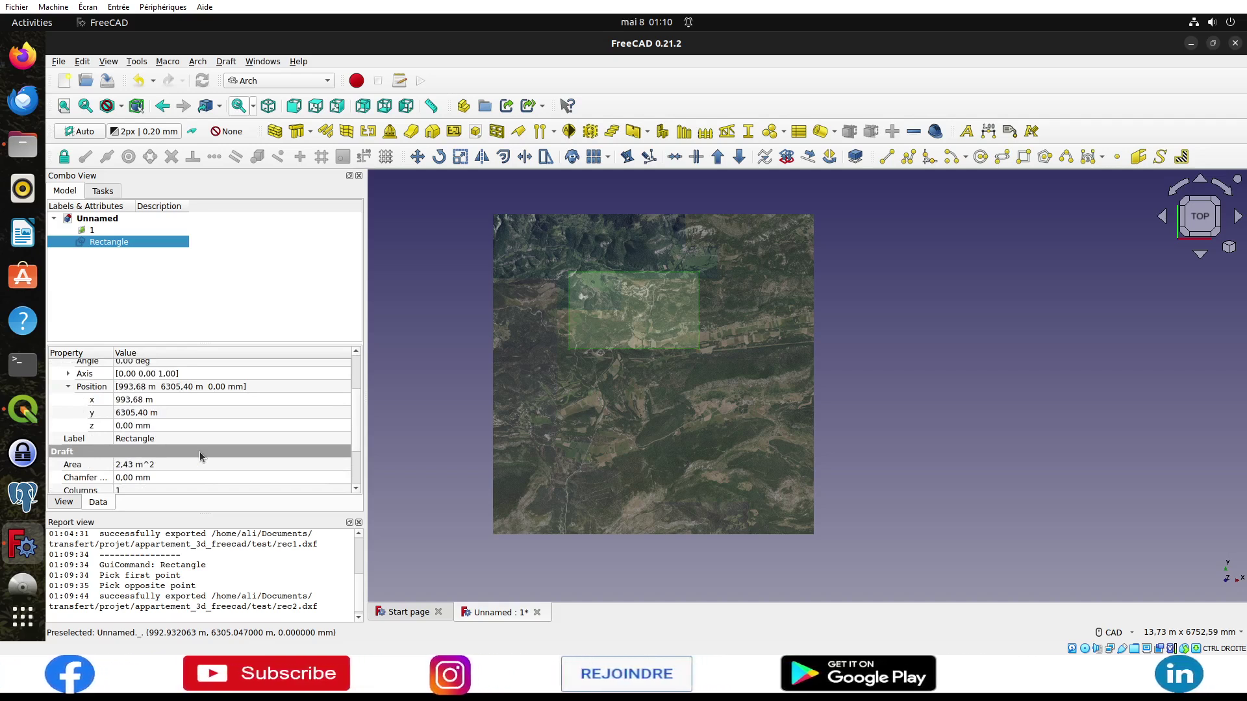
Step: Set image plane 1's XSize and YSize to 10 m
click(92, 230)
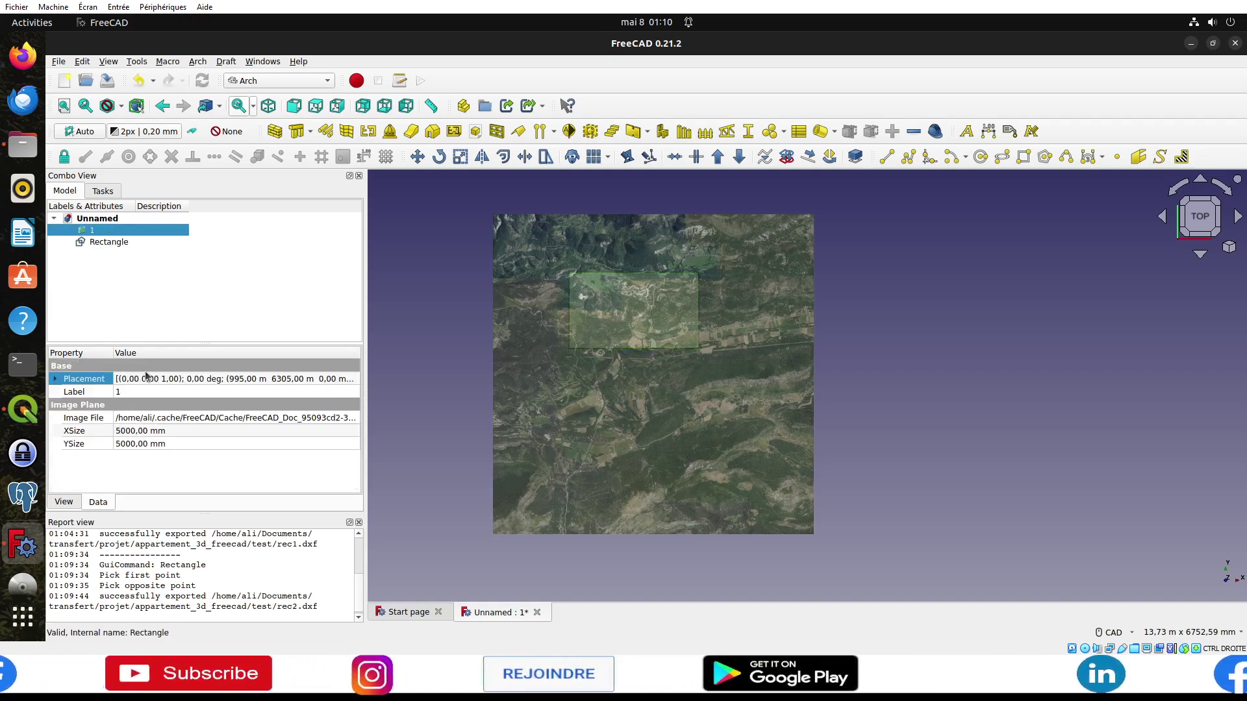
click(128, 432)
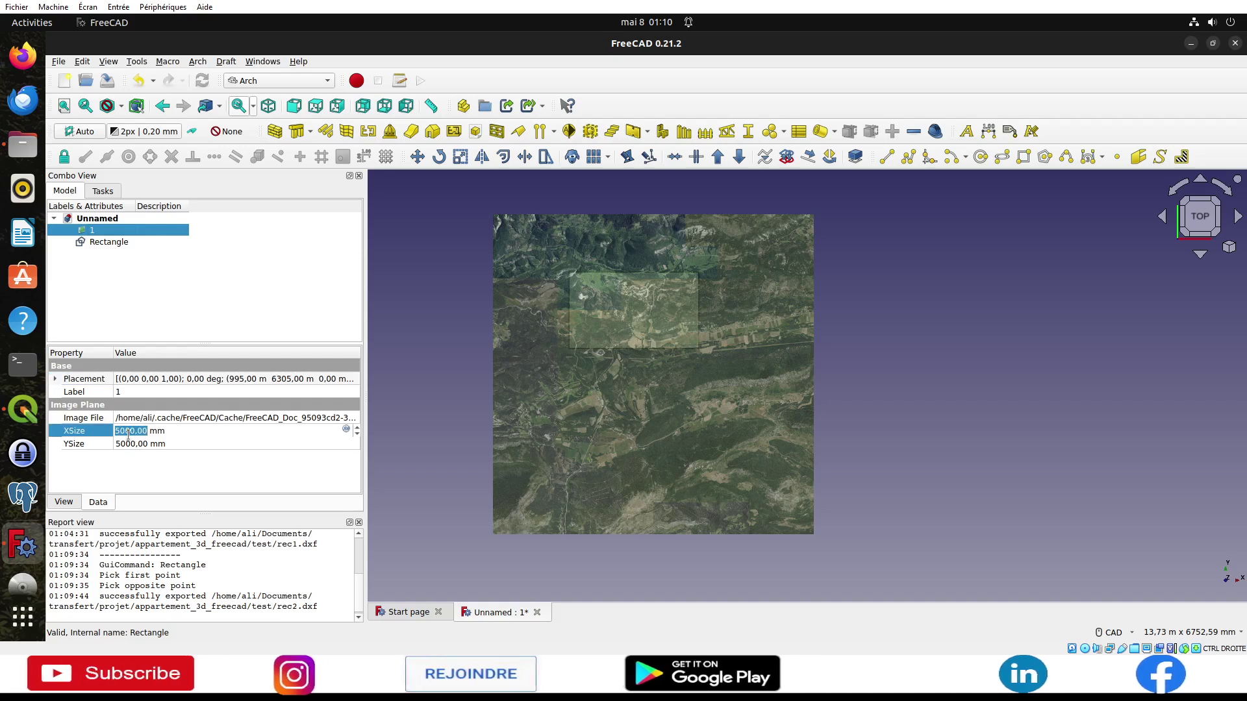
click(133, 432)
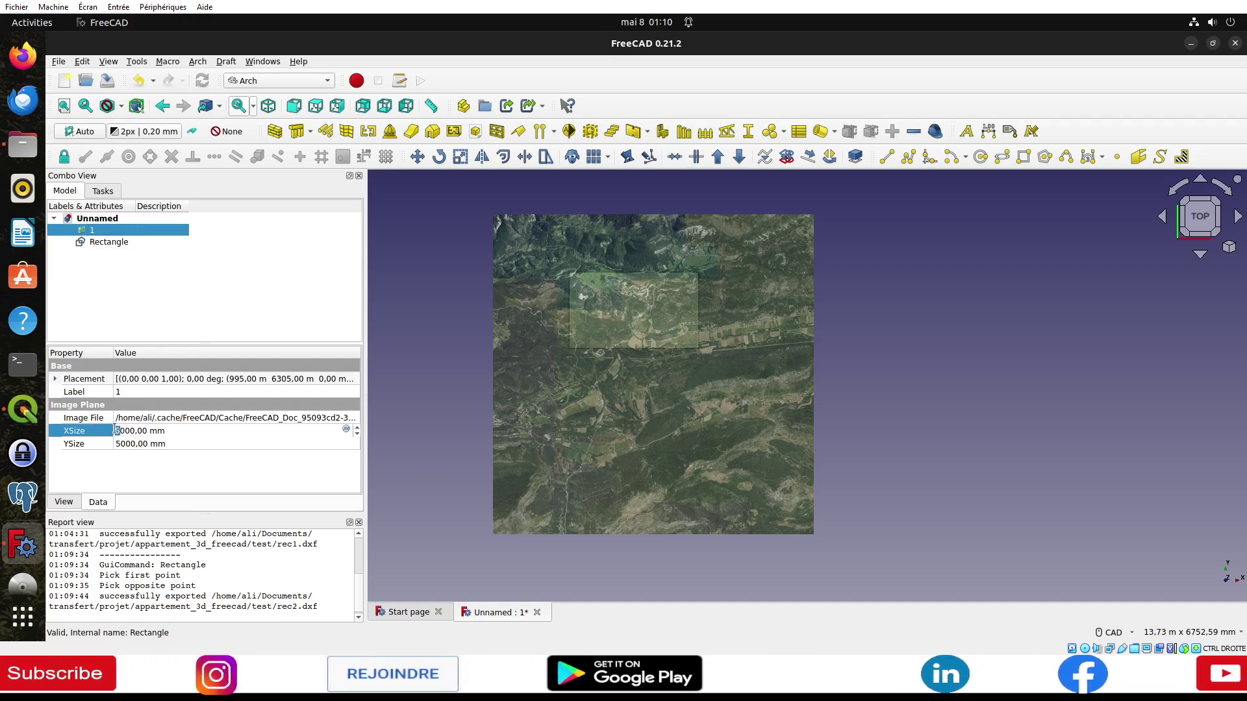
text(10)
key(Return)
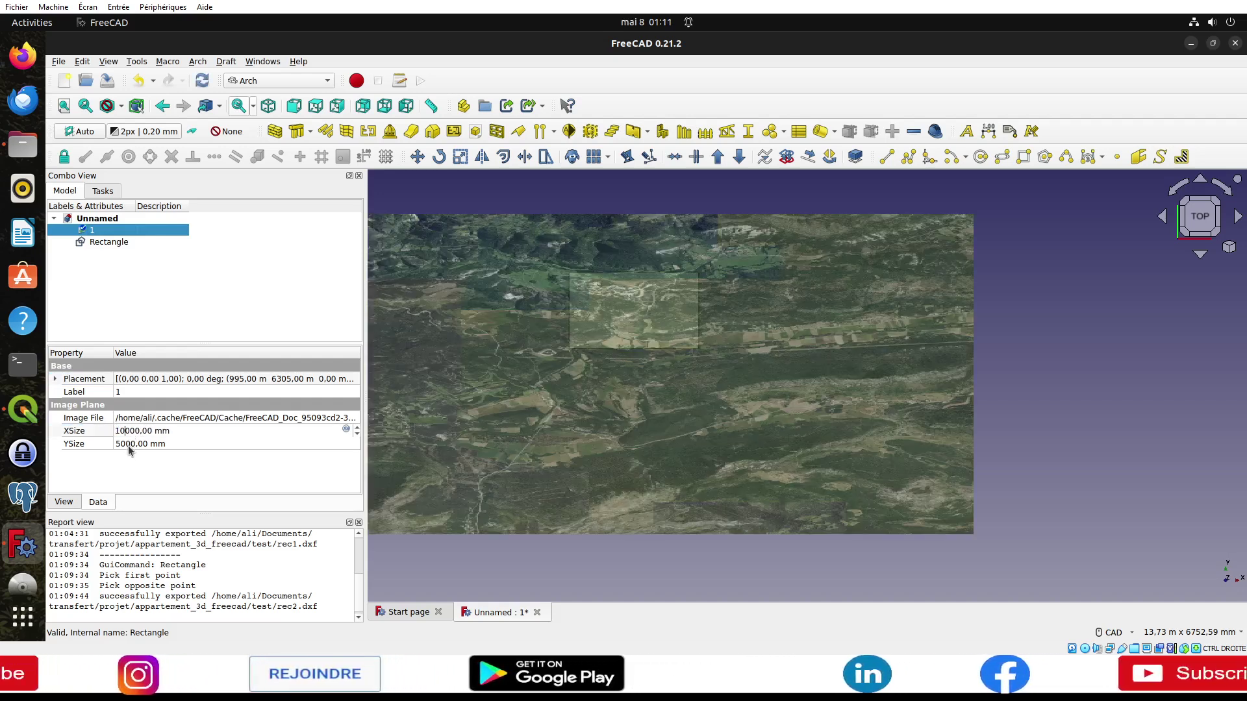
click(121, 443)
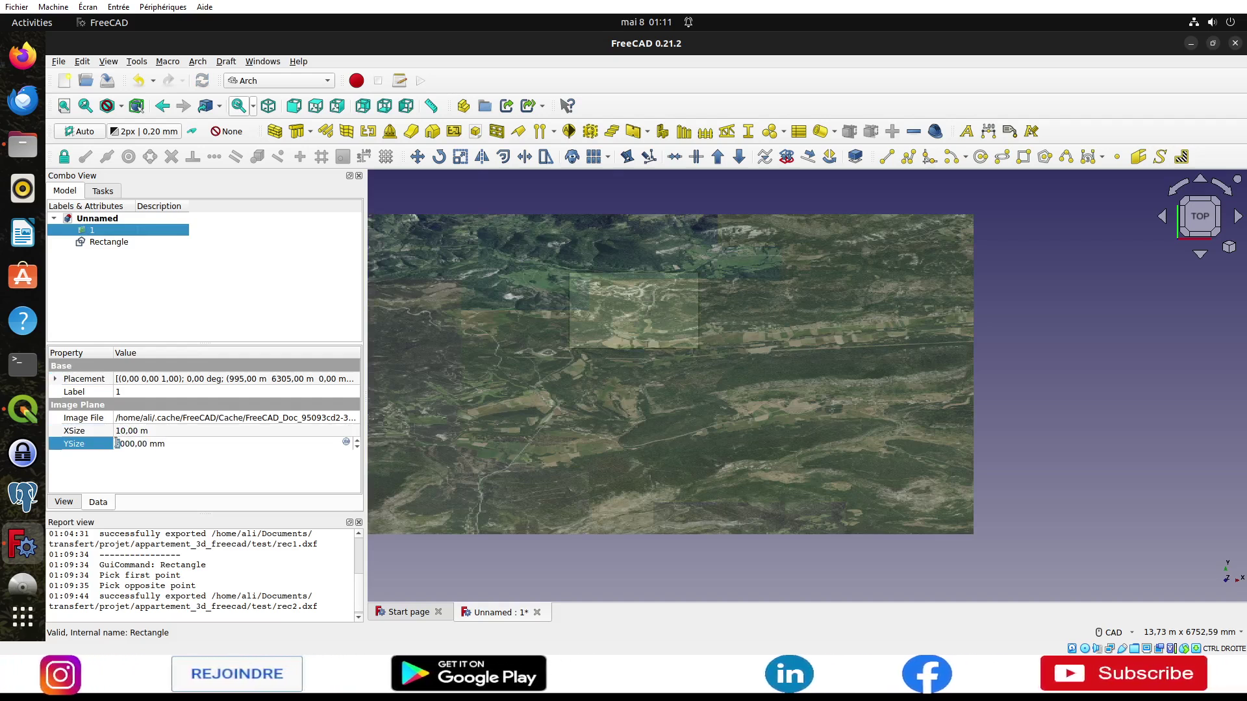
text(10m)
key(Return)
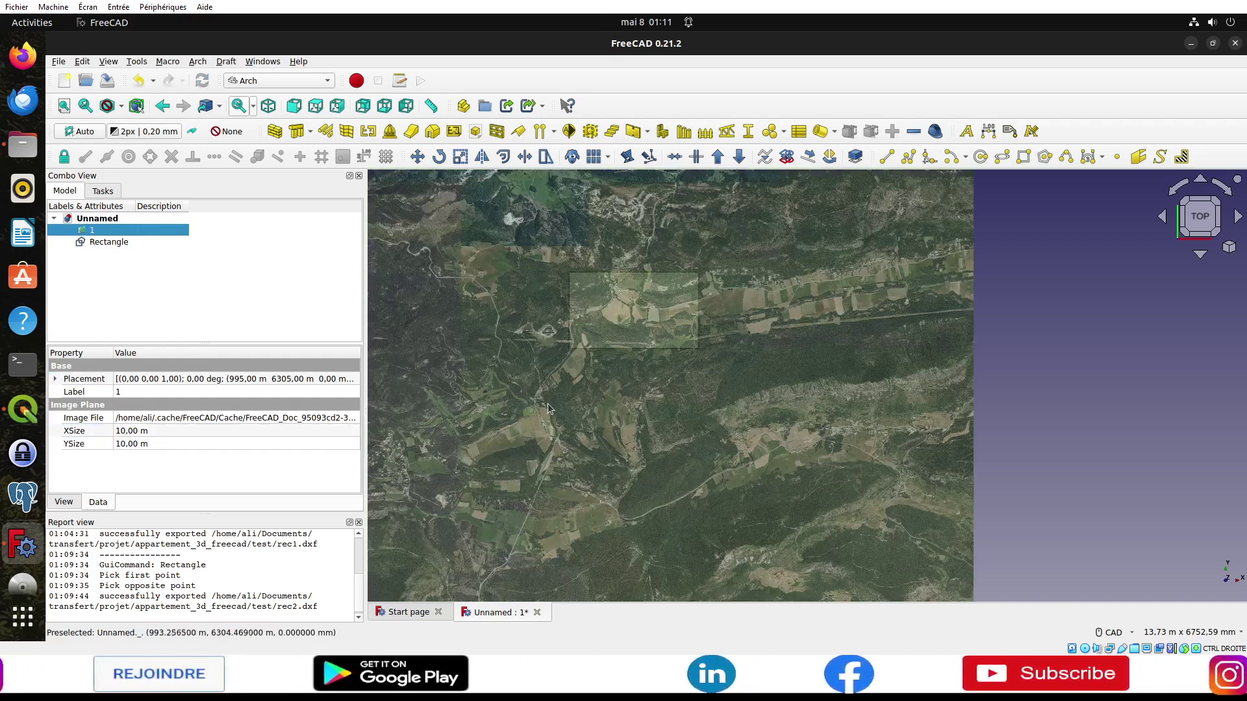
Step: Zoom out and pan to see the whole 10 m image plane
scroll(645, 285, down, 1)
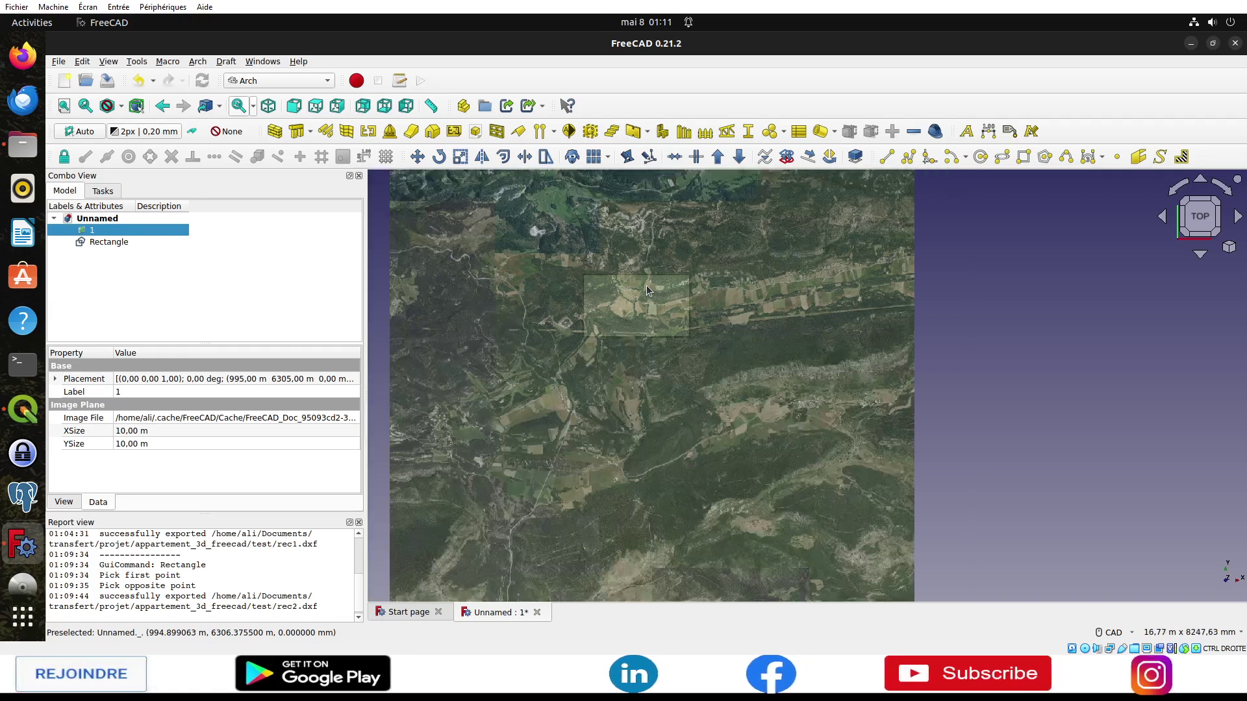
scroll(647, 286, down, 1)
scroll(647, 287, down, 2)
middle_drag(646, 287, 661, 336)
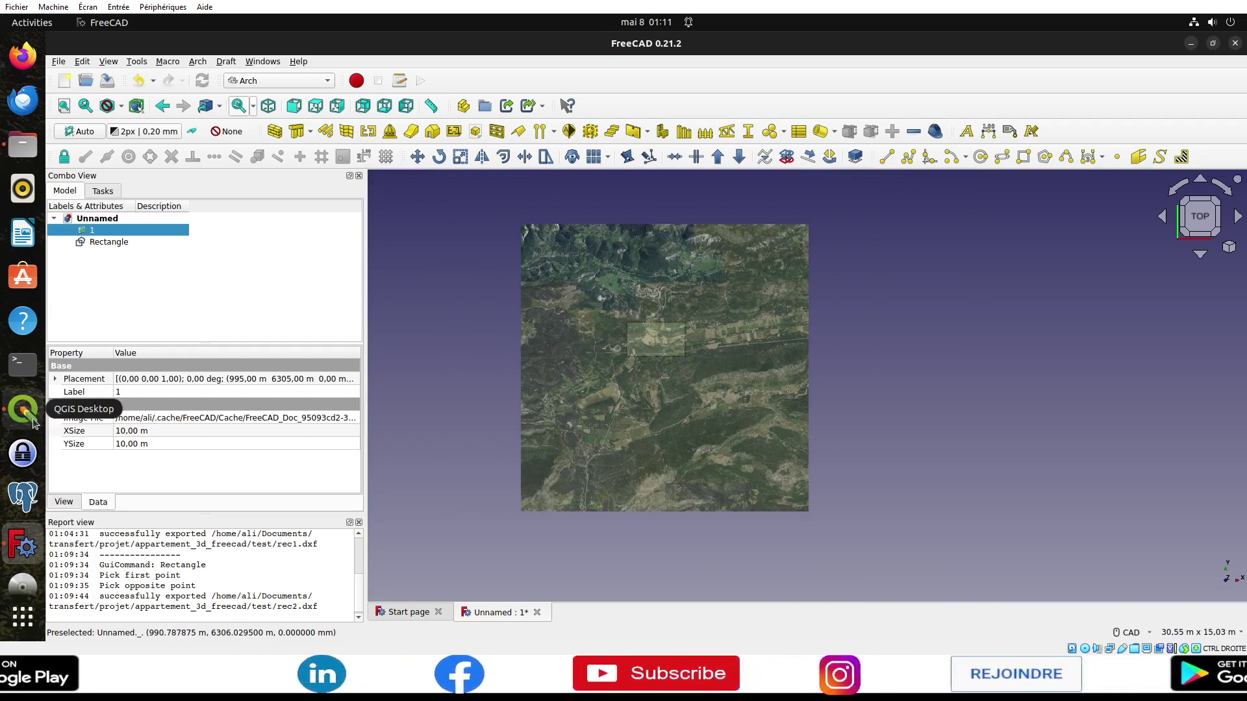
click(33, 421)
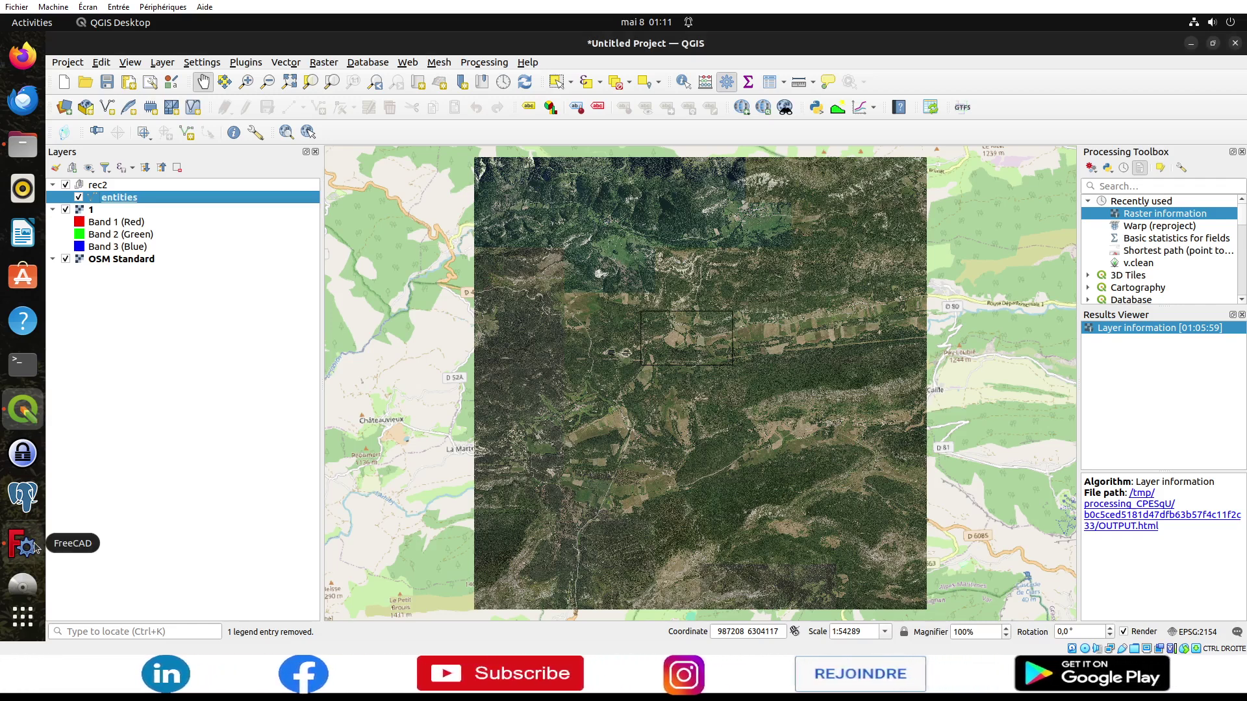
click(23, 545)
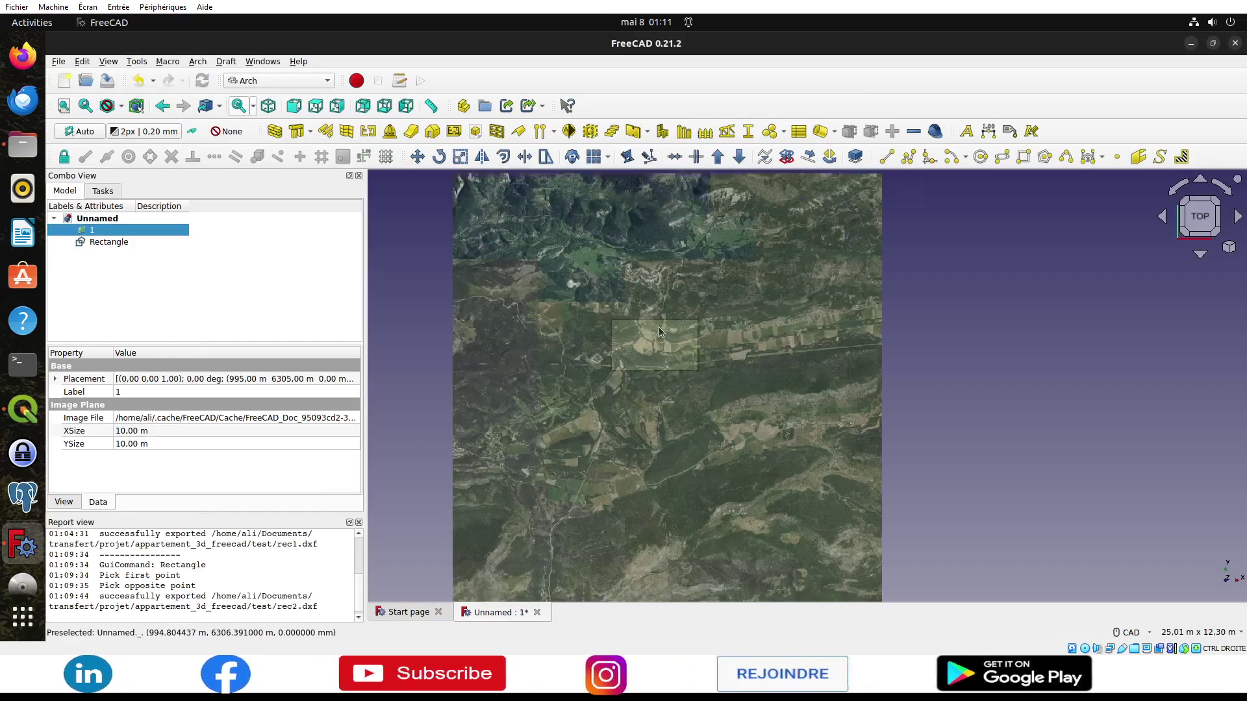
scroll(658, 328, up, 3)
scroll(658, 328, up, 2)
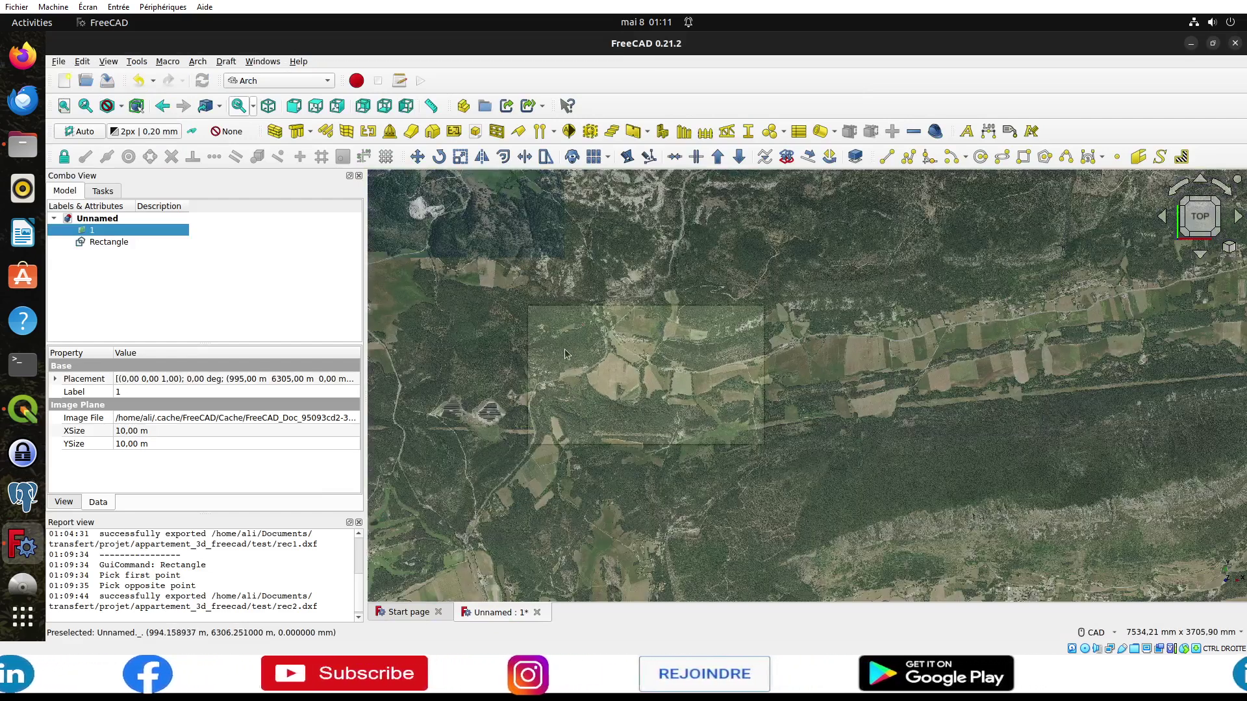
click(24, 416)
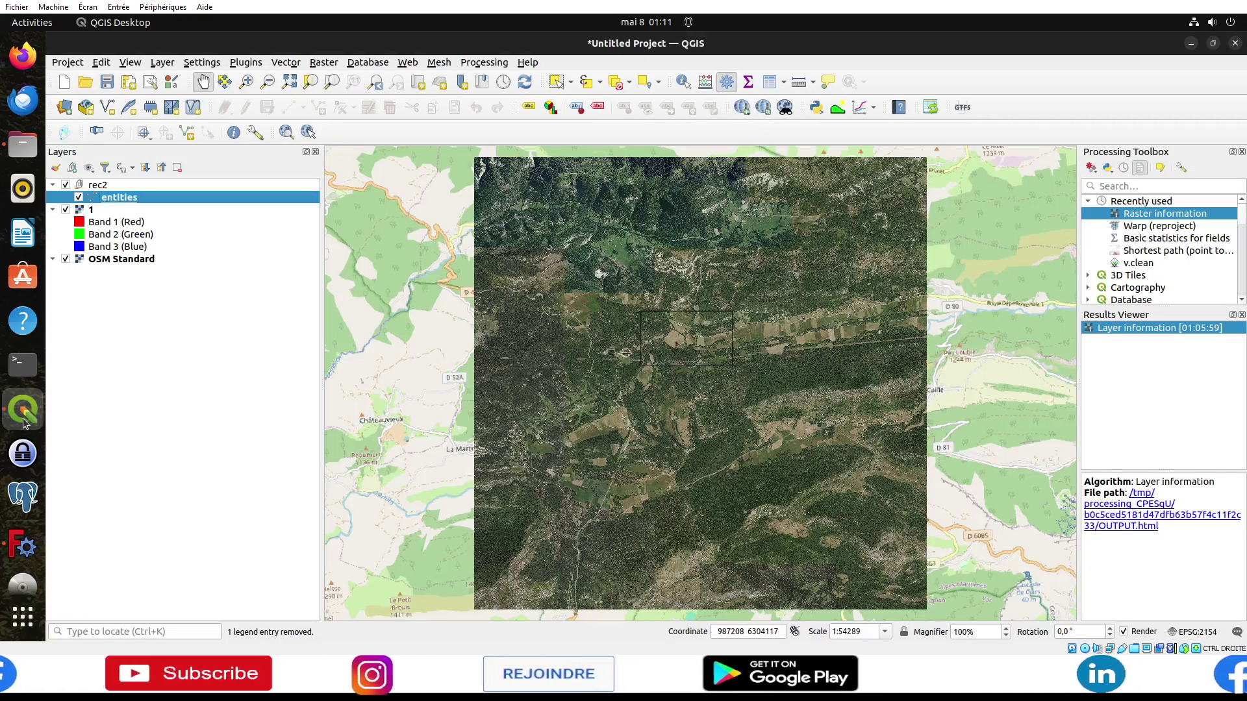
click(24, 546)
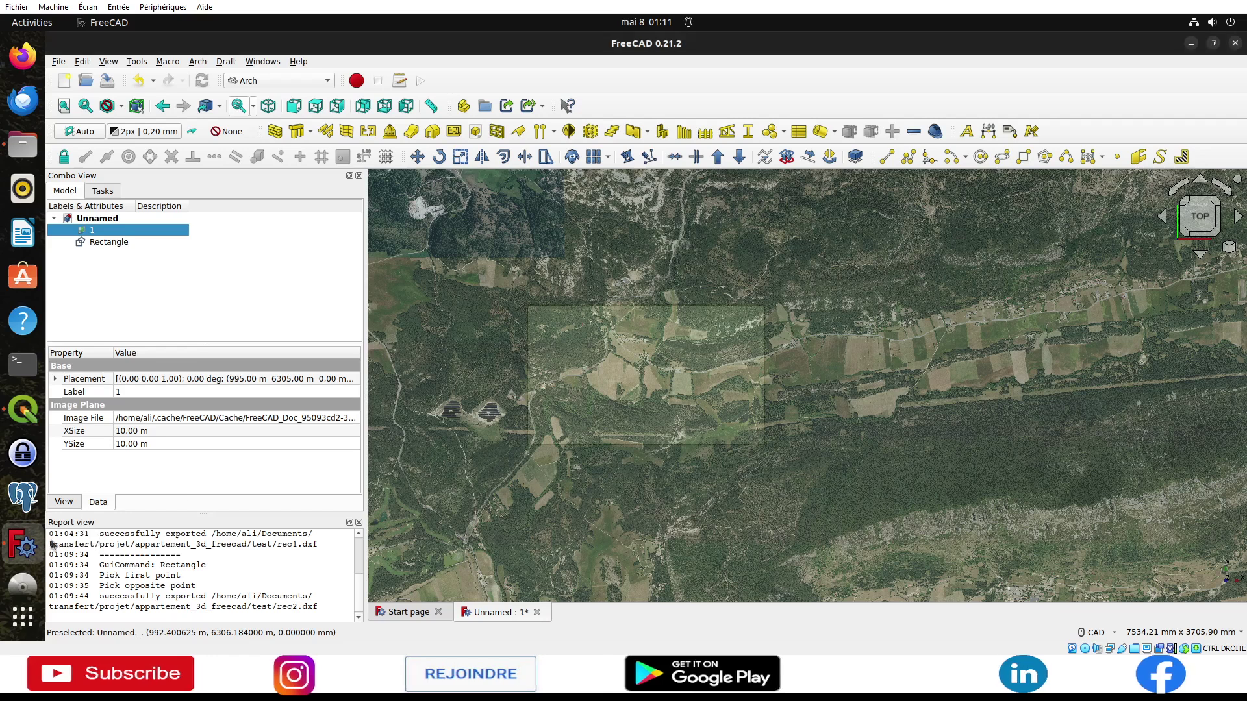
scroll(595, 377, down, 2)
Step: Delete the Rectangle from the model
click(111, 242)
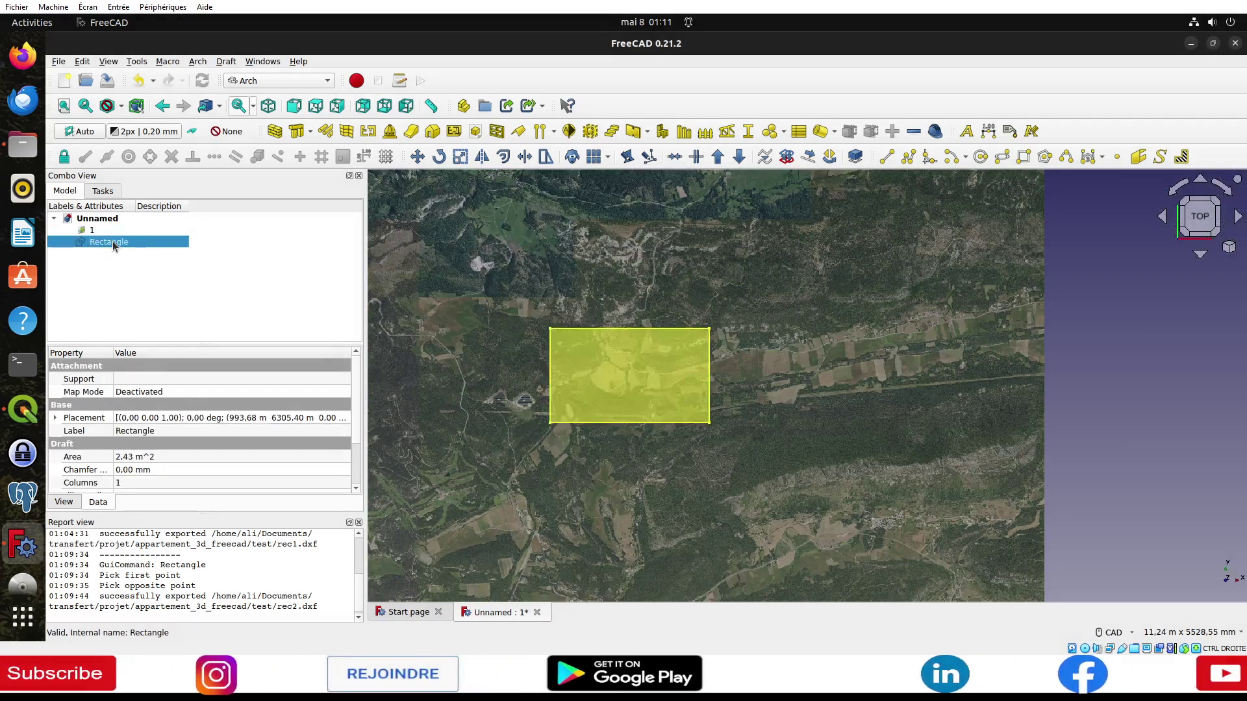
right_click(111, 242)
click(327, 431)
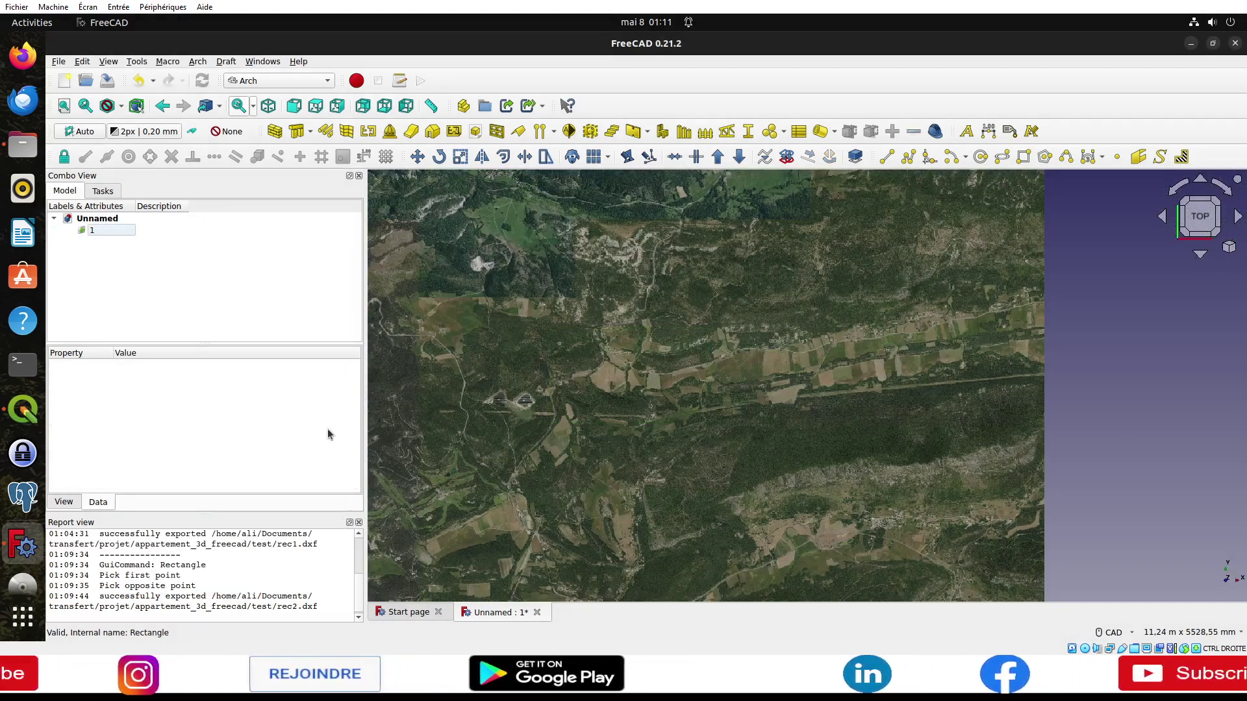
Step: Draw a circle centred on the solar panel field with a radius enclosing the panels
click(104, 191)
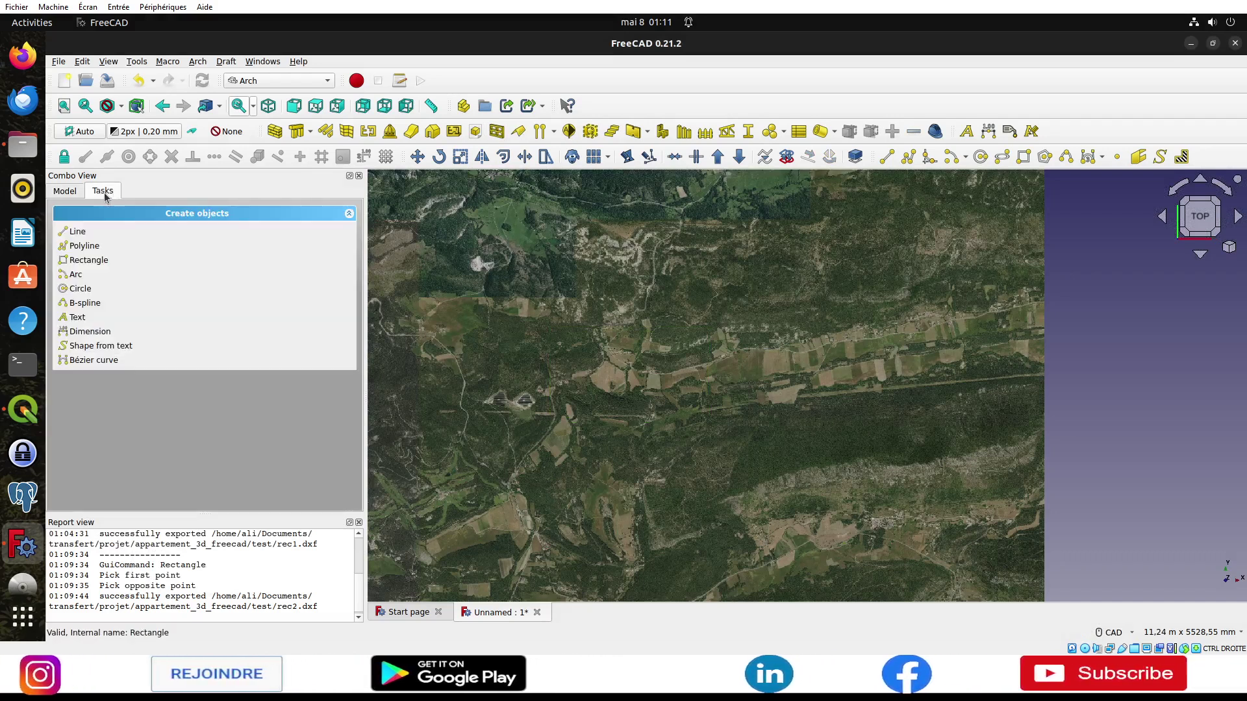
click(71, 291)
scroll(523, 407, up, 2)
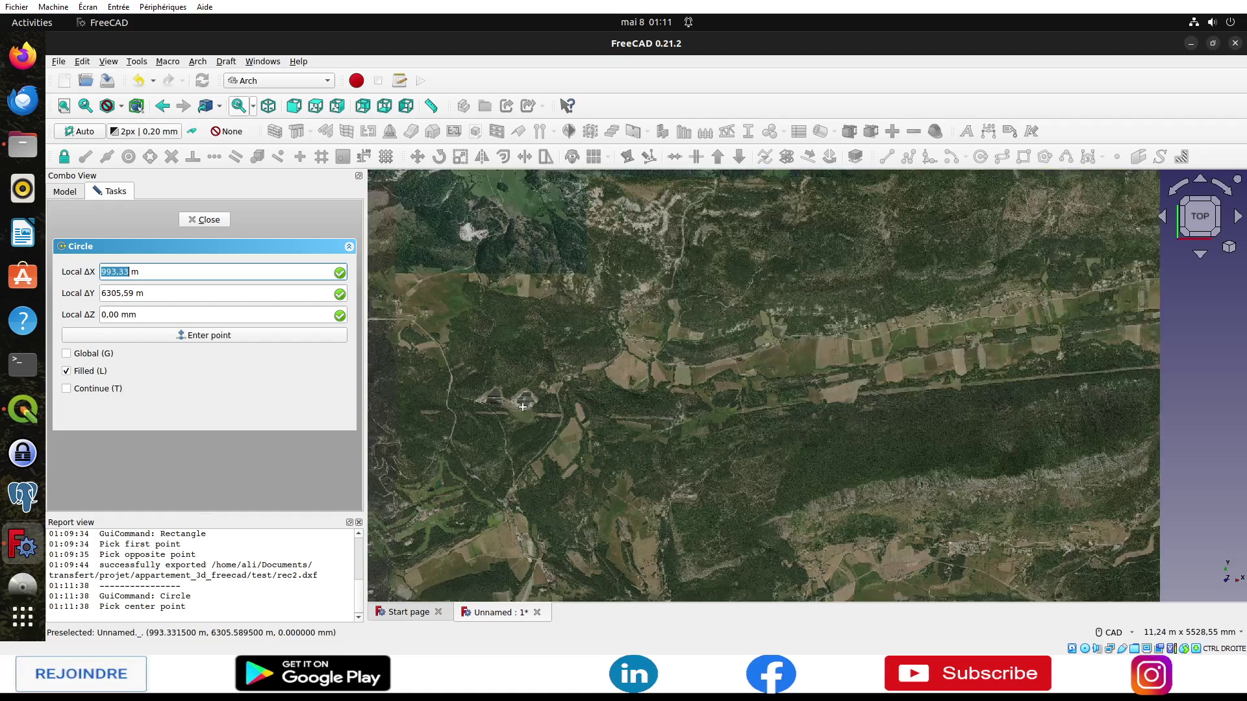
scroll(522, 407, up, 3)
scroll(523, 407, up, 2)
click(534, 367)
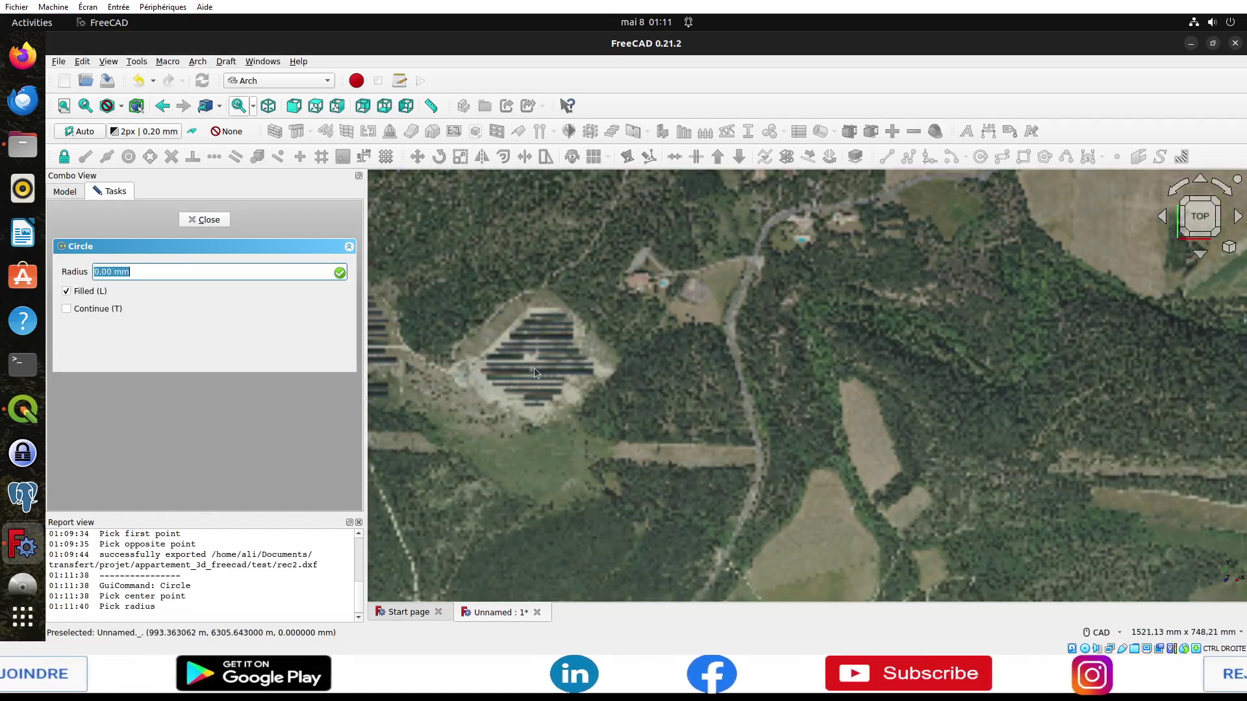
click(466, 283)
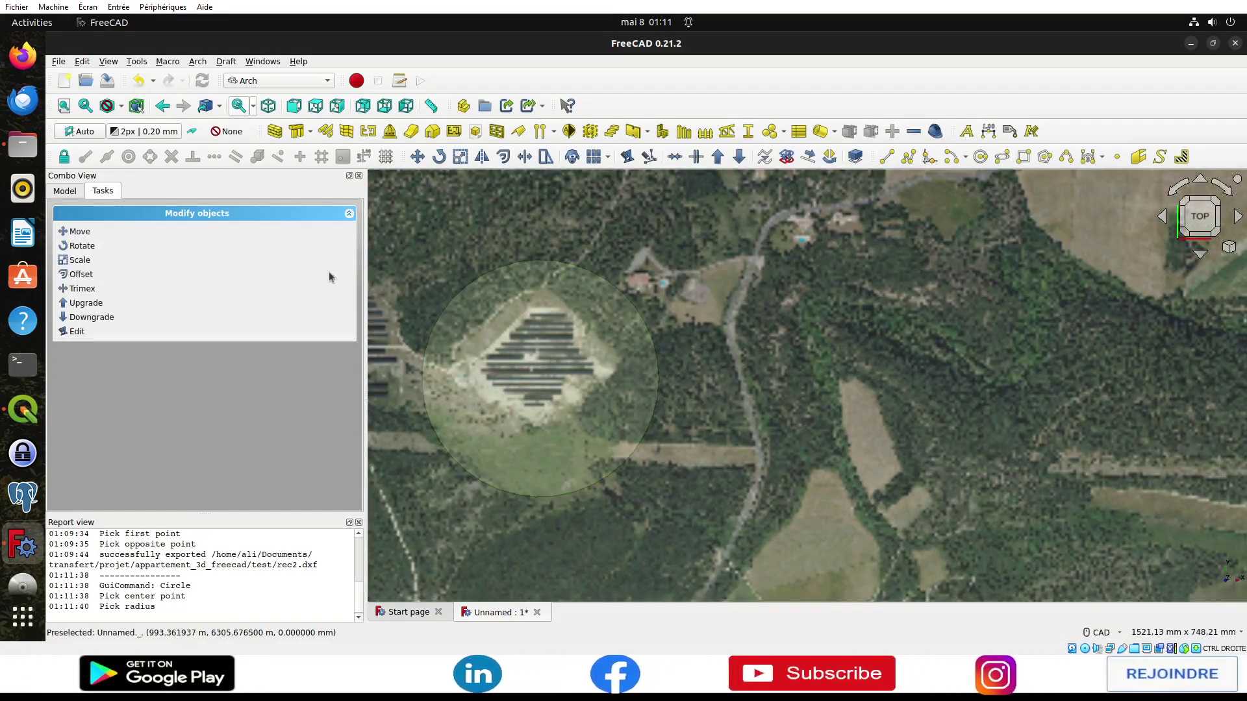
Step: Inspect the image plane and the new Circle's properties in the Model tree
click(83, 192)
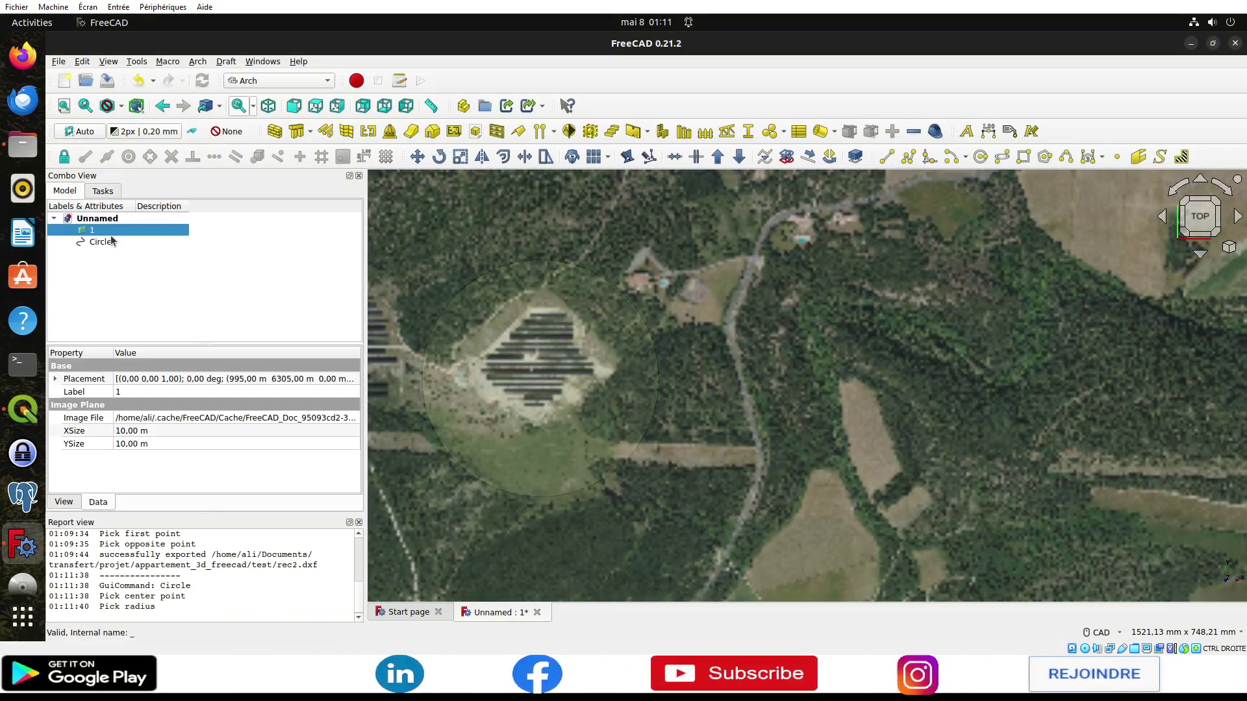
click(108, 241)
click(109, 229)
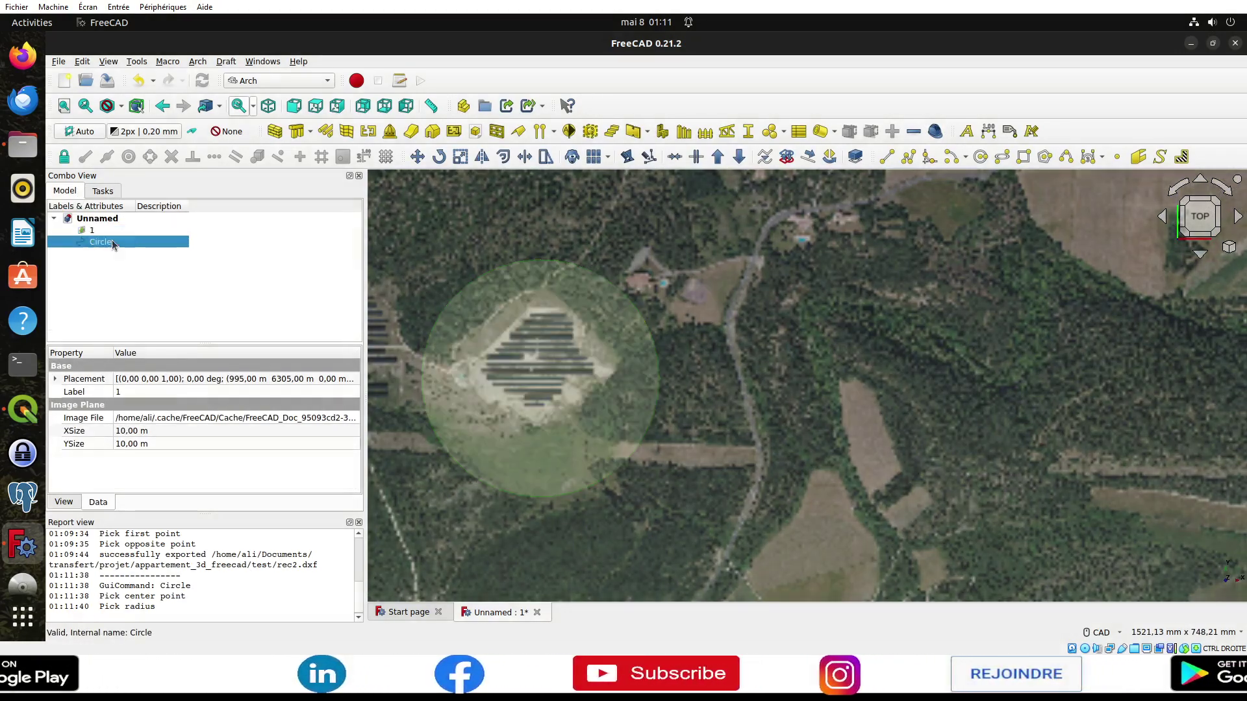
click(111, 240)
double_click(111, 240)
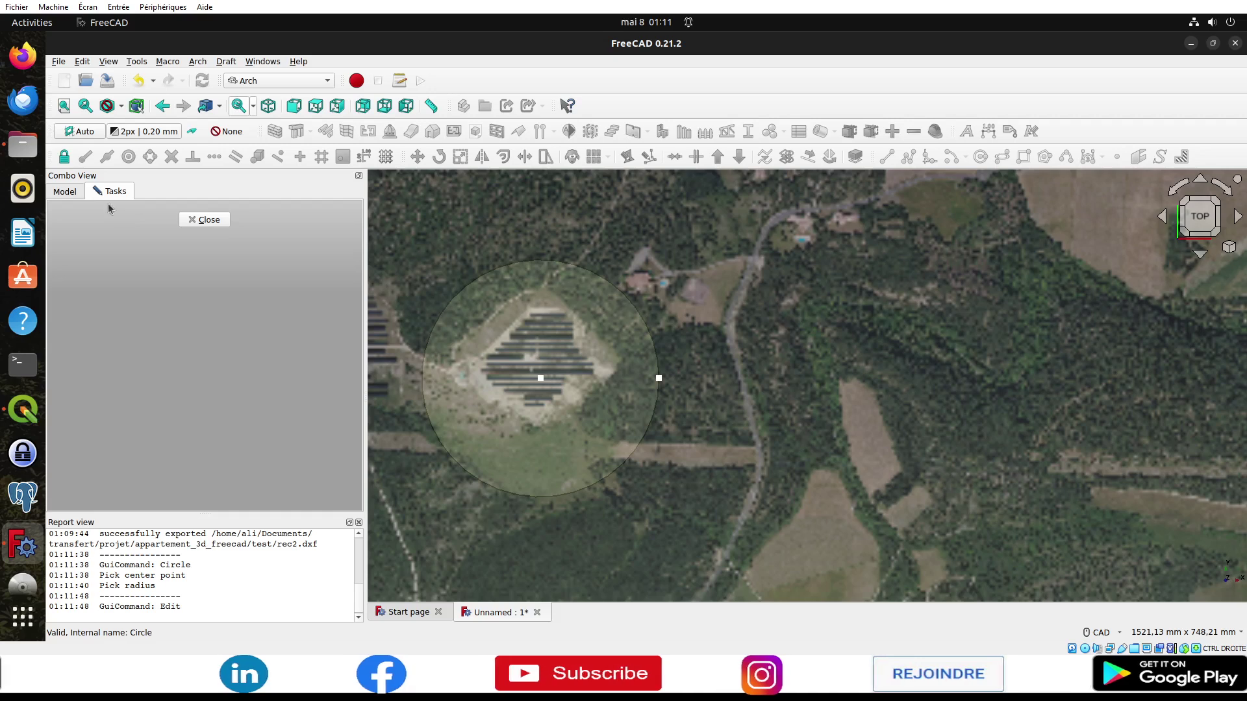
click(195, 219)
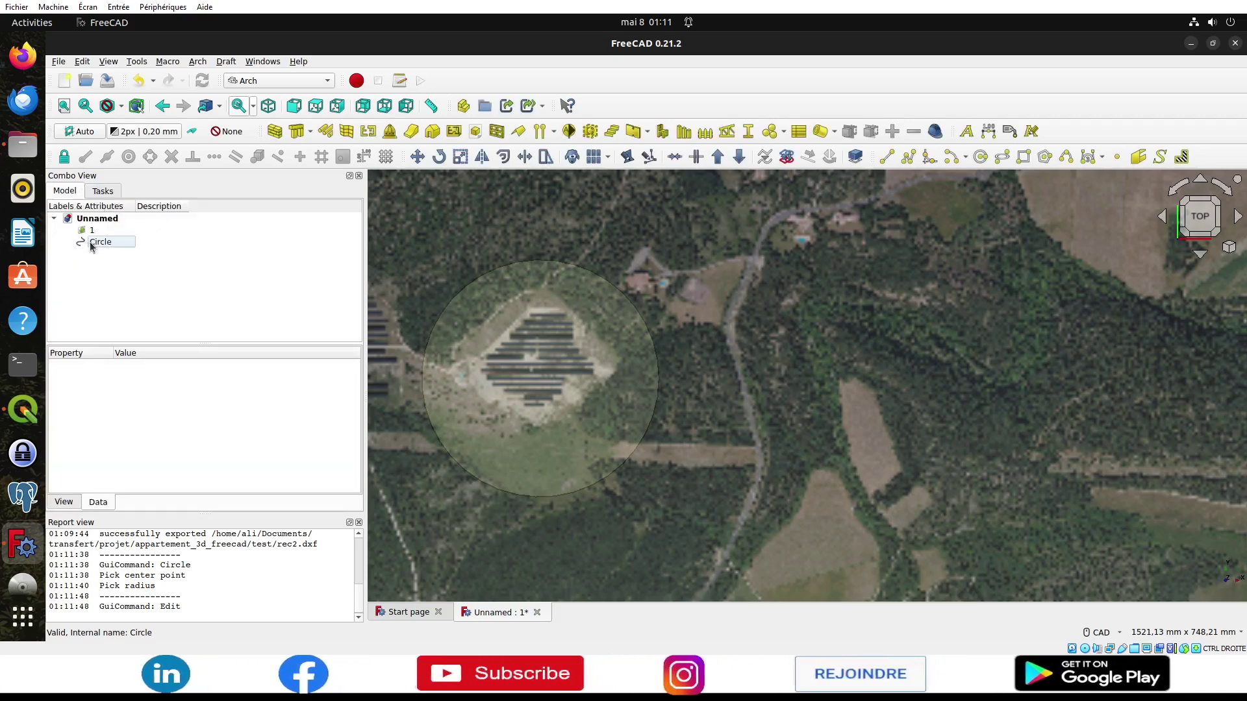
click(93, 241)
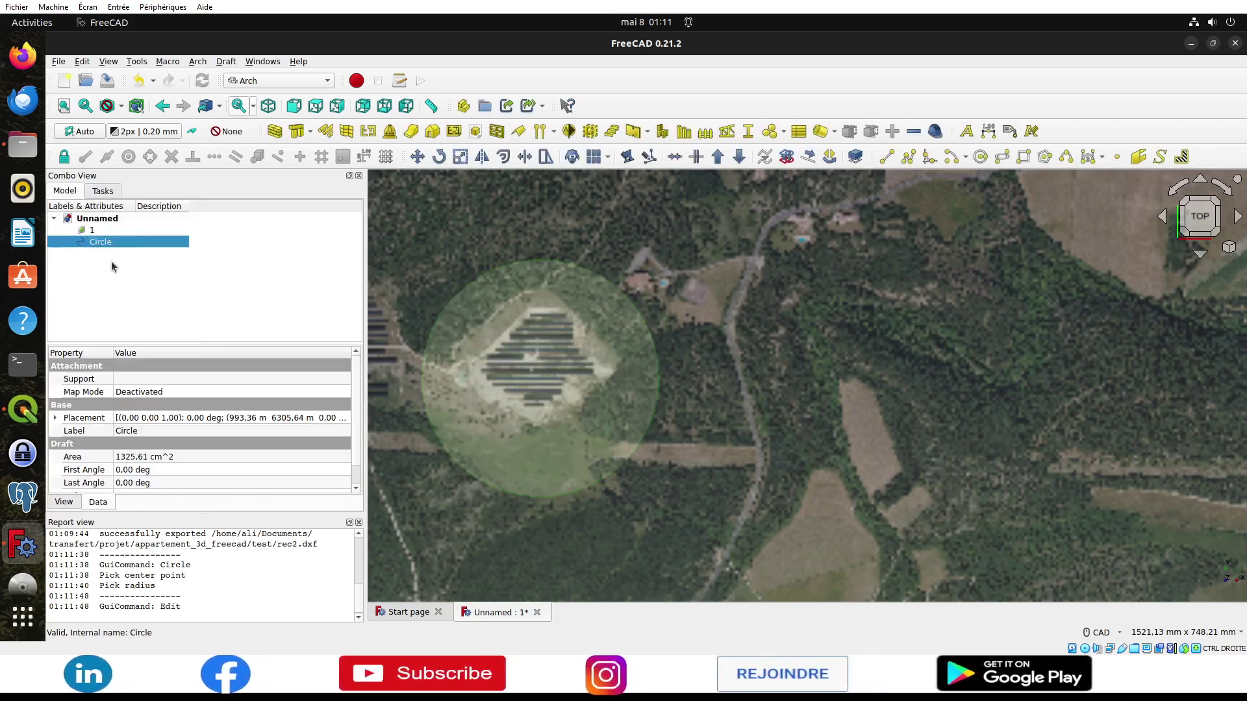
click(111, 261)
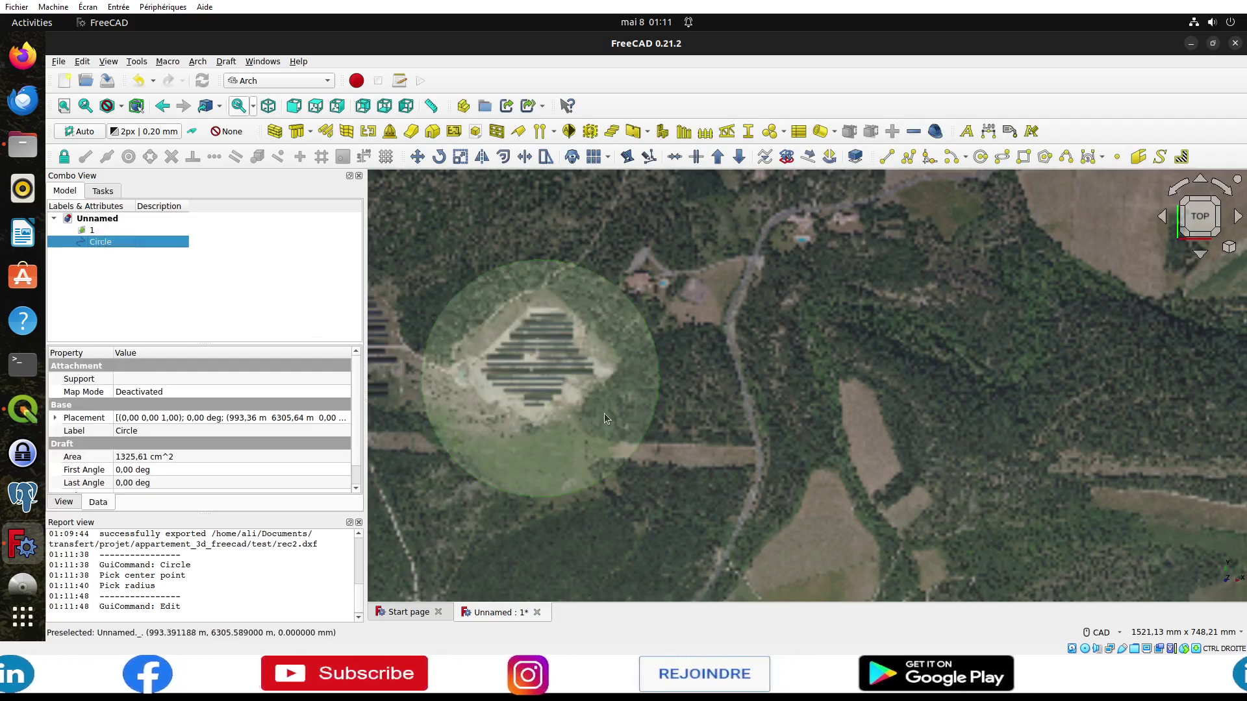
scroll(604, 413, down, 5)
scroll(604, 413, down, 5)
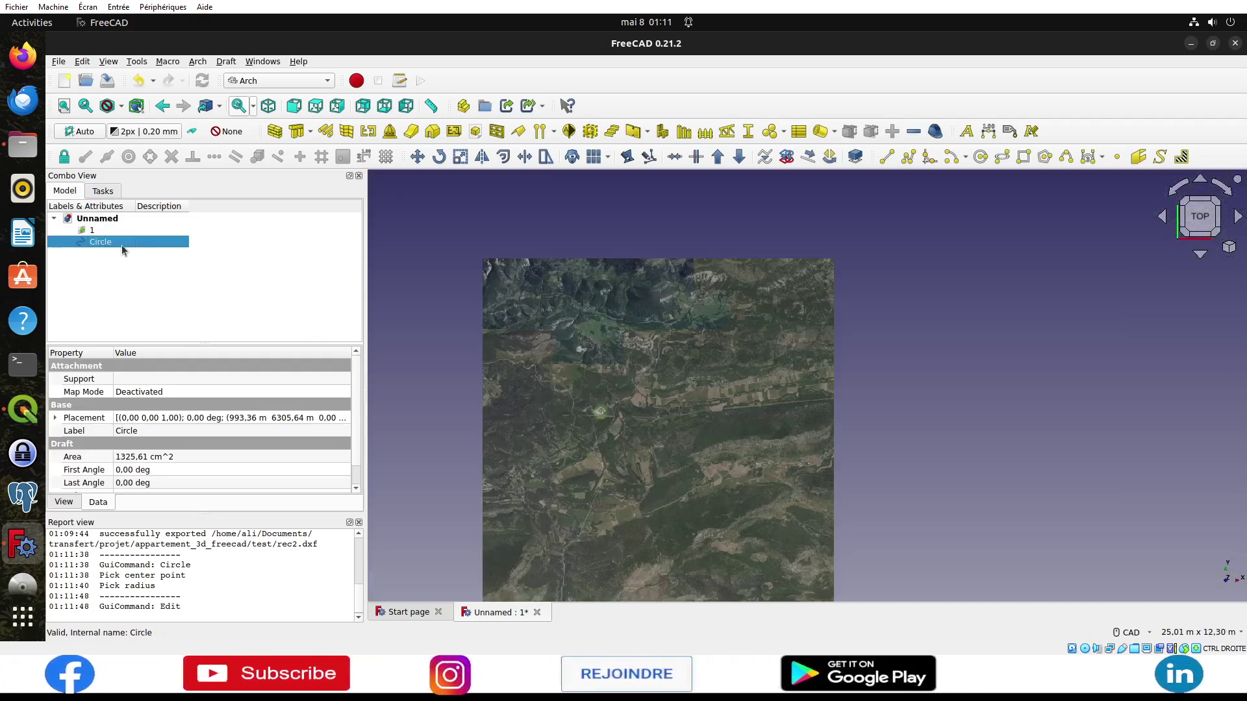
right_click(104, 241)
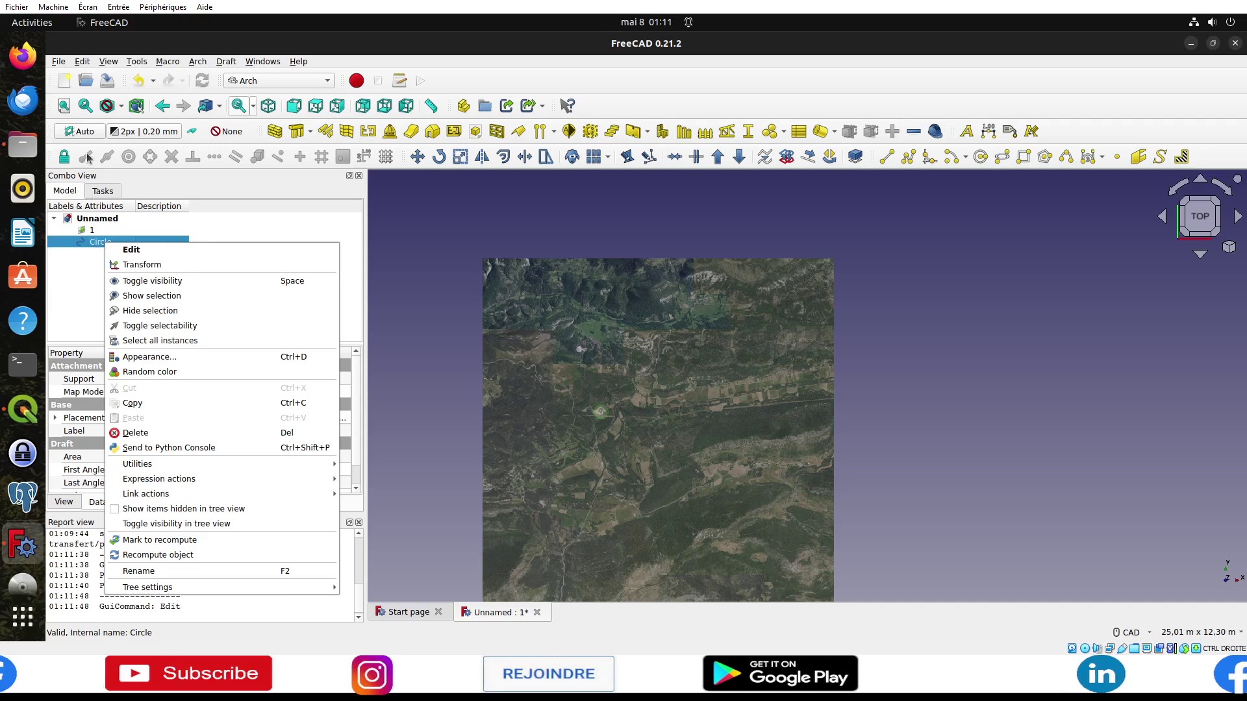
Step: Export the Circle as circle2.dxf, then switch to QGIS and open the test folder
click(58, 61)
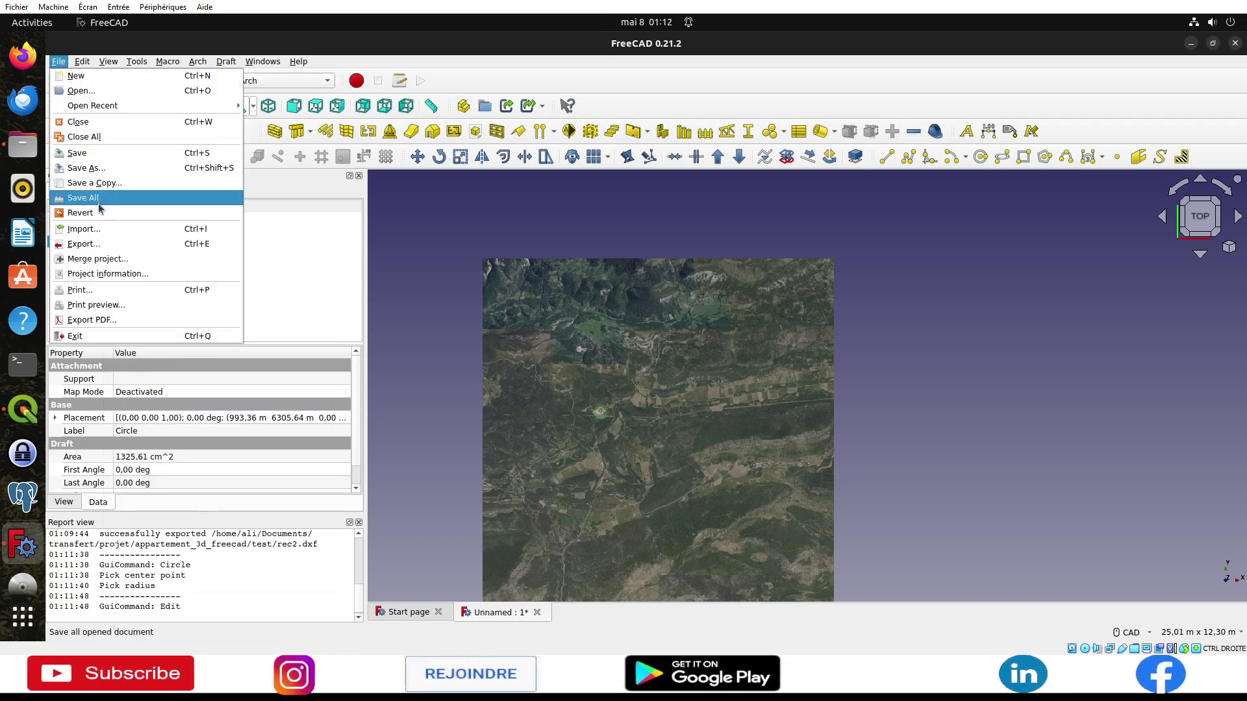
click(83, 243)
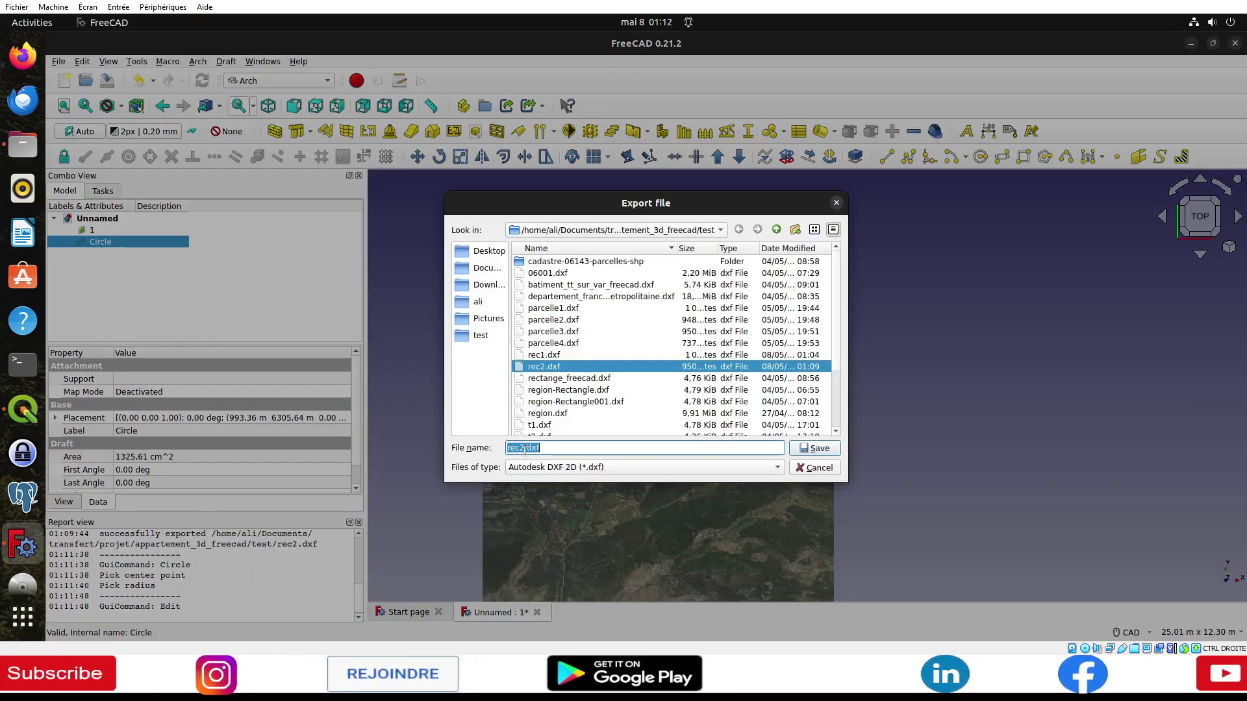
drag(520, 448, 508, 448)
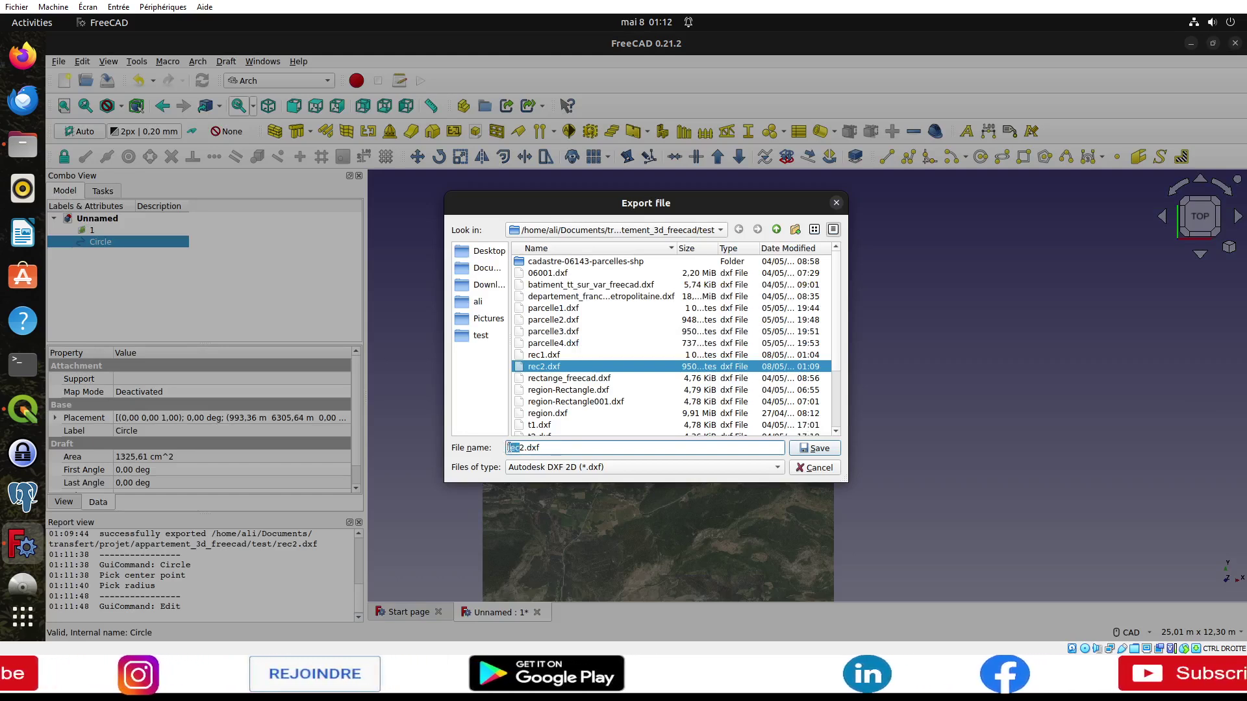
text(circle)
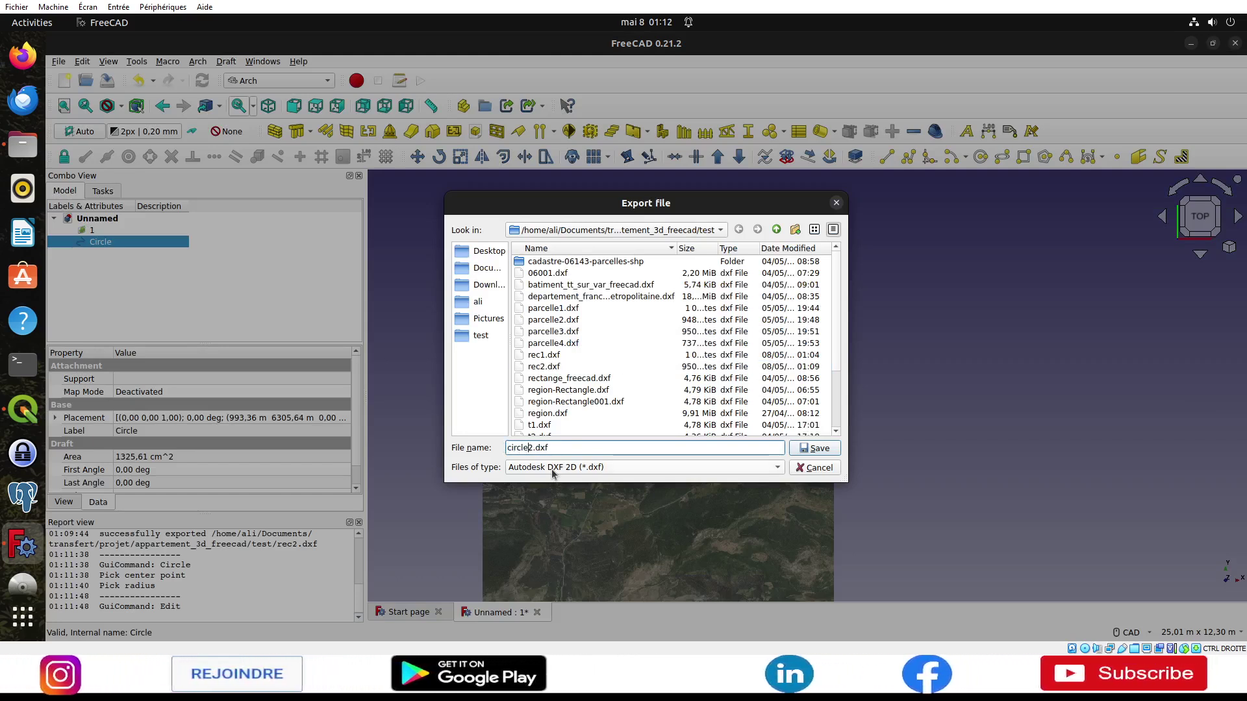
key(Return)
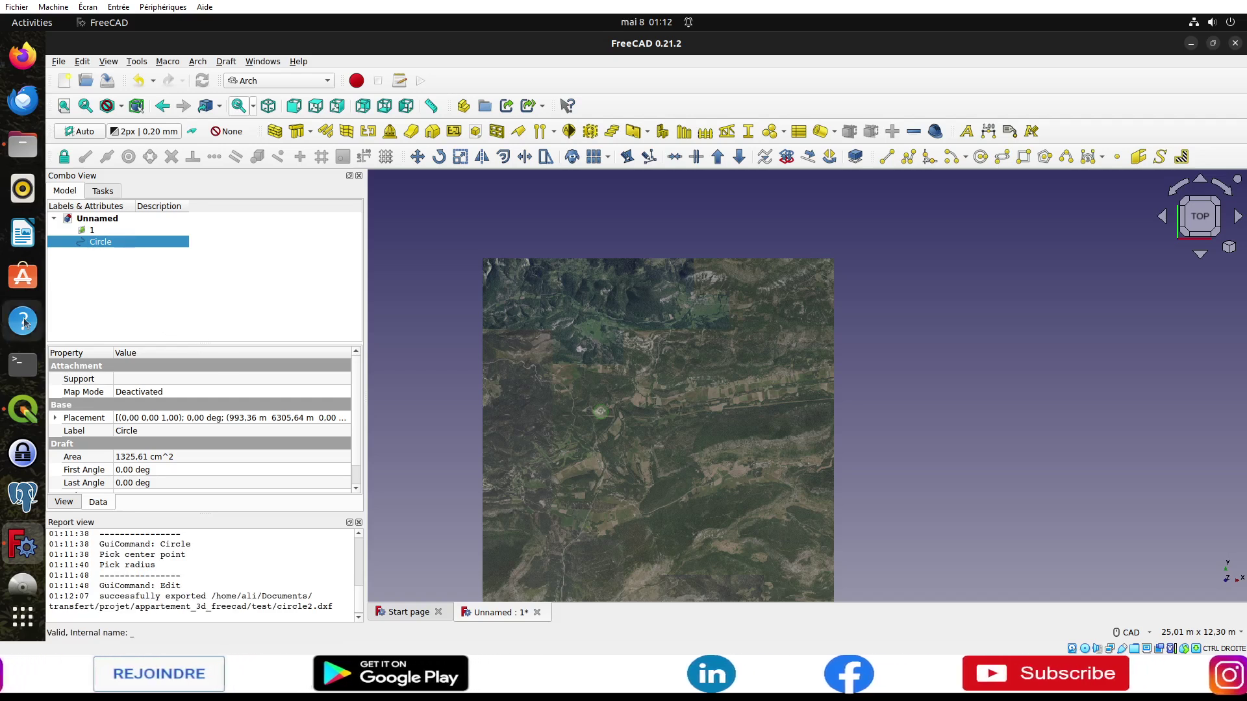
click(22, 409)
click(23, 144)
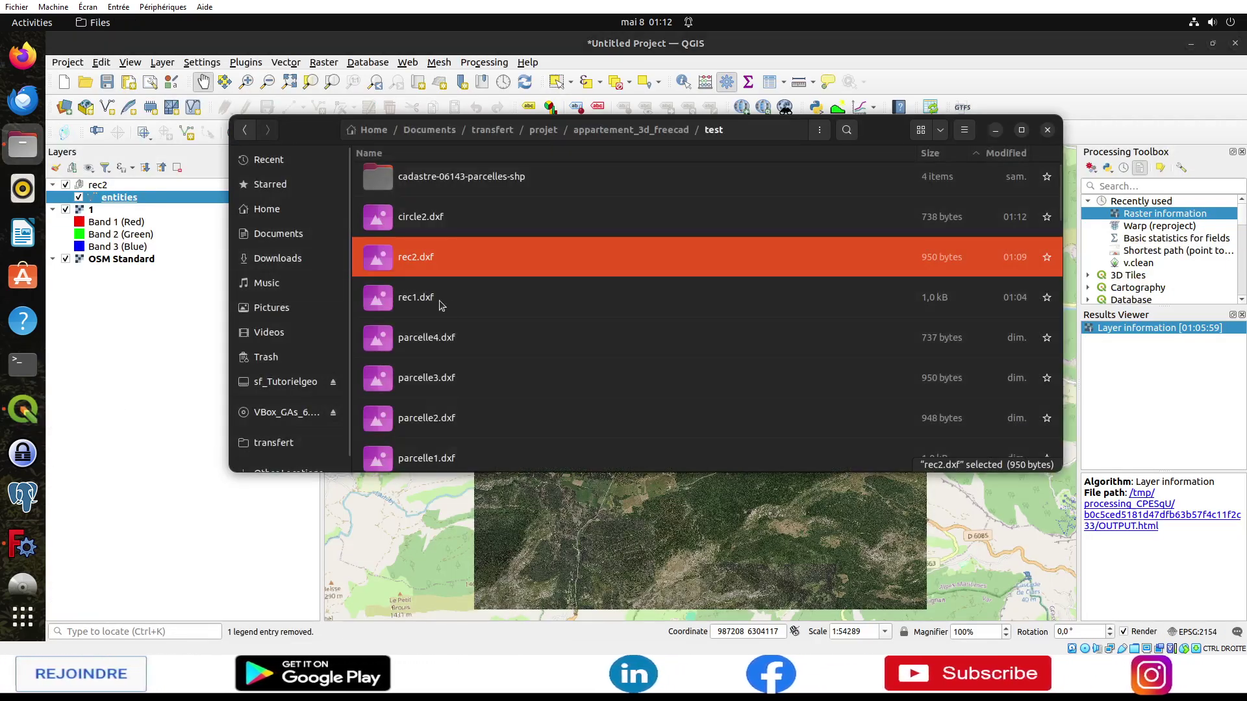
Step: Add circle2.dxf's entities layer in QGIS and remove the rec2 group
click(417, 224)
drag(417, 224, 192, 343)
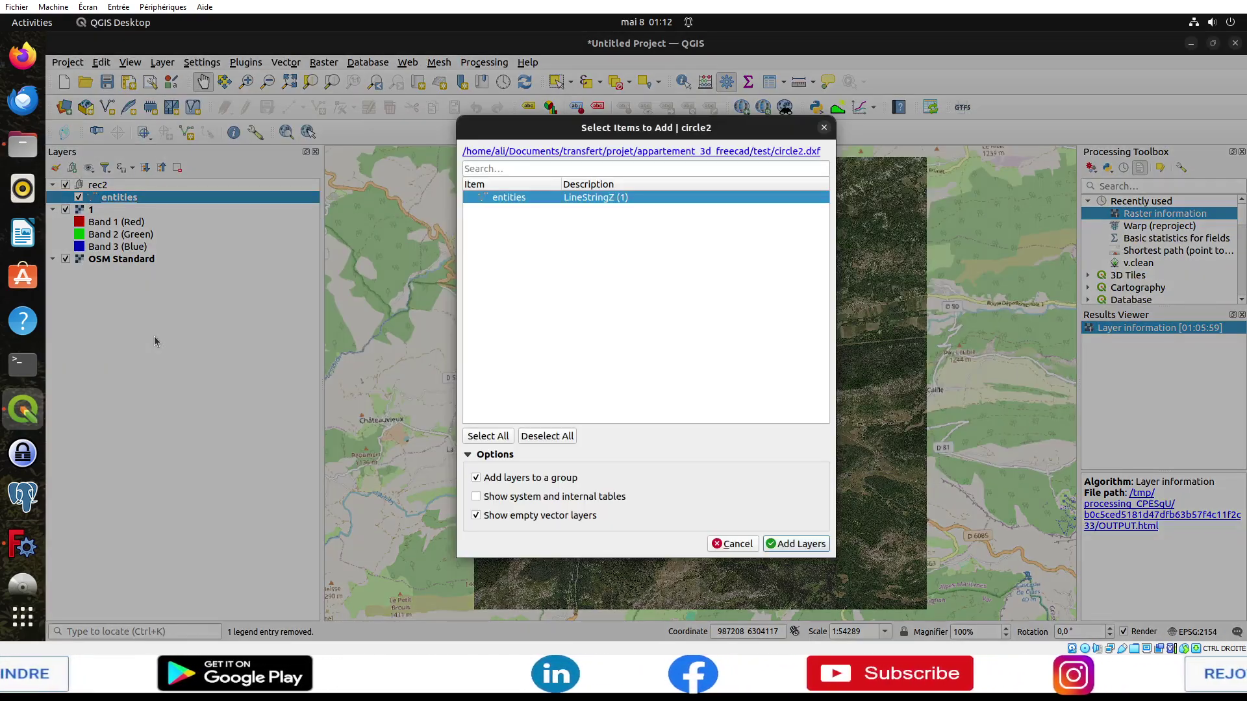
click(796, 545)
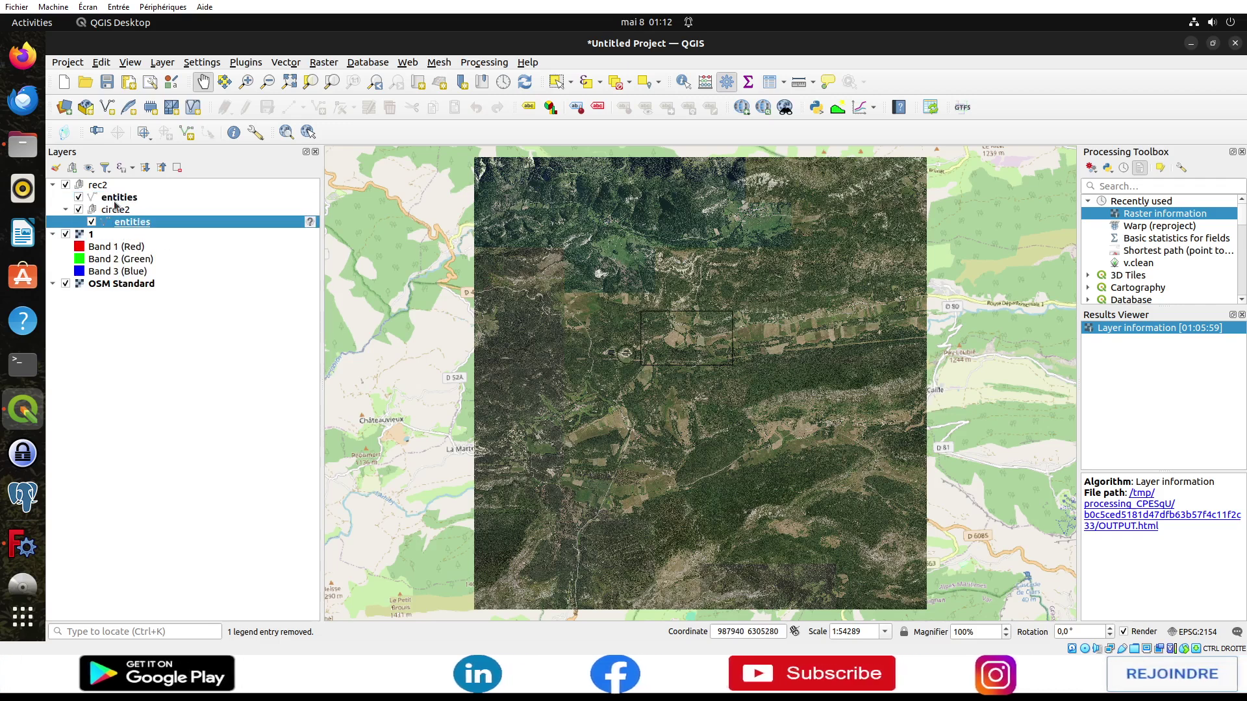
drag(114, 209, 104, 182)
click(94, 209)
right_click(94, 209)
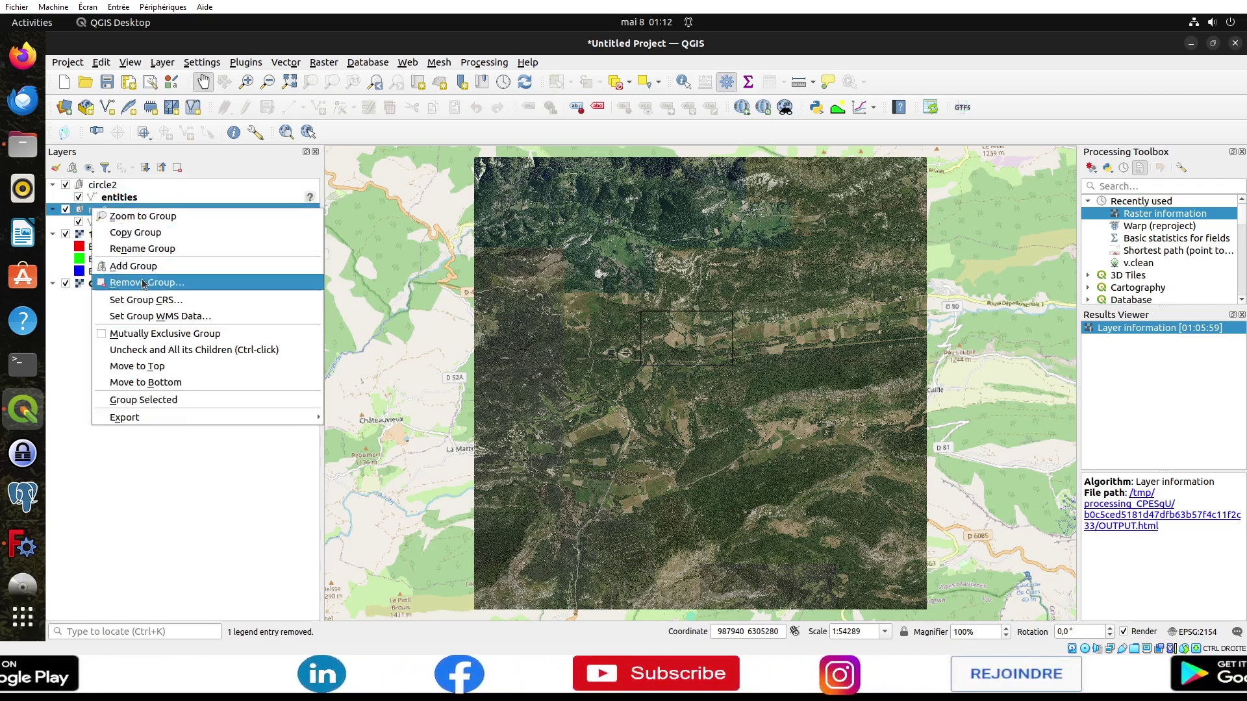
click(130, 278)
click(690, 375)
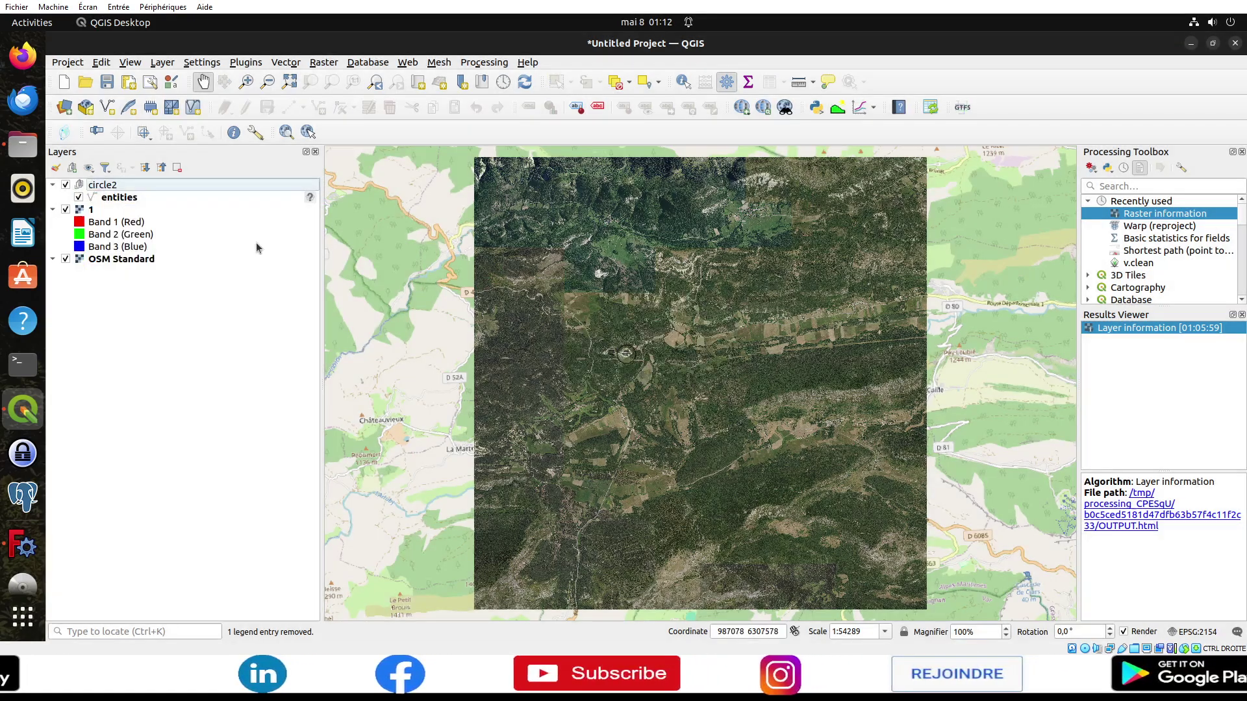
Step: Assign the circle2 entities layer the project CRS EPSG:2154 Lambert-93, then return to FreeCAD
click(135, 198)
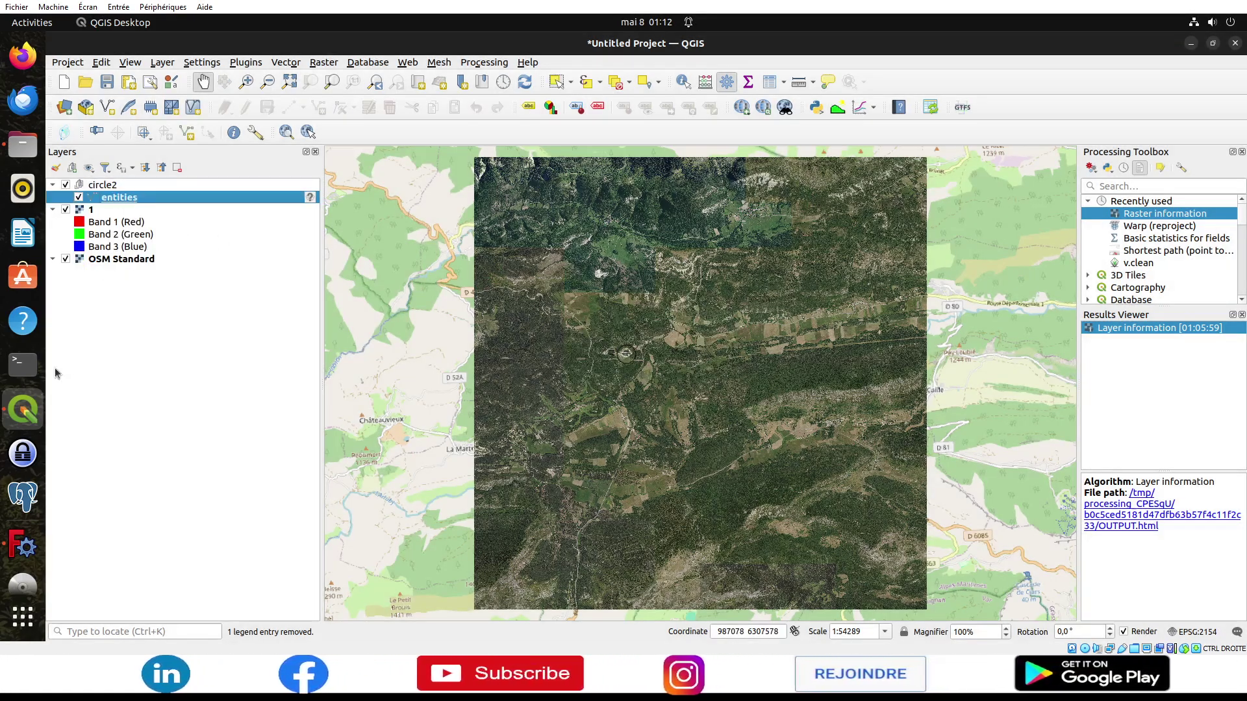
click(22, 546)
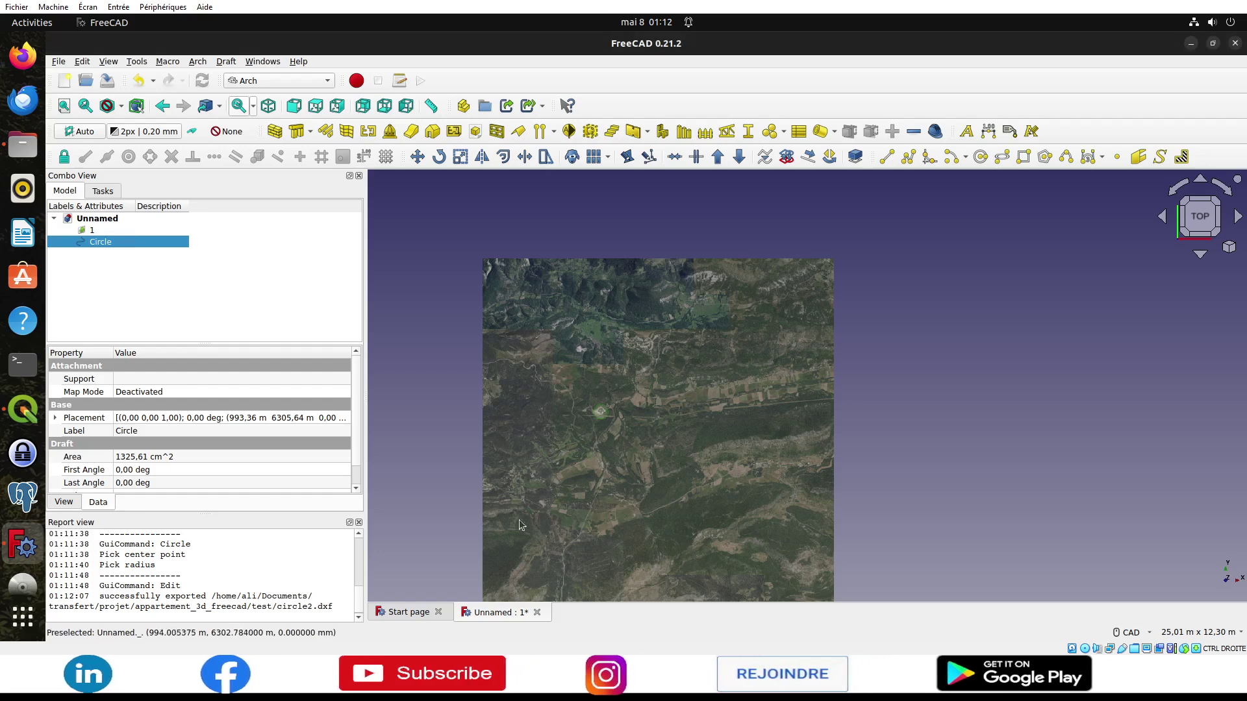
middle_drag(619, 435, 671, 365)
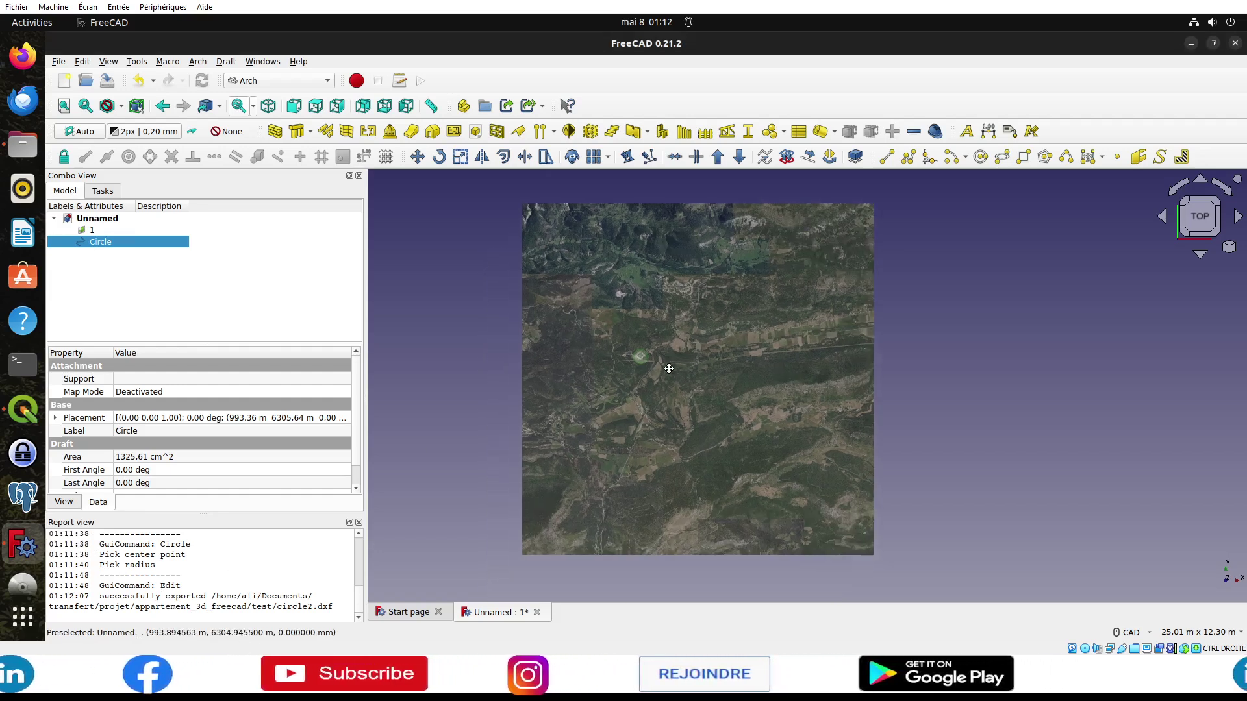
click(22, 409)
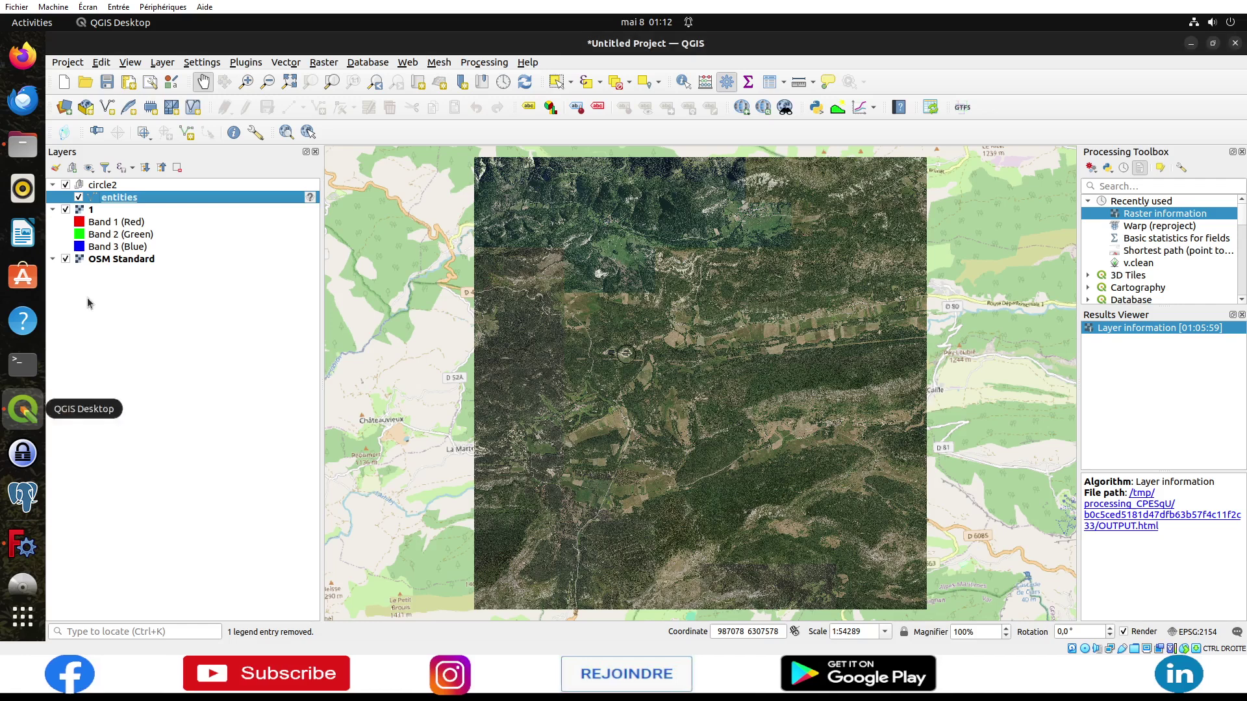
double_click(166, 200)
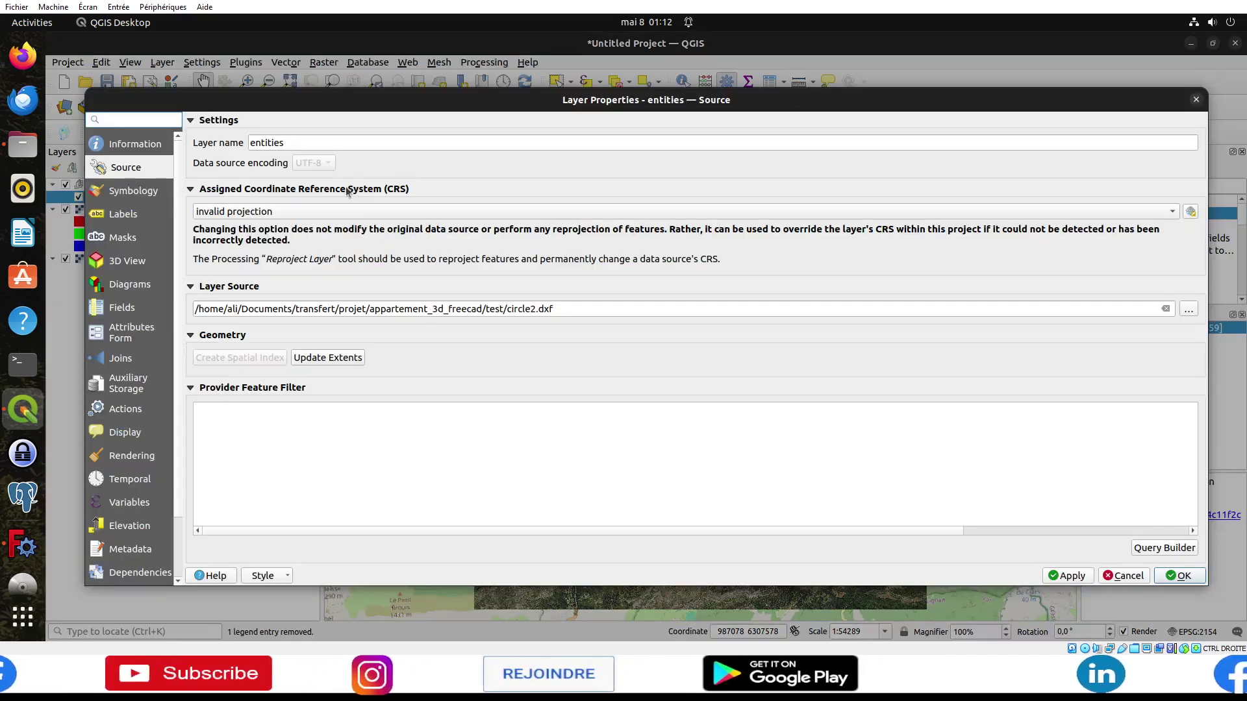
click(318, 212)
click(318, 228)
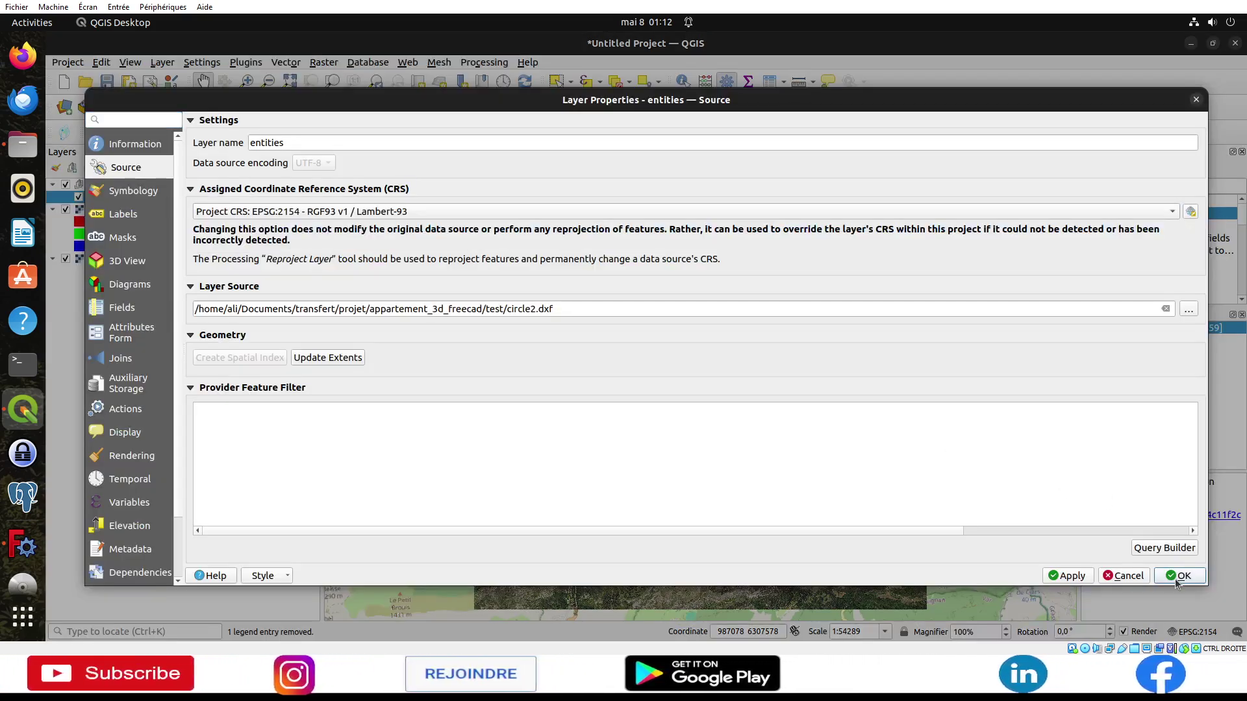
click(1177, 576)
scroll(618, 358, up, 3)
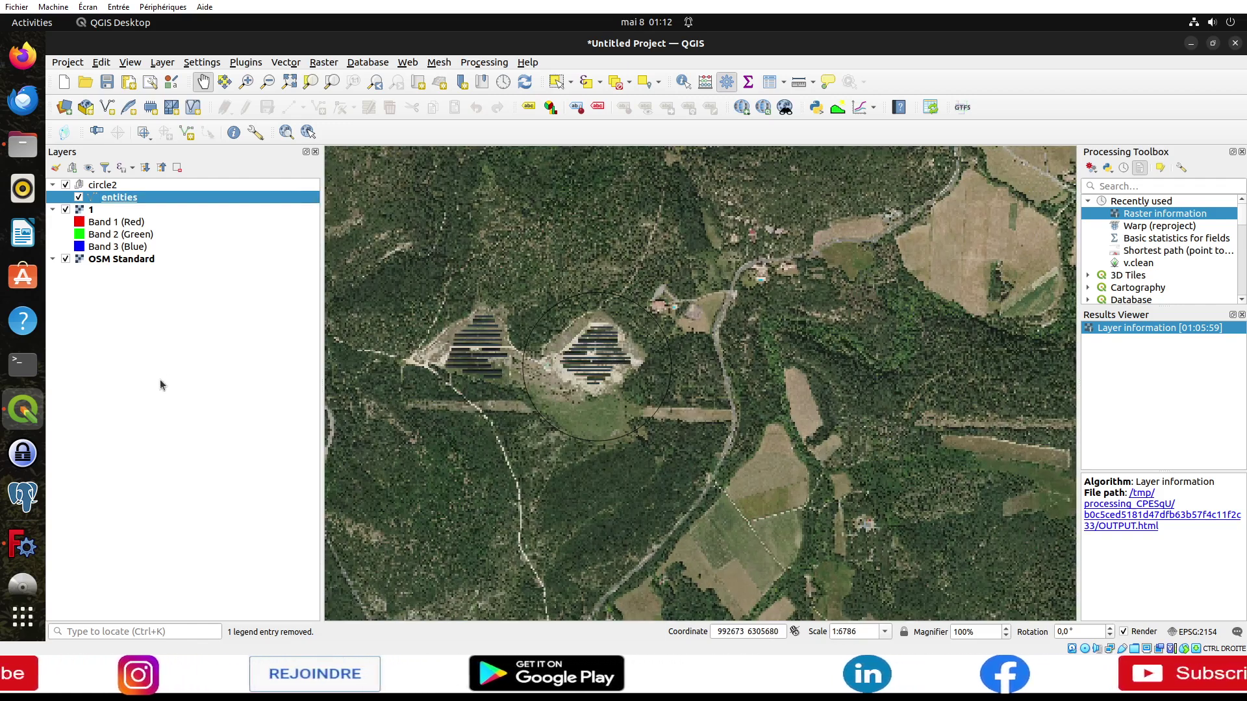
click(33, 556)
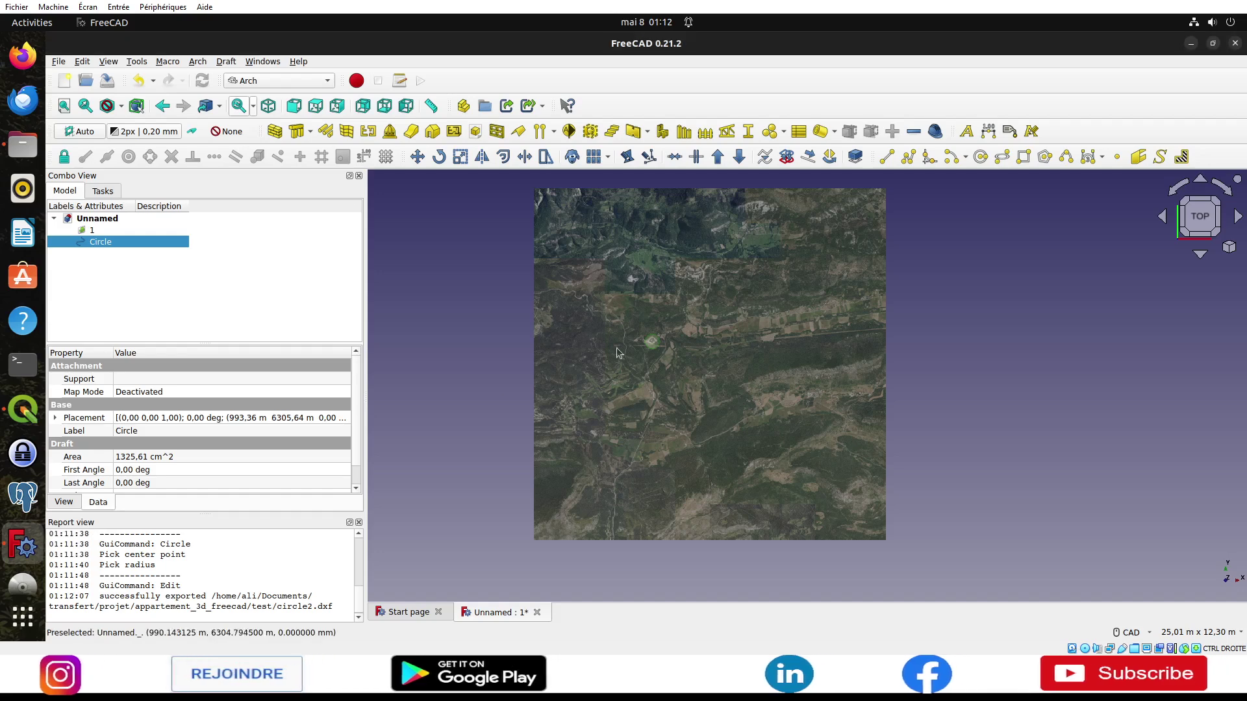
scroll(651, 340, up, 2)
scroll(652, 340, up, 3)
scroll(652, 340, up, 3)
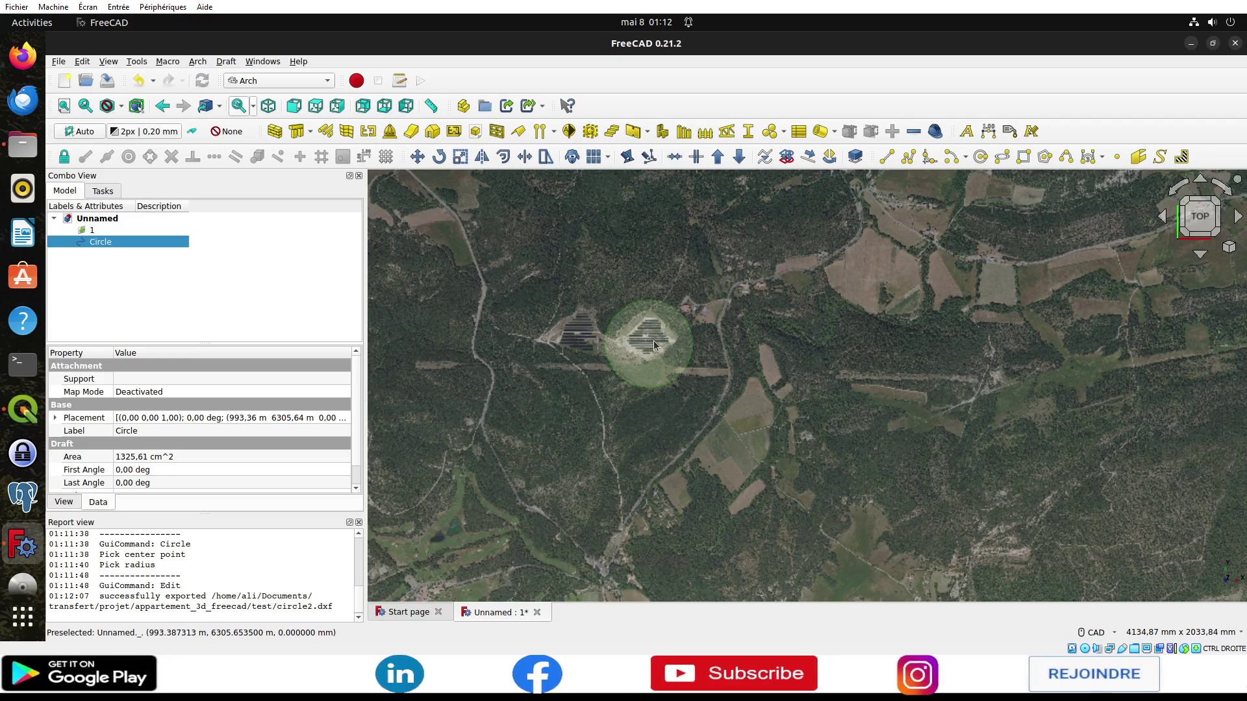
scroll(653, 340, down, 3)
scroll(653, 340, down, 3)
scroll(653, 340, down, 2)
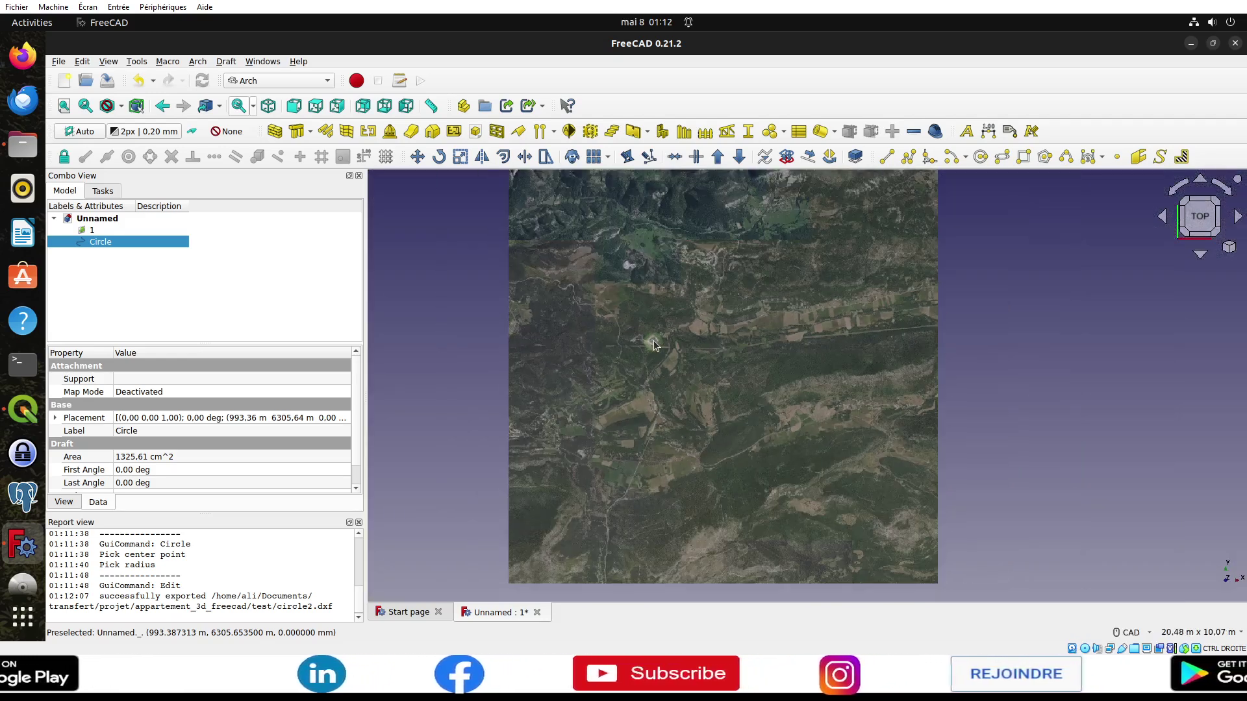